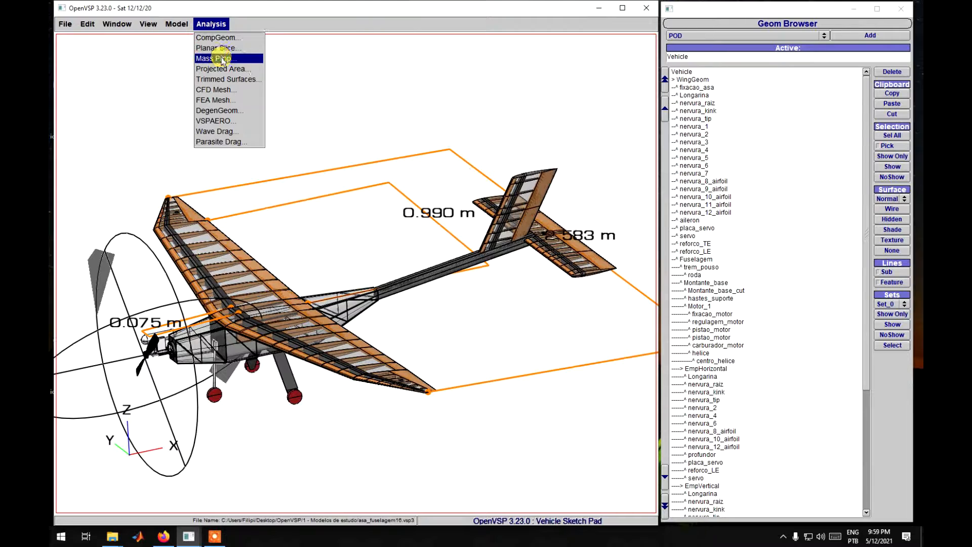
Open the Mass Properties analysis for the aircraft model and move its window clear of the tool's starting position
{"action": "left_click", "coordinate": [215, 58]}
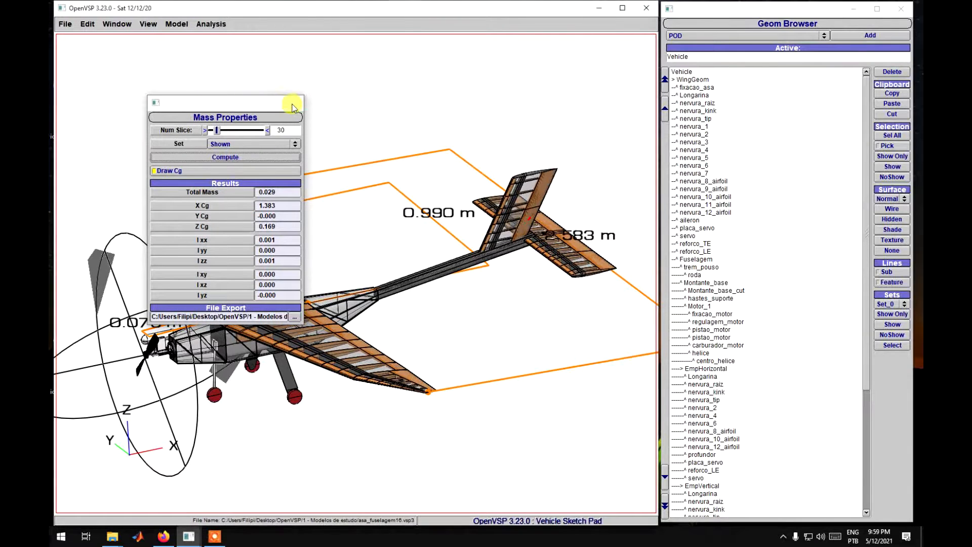
{"action": "left_click", "coordinate": [292, 102]}
{"action": "left_click", "coordinate": [177, 24]}
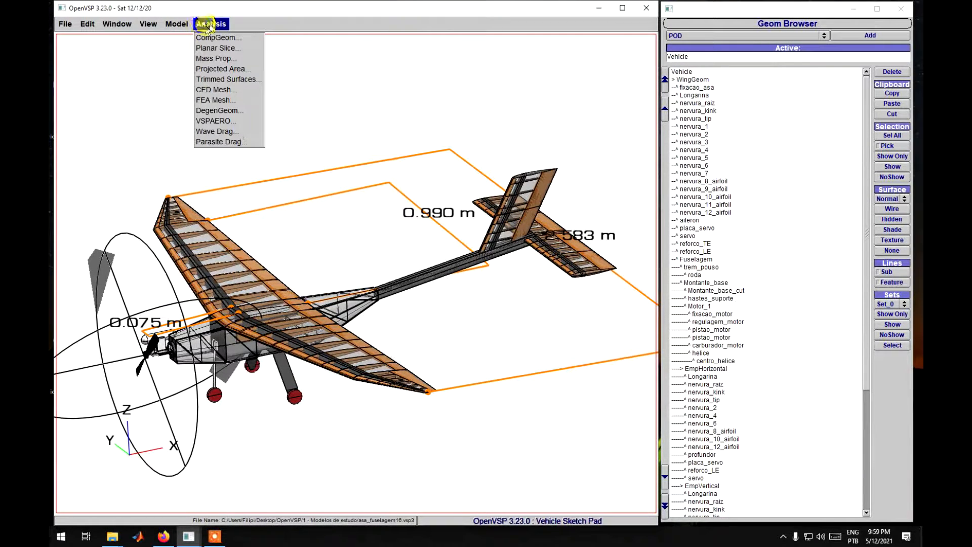
{"action": "left_click", "coordinate": [217, 59]}
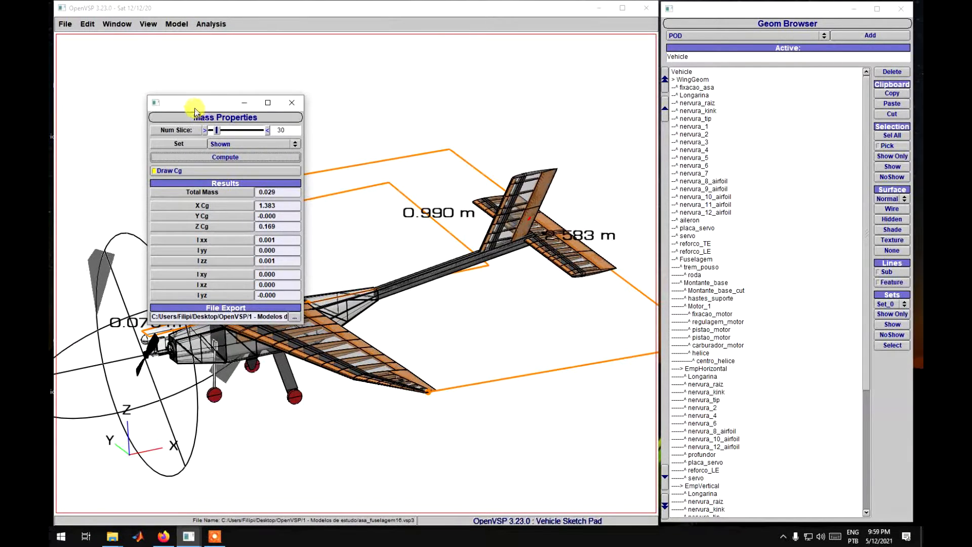
{"action": "left_click_drag", "start_coordinate": [195, 111], "coordinate": [397, 108]}
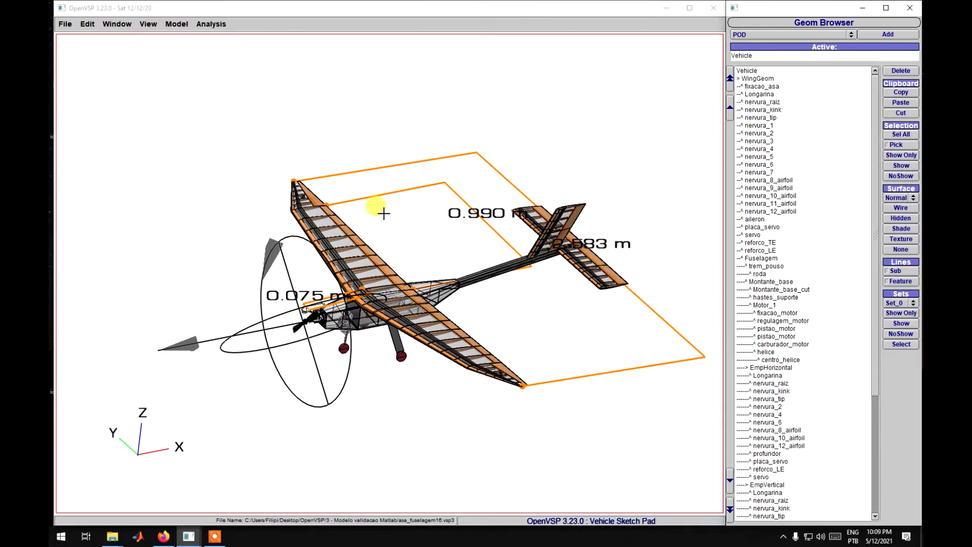
{"action": "left_click", "coordinate": [200, 26]}
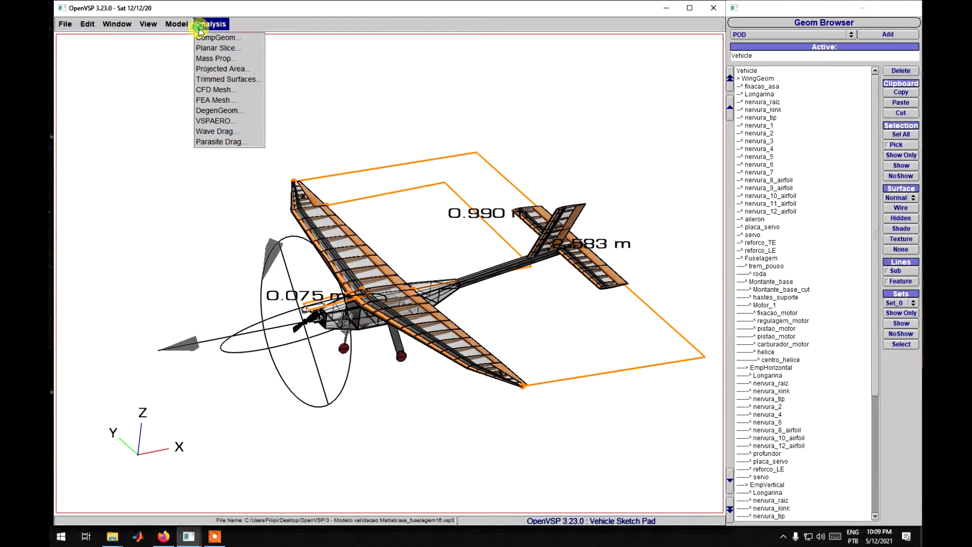
{"action": "left_click", "coordinate": [211, 57]}
{"action": "left_click", "coordinate": [318, 196]}
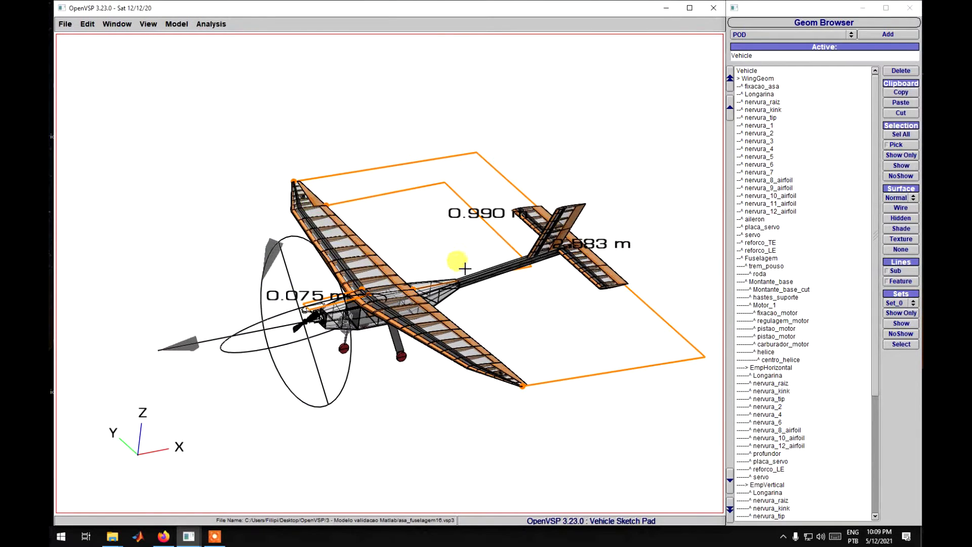
Examine the aircraft's wing structure up close, looking at the ribs and the spar
{"action": "scroll", "coordinate": [330, 222], "scroll_direction": "up", "scroll_amount": 5}
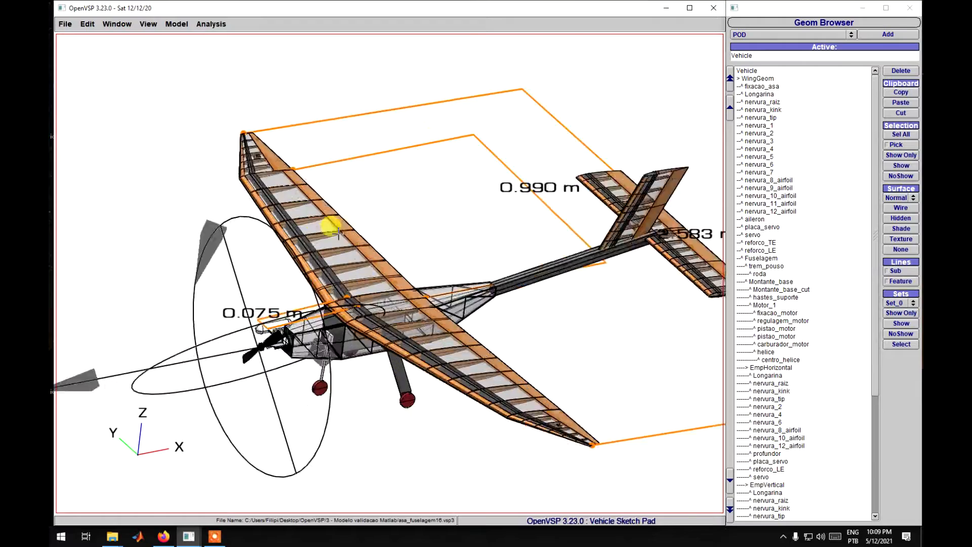
{"action": "right_click_drag", "start_coordinate": [339, 239], "coordinate": [531, 259]}
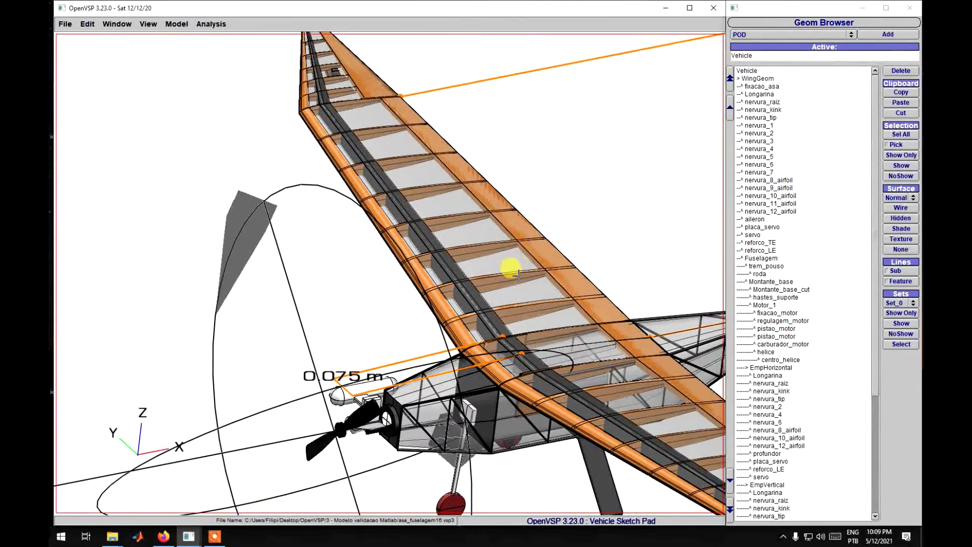
{"action": "scroll", "coordinate": [511, 269], "scroll_direction": "up", "scroll_amount": 5}
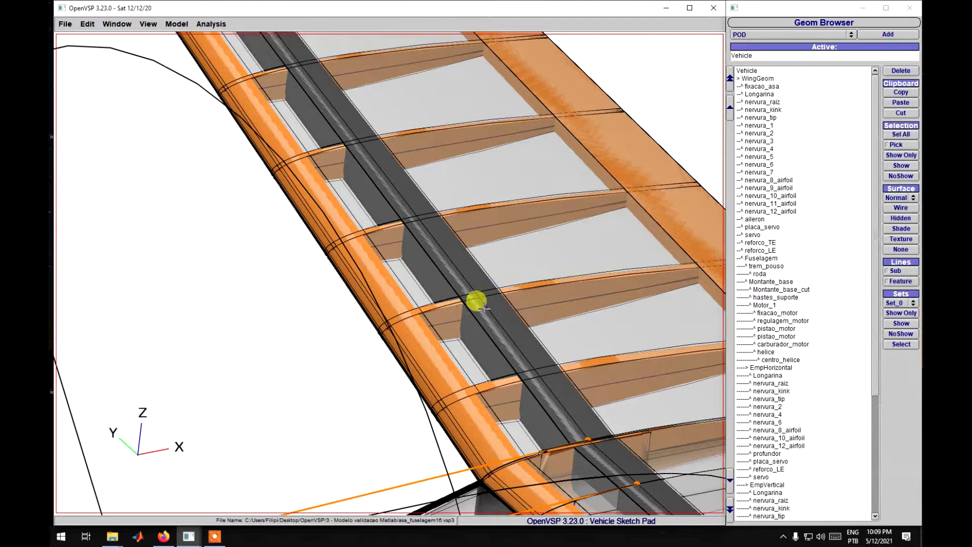
{"action": "scroll", "coordinate": [469, 333], "scroll_direction": "down", "scroll_amount": 8}
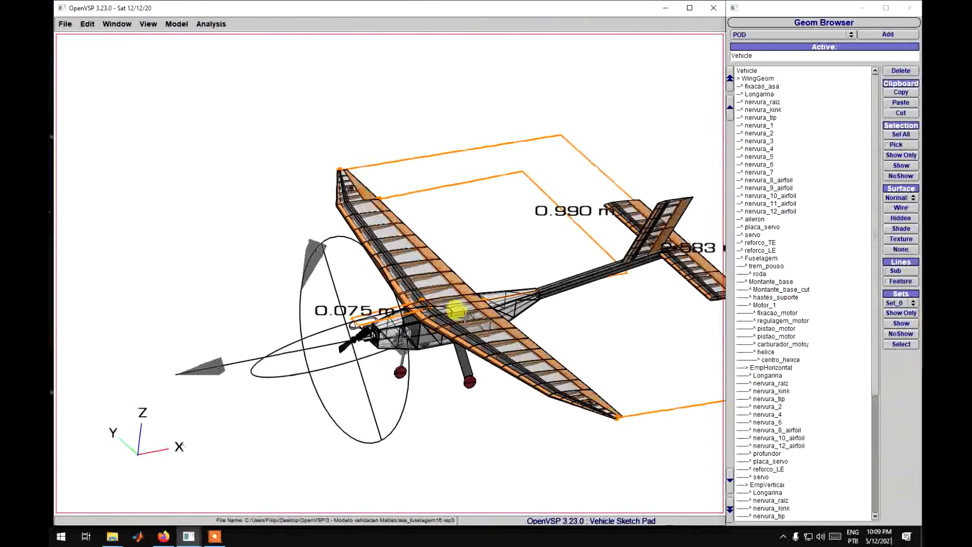
{"action": "right_click_drag", "start_coordinate": [466, 319], "coordinate": [388, 307]}
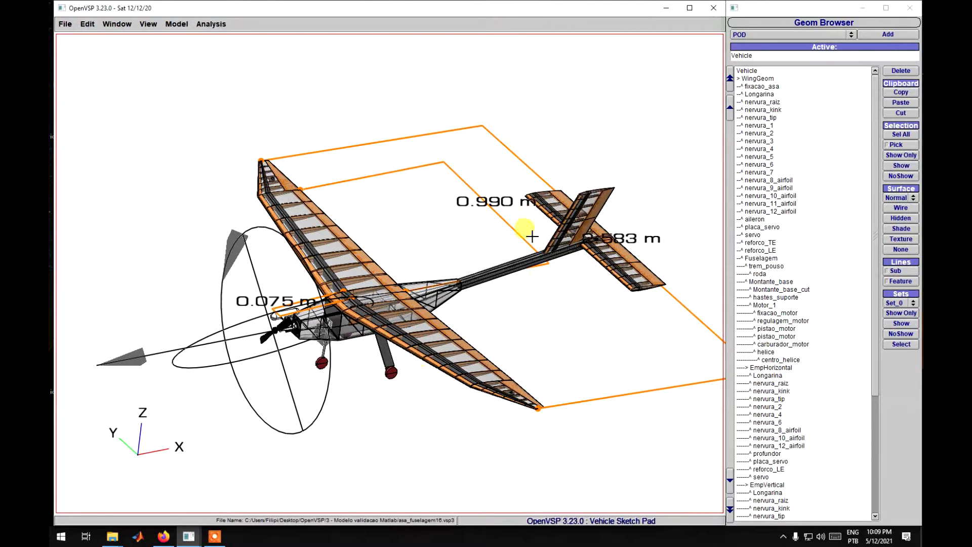
Switch to the OpenVSP window holding the teste_quadrado.vsp3 model and examine its thin square plate
{"action": "mouse_move", "coordinate": [212, 532]}
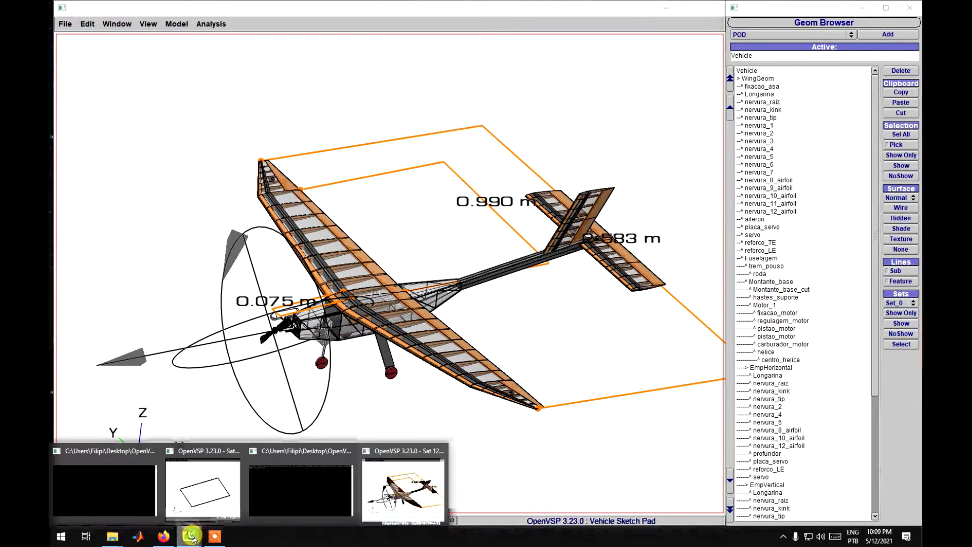
{"action": "left_click", "coordinate": [195, 493]}
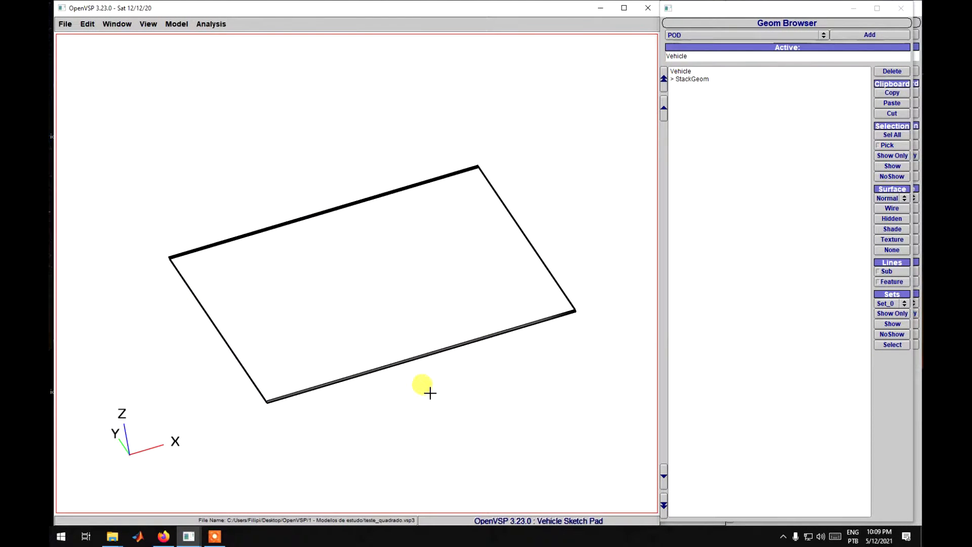
{"action": "mouse_move", "coordinate": [430, 393]}
{"action": "right_mouse_down"}
{"action": "mouse_move", "coordinate": [493, 293]}
{"action": "mouse_move", "coordinate": [449, 370]}
{"action": "mouse_move", "coordinate": [432, 376]}
{"action": "right_mouse_up"}
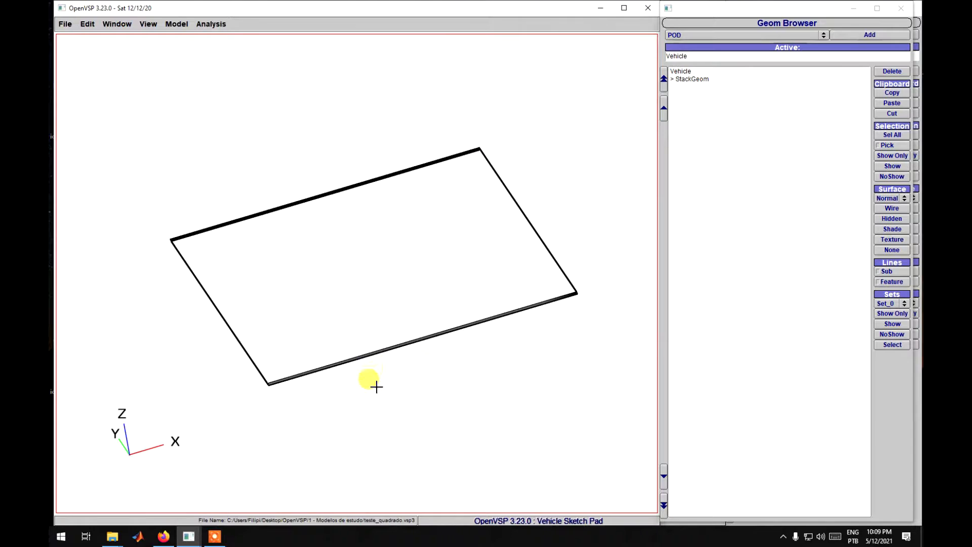
{"action": "left_click_drag", "start_coordinate": [358, 399], "coordinate": [357, 395]}
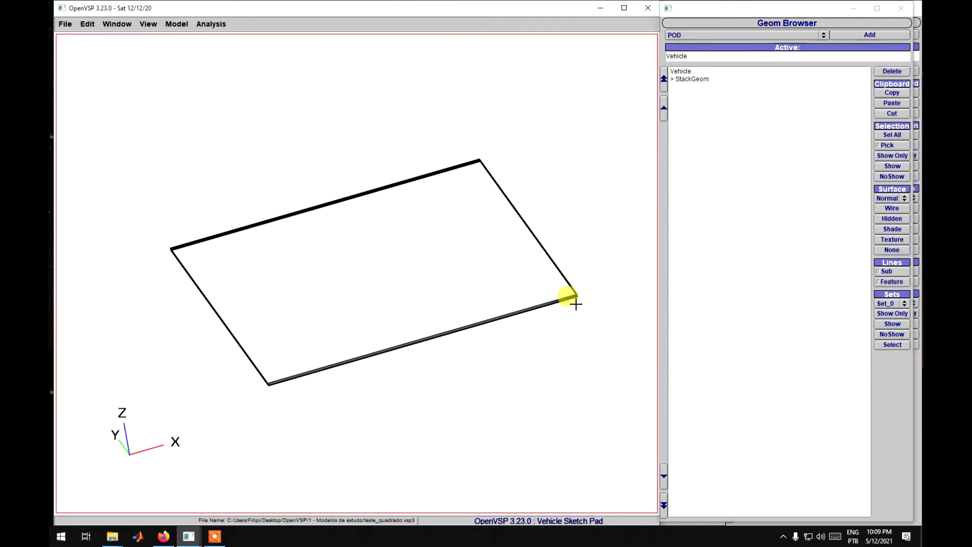
{"action": "mouse_move", "coordinate": [447, 259]}
{"action": "right_mouse_down"}
{"action": "mouse_move", "coordinate": [456, 262]}
{"action": "mouse_move", "coordinate": [423, 276]}
{"action": "mouse_move", "coordinate": [454, 271]}
{"action": "mouse_move", "coordinate": [490, 231]}
{"action": "mouse_move", "coordinate": [456, 271]}
{"action": "right_mouse_up"}
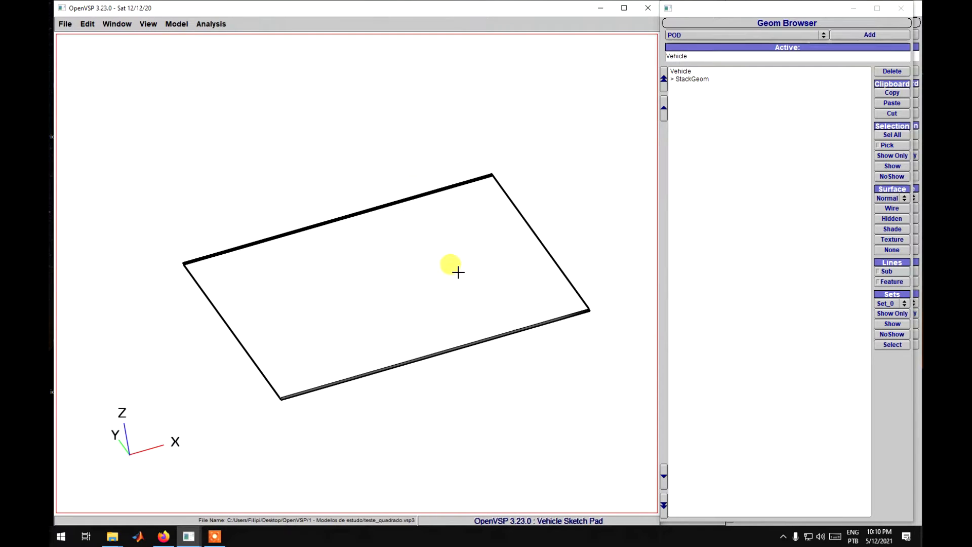
Compute the mass properties of the shown square plate using 100 slices
{"action": "left_click", "coordinate": [206, 26]}
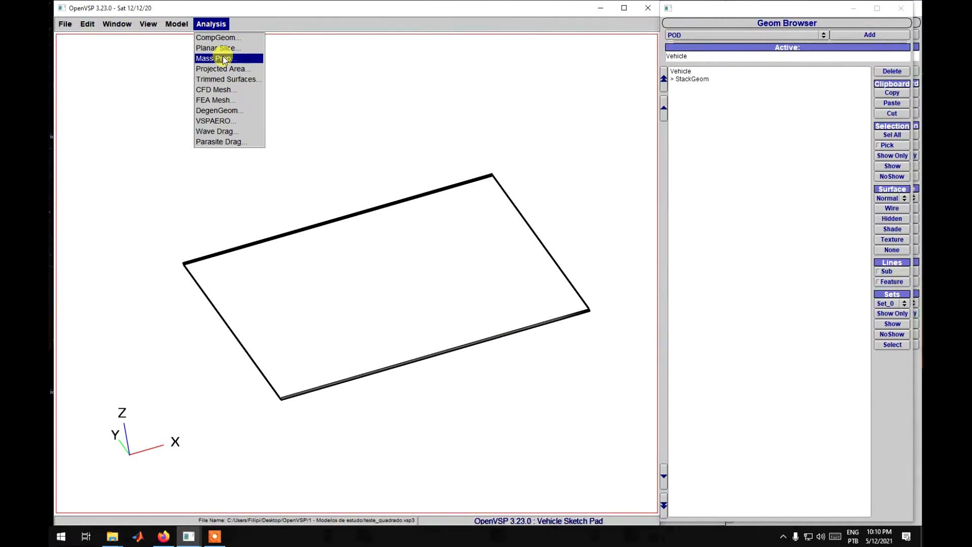
{"action": "left_click", "coordinate": [224, 56]}
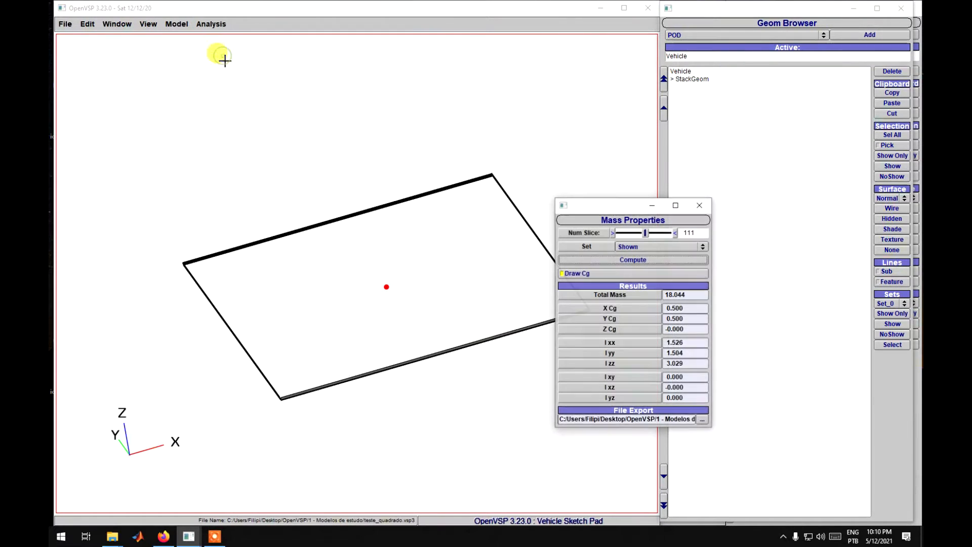
{"action": "double_click", "coordinate": [698, 232]}
{"action": "type", "text": "10"}
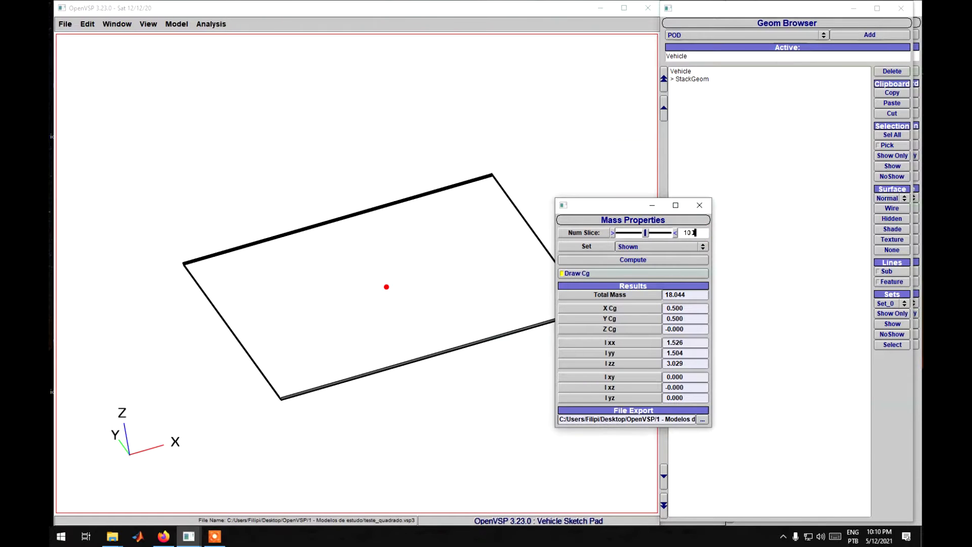
{"action": "type", "text": "0"}
{"action": "left_click", "coordinate": [639, 259]}
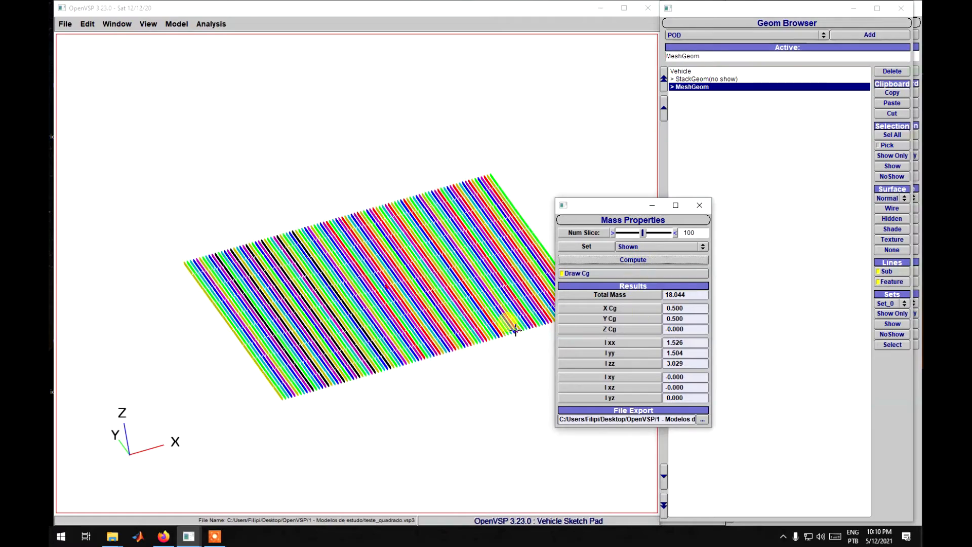
Examine the sliced plate mesh and its centre-of-gravity marker from several angles, and check the Total Mass result
{"action": "right_click_drag", "start_coordinate": [345, 343], "coordinate": [309, 313]}
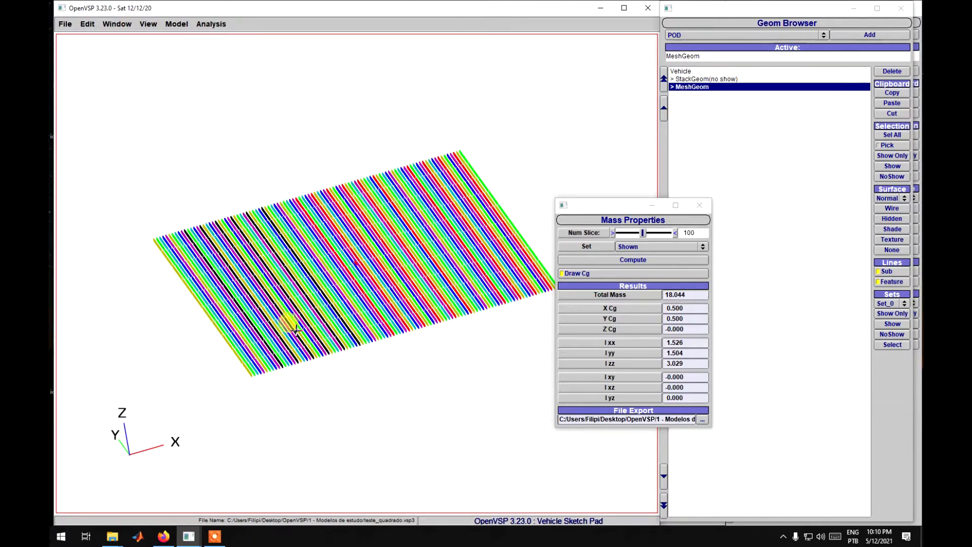
{"action": "right_click_drag", "start_coordinate": [319, 289], "coordinate": [309, 317]}
{"action": "left_click_drag", "start_coordinate": [427, 338], "coordinate": [360, 408]}
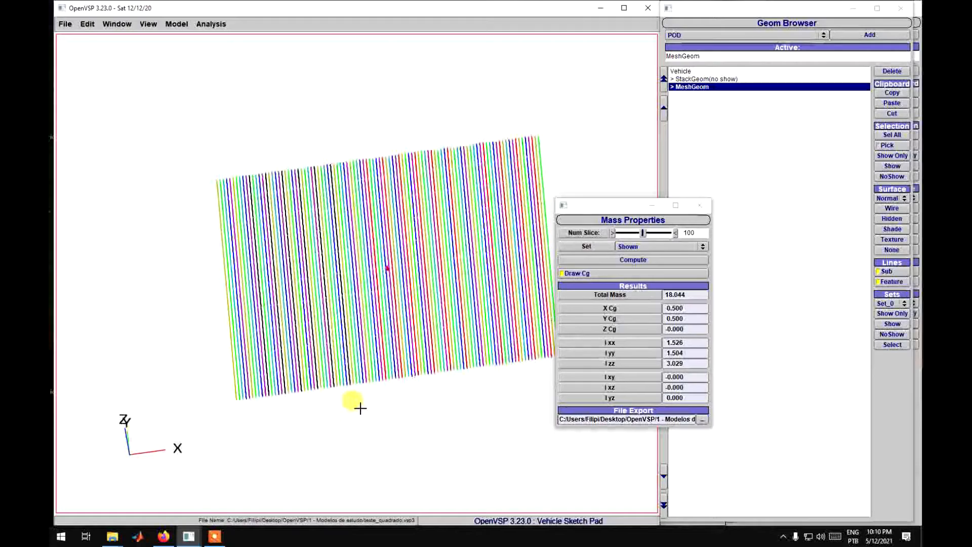
{"action": "right_click_drag", "start_coordinate": [272, 325], "coordinate": [252, 316]}
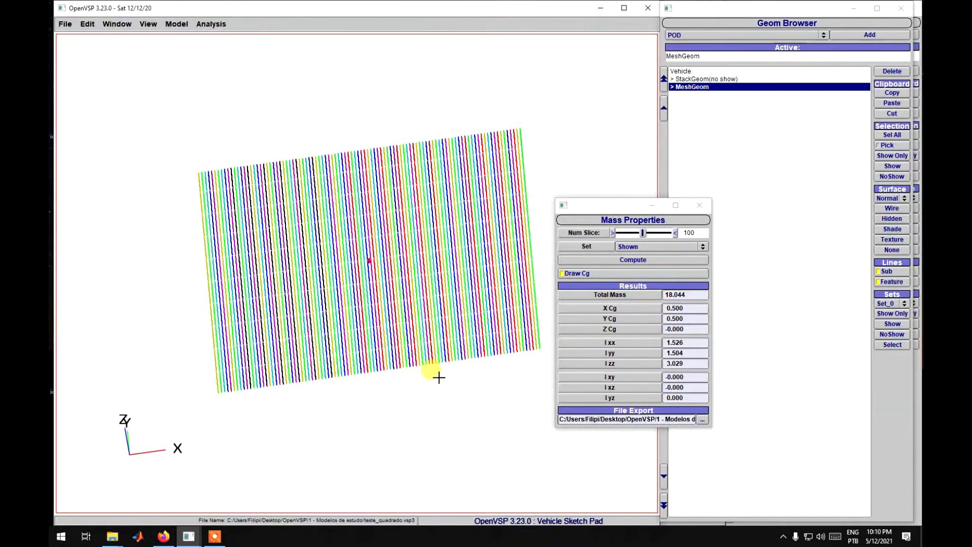
{"action": "left_click_drag", "start_coordinate": [697, 294], "coordinate": [664, 293]}
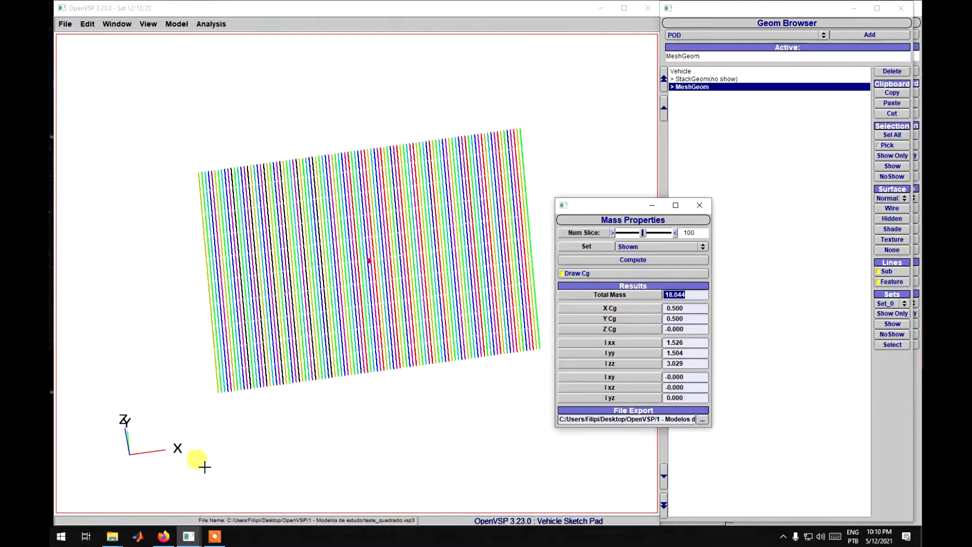
{"action": "left_click", "coordinate": [382, 381]}
{"action": "left_click_drag", "start_coordinate": [382, 381], "coordinate": [224, 367]}
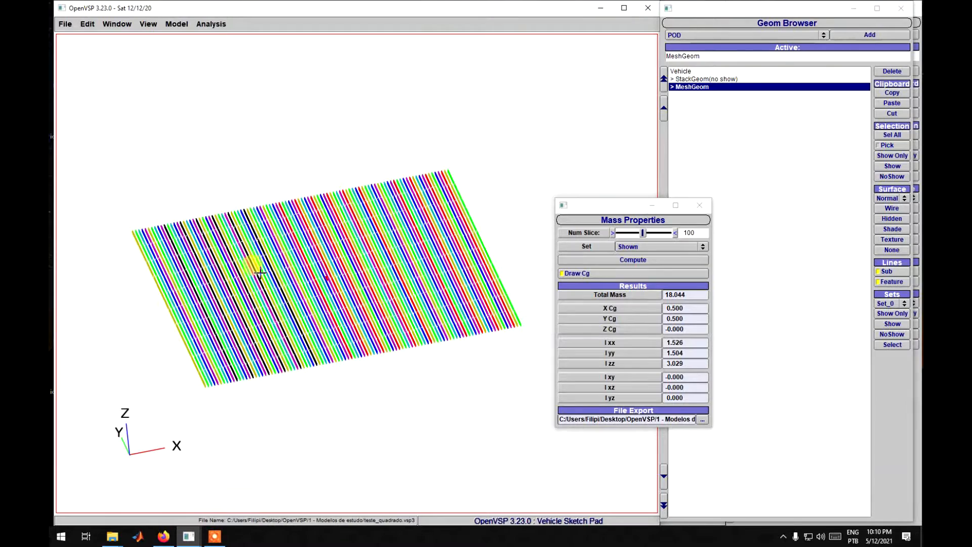
{"action": "left_click_drag", "start_coordinate": [252, 336], "coordinate": [250, 373]}
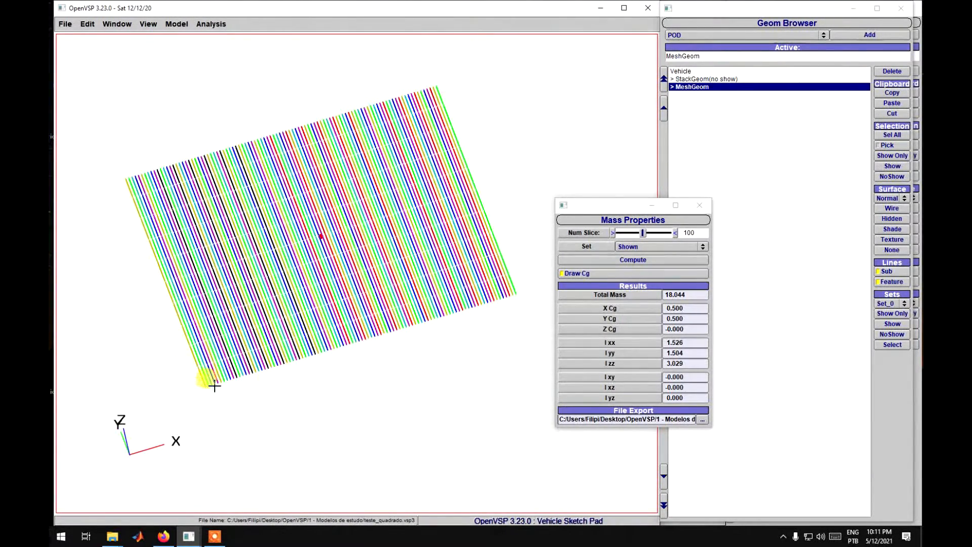
{"action": "right_click_drag", "start_coordinate": [460, 309], "coordinate": [464, 387]}
{"action": "left_click_drag", "start_coordinate": [464, 386], "coordinate": [408, 366]}
{"action": "right_click_drag", "start_coordinate": [408, 367], "coordinate": [336, 297]}
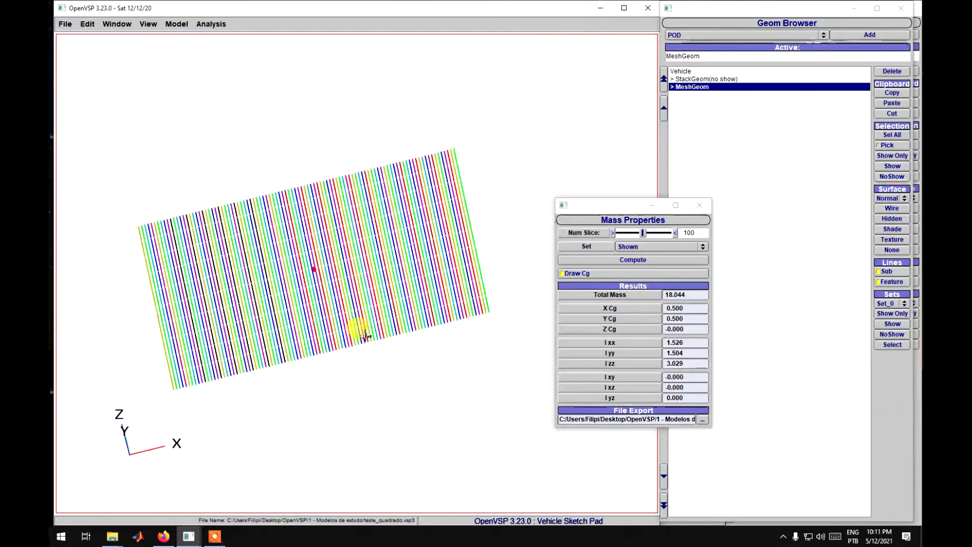
{"action": "right_click_drag", "start_coordinate": [366, 335], "coordinate": [371, 353]}
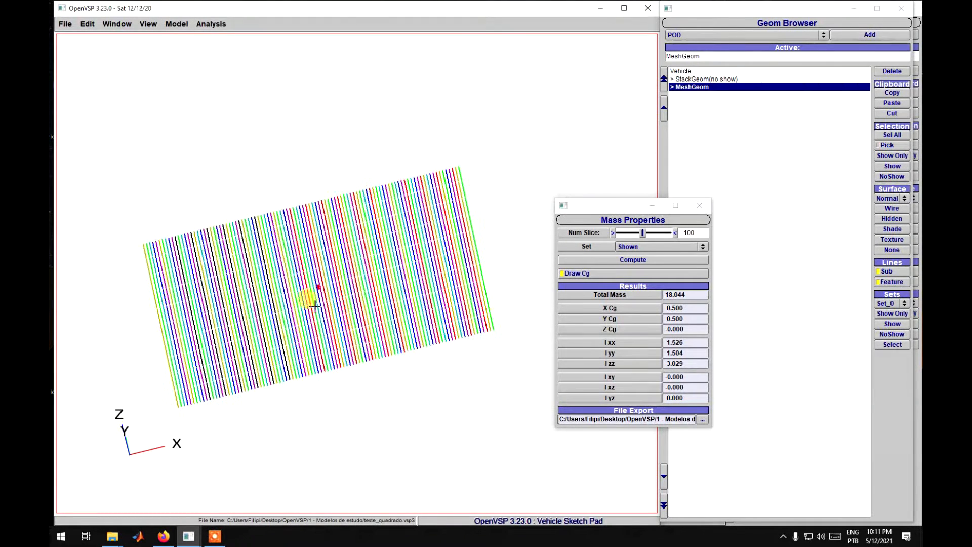
{"action": "left_click_drag", "start_coordinate": [695, 295], "coordinate": [663, 295]}
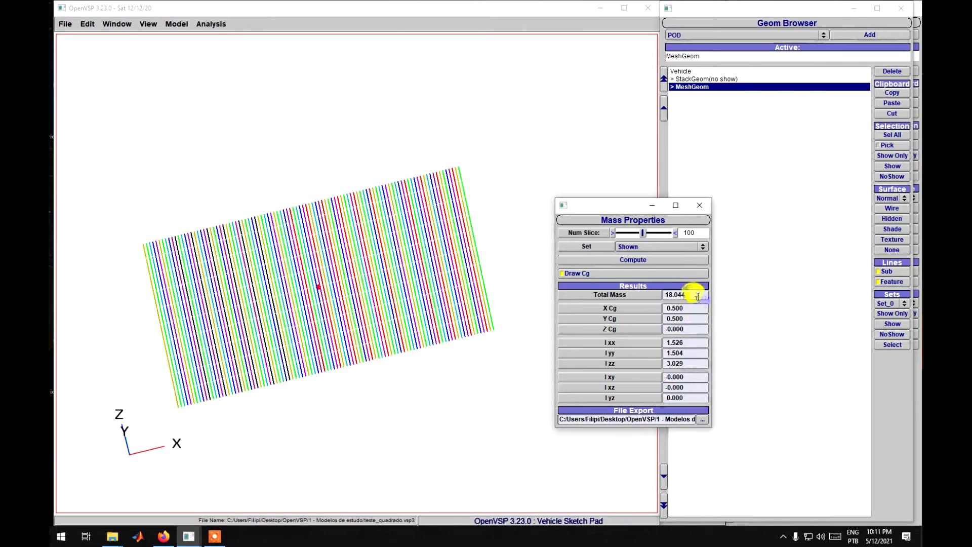
Check the slice count against the Total Mass result and view the slices from a steeper angle
{"action": "left_click_drag", "start_coordinate": [701, 232], "coordinate": [680, 232]}
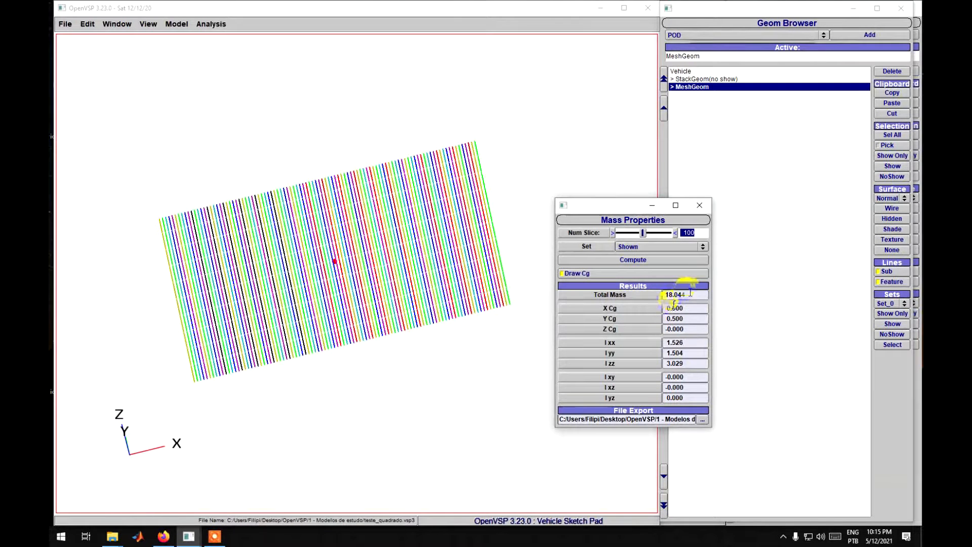
{"action": "left_click_drag", "start_coordinate": [692, 294], "coordinate": [654, 295]}
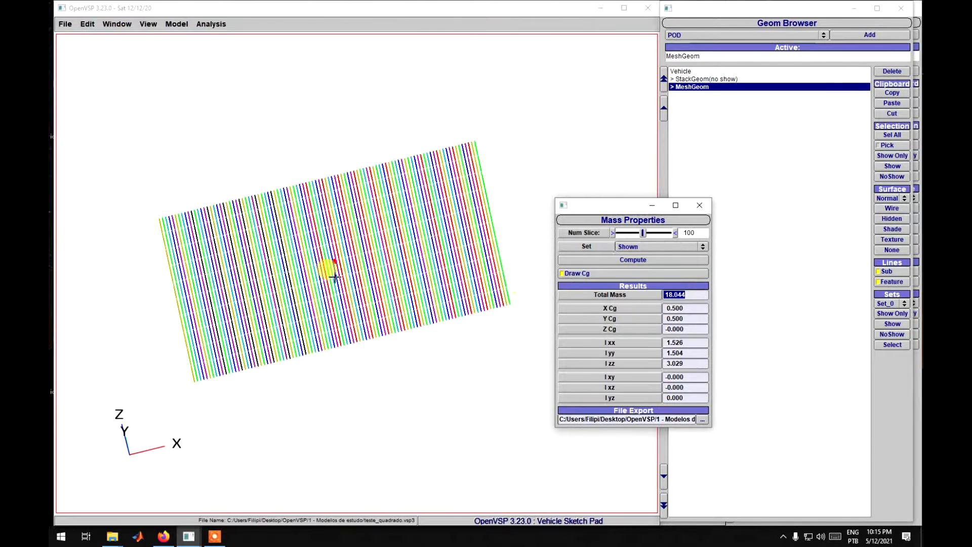
{"action": "left_click_drag", "start_coordinate": [363, 359], "coordinate": [425, 302]}
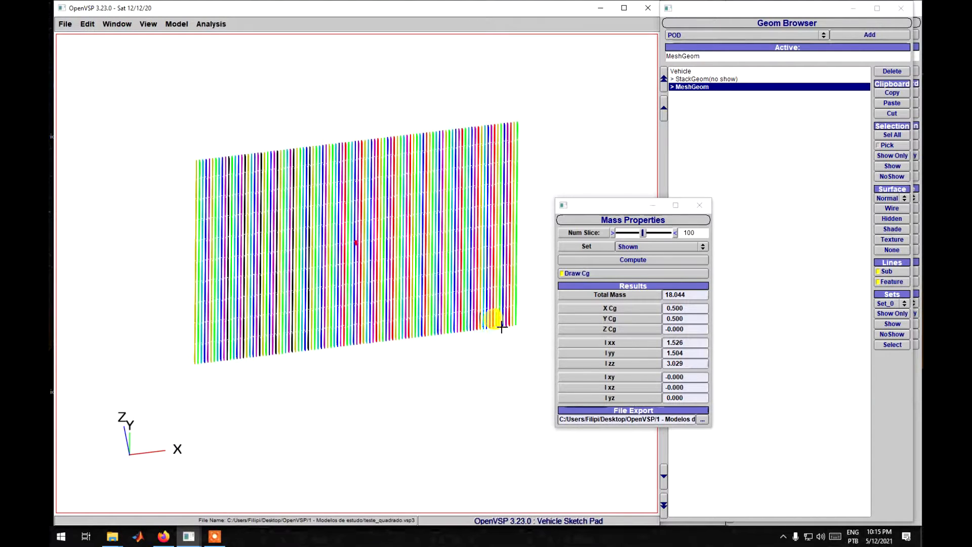
Select the hidden StackGeom to highlight its outline over the slices, and close its geometry settings
{"action": "left_click", "coordinate": [710, 80]}
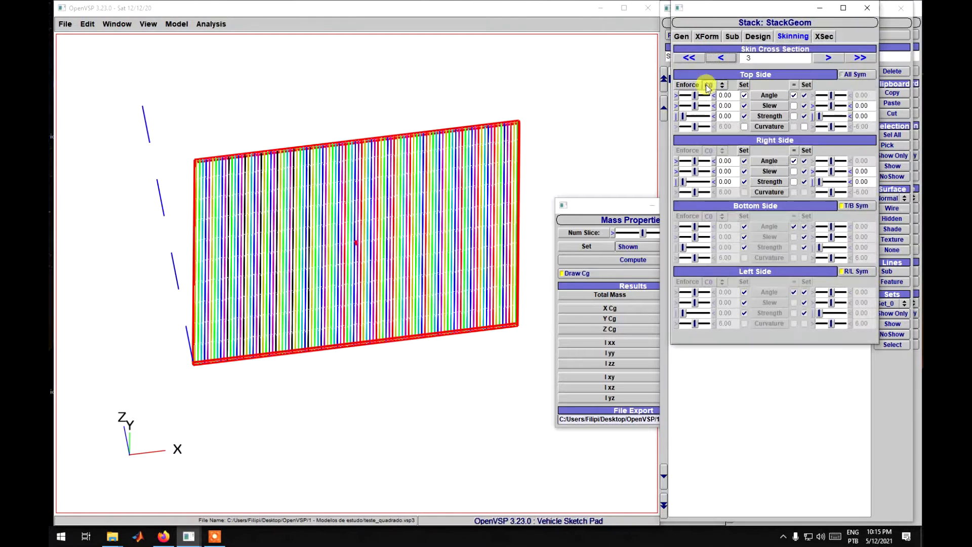
{"action": "left_click", "coordinate": [872, 8]}
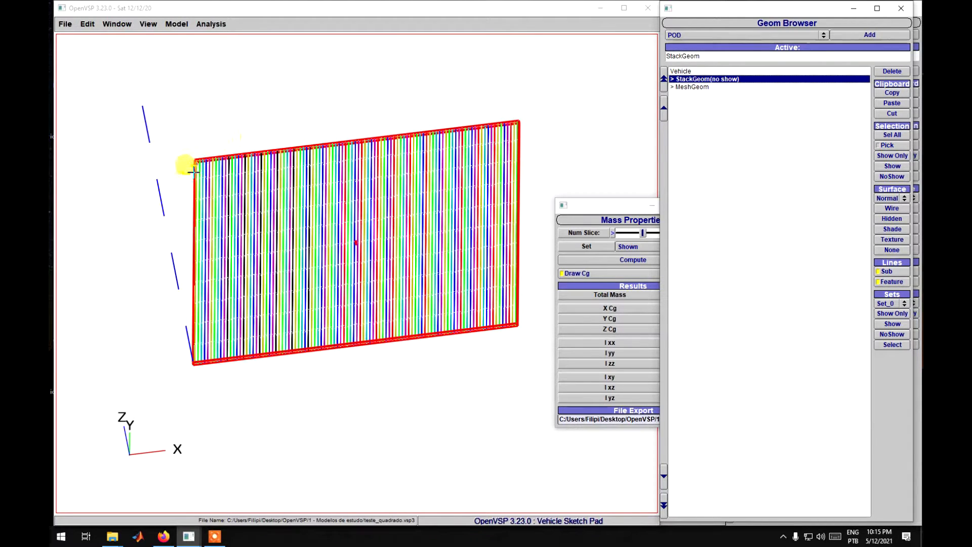
{"action": "right_click_drag", "start_coordinate": [330, 371], "coordinate": [333, 418]}
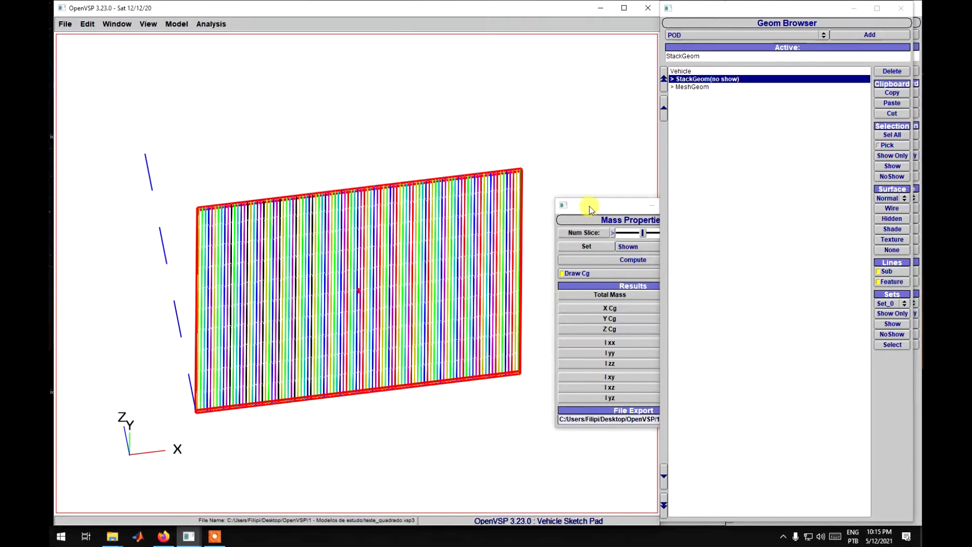
Switch to the full aircraft model and examine its overall structure and the wing ribs up close
{"action": "left_click_drag", "start_coordinate": [609, 206], "coordinate": [559, 215]}
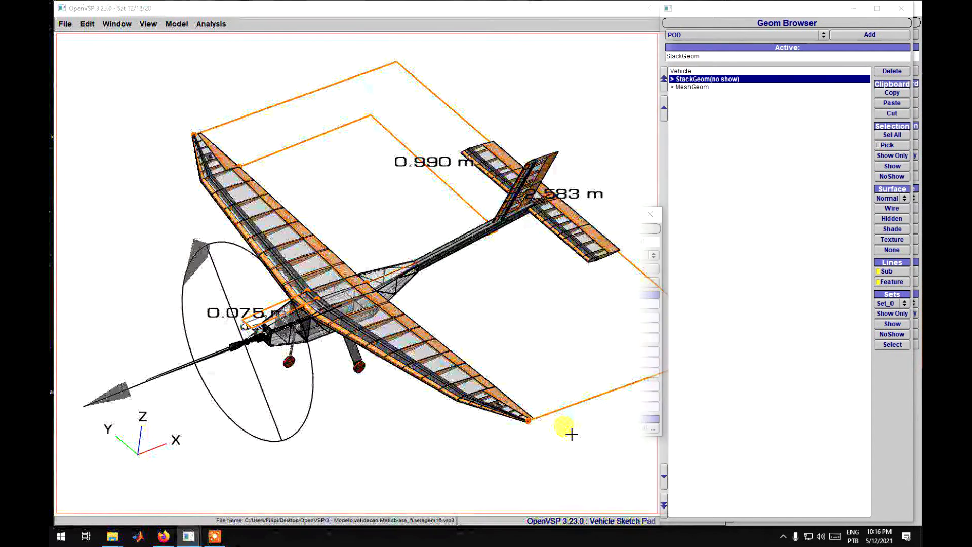
{"action": "right_click_drag", "start_coordinate": [557, 352], "coordinate": [583, 362]}
{"action": "left_click_drag", "start_coordinate": [583, 363], "coordinate": [495, 358]}
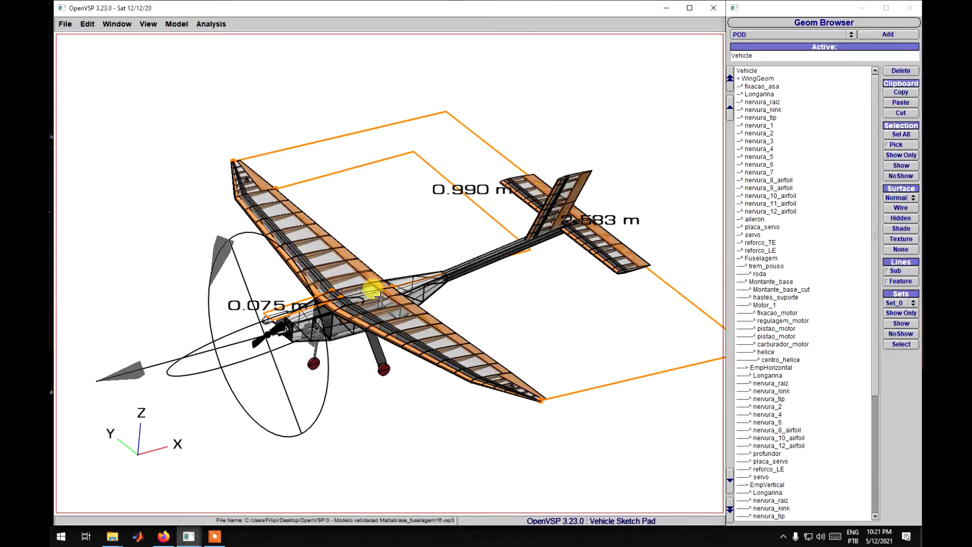
{"action": "scroll", "coordinate": [462, 363], "scroll_direction": "up", "scroll_amount": 5}
{"action": "right_click_drag", "start_coordinate": [429, 311], "coordinate": [390, 352]}
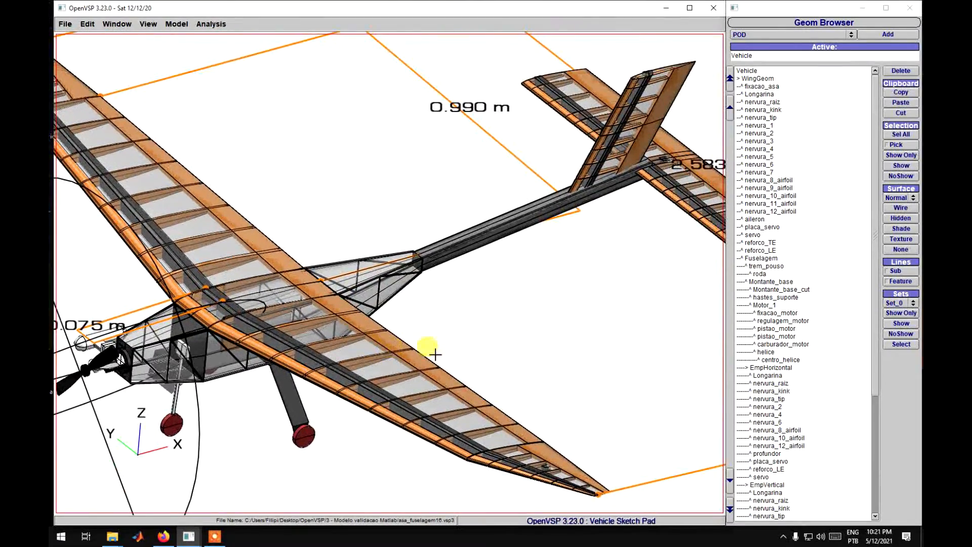
{"action": "right_click_drag", "start_coordinate": [540, 340], "coordinate": [502, 334]}
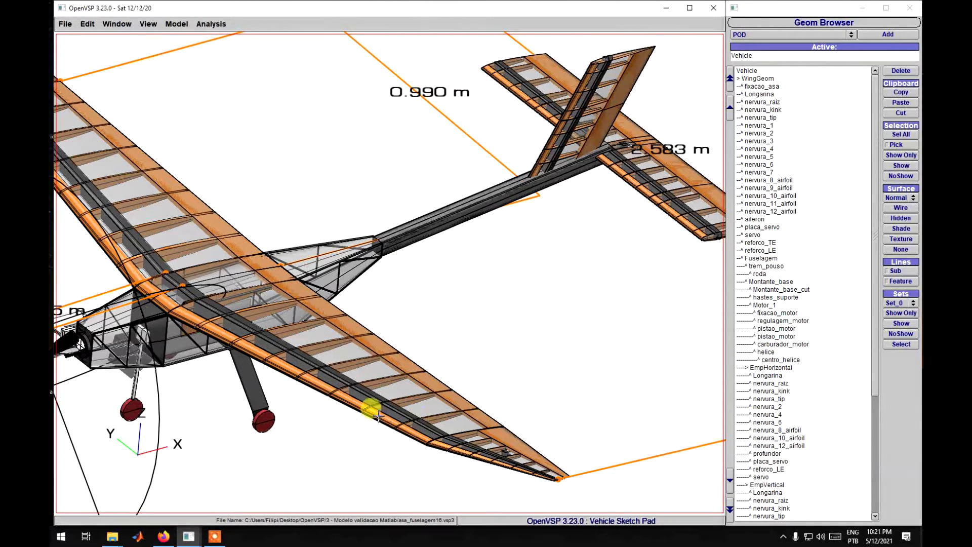
{"action": "scroll", "coordinate": [549, 327], "scroll_direction": "down", "scroll_amount": 2}
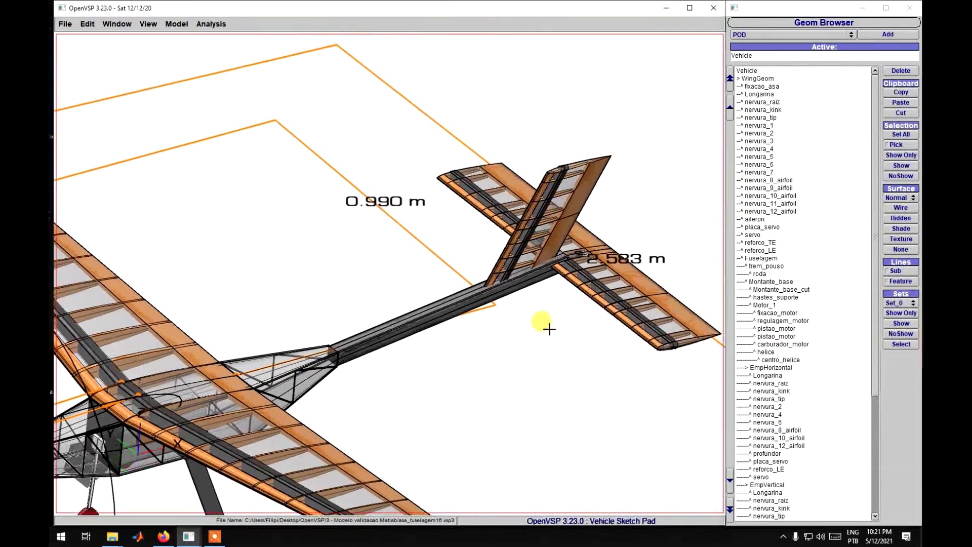
Examine the ribs and spars of the horizontal and vertical tails up close, then return to the whole aircraft
{"action": "scroll", "coordinate": [595, 282], "scroll_direction": "up", "scroll_amount": 8}
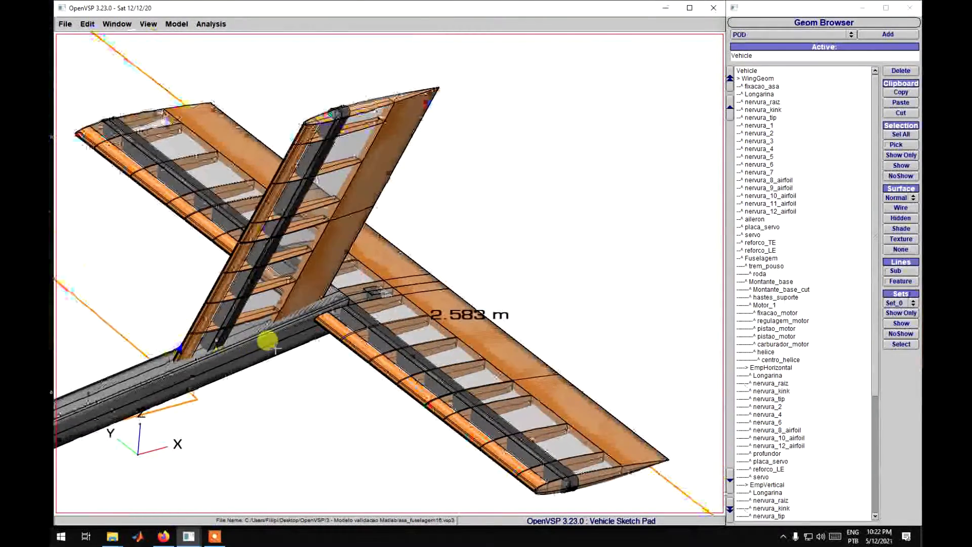
{"action": "right_click_drag", "start_coordinate": [264, 341], "coordinate": [449, 295]}
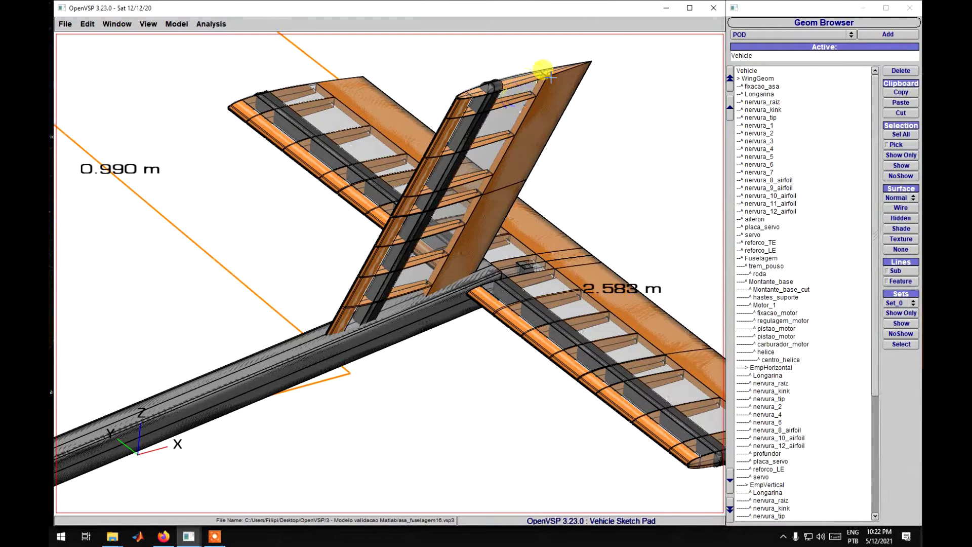
{"action": "scroll", "coordinate": [550, 78], "scroll_direction": "up", "scroll_amount": 5}
{"action": "right_click_drag", "start_coordinate": [552, 89], "coordinate": [394, 394]}
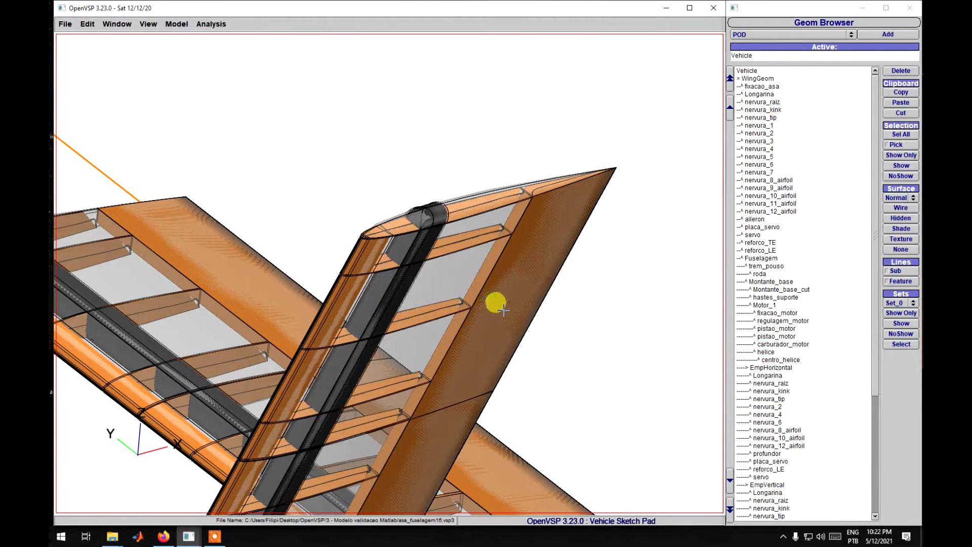
{"action": "scroll", "coordinate": [503, 311], "scroll_direction": "down", "scroll_amount": 5}
{"action": "right_click_drag", "start_coordinate": [460, 355], "coordinate": [489, 295]}
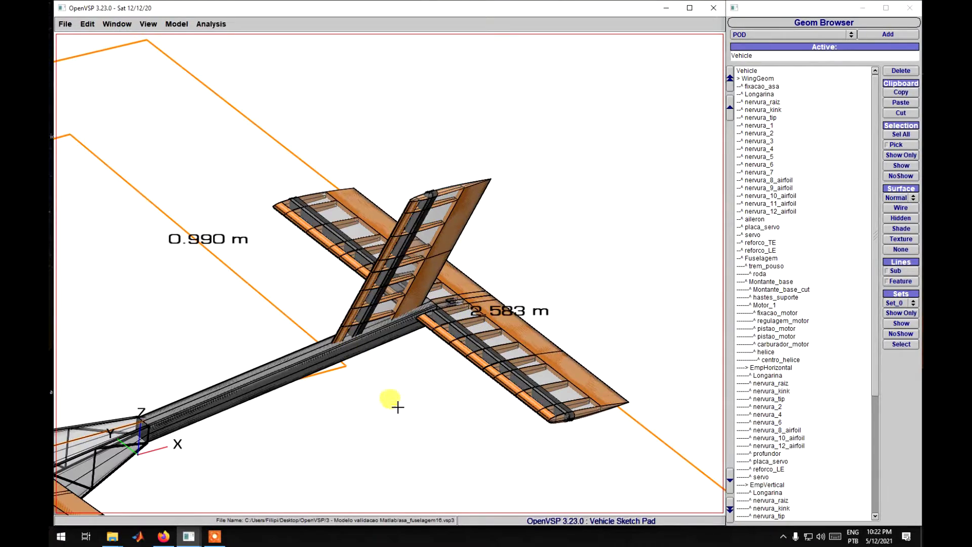
{"action": "right_click_drag", "start_coordinate": [398, 406], "coordinate": [601, 359]}
{"action": "scroll", "coordinate": [491, 325], "scroll_direction": "down", "scroll_amount": 5}
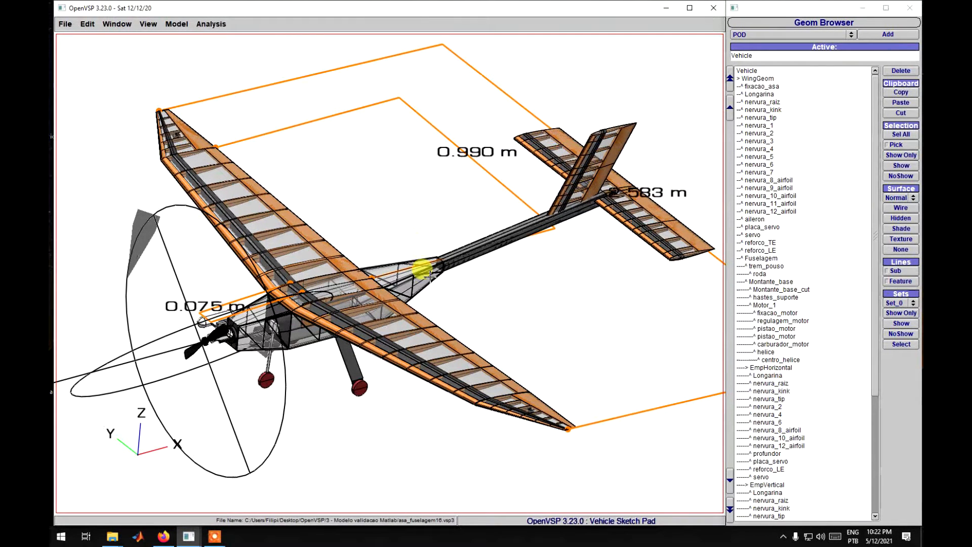
Rename Set_0 to Set_nervuras in the Set Editor
{"action": "left_click", "coordinate": [176, 24]}
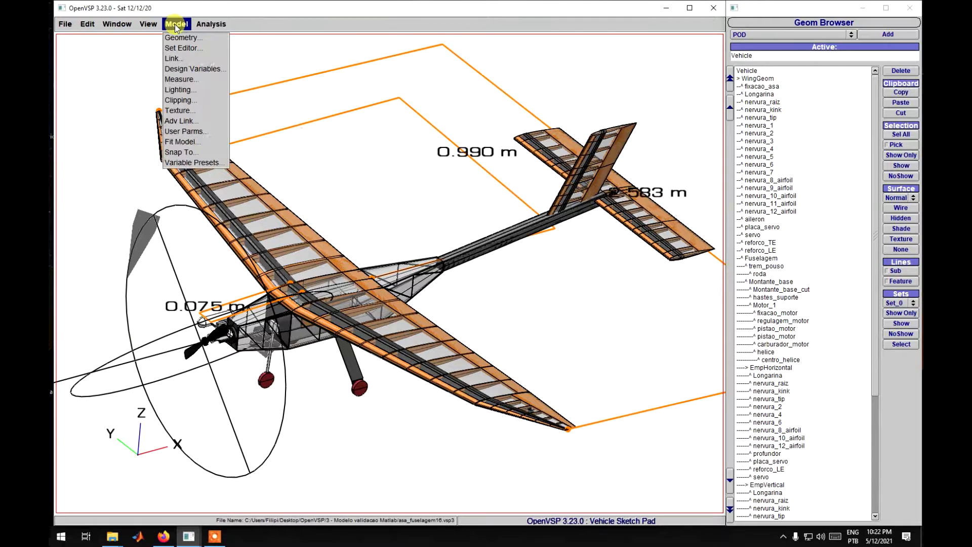
{"action": "left_click", "coordinate": [182, 49]}
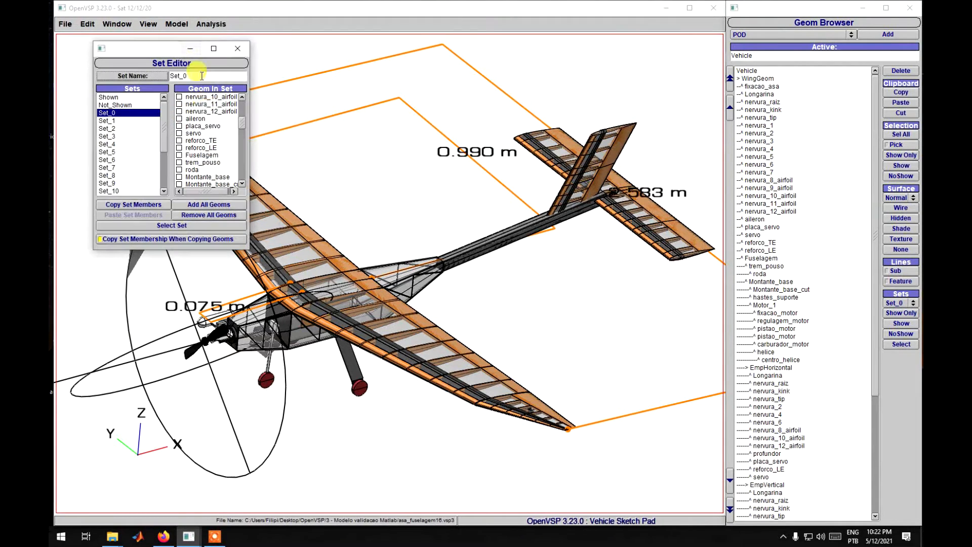
{"action": "left_click", "coordinate": [109, 113]}
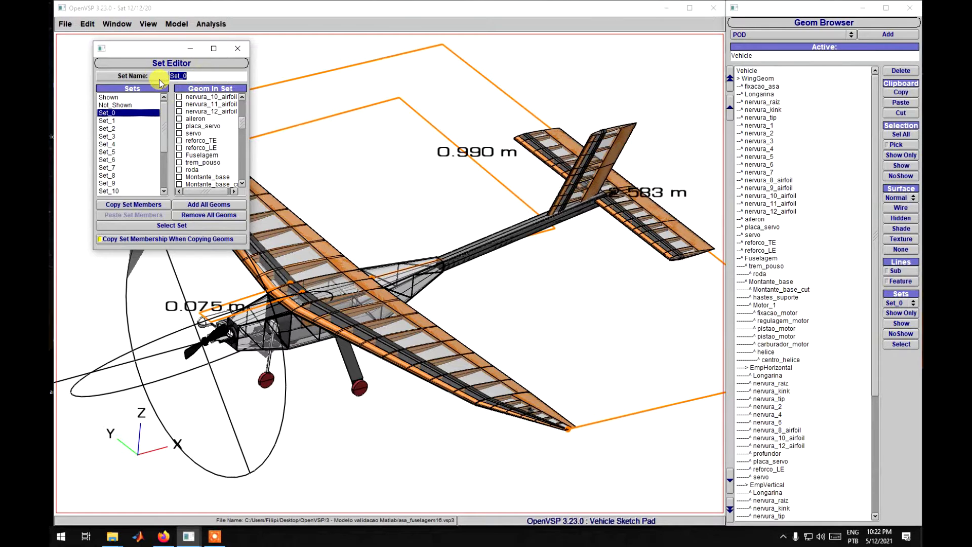
{"action": "key", "text": "Right"}
{"action": "left_click", "coordinate": [196, 75]}
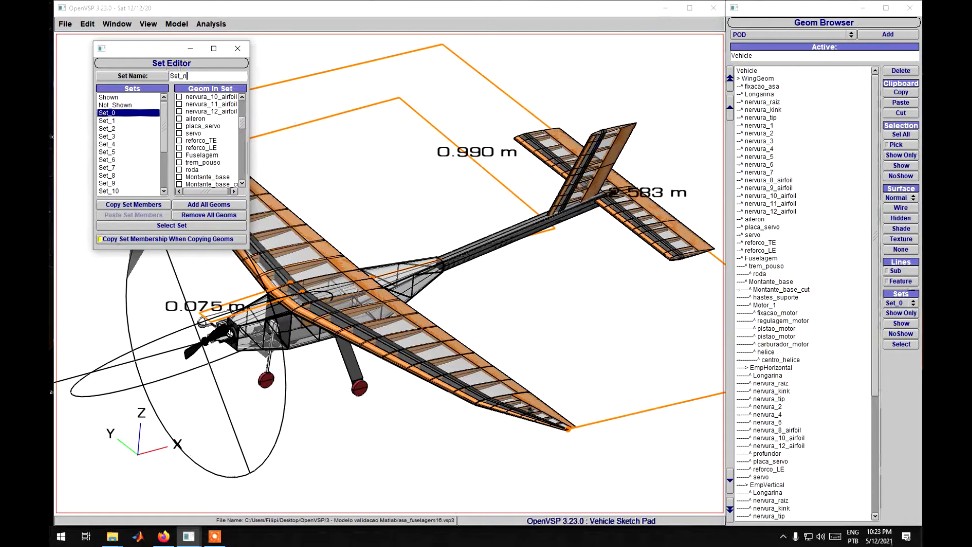
{"action": "type", "text": "nervuras"}
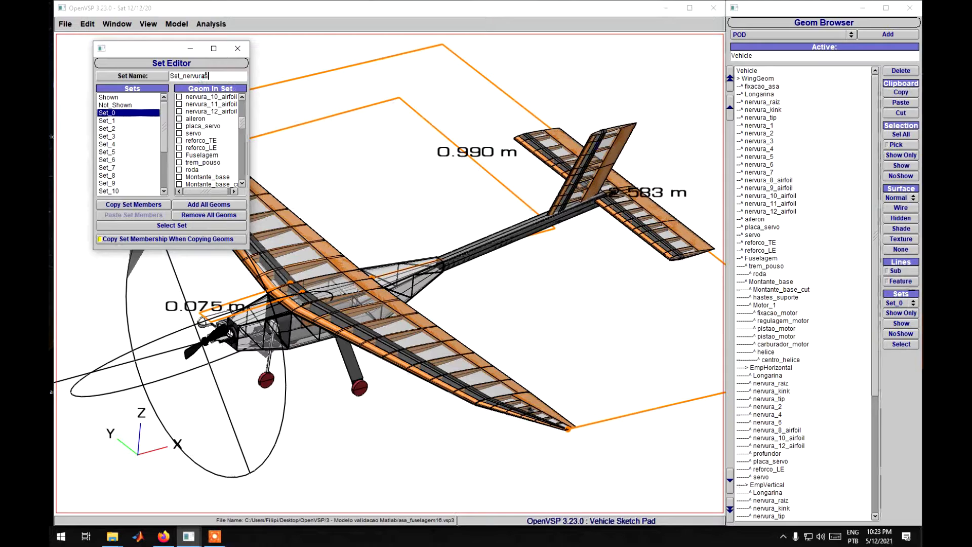
{"action": "key", "text": "Return"}
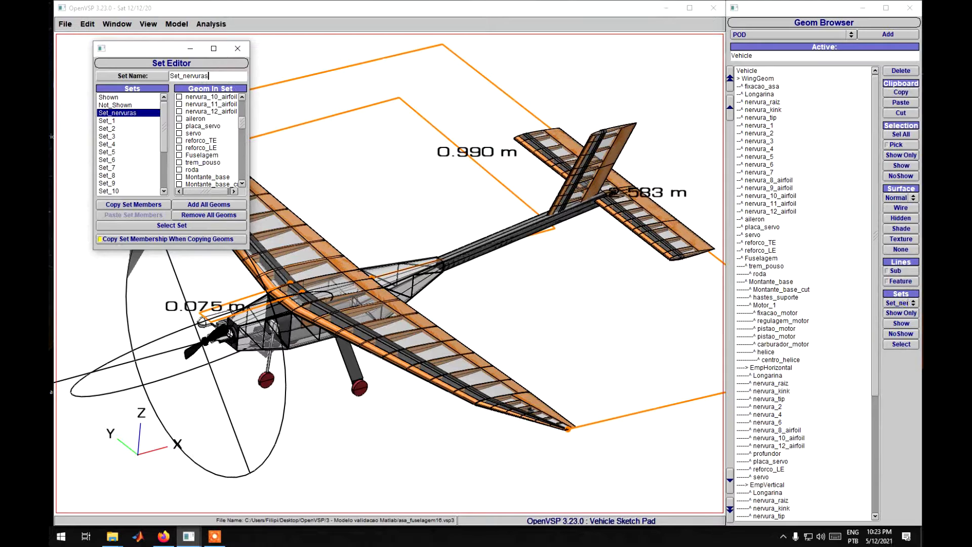
Add the wing ribs nervura_1 and nervura_2 to Set_nervuras and close the Set Editor
{"action": "scroll", "coordinate": [200, 123], "scroll_direction": "up", "scroll_amount": 4}
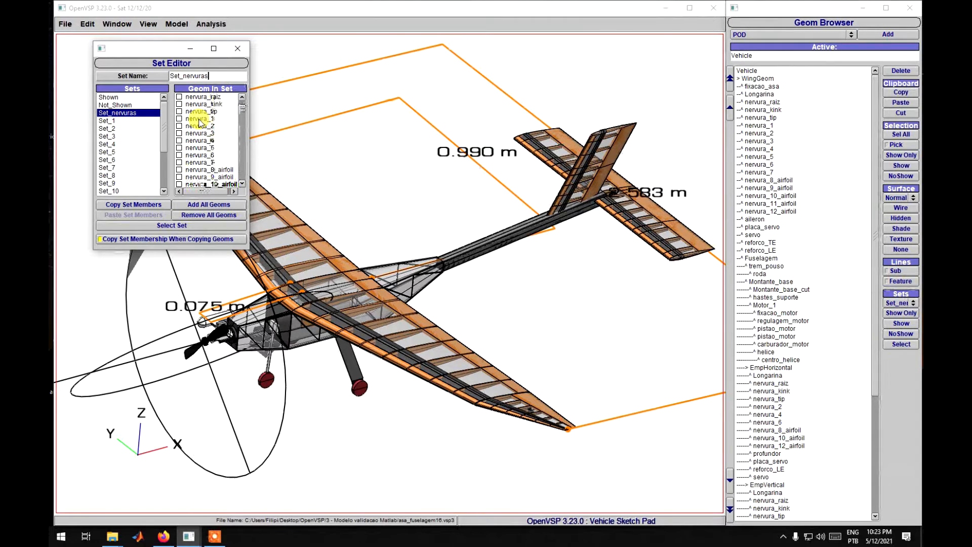
{"action": "scroll", "coordinate": [183, 128], "scroll_direction": "up", "scroll_amount": 1}
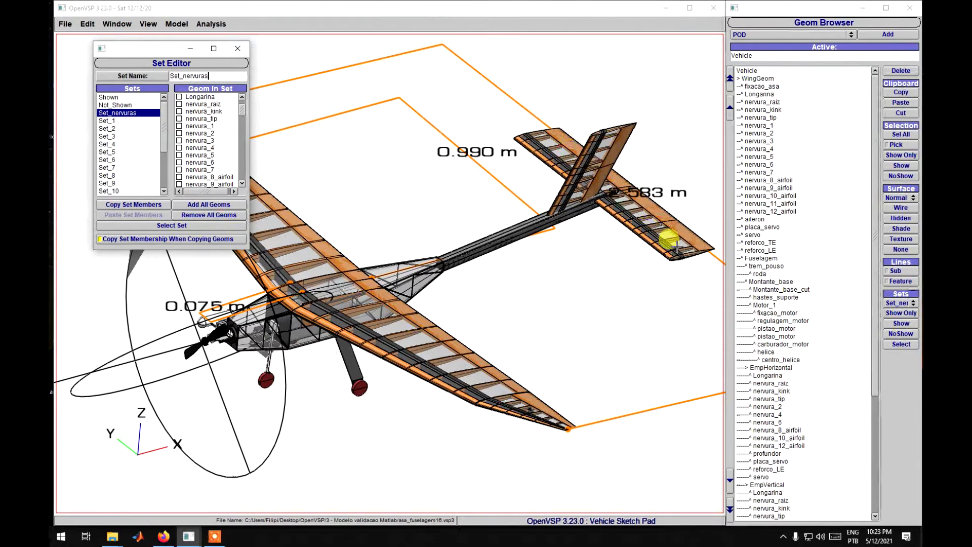
{"action": "left_click", "coordinate": [178, 126]}
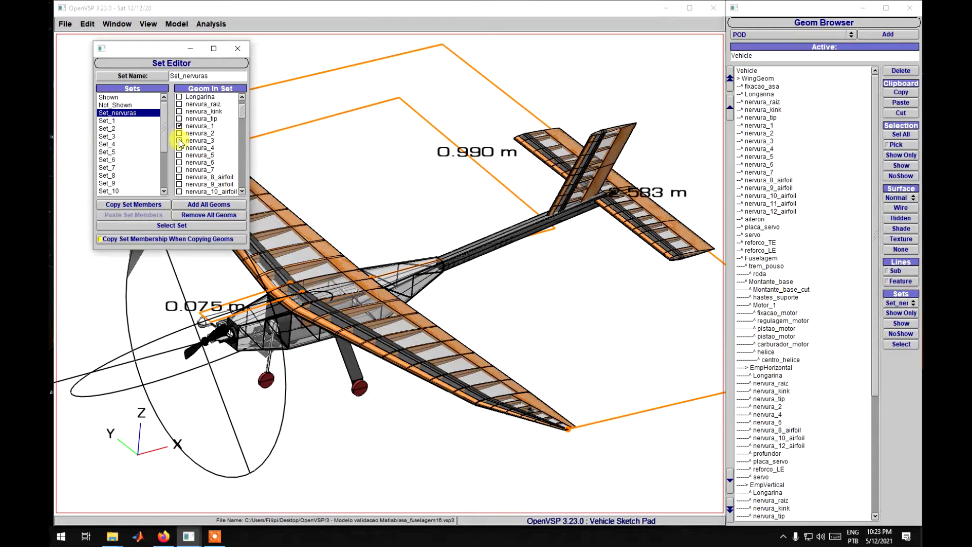
{"action": "left_click", "coordinate": [179, 134]}
{"action": "left_click", "coordinate": [238, 48]}
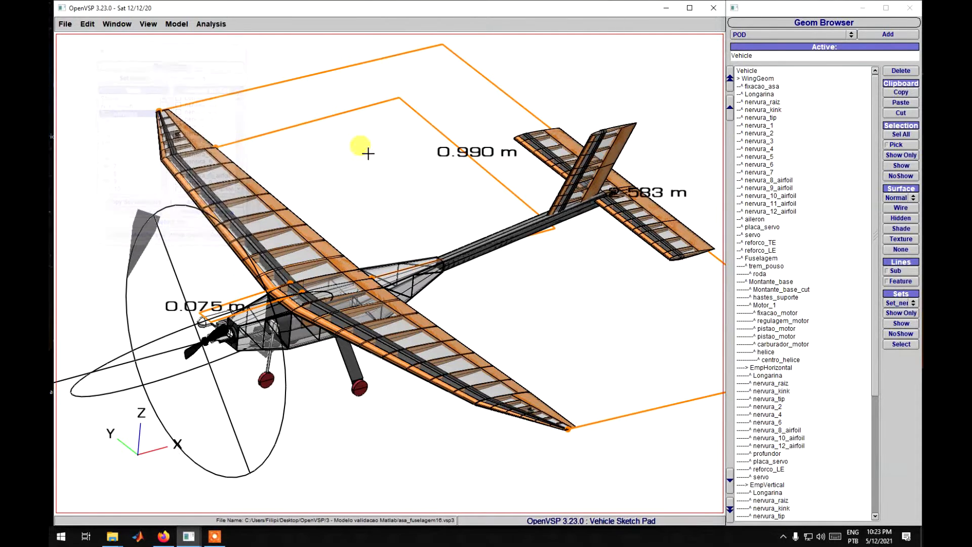
Hide every component of the aircraft, close the group modifications and clear the selection
{"action": "left_click", "coordinate": [901, 135]}
{"action": "left_click", "coordinate": [900, 176]}
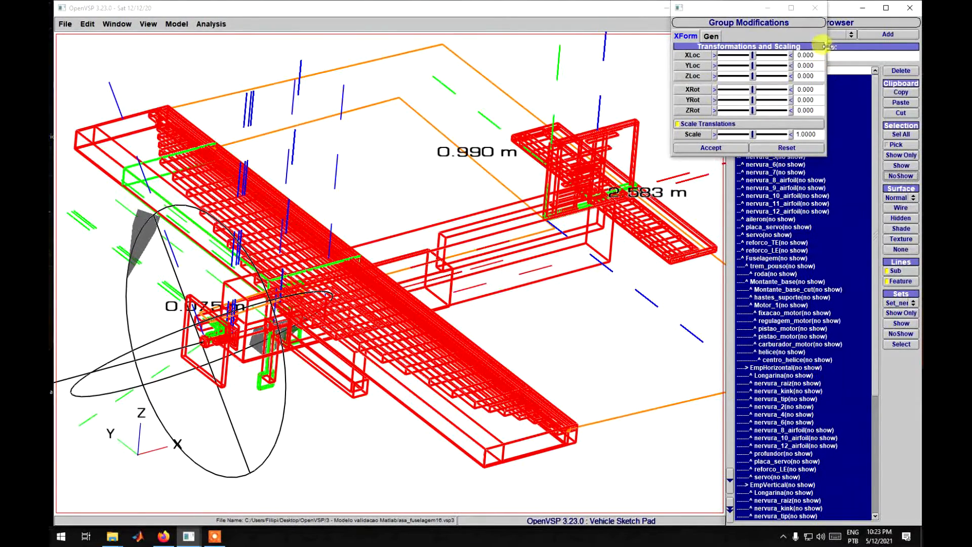
{"action": "left_click", "coordinate": [815, 8]}
{"action": "left_click", "coordinate": [748, 70]}
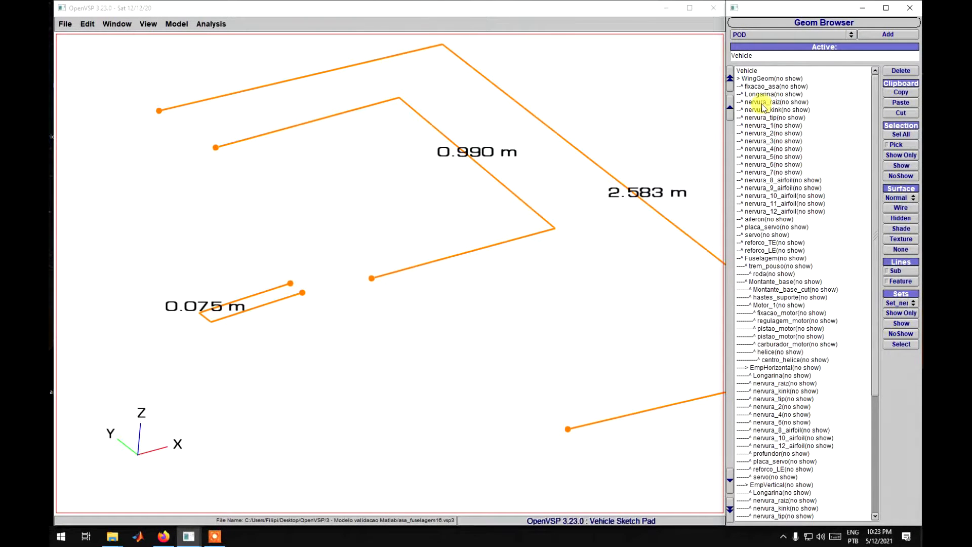
Show only the wing ribs, from nervura_raiz to nervura_12_airfoil, and clear the selection
{"action": "left_click_drag", "start_coordinate": [763, 103], "coordinate": [778, 212]}
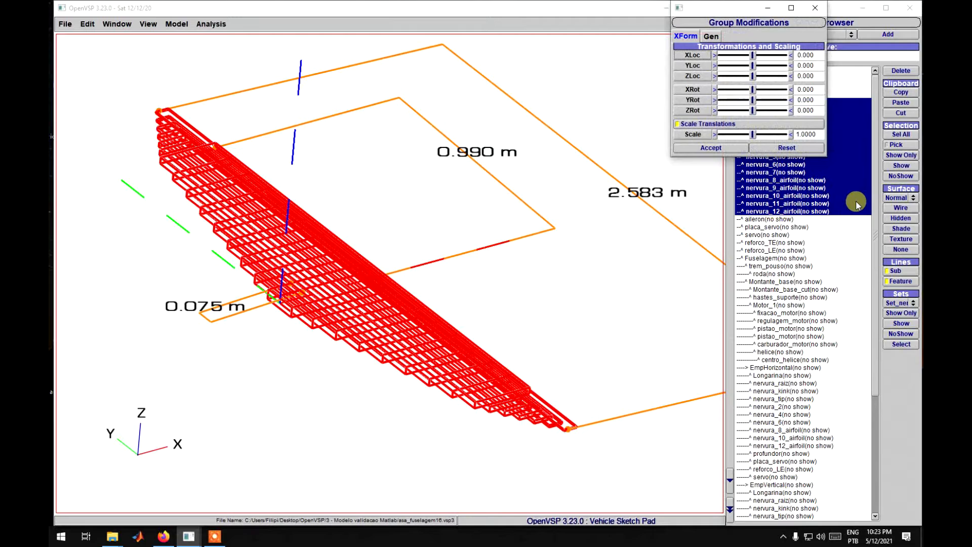
{"action": "left_click", "coordinate": [901, 166]}
{"action": "left_click", "coordinate": [815, 7]}
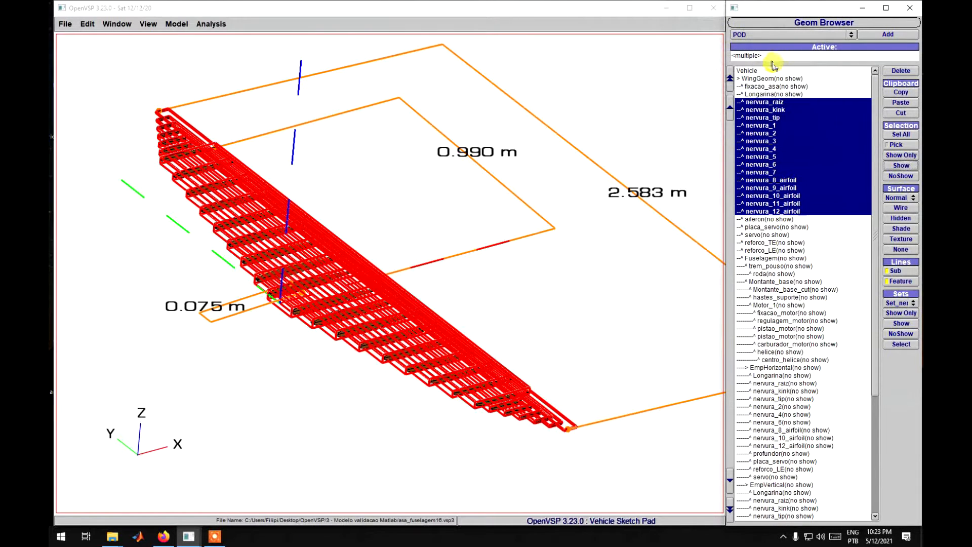
{"action": "left_click", "coordinate": [773, 71]}
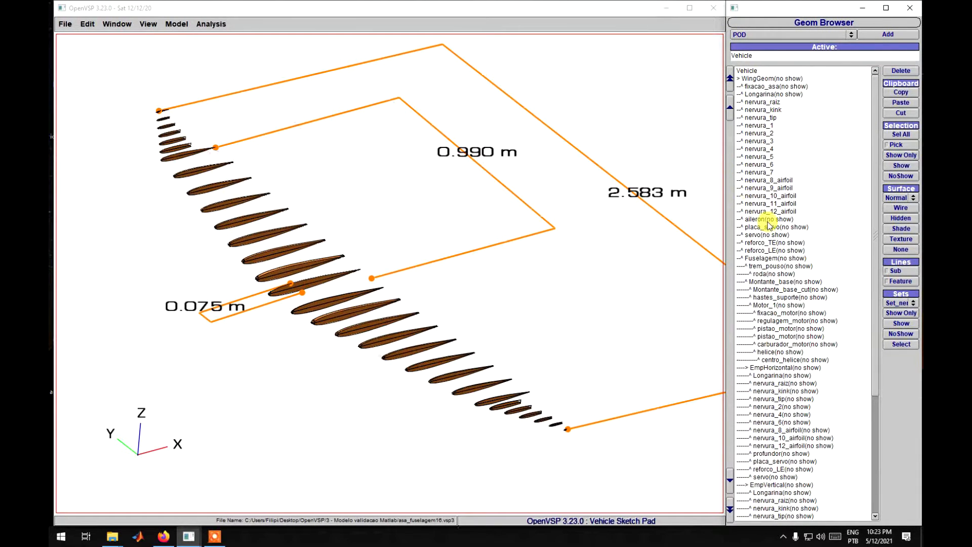
Show the EmpHorizontal ribs as well, from nervura_raiz to nervura_12_airfoil
{"action": "scroll", "coordinate": [769, 223], "scroll_direction": "down", "scroll_amount": 5}
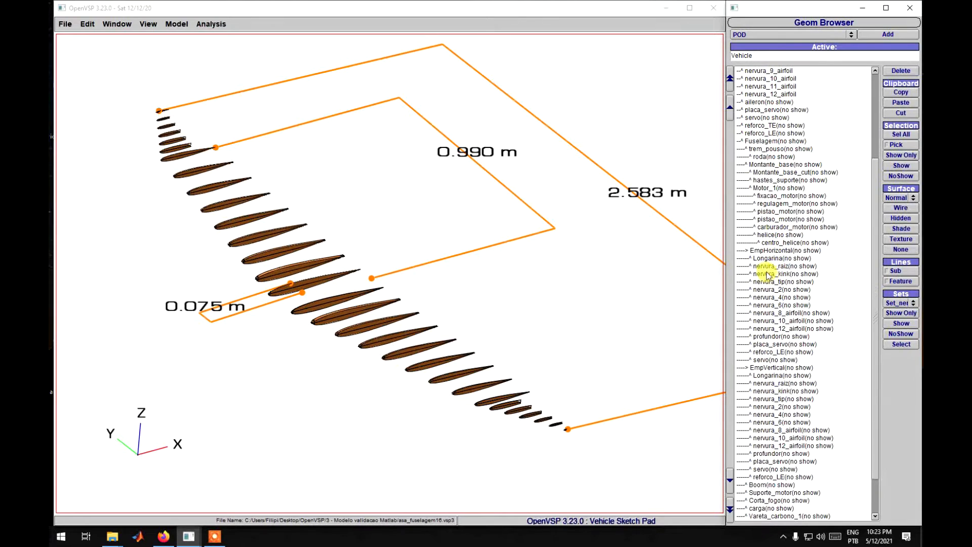
{"action": "left_click", "coordinate": [772, 266]}
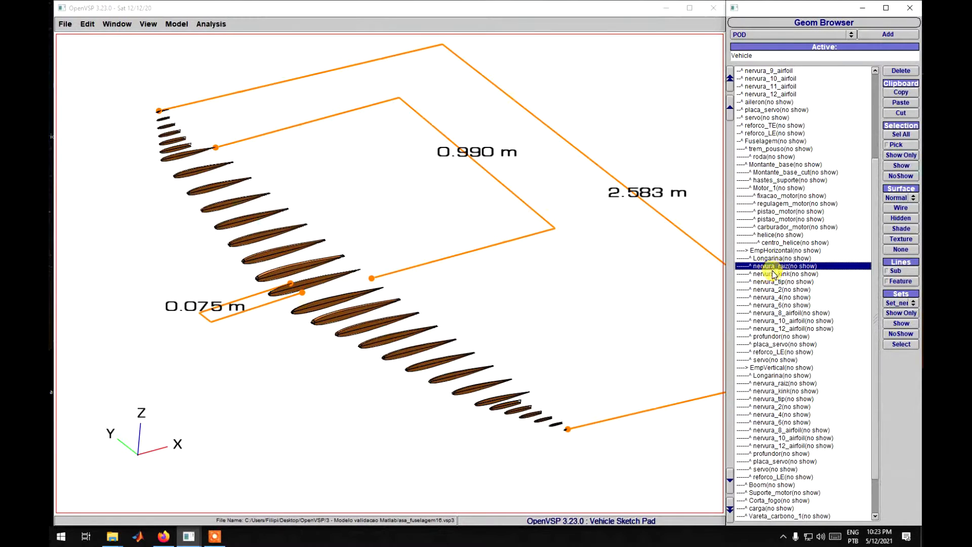
{"action": "left_click_drag", "start_coordinate": [773, 274], "coordinate": [783, 331]}
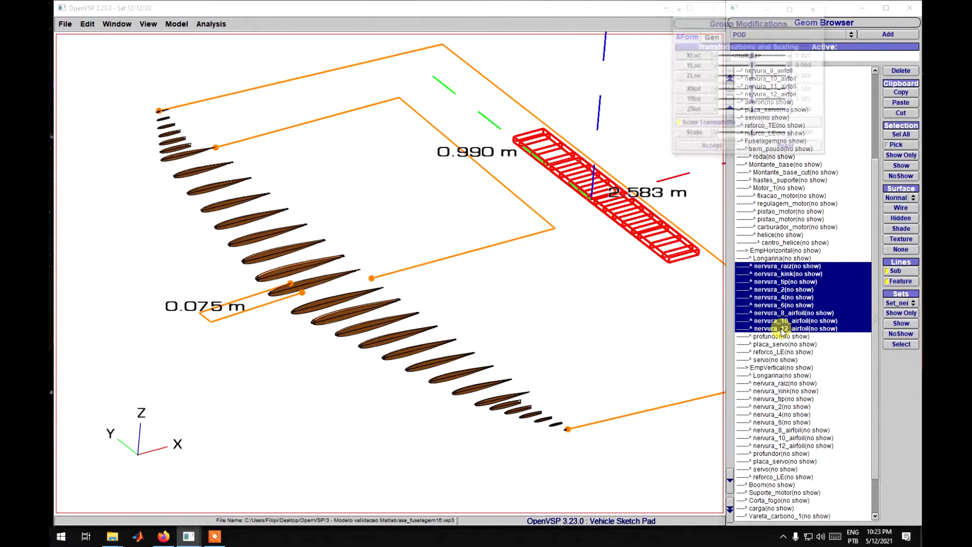
{"action": "left_click", "coordinate": [904, 166]}
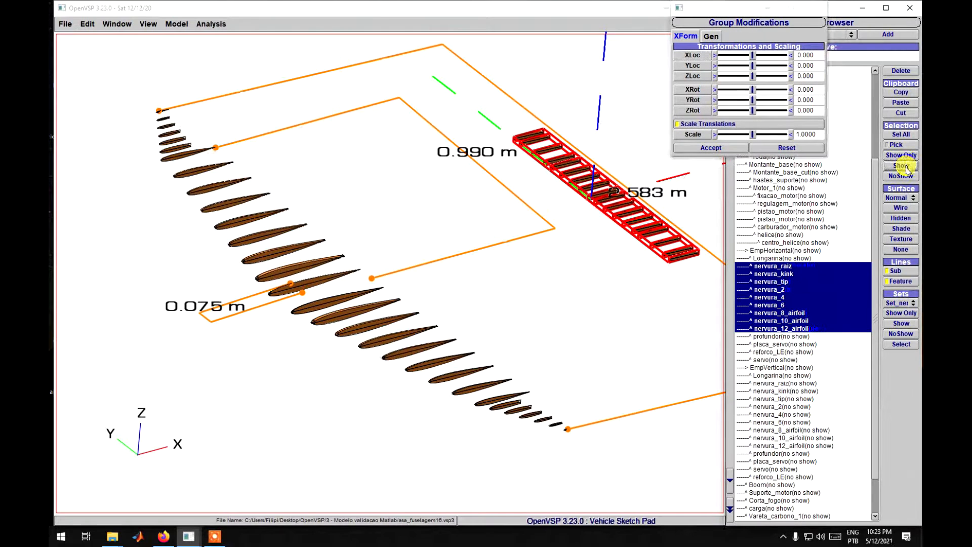
Show the EmpVertical ribs as well, from nervura_raiz to nervura_12_airfoil
{"action": "scroll", "coordinate": [783, 329], "scroll_direction": "down", "scroll_amount": 2}
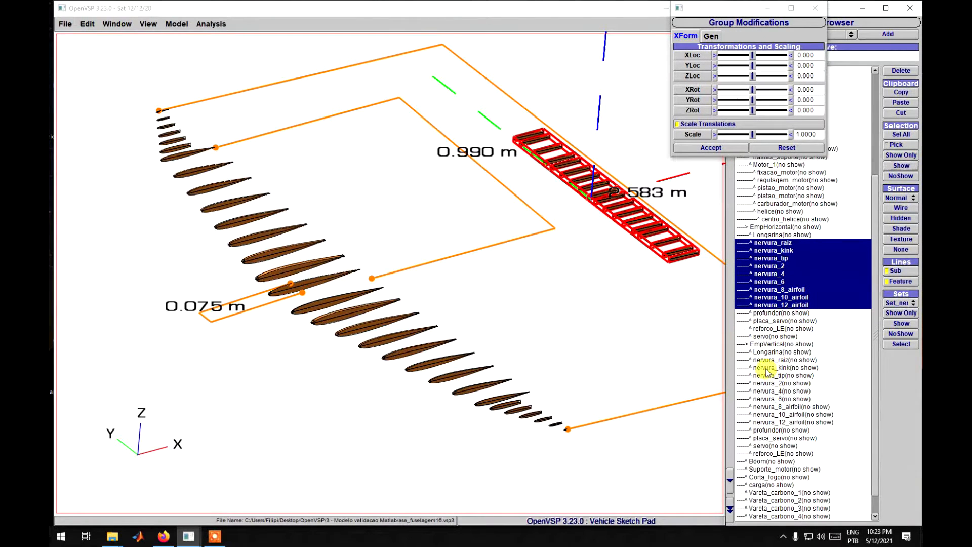
{"action": "left_click_drag", "start_coordinate": [765, 360], "coordinate": [784, 425]}
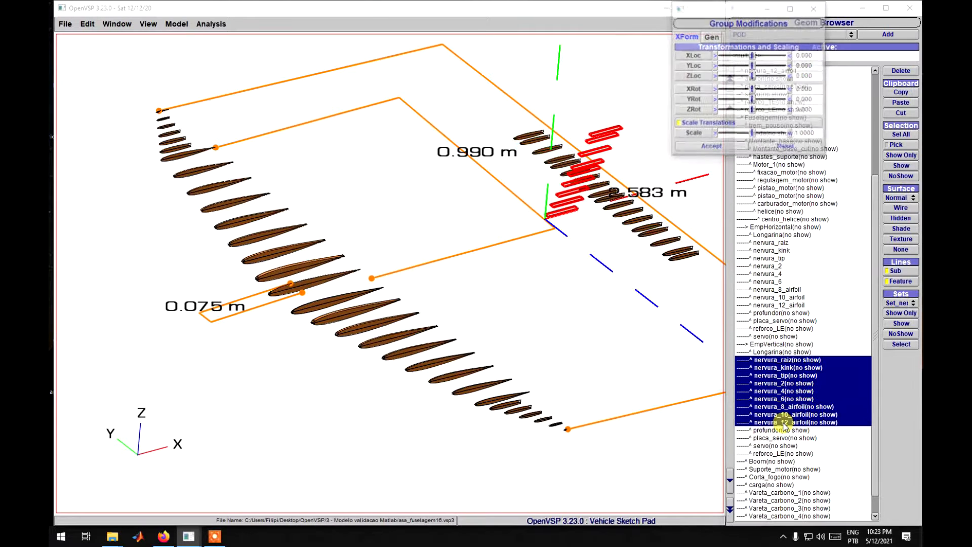
{"action": "left_click", "coordinate": [901, 167]}
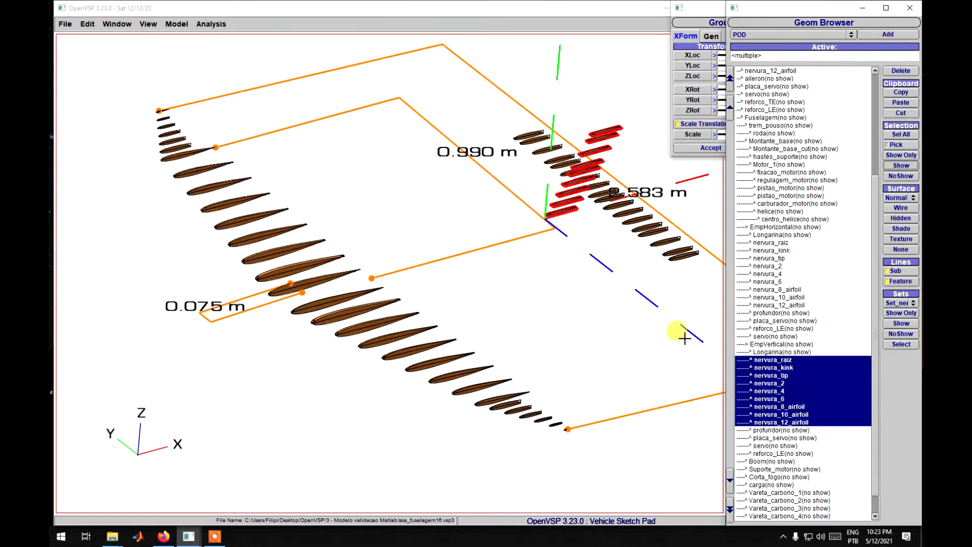
Open the geometry settings of EmpVertical's nervura_4 and view all the displayed ribs together
{"action": "double_click", "coordinate": [767, 391]}
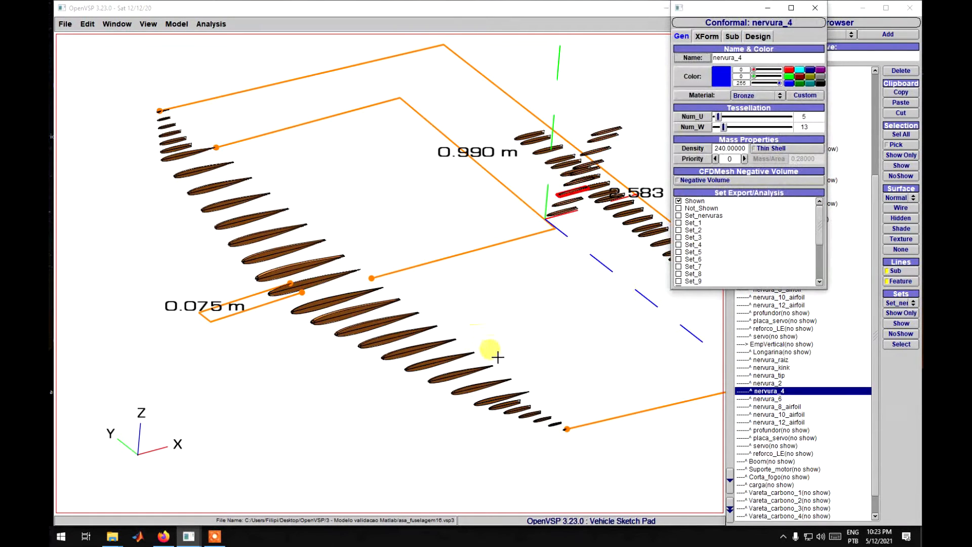
{"action": "right_click_drag", "start_coordinate": [582, 319], "coordinate": [496, 335]}
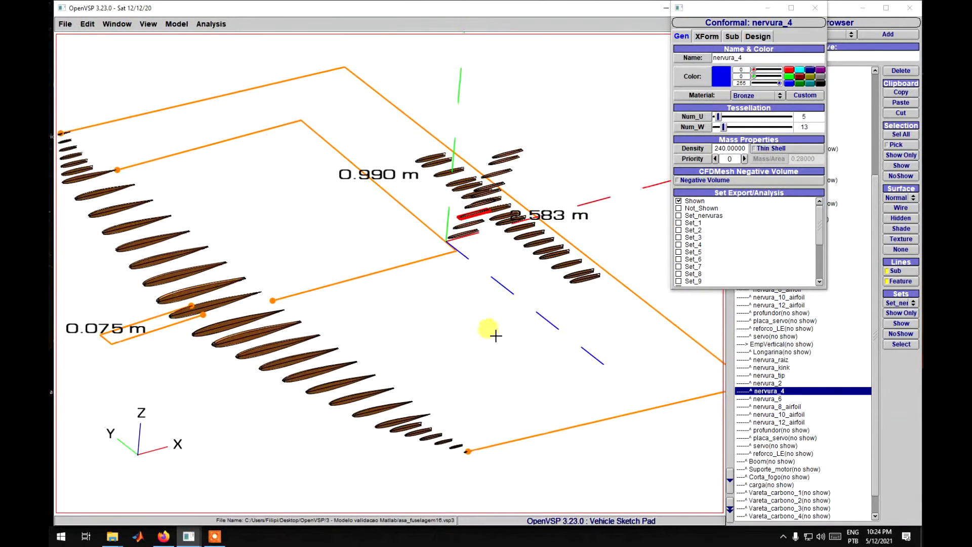
{"action": "scroll", "coordinate": [505, 327], "scroll_direction": "down", "scroll_amount": 4}
{"action": "left_click_drag", "start_coordinate": [502, 328], "coordinate": [510, 350]}
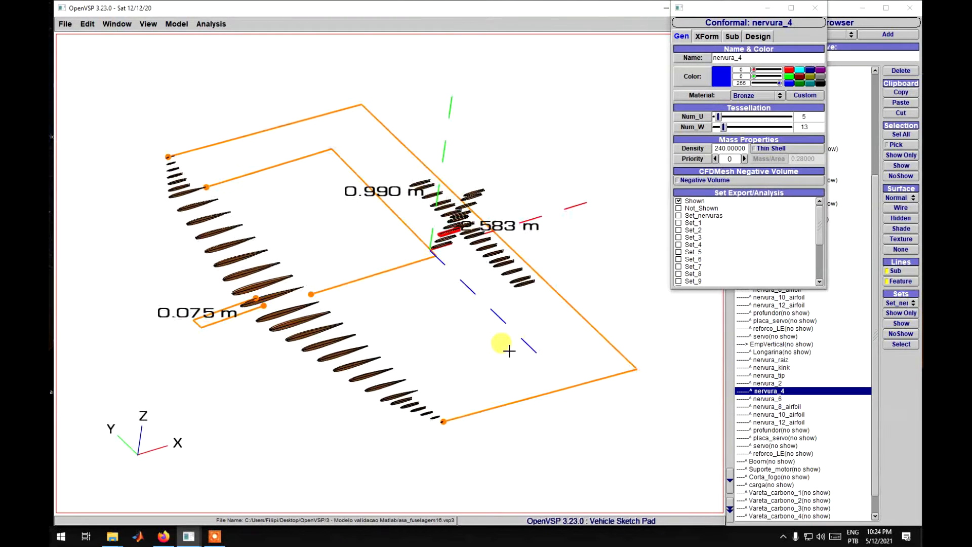
Close the nervura_4 settings and examine the component list for other parts of the wing and tail to display with the ribs
{"action": "left_click", "coordinate": [812, 10]}
{"action": "scroll", "coordinate": [803, 259], "scroll_direction": "down", "scroll_amount": 1}
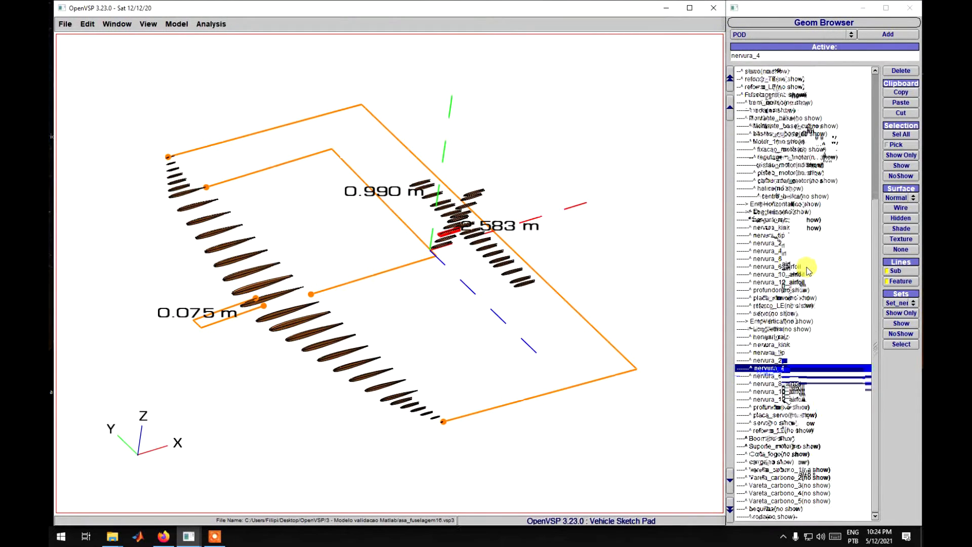
{"action": "scroll", "coordinate": [805, 264], "scroll_direction": "up", "scroll_amount": 4}
{"action": "right_click_drag", "start_coordinate": [380, 231], "coordinate": [491, 218]}
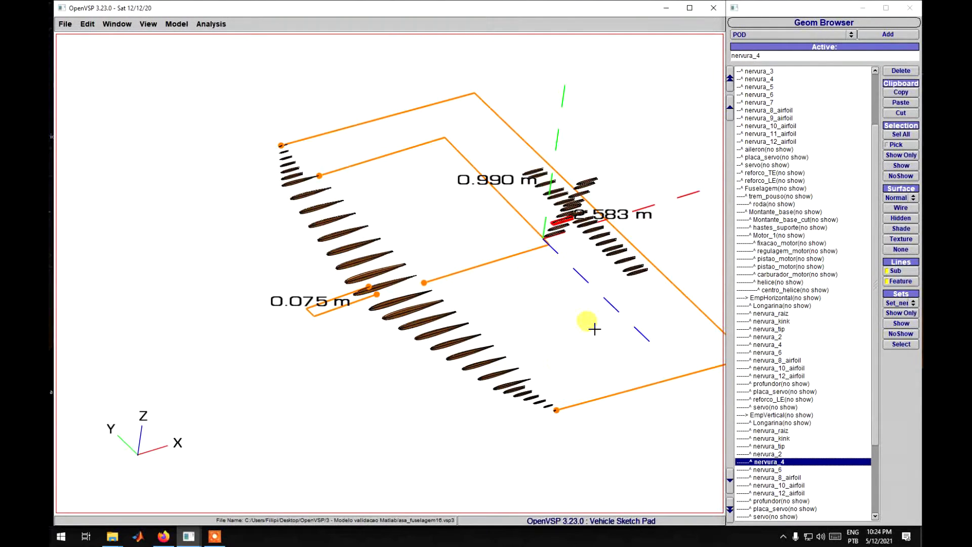
{"action": "scroll", "coordinate": [815, 320], "scroll_direction": "up", "scroll_amount": 3}
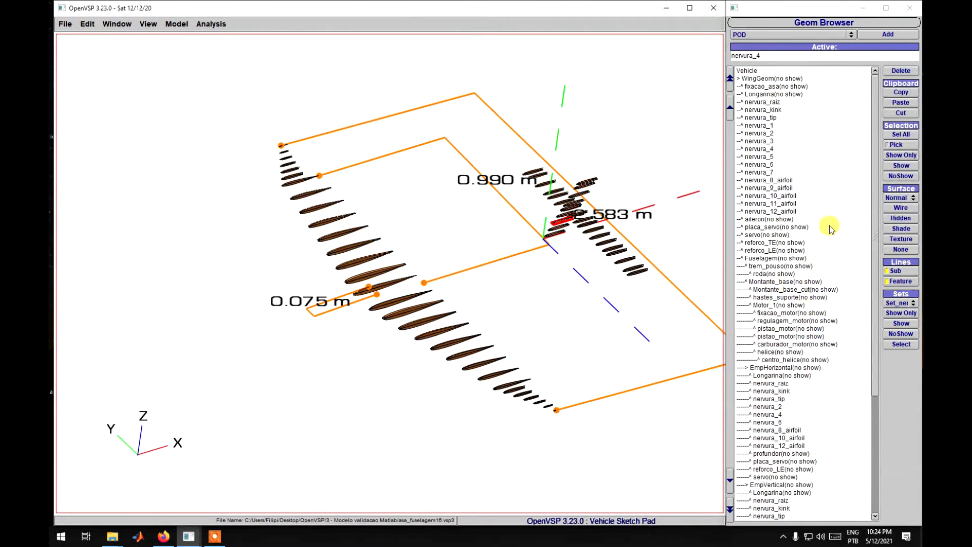
{"action": "scroll", "coordinate": [774, 238], "scroll_direction": "down", "scroll_amount": 7}
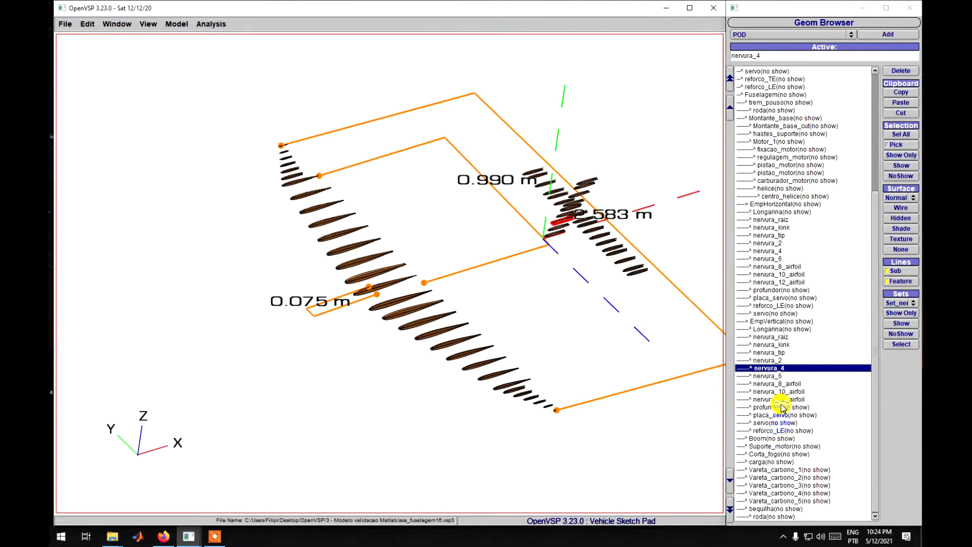
{"action": "scroll", "coordinate": [782, 407], "scroll_direction": "up", "scroll_amount": 4}
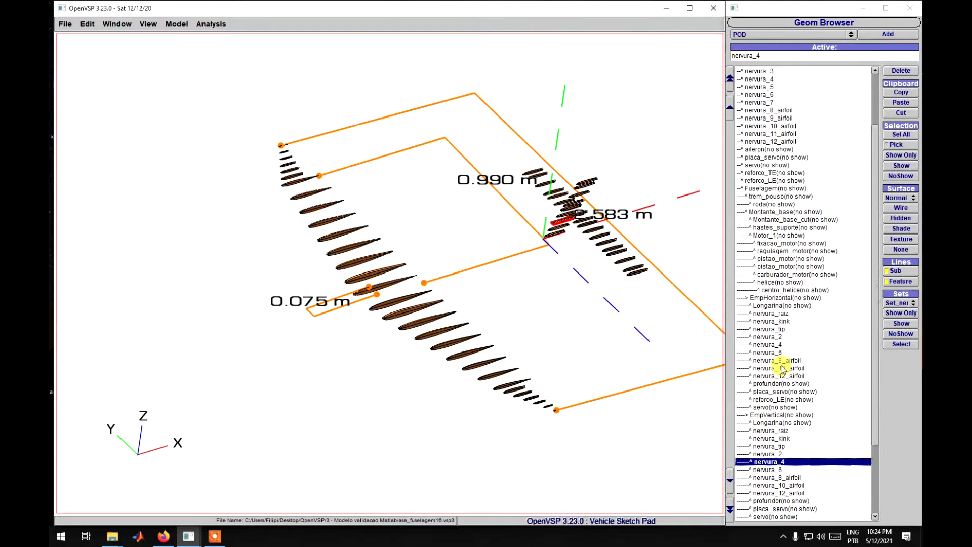
{"action": "scroll", "coordinate": [782, 368], "scroll_direction": "up", "scroll_amount": 3}
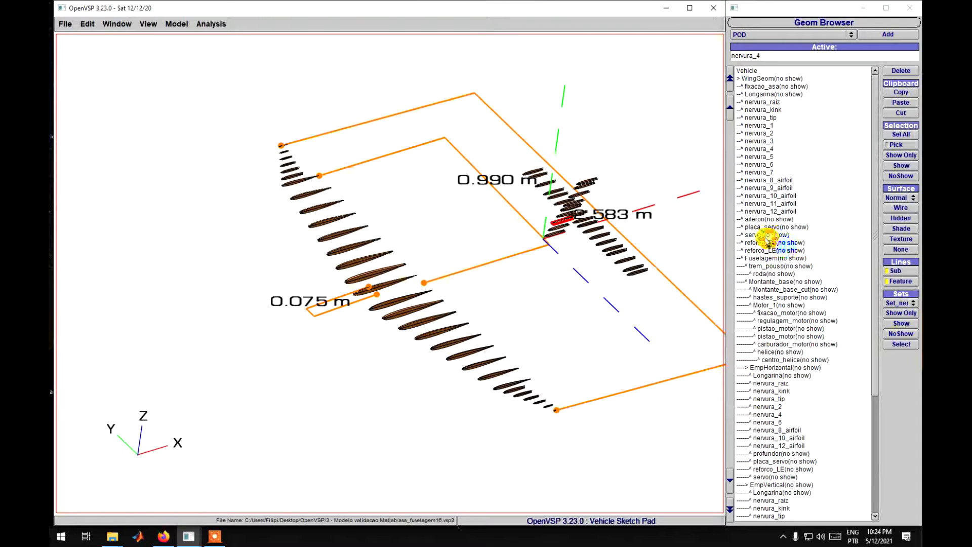
Show the EmpHorizontal servo together with the ribs, inspect it up close, and close its settings
{"action": "left_click", "coordinate": [772, 476]}
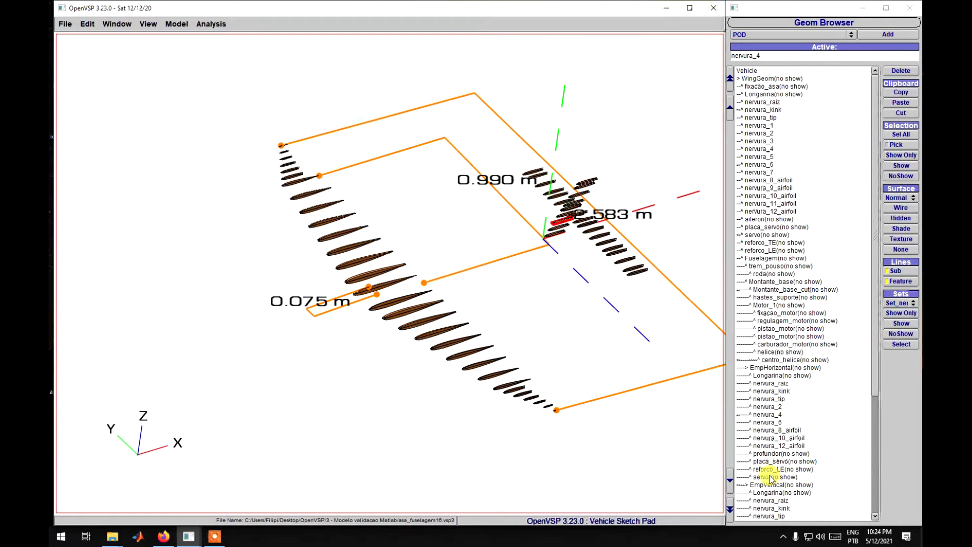
{"action": "left_click", "coordinate": [901, 166]}
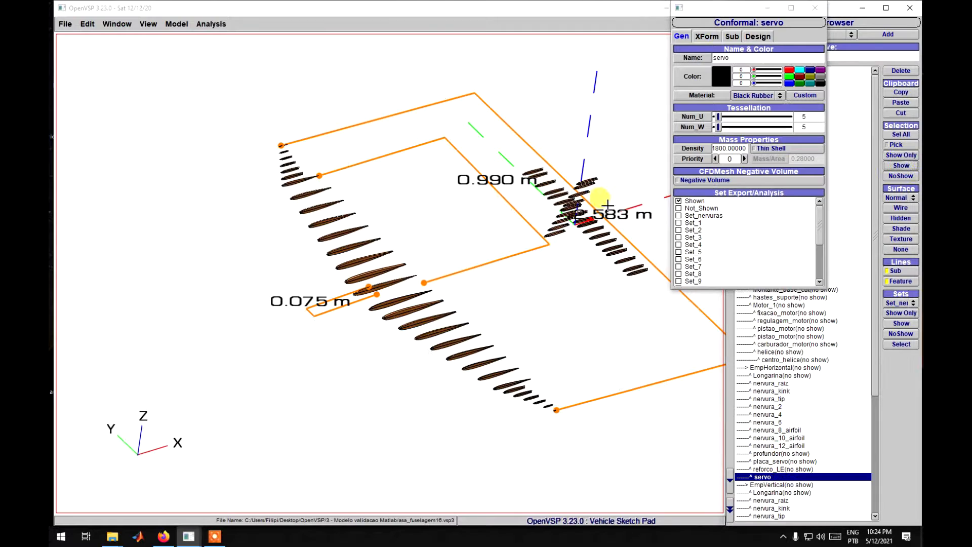
{"action": "scroll", "coordinate": [608, 229], "scroll_direction": "up", "scroll_amount": 3}
{"action": "right_click_drag", "start_coordinate": [612, 228], "coordinate": [204, 400]}
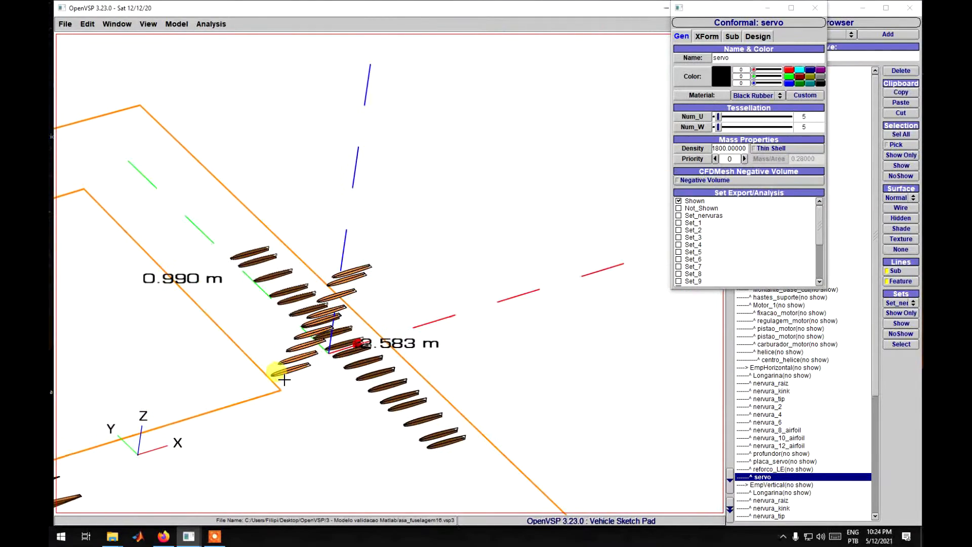
{"action": "scroll", "coordinate": [287, 388], "scroll_direction": "up", "scroll_amount": 5}
{"action": "left_click_drag", "start_coordinate": [288, 398], "coordinate": [533, 234]}
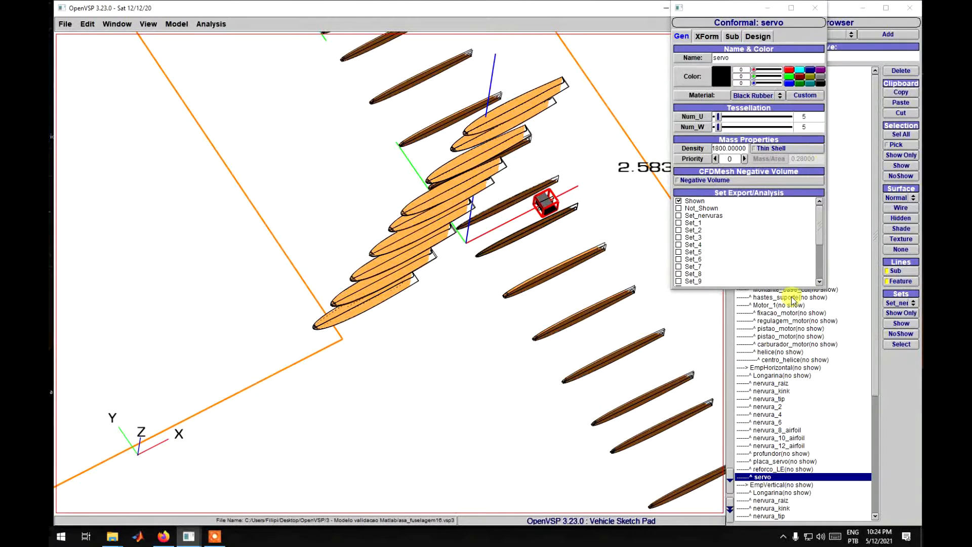
{"action": "left_click", "coordinate": [815, 8]}
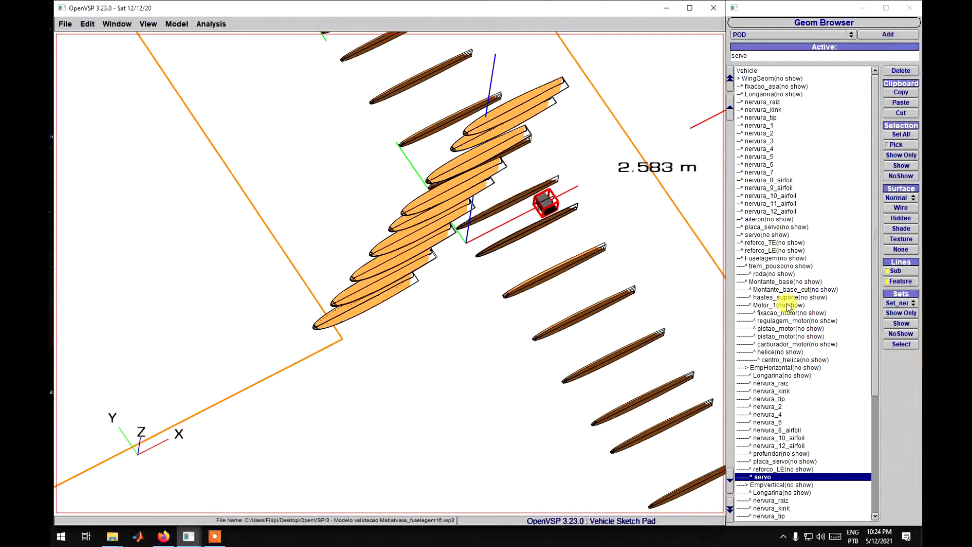
Show the EmpVertical servo as well, inspect its place beside the fin ribs, and close its settings
{"action": "scroll", "coordinate": [787, 308], "scroll_direction": "down", "scroll_amount": 6}
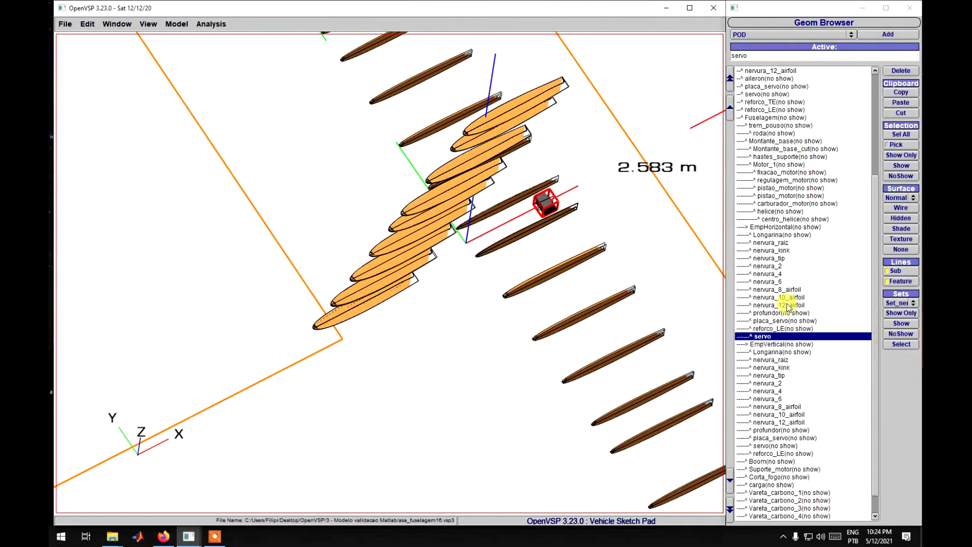
{"action": "double_click", "coordinate": [769, 438]}
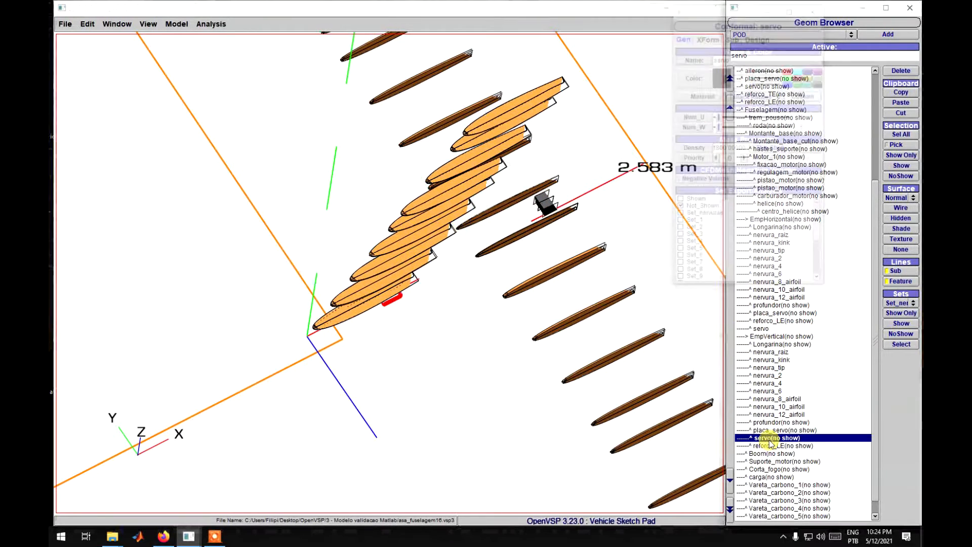
{"action": "left_click", "coordinate": [901, 165]}
{"action": "left_click_drag", "start_coordinate": [449, 356], "coordinate": [582, 243]}
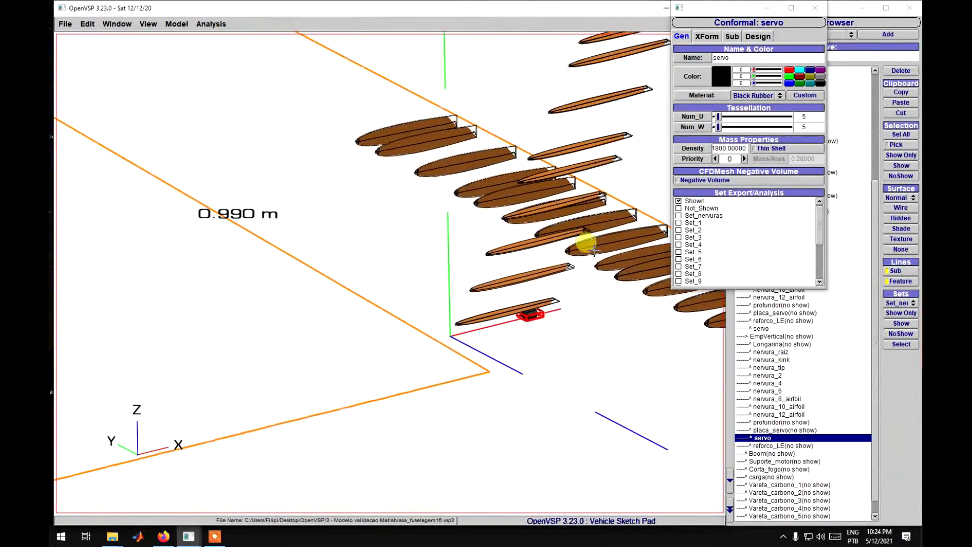
{"action": "left_click", "coordinate": [816, 8]}
Show the wing's servo as well and make the wing's reforco_LE the active component
{"action": "scroll", "coordinate": [811, 167], "scroll_direction": "up", "scroll_amount": 5}
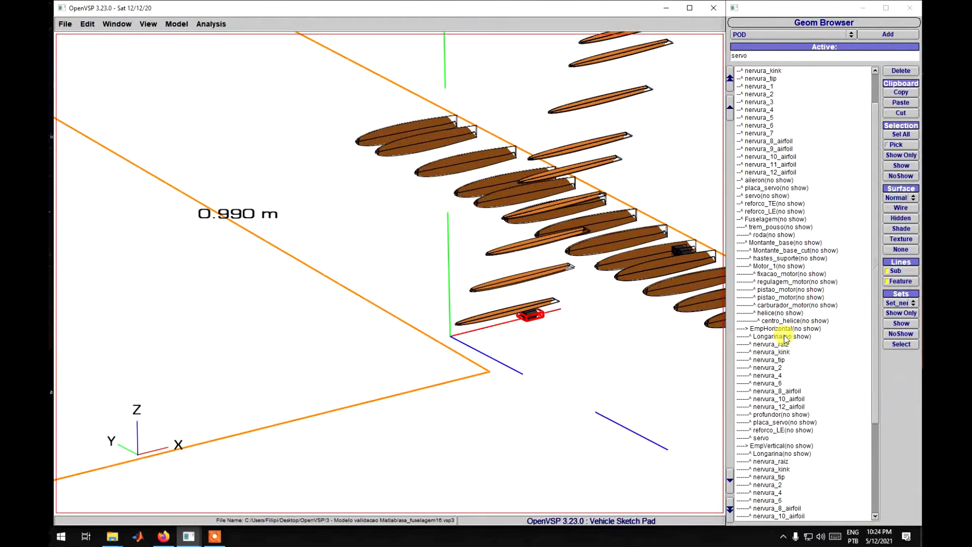
{"action": "scroll", "coordinate": [785, 339], "scroll_direction": "up", "scroll_amount": 3}
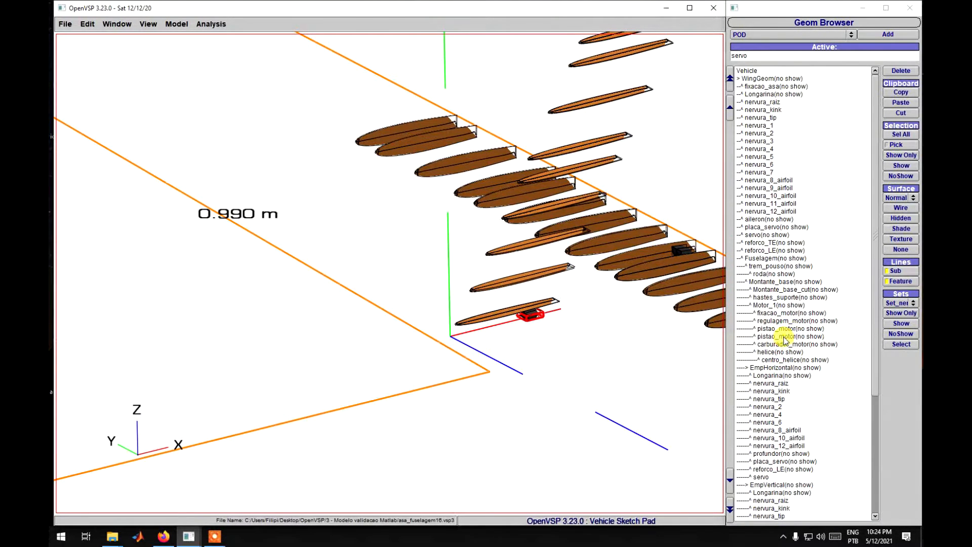
{"action": "double_click", "coordinate": [767, 234]}
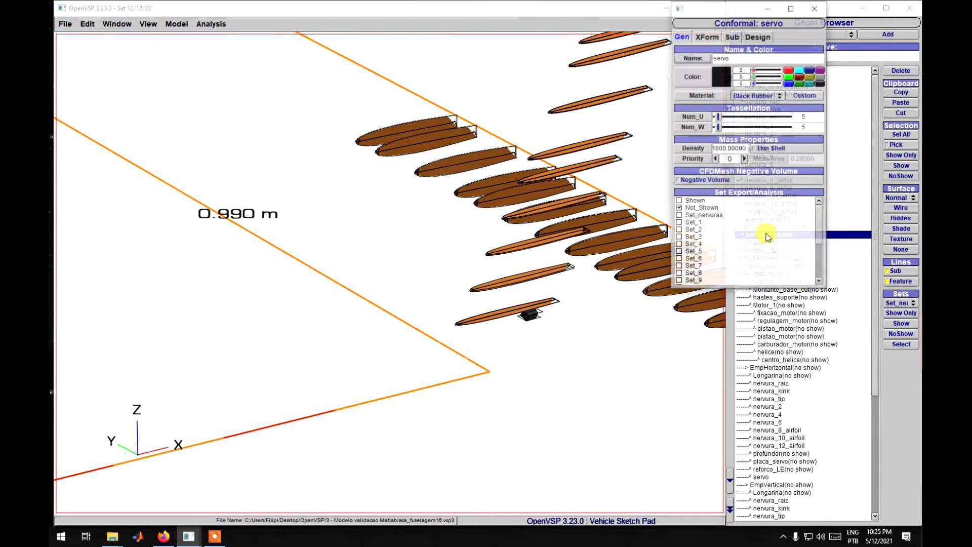
{"action": "left_click", "coordinate": [902, 167]}
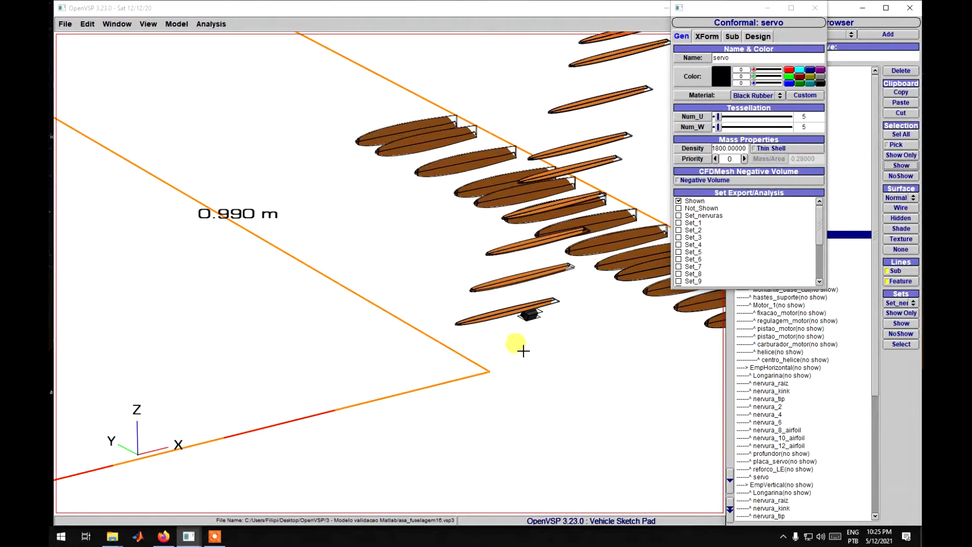
{"action": "mouse_move", "coordinate": [521, 350]}
{"action": "left_mouse_down"}
{"action": "mouse_move", "coordinate": [615, 289]}
{"action": "mouse_move", "coordinate": [601, 278]}
{"action": "mouse_move", "coordinate": [471, 361]}
{"action": "mouse_move", "coordinate": [489, 336]}
{"action": "mouse_move", "coordinate": [489, 394]}
{"action": "mouse_move", "coordinate": [527, 338]}
{"action": "left_mouse_up"}
{"action": "scroll", "coordinate": [527, 336], "scroll_direction": "down", "scroll_amount": 3}
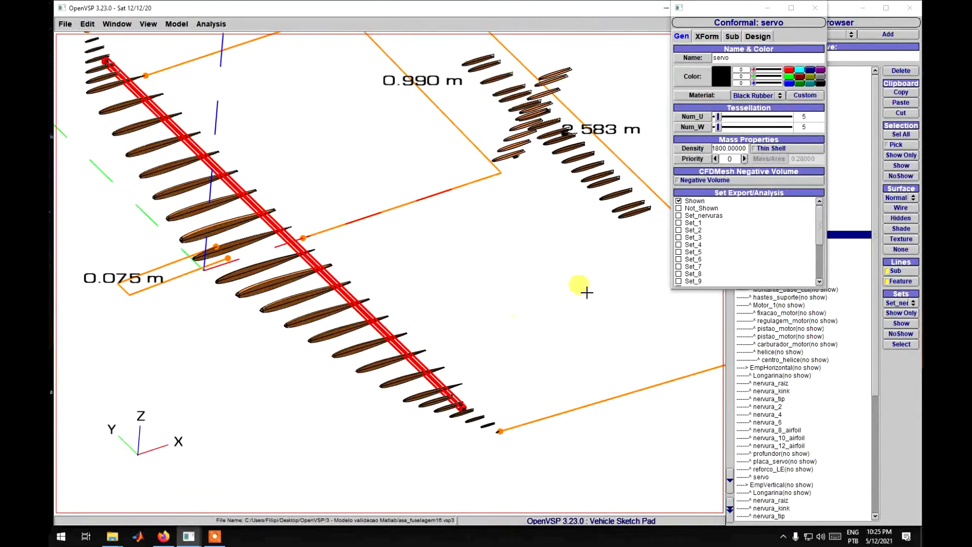
{"action": "left_click", "coordinate": [810, 9]}
{"action": "right_click_drag", "start_coordinate": [532, 156], "coordinate": [480, 369]}
{"action": "double_click", "coordinate": [777, 251]}
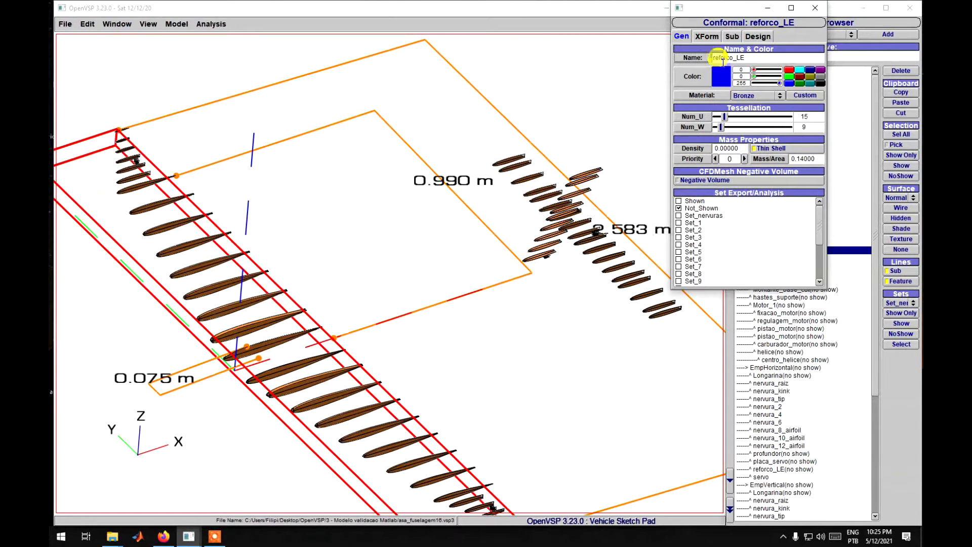
{"action": "left_click", "coordinate": [815, 7]}
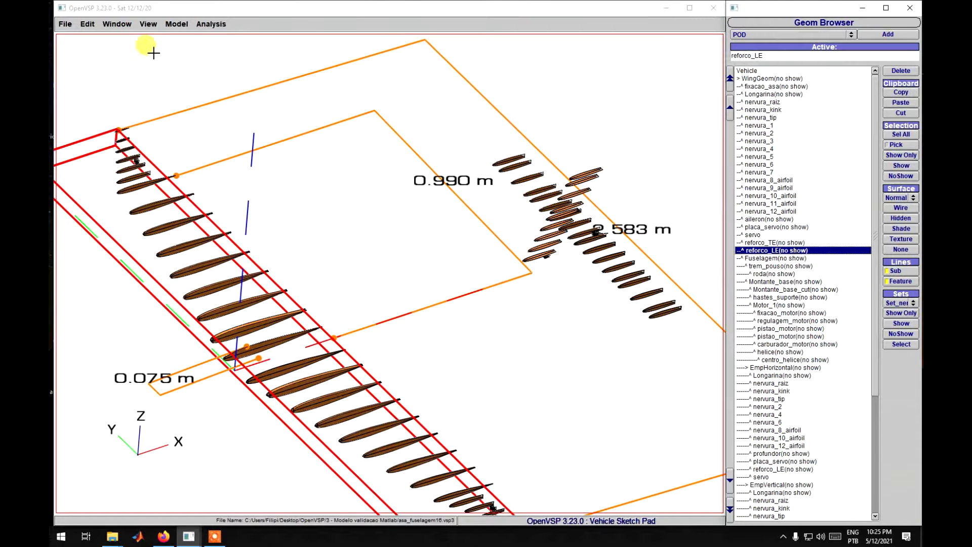
Copy the members of the Shown set into Set_nervuras, check its member list, and close the Set Editor
{"action": "left_click", "coordinate": [154, 24]}
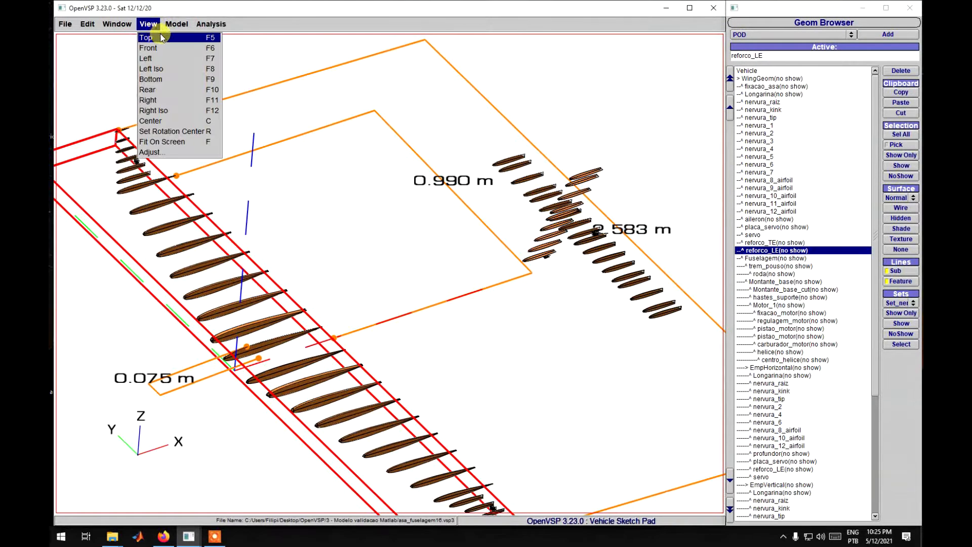
{"action": "mouse_move", "coordinate": [177, 24]}
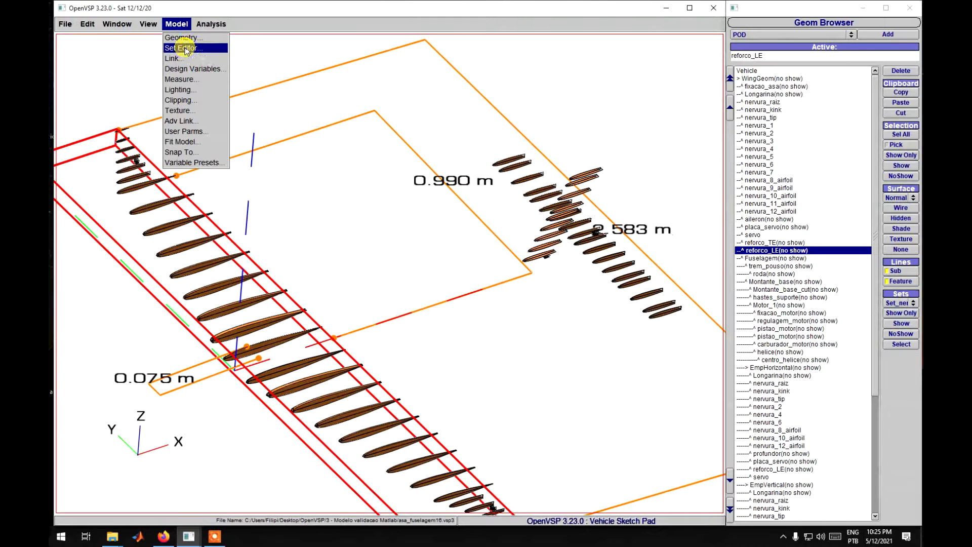
{"action": "left_click", "coordinate": [186, 48]}
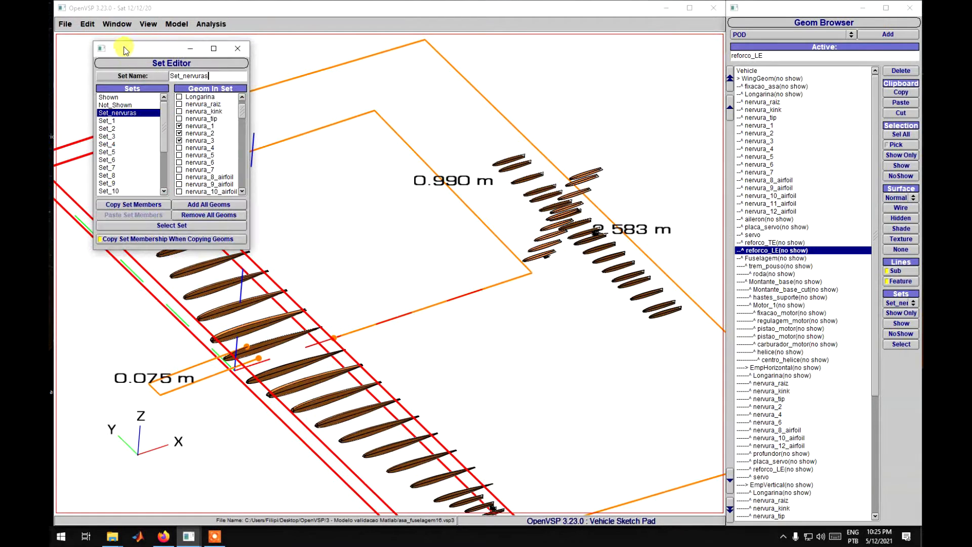
{"action": "left_click_drag", "start_coordinate": [125, 49], "coordinate": [313, 112]}
{"action": "left_click", "coordinate": [297, 161]}
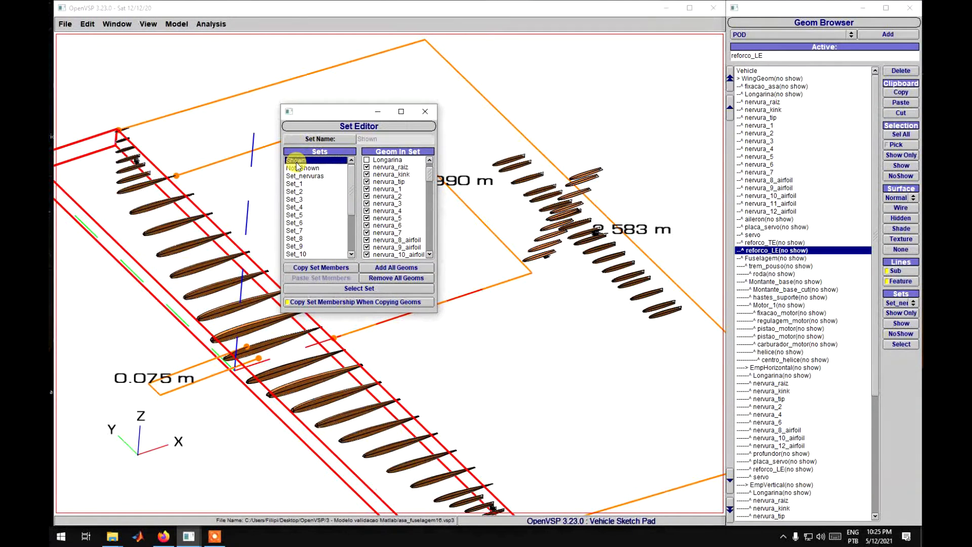
{"action": "left_click", "coordinate": [311, 269]}
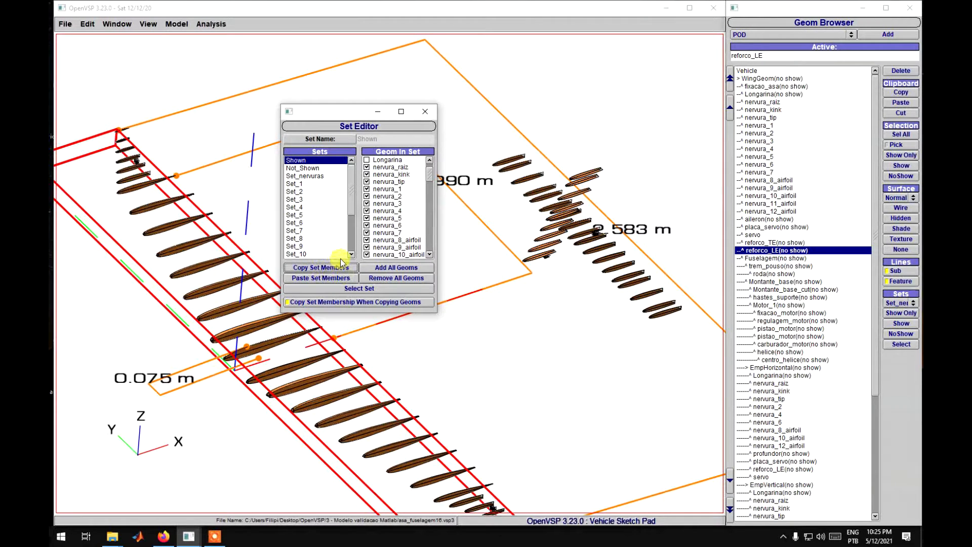
{"action": "left_click", "coordinate": [304, 176]}
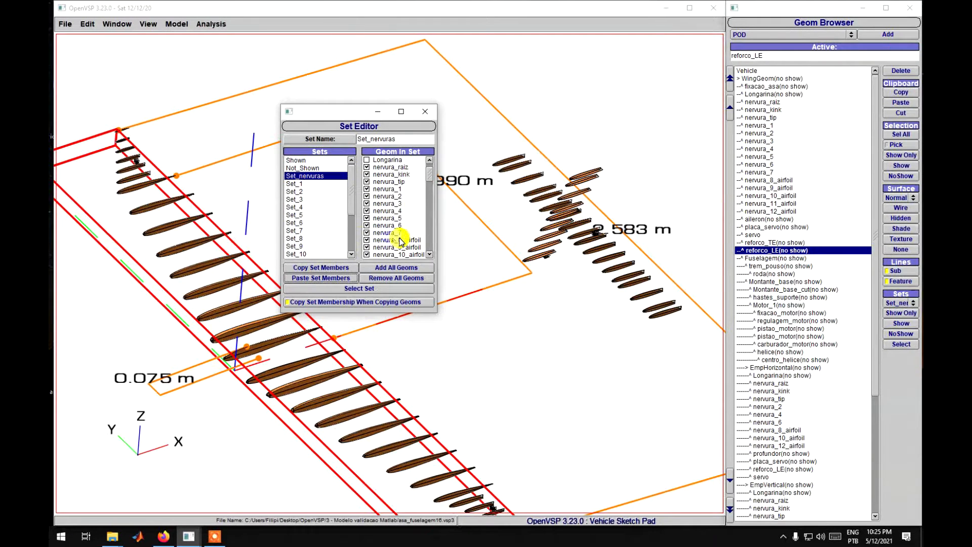
{"action": "scroll", "coordinate": [390, 212], "scroll_direction": "down", "scroll_amount": 7}
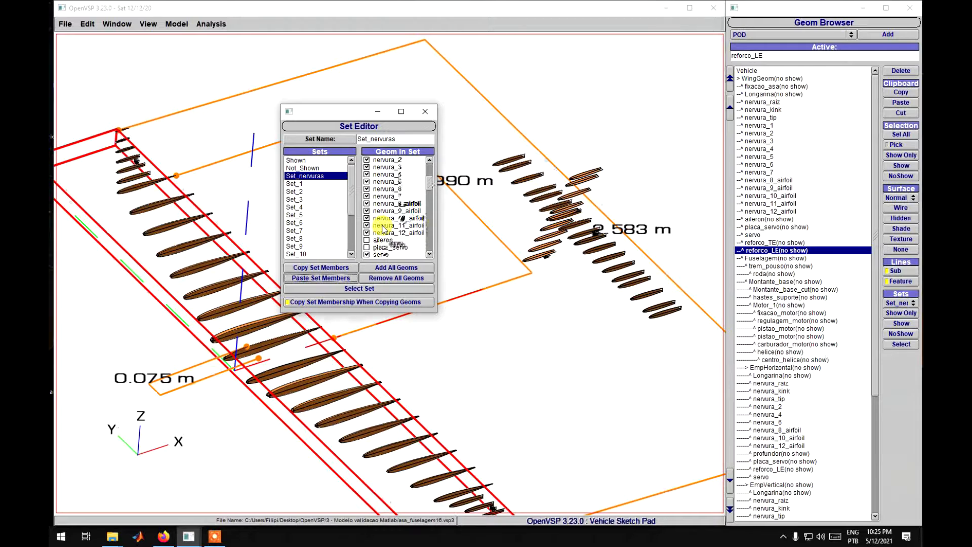
{"action": "scroll", "coordinate": [382, 229], "scroll_direction": "down", "scroll_amount": 7}
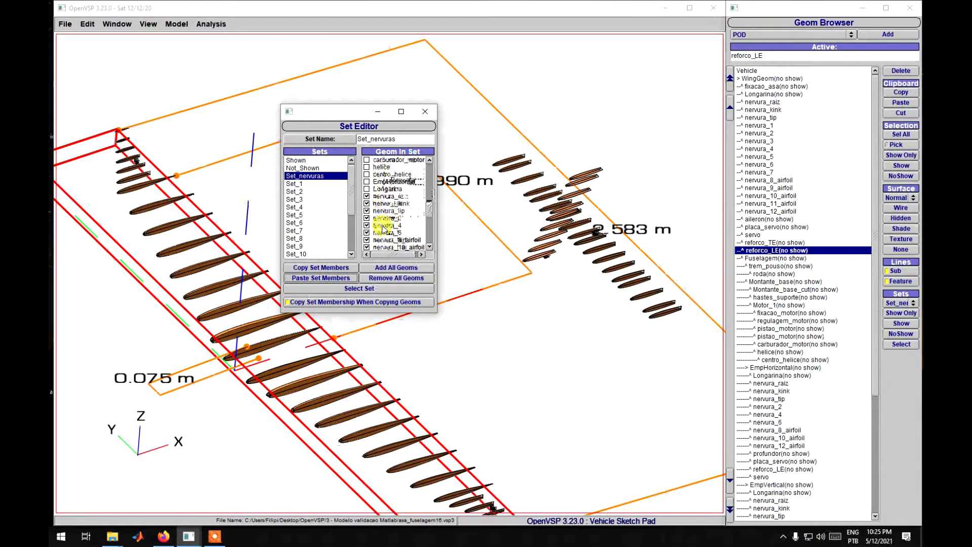
{"action": "left_click", "coordinate": [427, 111]}
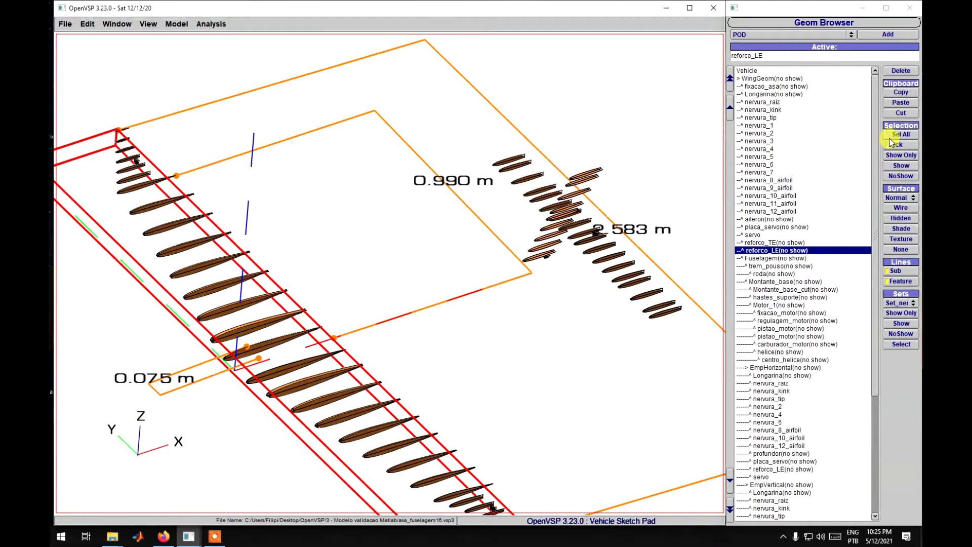
Show every component of the aircraft and reduce the selection to hastes_suporte only
{"action": "left_click", "coordinate": [906, 135]}
{"action": "left_click", "coordinate": [902, 165]}
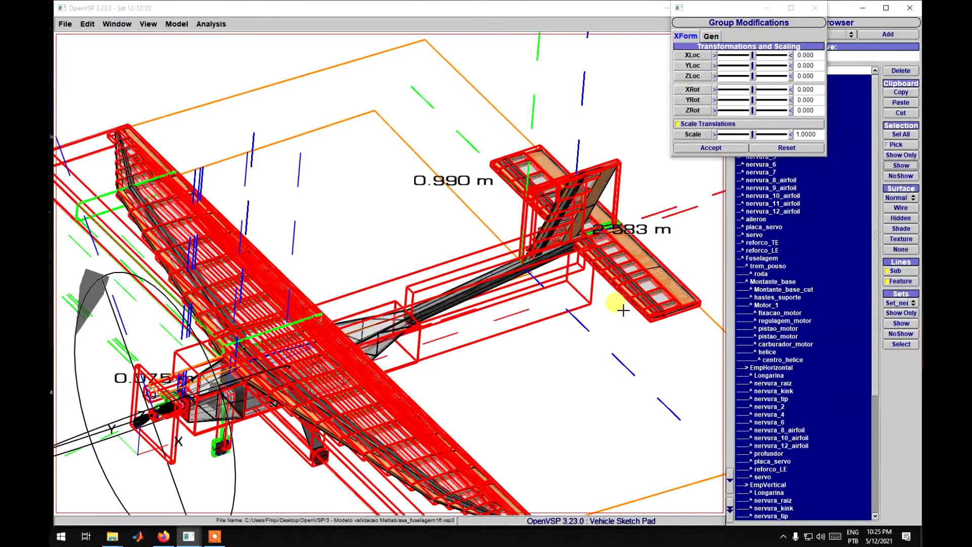
{"action": "left_click", "coordinate": [815, 8]}
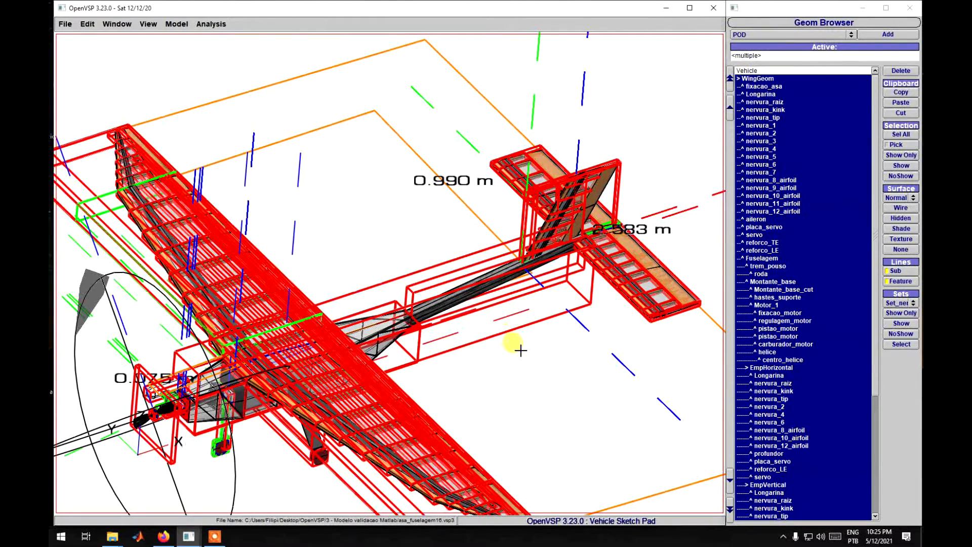
{"action": "left_click", "coordinate": [783, 299]}
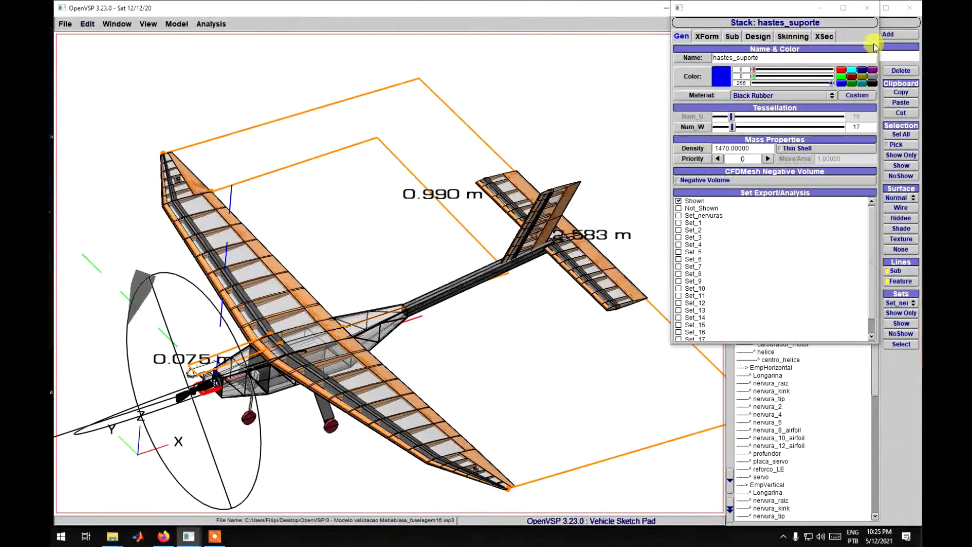
{"action": "left_click", "coordinate": [875, 7]}
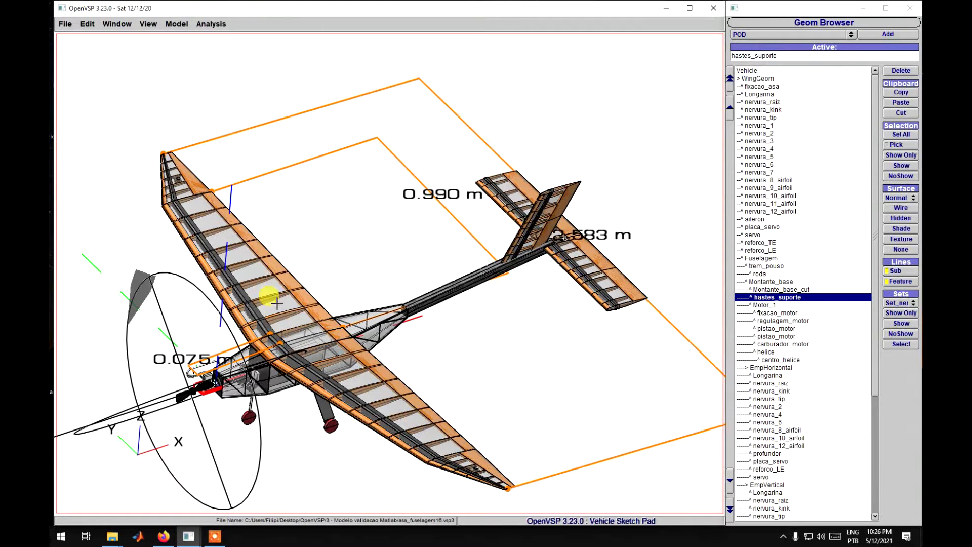
{"action": "scroll", "coordinate": [771, 401], "scroll_direction": "down", "scroll_amount": 2}
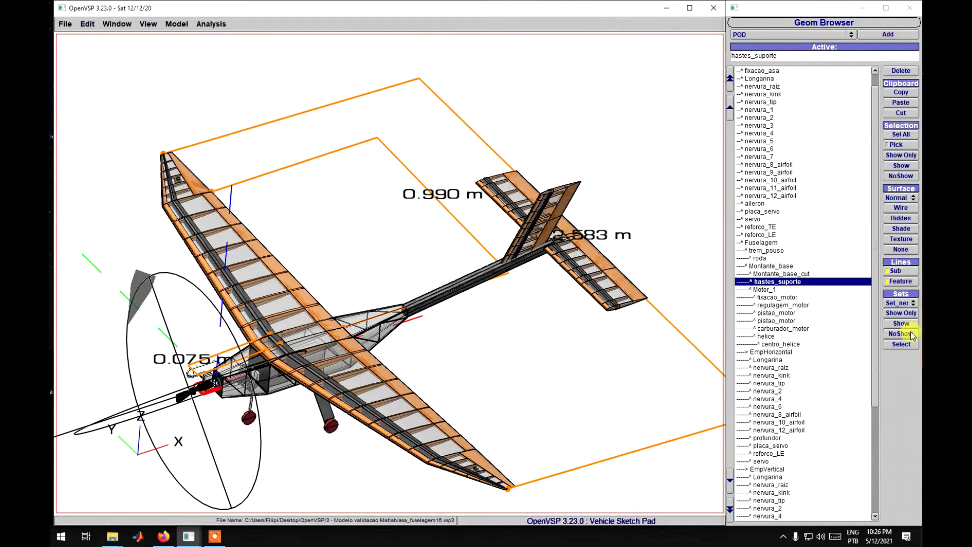
Hide all members of Set_nervuras so the aircraft is displayed without its ribs and servos
{"action": "left_click", "coordinate": [905, 303]}
{"action": "left_click", "coordinate": [908, 296]}
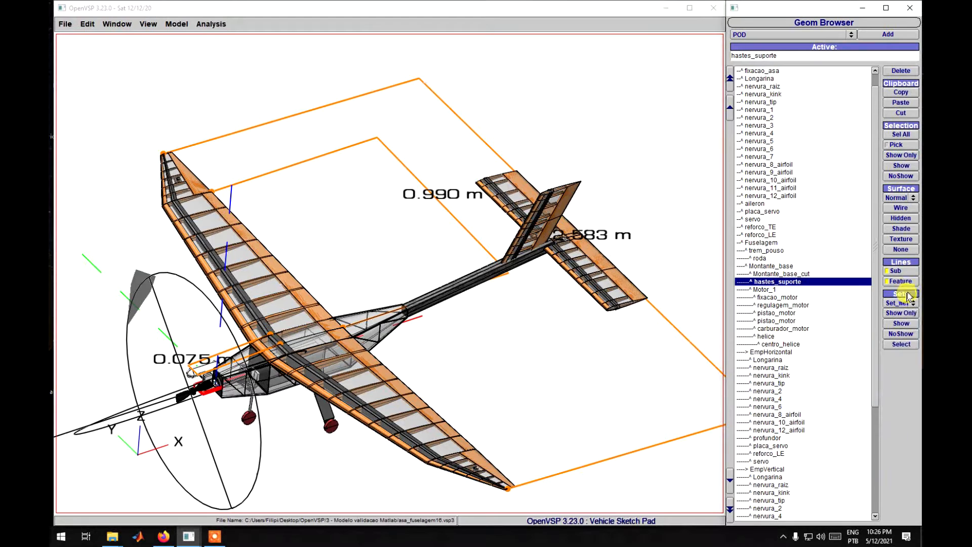
{"action": "left_click", "coordinate": [900, 301]}
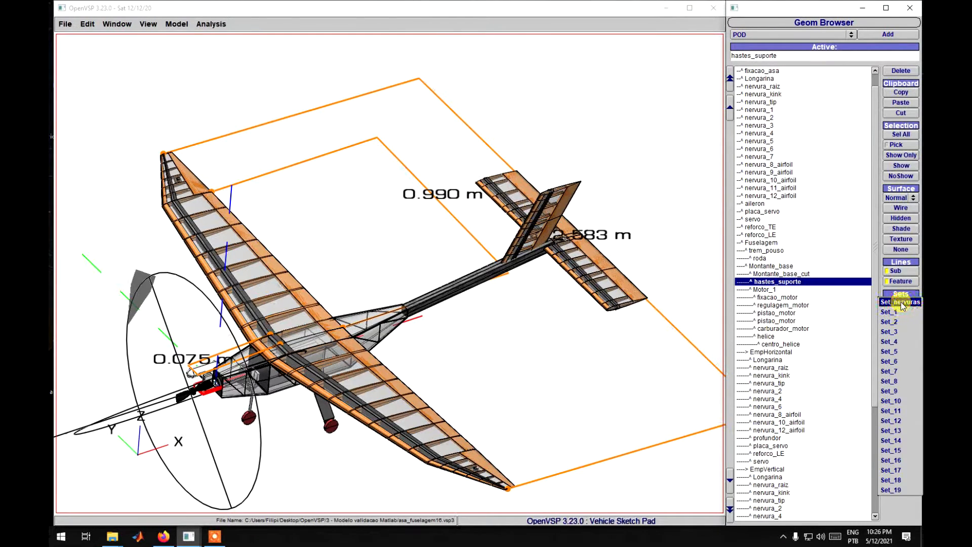
{"action": "left_click", "coordinate": [902, 302]}
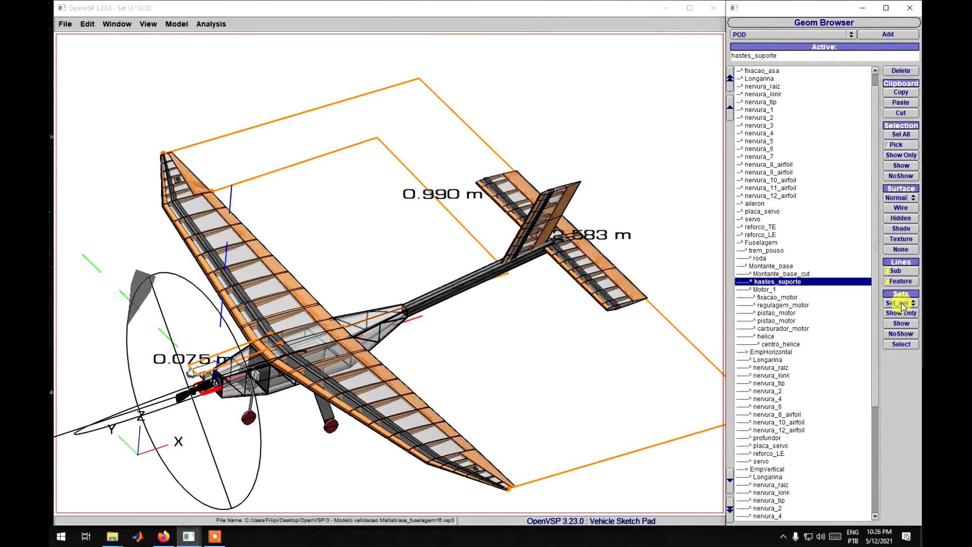
{"action": "left_click", "coordinate": [902, 334]}
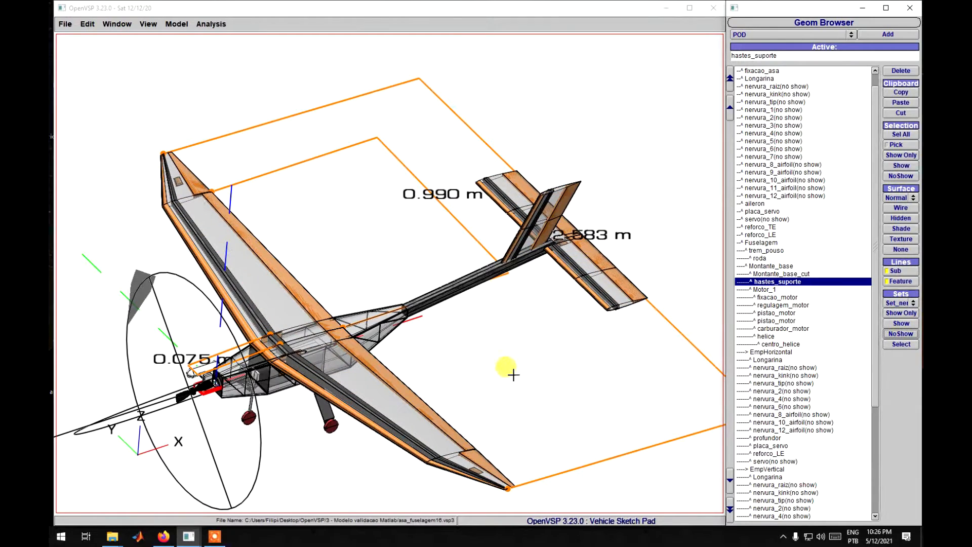
Examine the aircraft's nose up close, from the wing centre to the engine parts and propeller
{"action": "left_click_drag", "start_coordinate": [513, 375], "coordinate": [459, 402]}
{"action": "scroll", "coordinate": [426, 388], "scroll_direction": "up", "scroll_amount": 3}
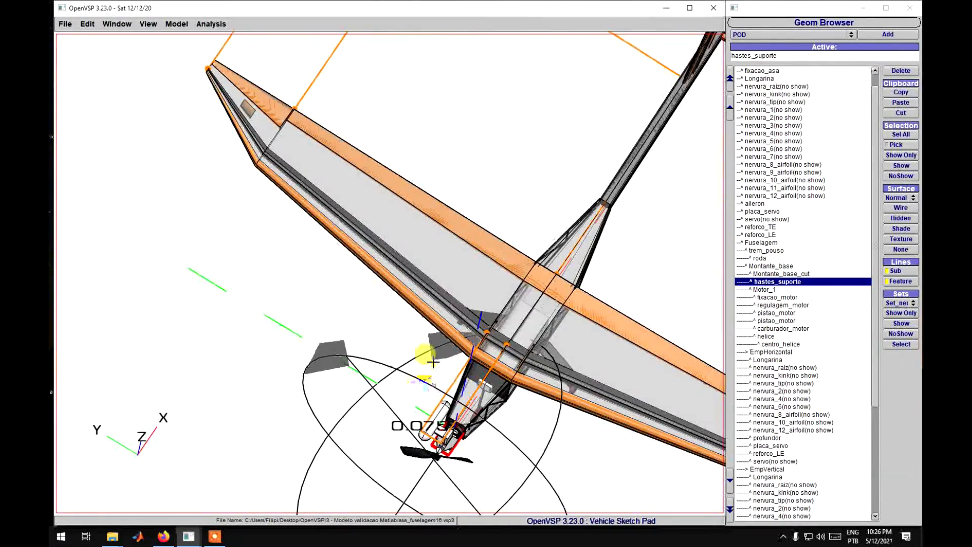
{"action": "right_click_drag", "start_coordinate": [450, 446], "coordinate": [463, 302]}
{"action": "left_click_drag", "start_coordinate": [463, 302], "coordinate": [469, 370]}
{"action": "scroll", "coordinate": [475, 342], "scroll_direction": "up", "scroll_amount": 4}
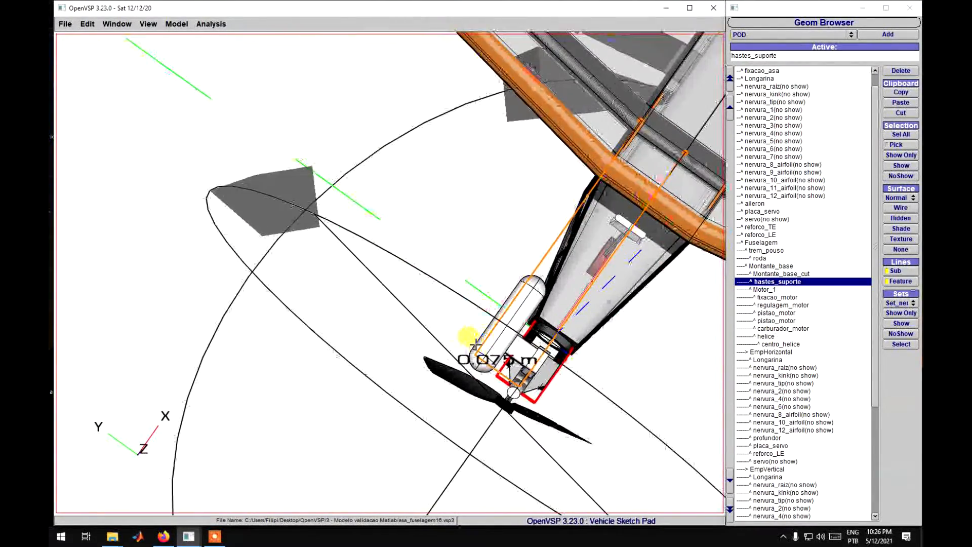
{"action": "right_click_drag", "start_coordinate": [476, 345], "coordinate": [241, 319]}
{"action": "left_click_drag", "start_coordinate": [473, 405], "coordinate": [363, 321]}
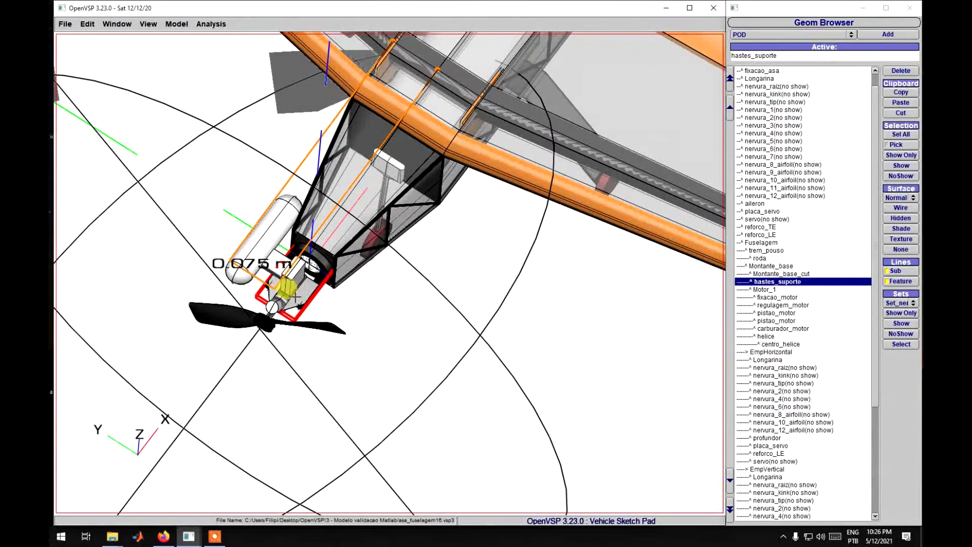
{"action": "right_click_drag", "start_coordinate": [295, 297], "coordinate": [478, 353]}
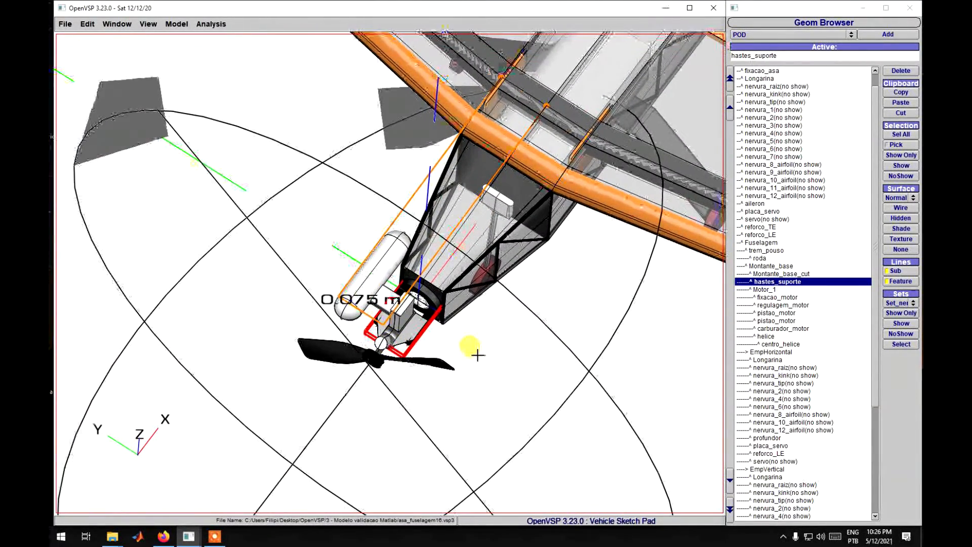
{"action": "scroll", "coordinate": [477, 355], "scroll_direction": "up", "scroll_amount": 3}
{"action": "left_click_drag", "start_coordinate": [473, 378], "coordinate": [505, 339]}
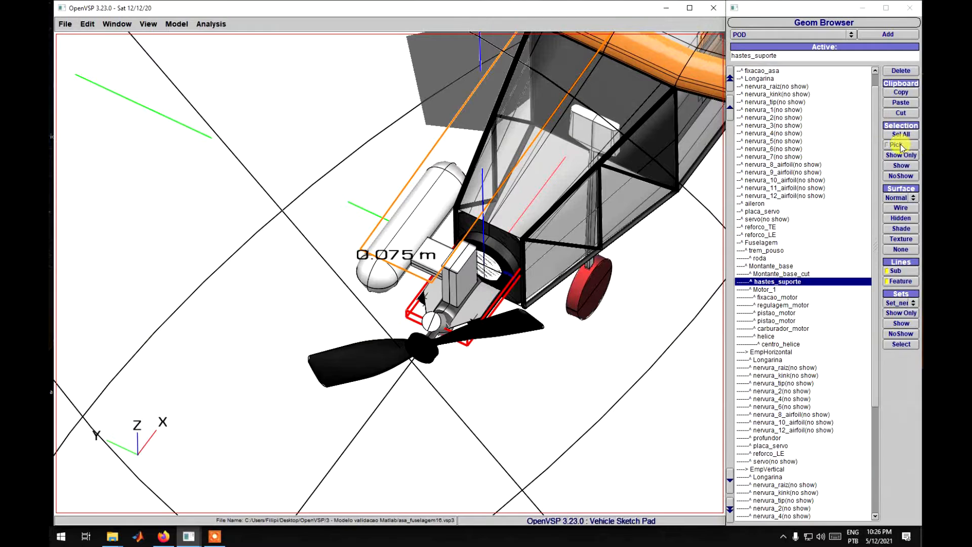
Hide every component of the aircraft, close the open settings, and reduce the selection to the Vehicle entry
{"action": "left_click", "coordinate": [913, 136]}
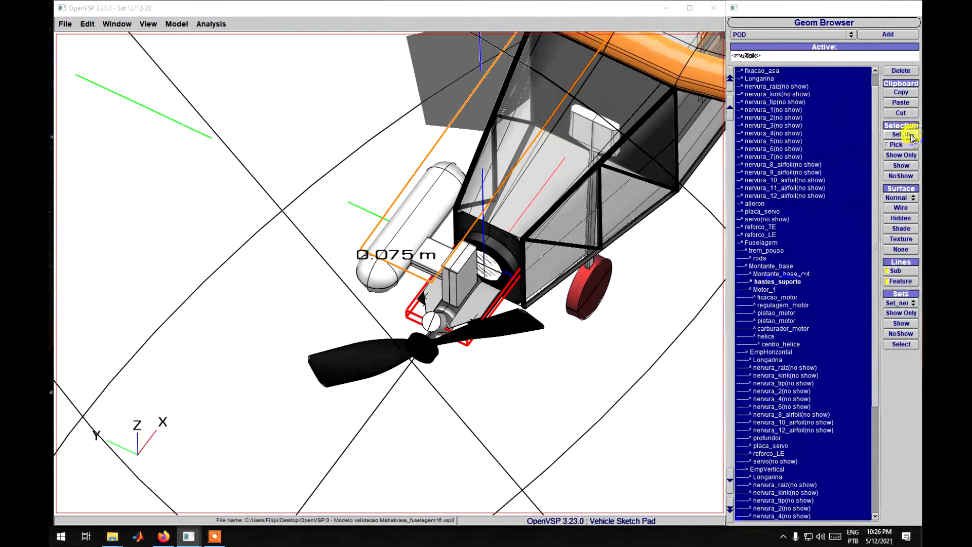
{"action": "left_click", "coordinate": [903, 175]}
{"action": "right_click_drag", "start_coordinate": [678, 266], "coordinate": [626, 321]}
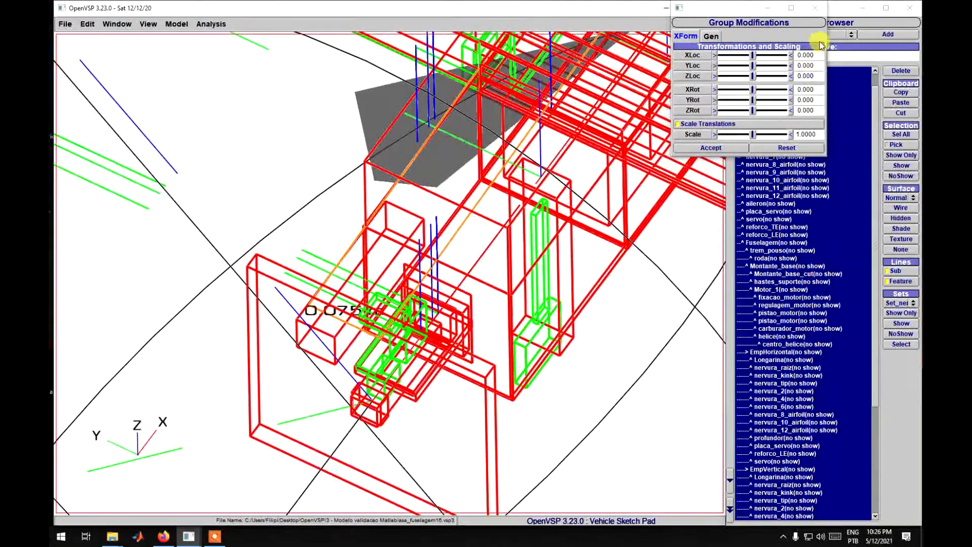
{"action": "left_click", "coordinate": [815, 8]}
{"action": "left_click", "coordinate": [781, 298]}
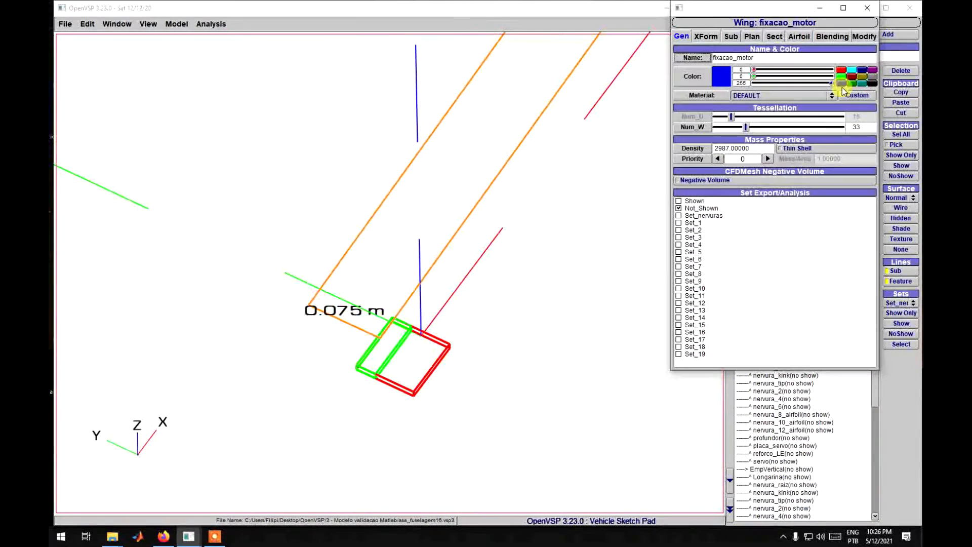
{"action": "left_click", "coordinate": [864, 9]}
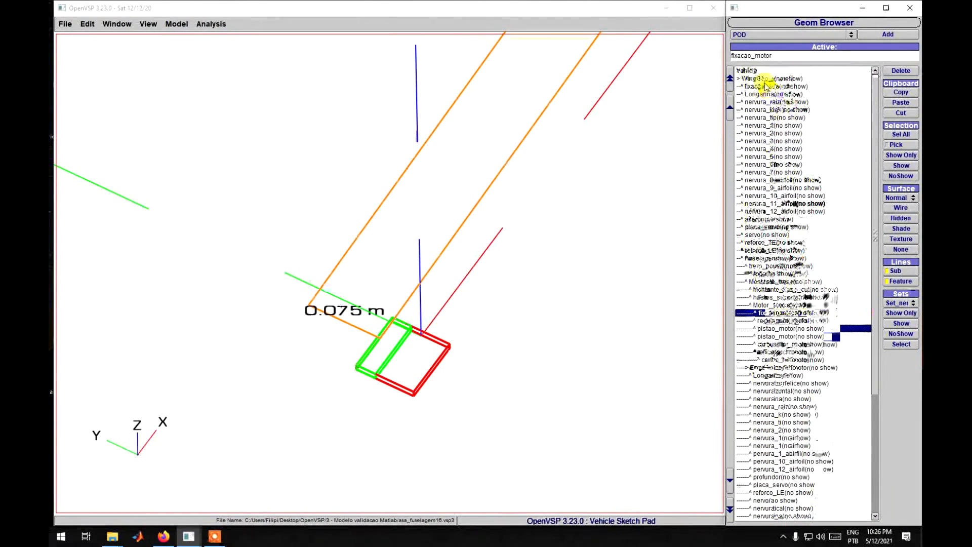
{"action": "left_click", "coordinate": [748, 71]}
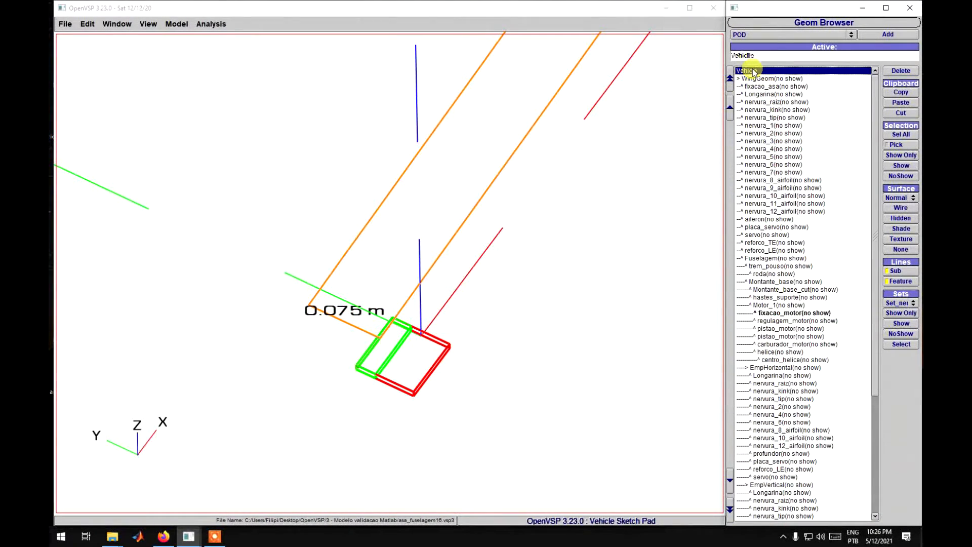
Show the wing's Longarina spar and close its settings
{"action": "left_click", "coordinate": [764, 95]}
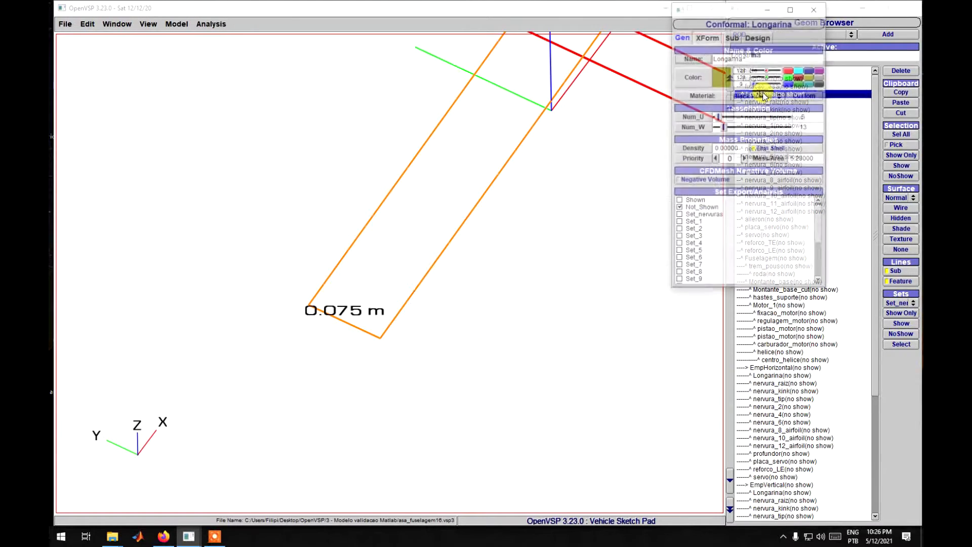
{"action": "left_click", "coordinate": [894, 166]}
{"action": "left_click", "coordinate": [815, 8]}
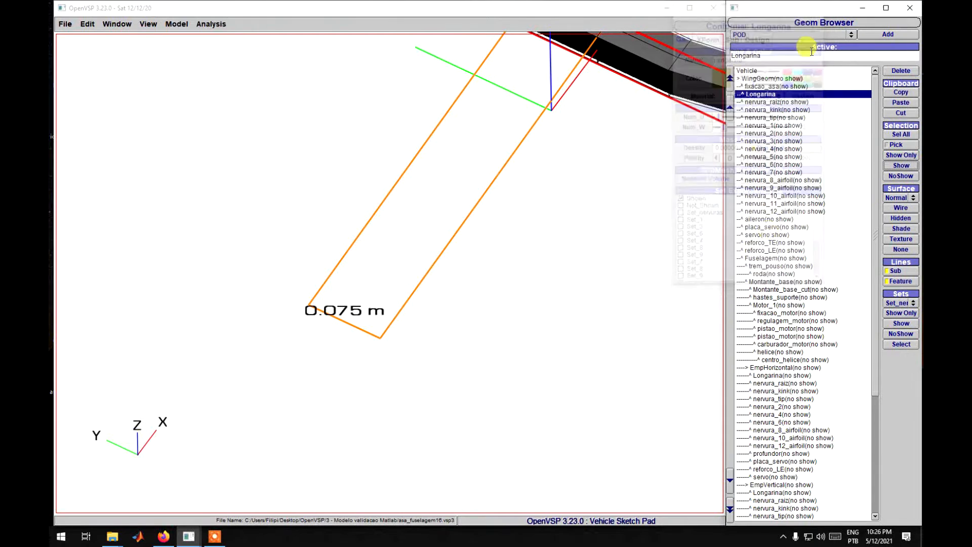
Show the Boom component as well and close its settings
{"action": "scroll", "coordinate": [770, 277], "scroll_direction": "down", "scroll_amount": 4}
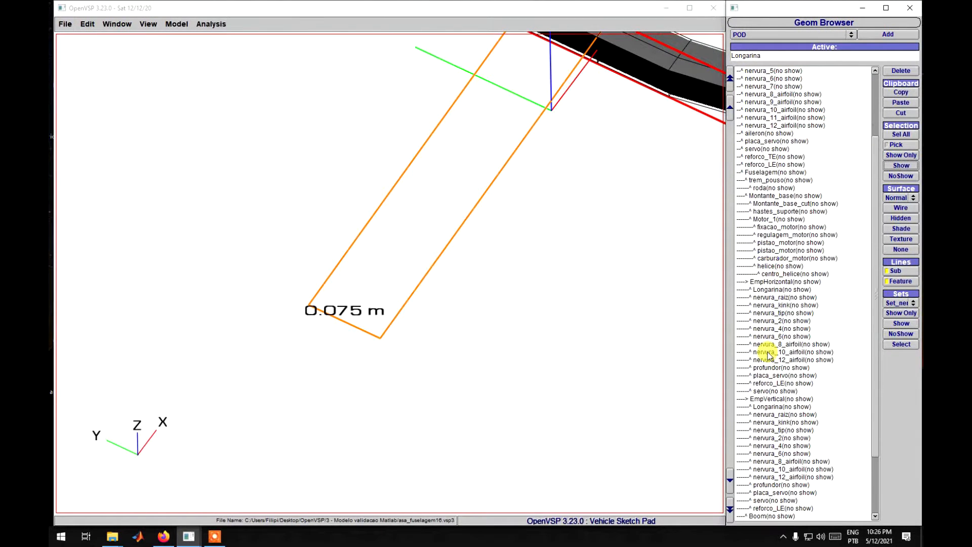
{"action": "scroll", "coordinate": [768, 355], "scroll_direction": "down", "scroll_amount": 3}
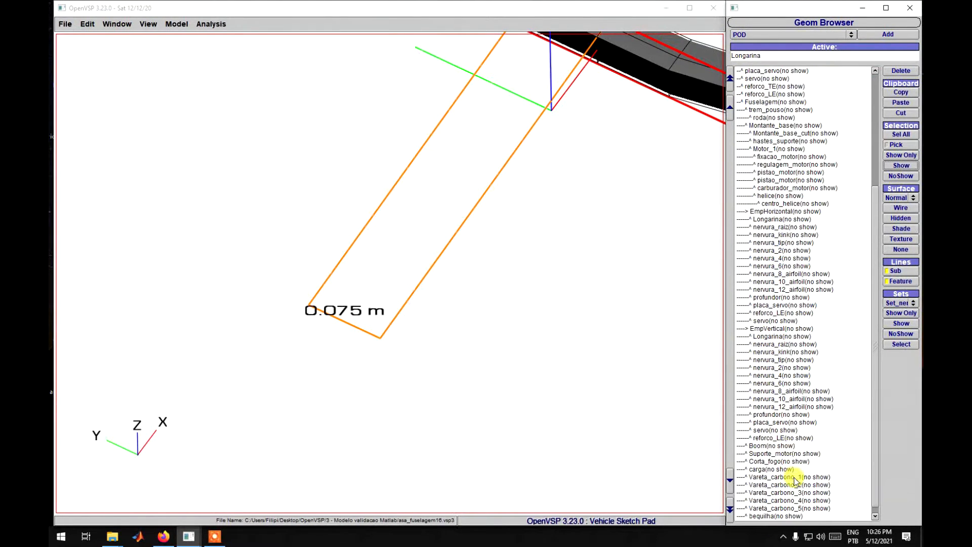
{"action": "left_click", "coordinate": [769, 447]}
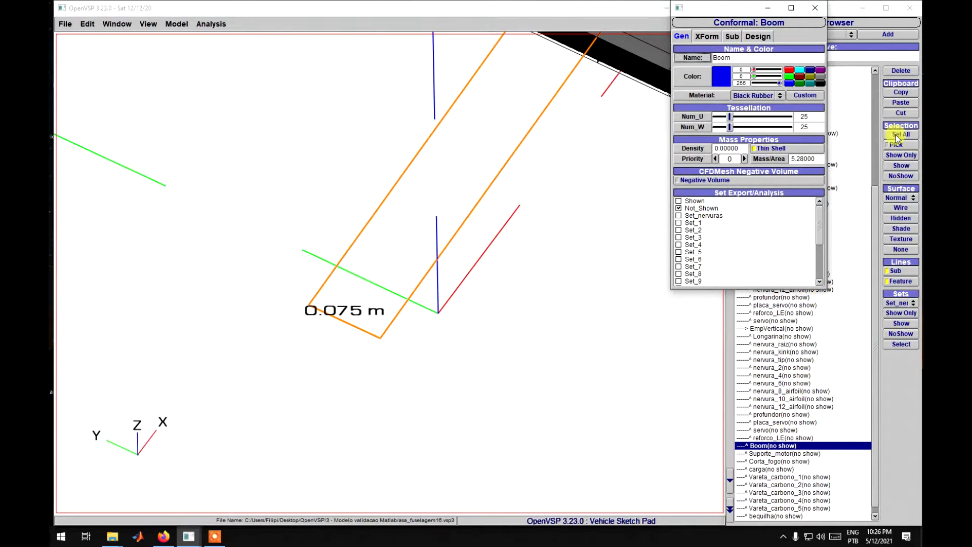
{"action": "left_click", "coordinate": [898, 166]}
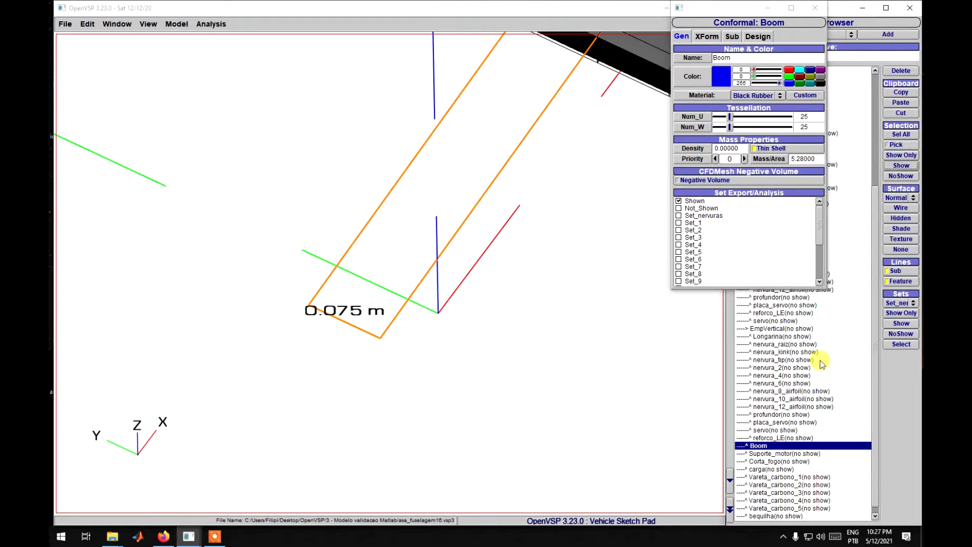
{"action": "left_click", "coordinate": [815, 8]}
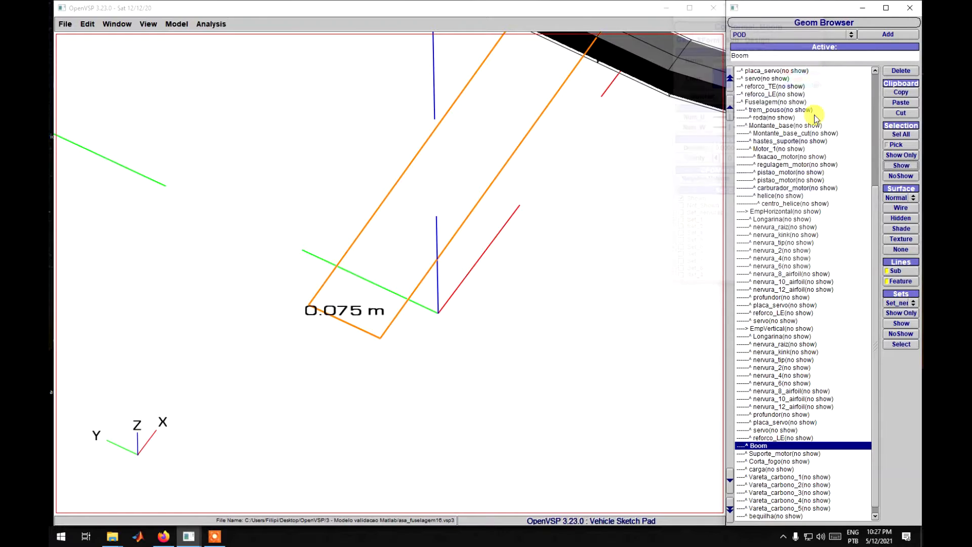
Show the EmpVertical Longarina spar as well and close its settings
{"action": "scroll", "coordinate": [768, 397], "scroll_direction": "up", "scroll_amount": 2}
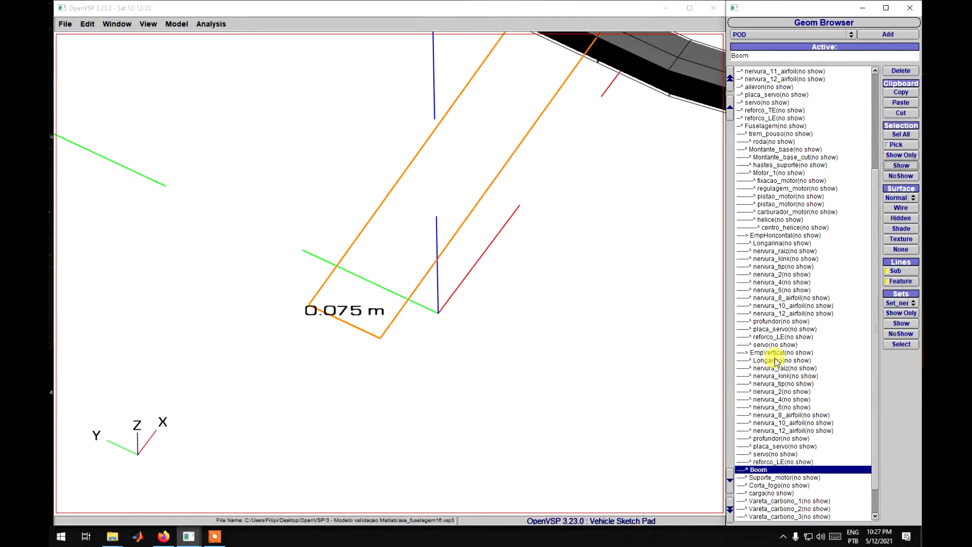
{"action": "left_click", "coordinate": [776, 361]}
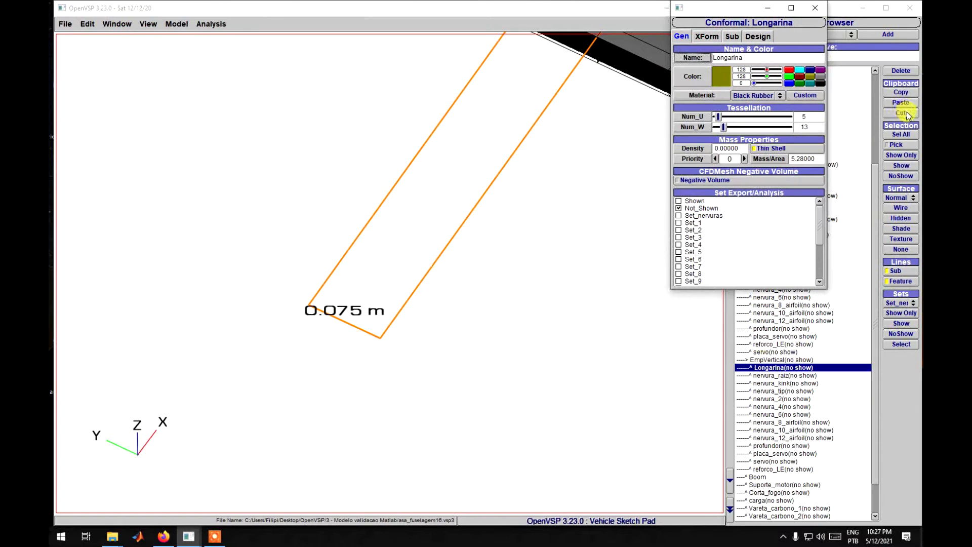
{"action": "left_click", "coordinate": [902, 168]}
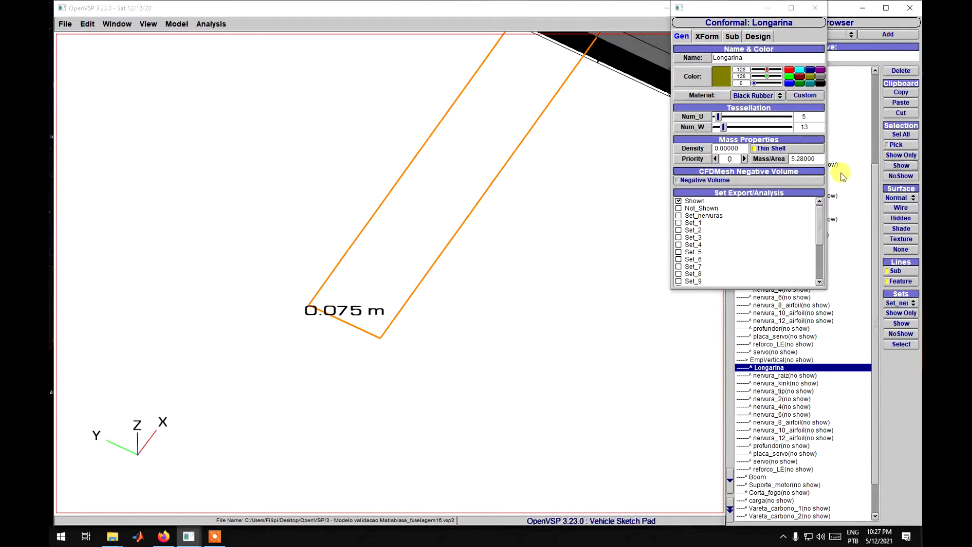
{"action": "left_click", "coordinate": [813, 10]}
Inspect how the wing spar, the boom and the fin spar are placed relative to each other
{"action": "scroll", "coordinate": [551, 249], "scroll_direction": "up", "scroll_amount": 5}
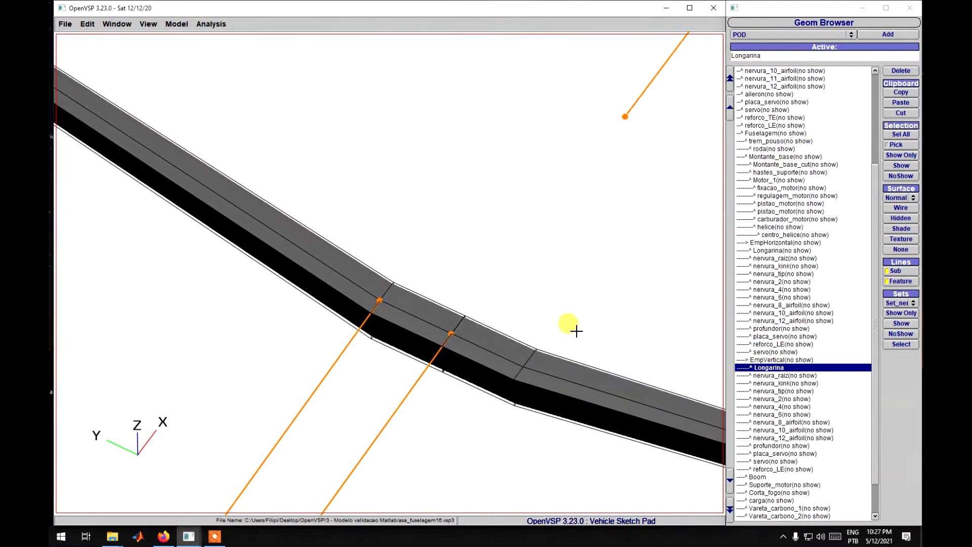
{"action": "right_click_drag", "start_coordinate": [594, 220], "coordinate": [467, 426]}
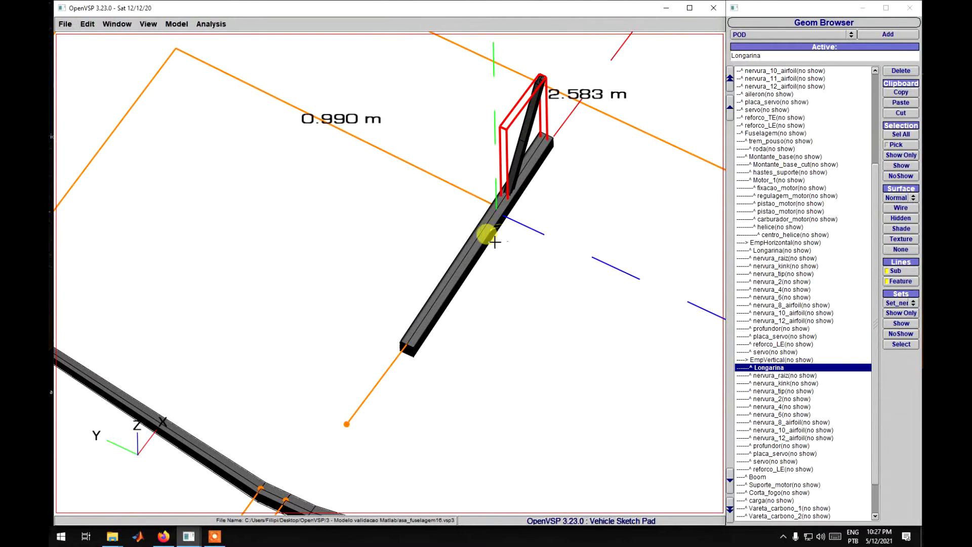
{"action": "right_click_drag", "start_coordinate": [516, 171], "coordinate": [582, 221]}
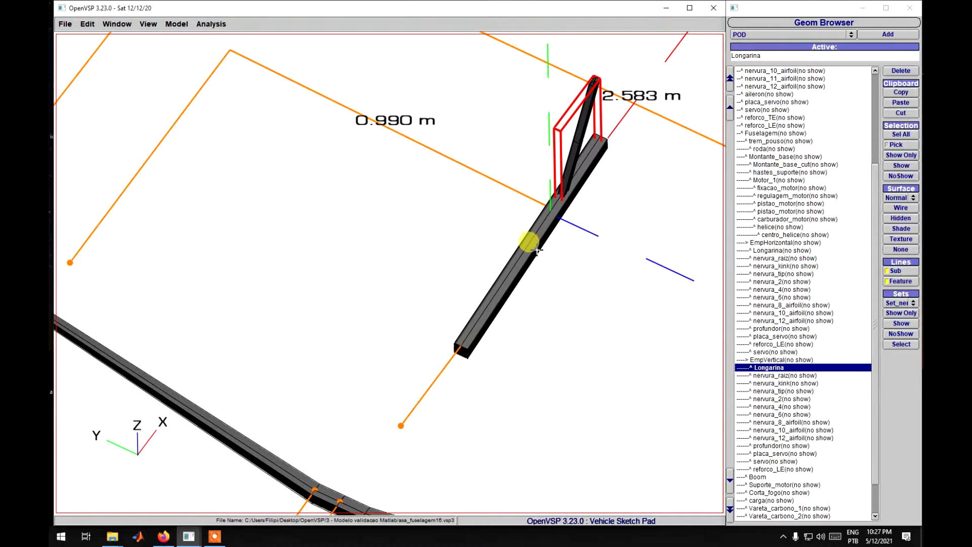
{"action": "scroll", "coordinate": [538, 250], "scroll_direction": "up", "scroll_amount": 5}
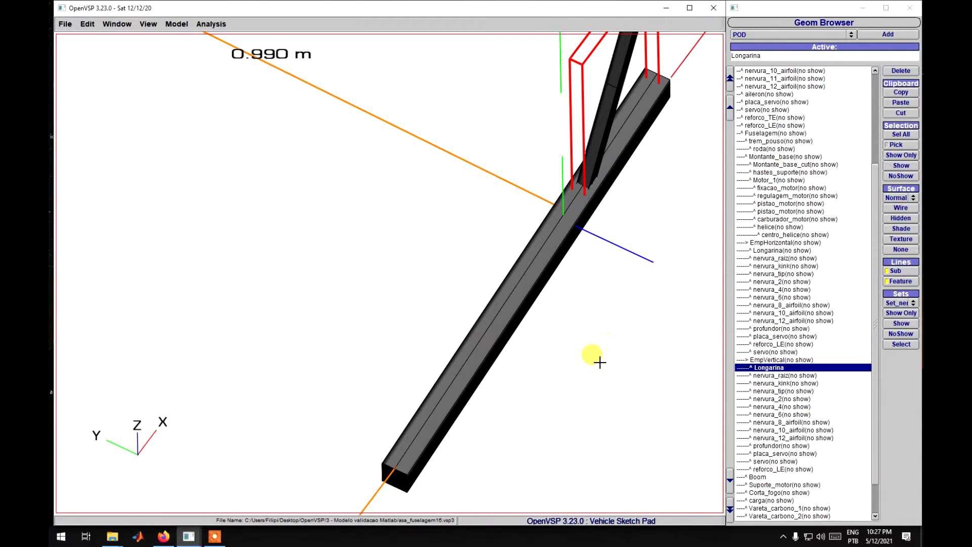
{"action": "scroll", "coordinate": [598, 361], "scroll_direction": "down", "scroll_amount": 5}
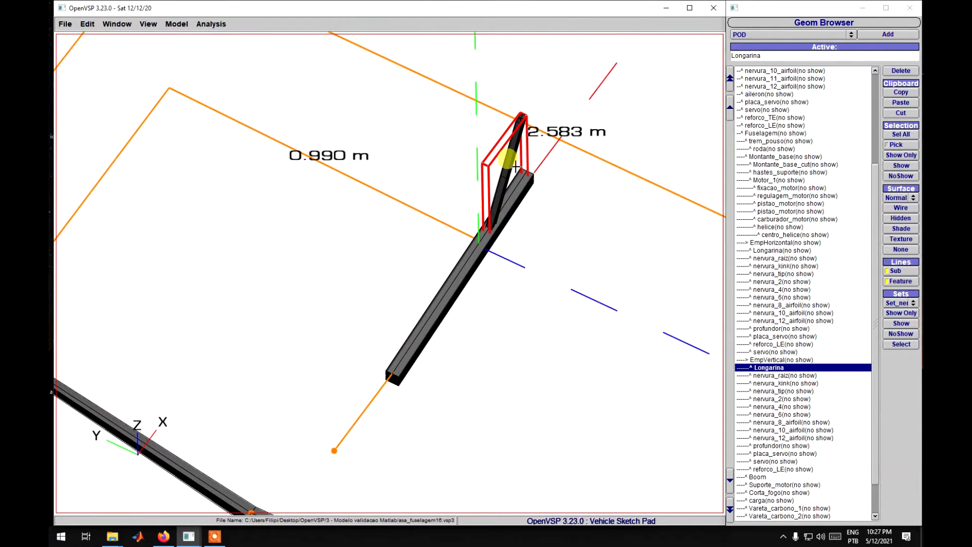
{"action": "right_click_drag", "start_coordinate": [486, 304], "coordinate": [588, 202]}
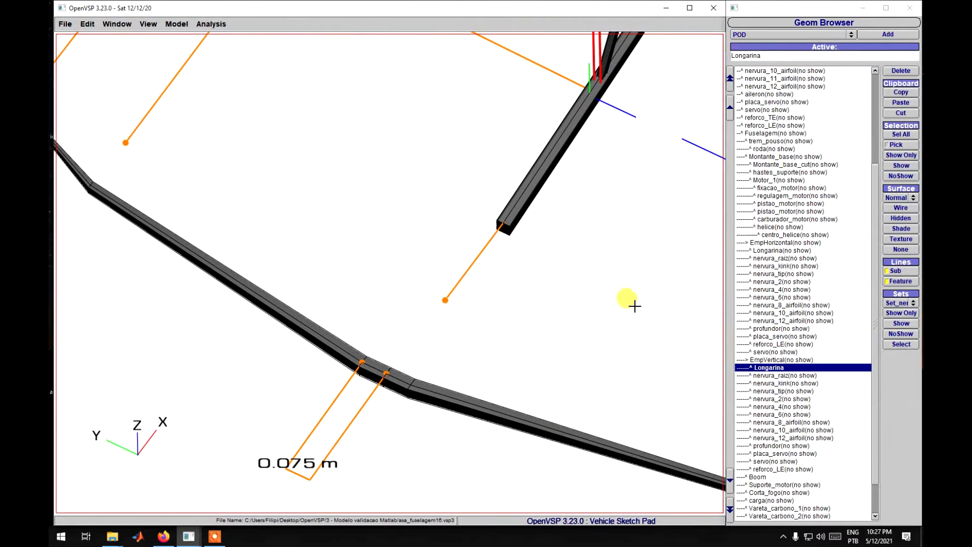
{"action": "right_click_drag", "start_coordinate": [635, 306], "coordinate": [677, 264]}
Show the components from trem_pouso through centro_helice as well, and close the group settings
{"action": "scroll", "coordinate": [797, 304], "scroll_direction": "up", "scroll_amount": 3}
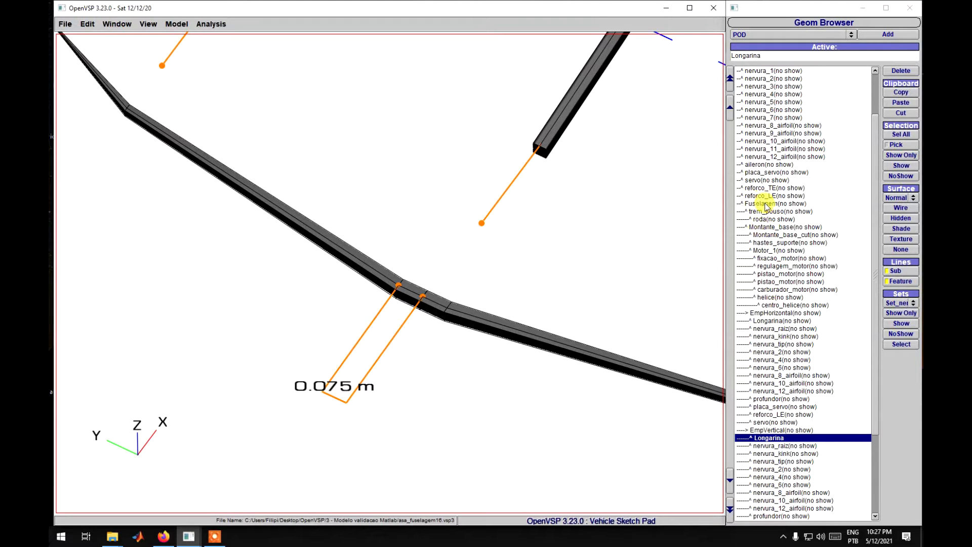
{"action": "left_click_drag", "start_coordinate": [768, 208], "coordinate": [788, 306]}
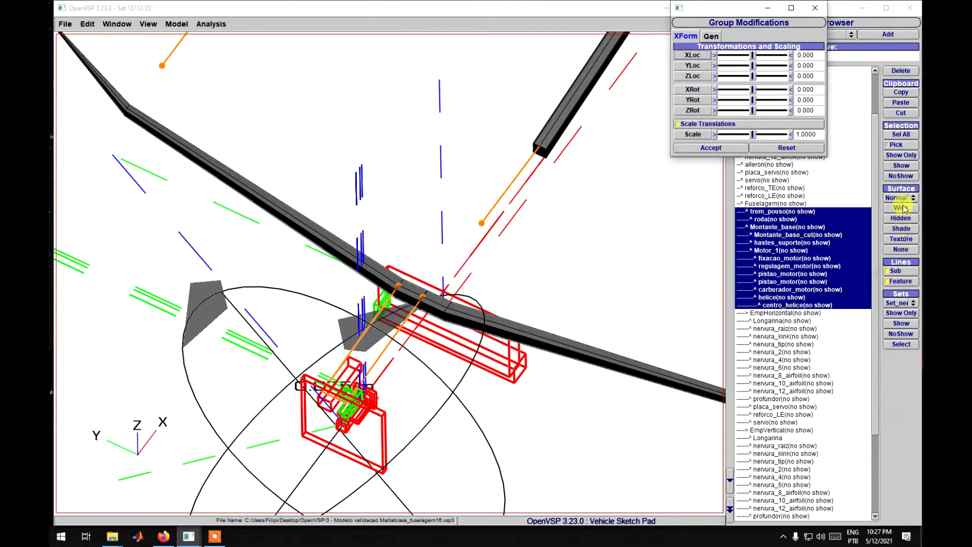
{"action": "left_click", "coordinate": [901, 165]}
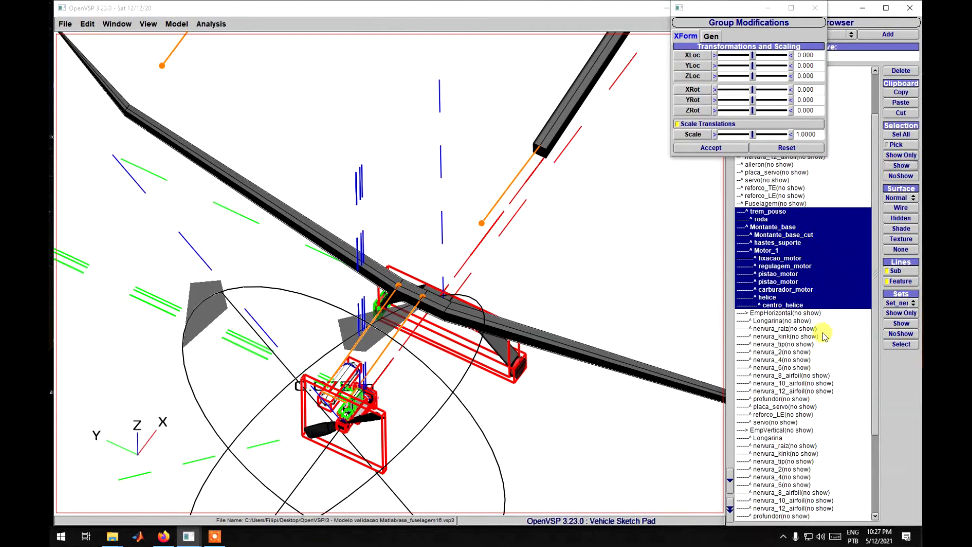
{"action": "left_click", "coordinate": [823, 353]}
{"action": "left_click_drag", "start_coordinate": [583, 469], "coordinate": [506, 423]}
{"action": "left_click", "coordinate": [816, 9]}
Show the bequilha component as well
{"action": "scroll", "coordinate": [833, 405], "scroll_direction": "down", "scroll_amount": 5}
{"action": "left_click", "coordinate": [810, 516]}
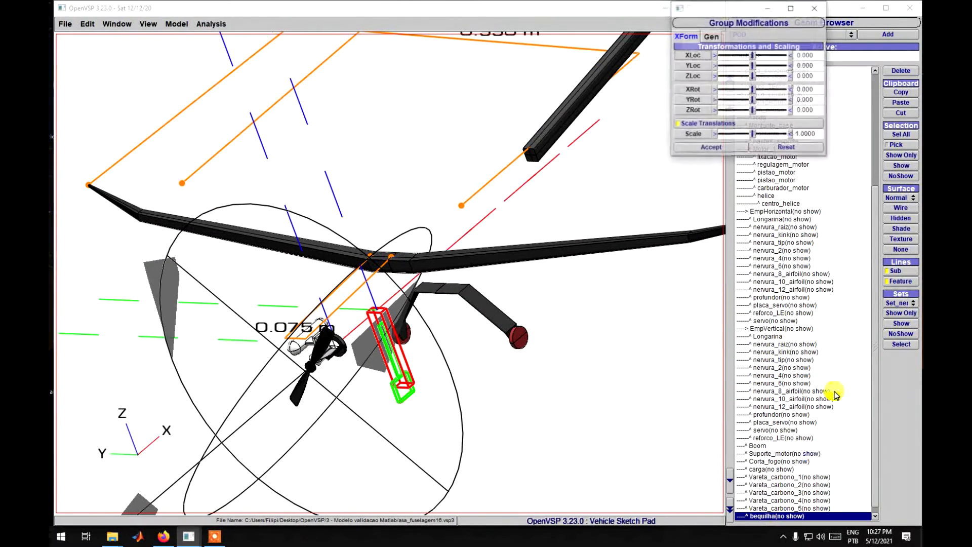
{"action": "left_click", "coordinate": [901, 166]}
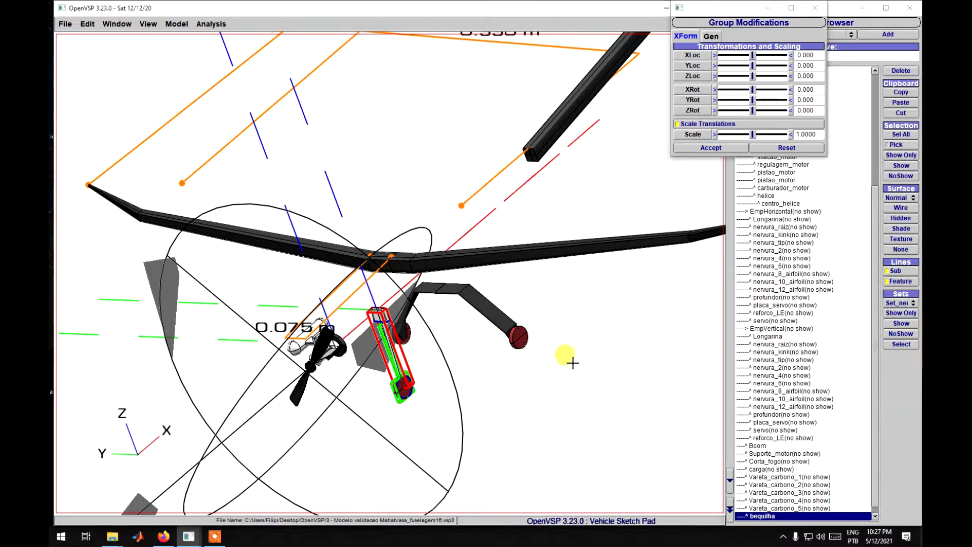
Close the group settings and show the EmpHorizontal Longarina spar as well
{"action": "left_click_drag", "start_coordinate": [571, 358], "coordinate": [662, 289]}
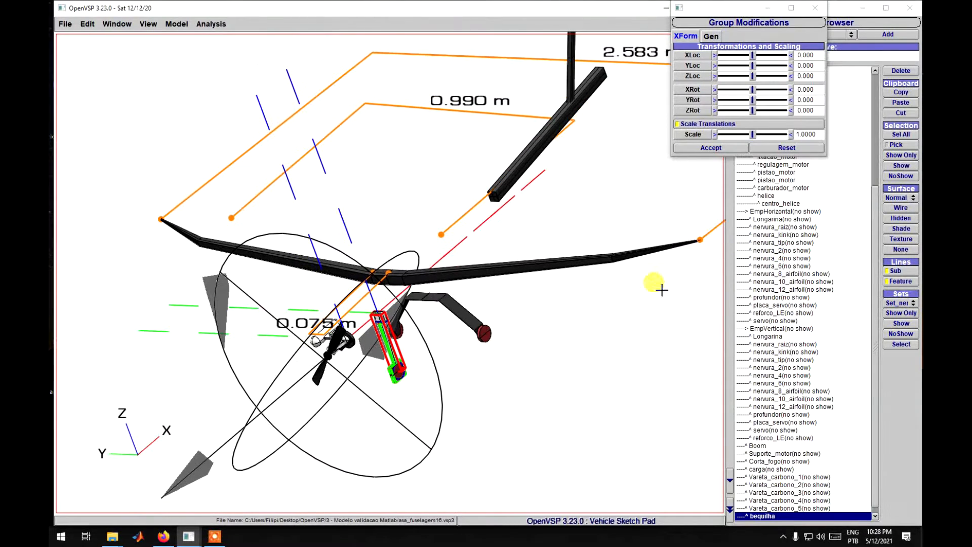
{"action": "left_click", "coordinate": [814, 9]}
{"action": "scroll", "coordinate": [763, 95], "scroll_direction": "up", "scroll_amount": 15}
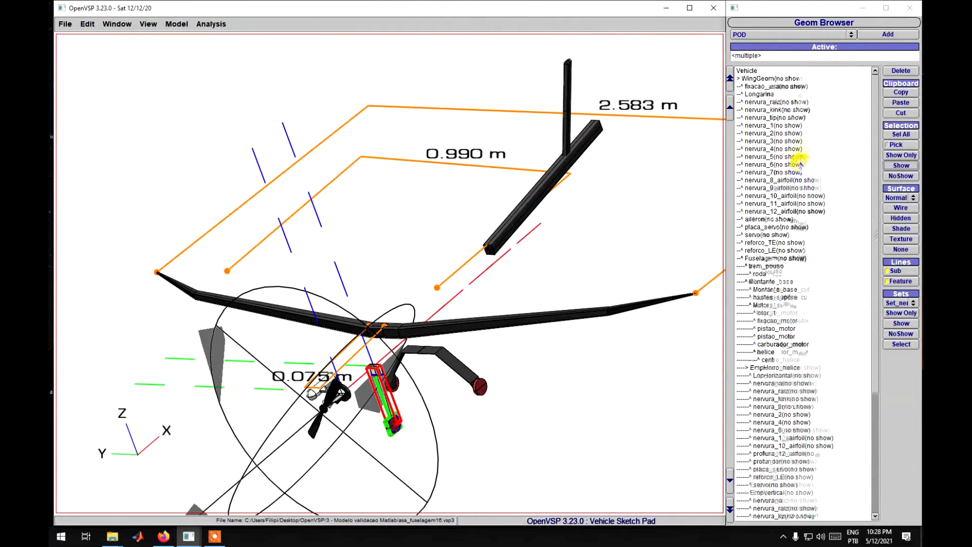
{"action": "scroll", "coordinate": [764, 96], "scroll_direction": "down", "scroll_amount": 7}
{"action": "left_click", "coordinate": [766, 219]}
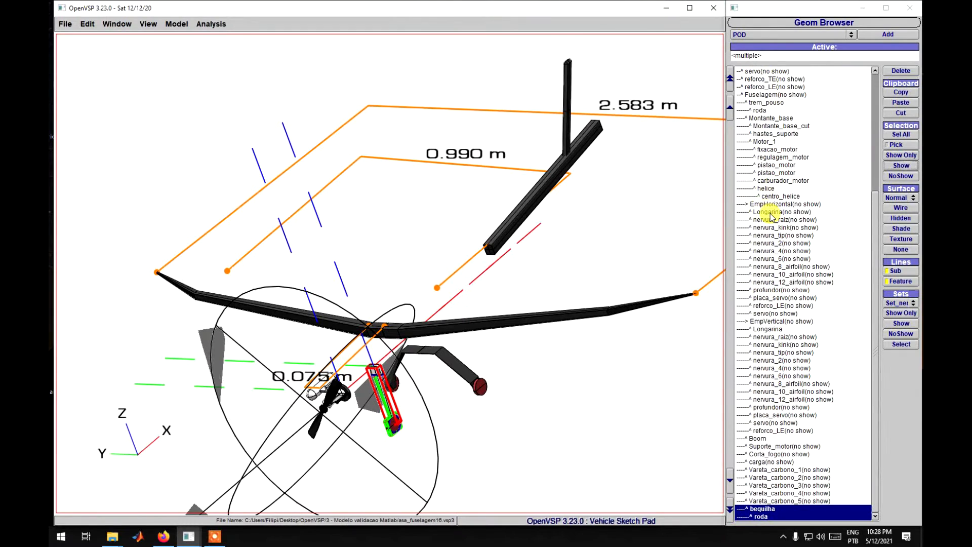
{"action": "left_click", "coordinate": [902, 165]}
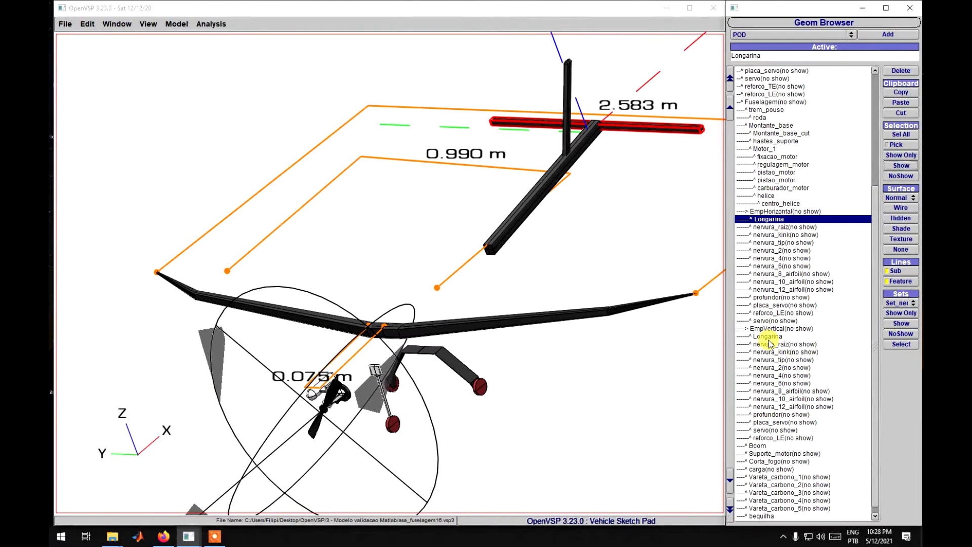
Show the reforco_LE reinforcements of both EmpHorizontal and EmpVertical
{"action": "scroll", "coordinate": [770, 343], "scroll_direction": "down", "scroll_amount": 1}
{"action": "left_click", "coordinate": [787, 306]}
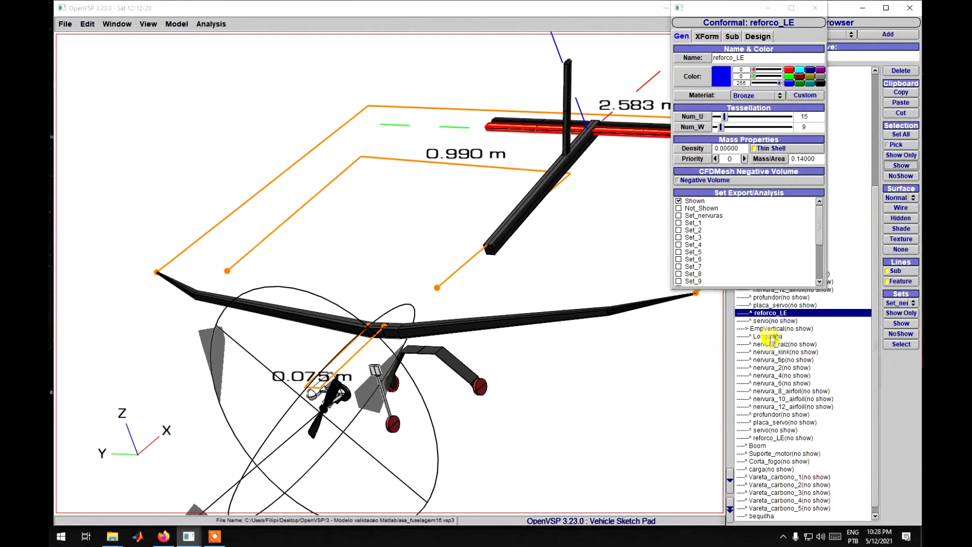
{"action": "left_click", "coordinate": [784, 439]}
{"action": "left_click", "coordinate": [901, 166]}
Show the EmpVertical profundor control surface as well
{"action": "scroll", "coordinate": [783, 431], "scroll_direction": "up", "scroll_amount": 2}
{"action": "left_click", "coordinate": [776, 431]}
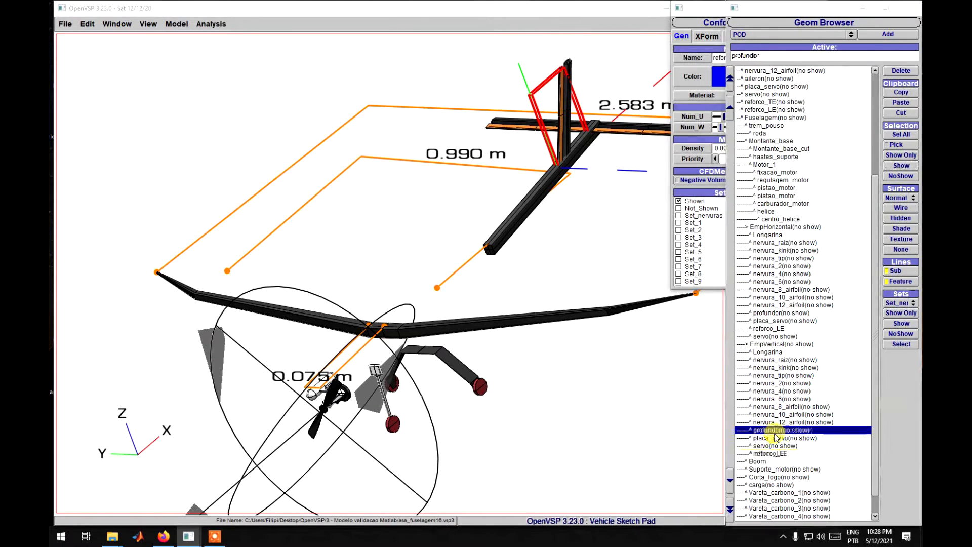
{"action": "left_click", "coordinate": [901, 166]}
Show the wing's reforco_TE and reforco_LE reinforcements together
{"action": "scroll", "coordinate": [810, 213], "scroll_direction": "up", "scroll_amount": 6}
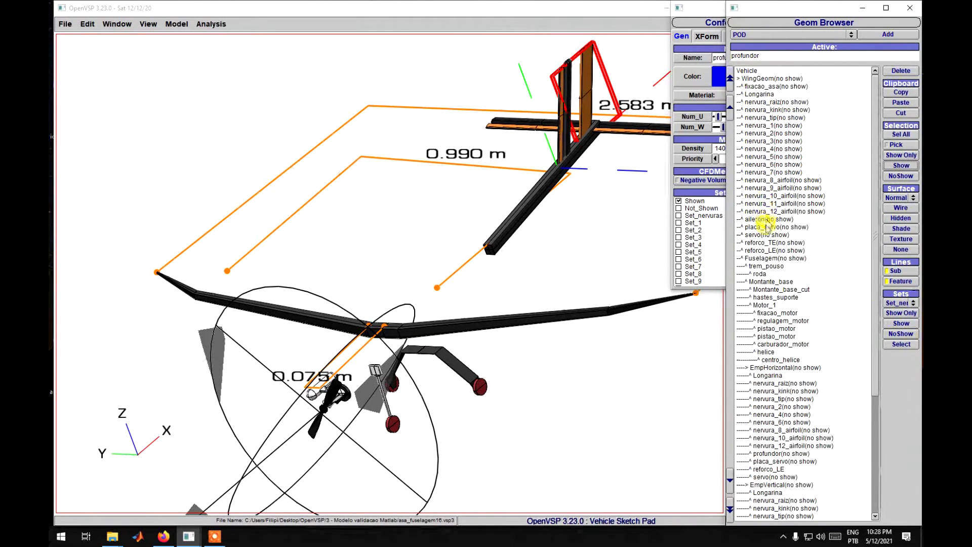
{"action": "left_click", "coordinate": [762, 242]}
{"action": "left_click", "coordinate": [762, 250], "text": "shift"}
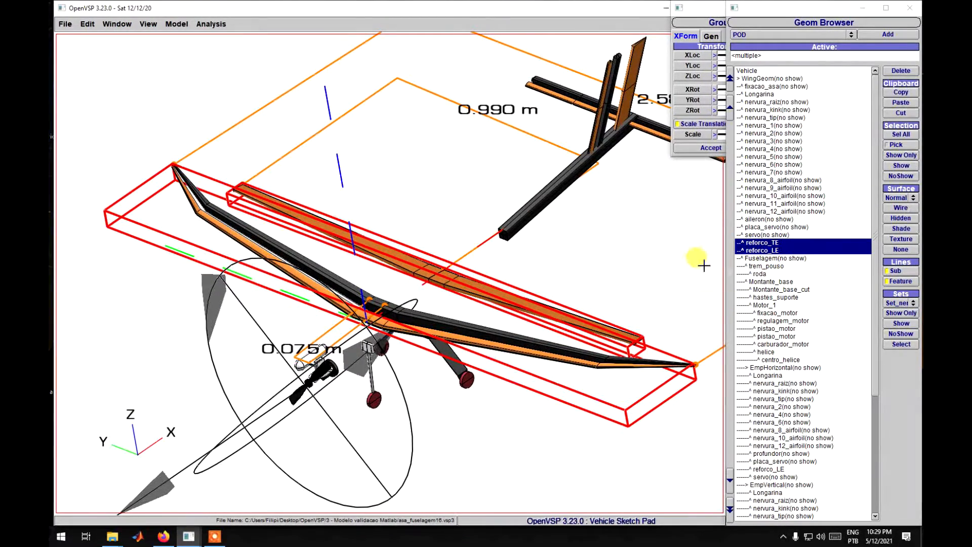
Show the wing's placa_servo plates, leaving the aileron hidden
{"action": "left_click", "coordinate": [767, 218]}
{"action": "left_click", "coordinate": [711, 158]}
{"action": "left_click", "coordinate": [772, 227]}
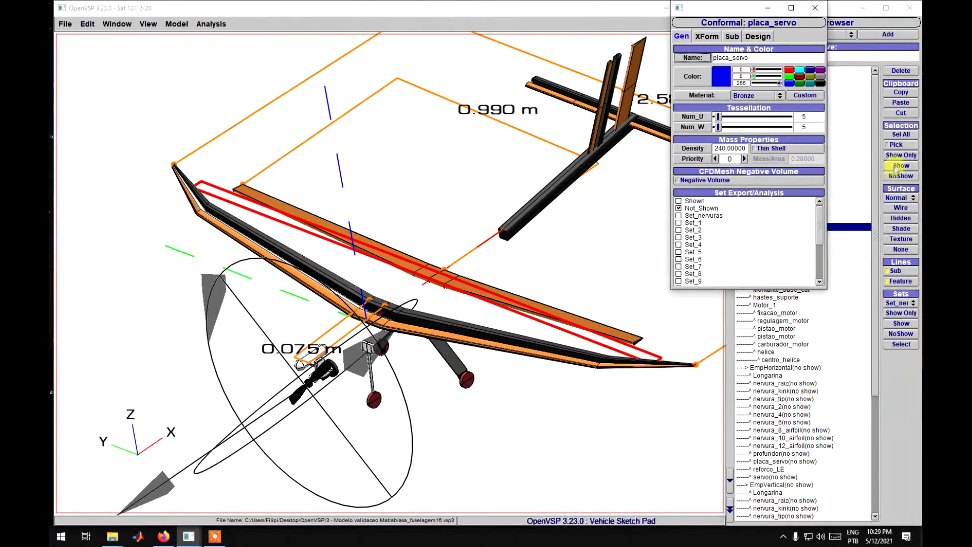
{"action": "left_click", "coordinate": [900, 166]}
{"action": "right_click_drag", "start_coordinate": [604, 210], "coordinate": [567, 236]}
Show the placa_servo plates of EmpVertical and EmpHorizontal
{"action": "scroll", "coordinate": [798, 488], "scroll_direction": "down", "scroll_amount": 7}
{"action": "left_click", "coordinate": [779, 422]}
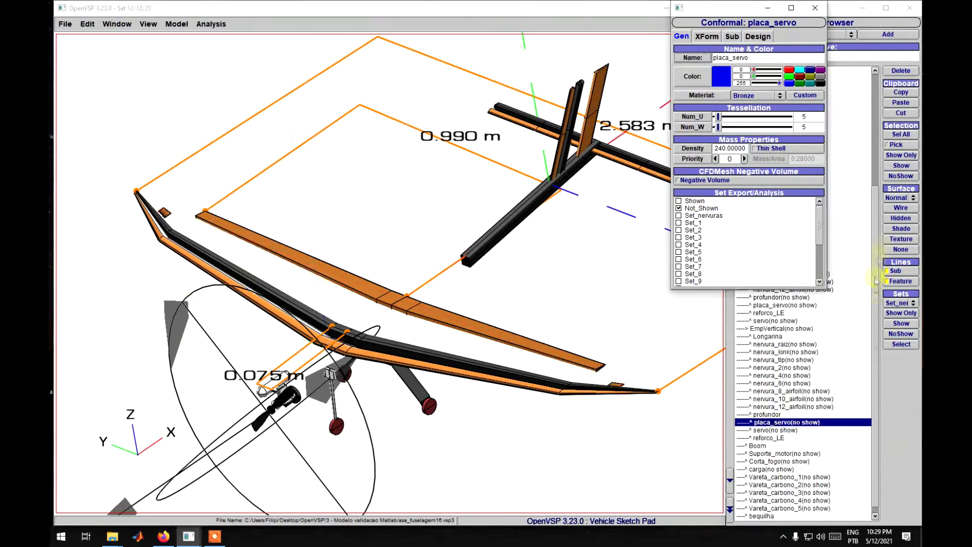
{"action": "left_click", "coordinate": [902, 167]}
{"action": "scroll", "coordinate": [671, 357], "scroll_direction": "down", "scroll_amount": 4}
{"action": "right_click_drag", "start_coordinate": [669, 358], "coordinate": [555, 399]}
{"action": "scroll", "coordinate": [798, 426], "scroll_direction": "up", "scroll_amount": 1}
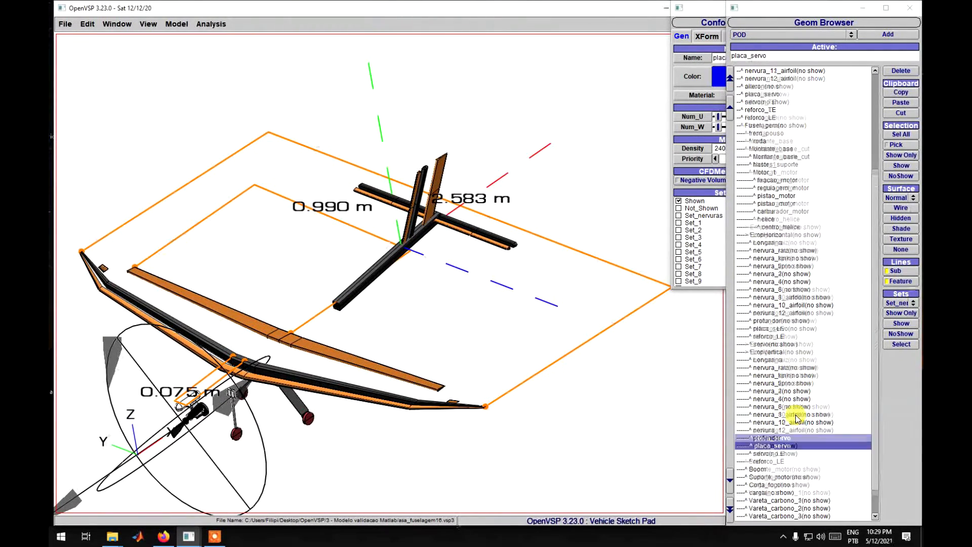
{"action": "left_click", "coordinate": [772, 328]}
{"action": "left_click", "coordinate": [902, 166]}
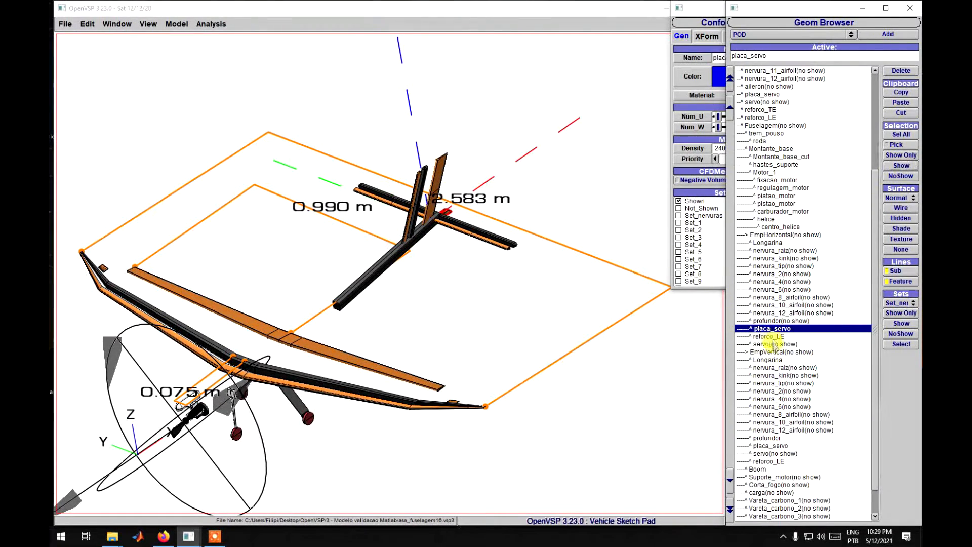
Show the EmpHorizontal profundor control surface and close its settings
{"action": "left_click", "coordinate": [772, 321]}
{"action": "scroll", "coordinate": [476, 365], "scroll_direction": "up", "scroll_amount": 3}
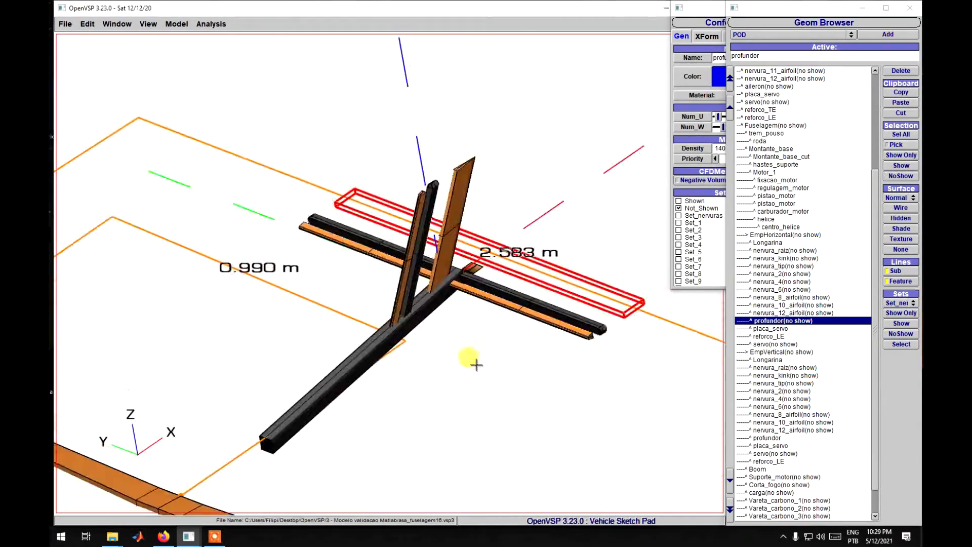
{"action": "scroll", "coordinate": [476, 364], "scroll_direction": "up", "scroll_amount": 4}
{"action": "left_click", "coordinate": [901, 166]}
{"action": "scroll", "coordinate": [496, 354], "scroll_direction": "down", "scroll_amount": 10}
{"action": "right_click_drag", "start_coordinate": [370, 405], "coordinate": [459, 408]}
{"action": "mouse_move", "coordinate": [460, 408]}
{"action": "left_mouse_down"}
{"action": "mouse_move", "coordinate": [455, 375]}
{"action": "mouse_move", "coordinate": [464, 418]}
{"action": "left_mouse_up"}
{"action": "left_click_drag", "start_coordinate": [695, 8], "coordinate": [651, 28]}
{"action": "left_click", "coordinate": [737, 27]}
Show the Suporte_motor and Corta_fogo components as well
{"action": "scroll", "coordinate": [762, 298], "scroll_direction": "up", "scroll_amount": 3}
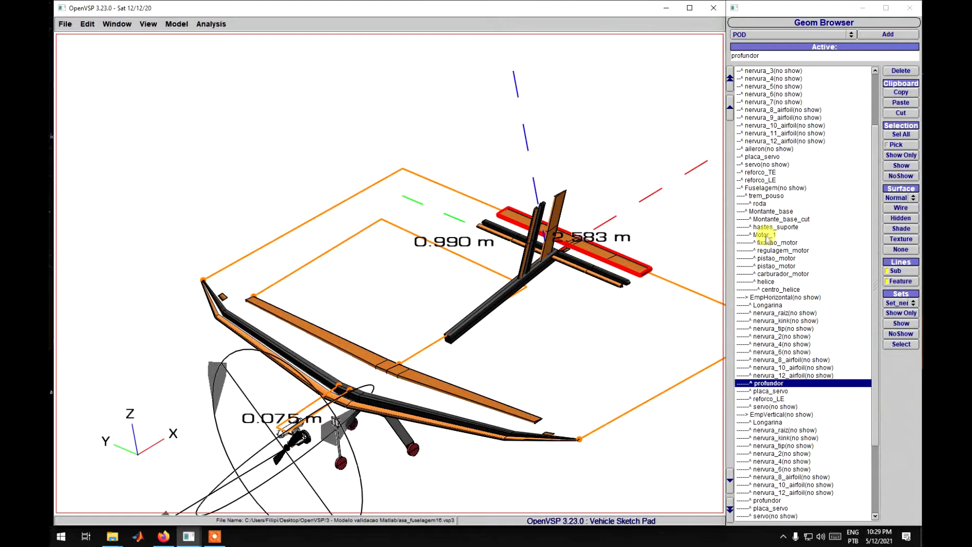
{"action": "scroll", "coordinate": [775, 369], "scroll_direction": "down", "scroll_amount": 5}
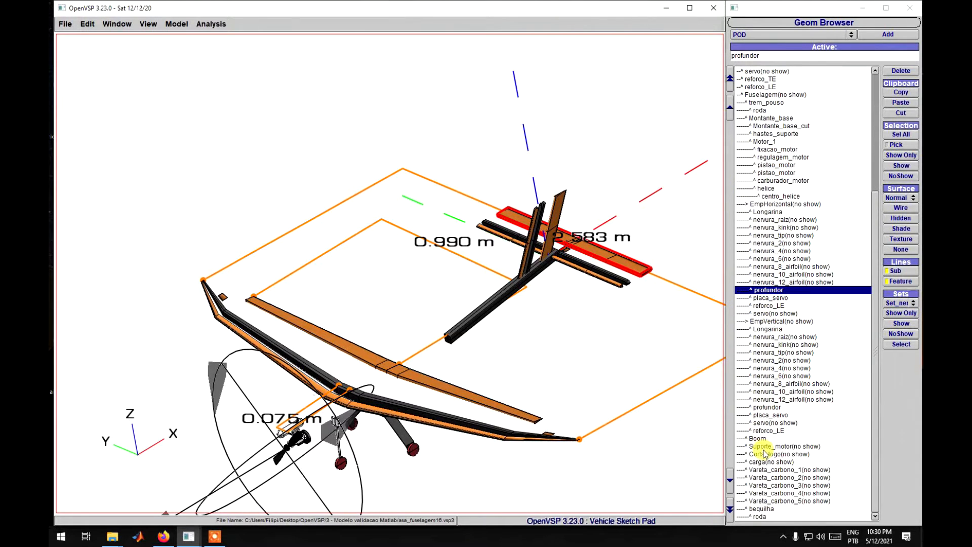
{"action": "left_click", "coordinate": [766, 453]}
{"action": "left_click", "coordinate": [902, 166]}
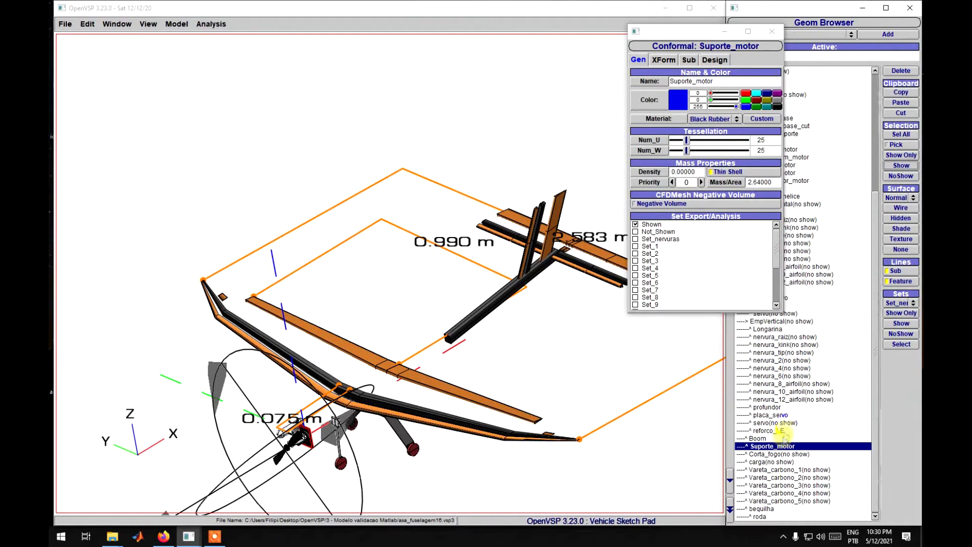
{"action": "left_click", "coordinate": [767, 462]}
{"action": "left_click", "coordinate": [902, 166]}
{"action": "right_click_drag", "start_coordinate": [490, 341], "coordinate": [605, 250]}
{"action": "scroll", "coordinate": [557, 304], "scroll_direction": "up", "scroll_amount": 5}
{"action": "left_click_drag", "start_coordinate": [497, 346], "coordinate": [503, 348]}
{"action": "right_click_drag", "start_coordinate": [504, 348], "coordinate": [325, 350]}
{"action": "scroll", "coordinate": [355, 350], "scroll_direction": "down", "scroll_amount": 5}
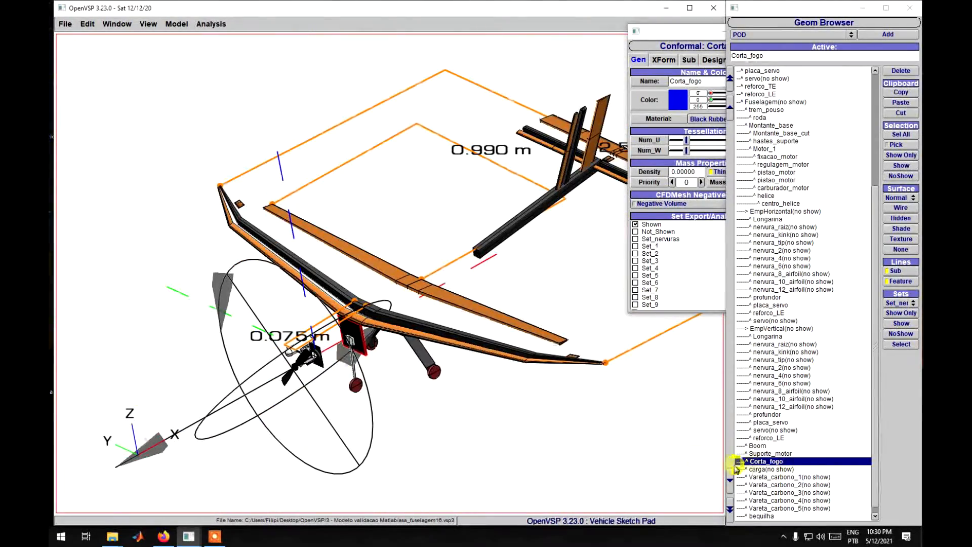
Check the location of carga, Vareta_carbono_1 to Vareta_carbono_5 and bequilha on the model, and close the settings
{"action": "left_click", "coordinate": [755, 469]}
{"action": "left_click_drag", "start_coordinate": [506, 395], "coordinate": [535, 425]}
{"action": "left_click", "coordinate": [780, 477]}
{"action": "left_click", "coordinate": [780, 485]}
{"action": "left_click", "coordinate": [780, 492]}
{"action": "left_click", "coordinate": [780, 500]}
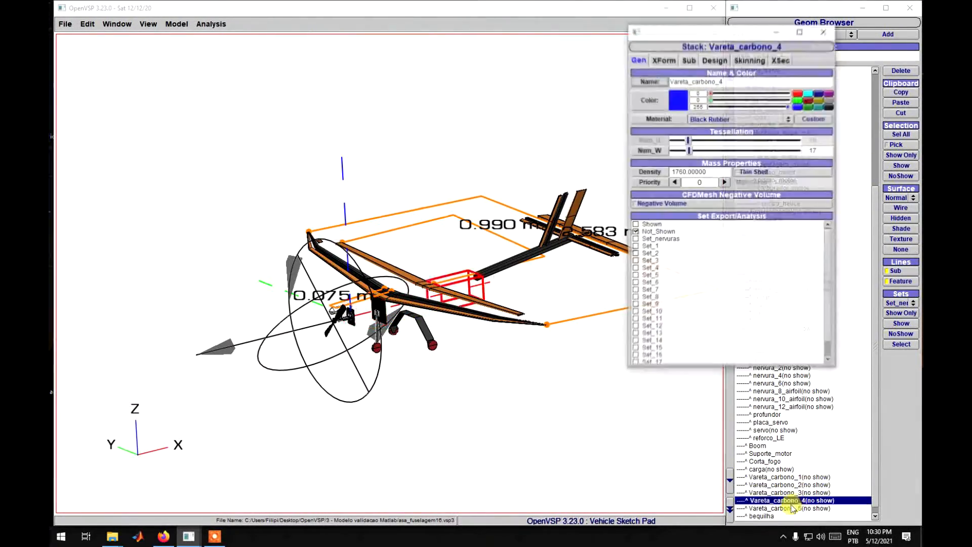
{"action": "left_click", "coordinate": [782, 507]}
{"action": "left_click", "coordinate": [765, 516]}
{"action": "left_click", "coordinate": [891, 30]}
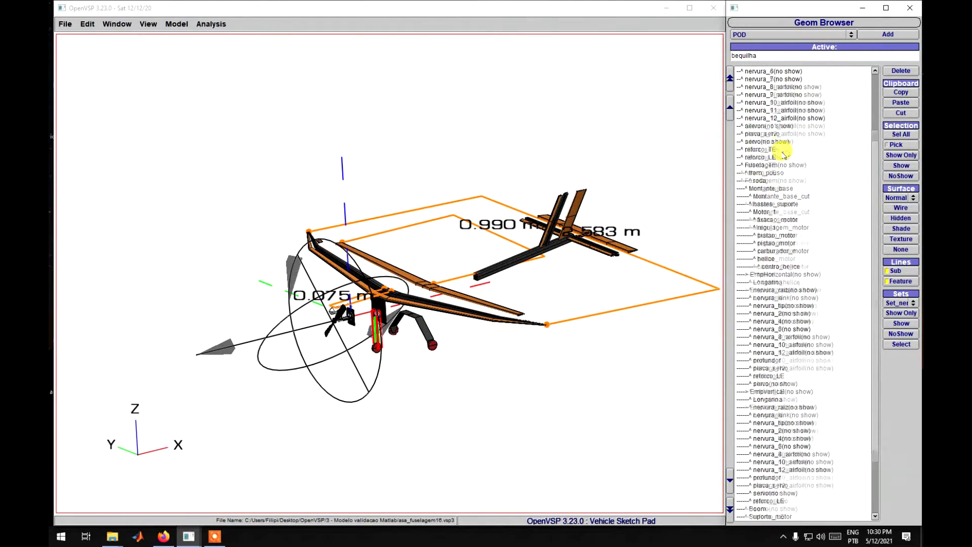
Clear the component selection and examine all the shown structural parts from the propeller to the tail
{"action": "scroll", "coordinate": [759, 102], "scroll_direction": "up", "scroll_amount": 10}
{"action": "left_click", "coordinate": [760, 70]}
{"action": "right_click_drag", "start_coordinate": [582, 301], "coordinate": [535, 248]}
{"action": "left_click_drag", "start_coordinate": [536, 248], "coordinate": [418, 396]}
{"action": "scroll", "coordinate": [567, 316], "scroll_direction": "up", "scroll_amount": 3}
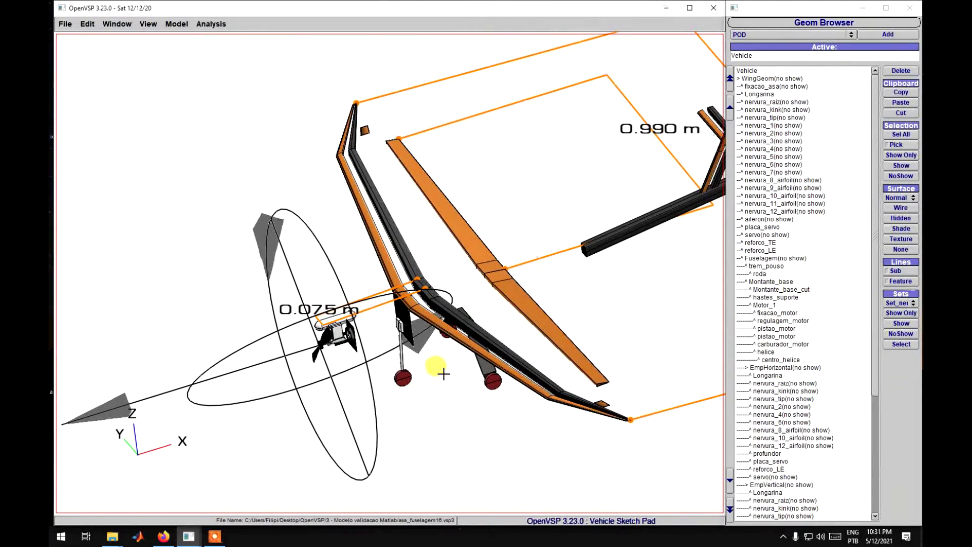
{"action": "scroll", "coordinate": [444, 374], "scroll_direction": "up", "scroll_amount": 5}
{"action": "scroll", "coordinate": [464, 358], "scroll_direction": "down", "scroll_amount": 5}
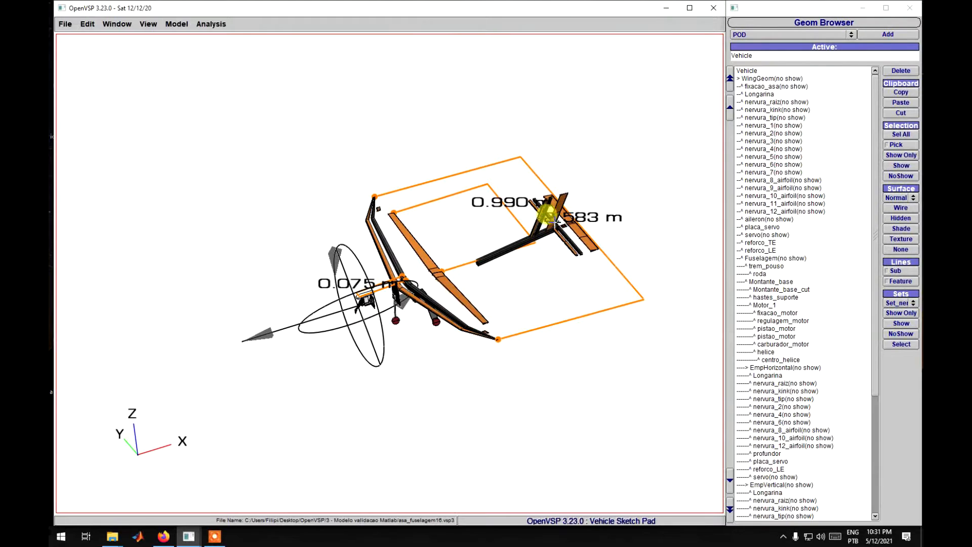
{"action": "scroll", "coordinate": [556, 188], "scroll_direction": "up", "scroll_amount": 5}
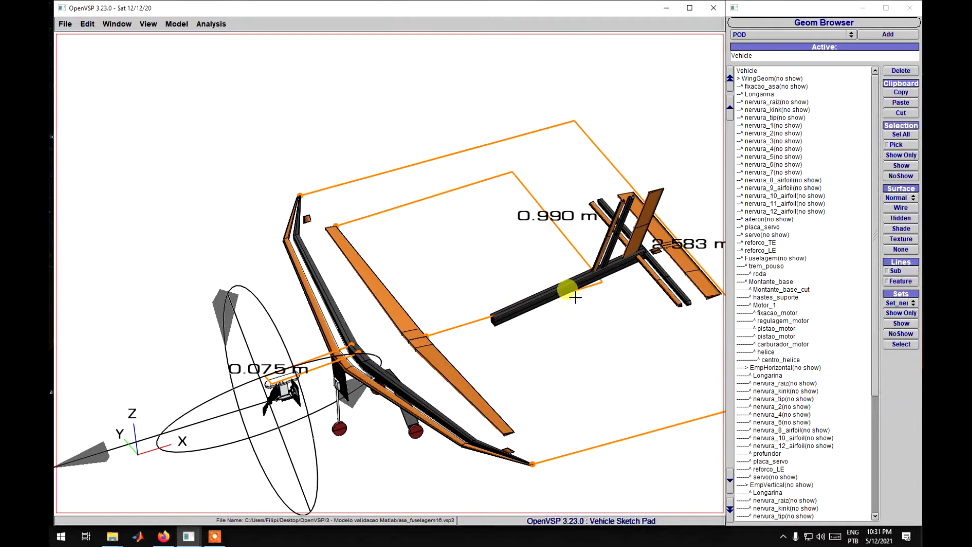
{"action": "scroll", "coordinate": [519, 369], "scroll_direction": "down", "scroll_amount": 3}
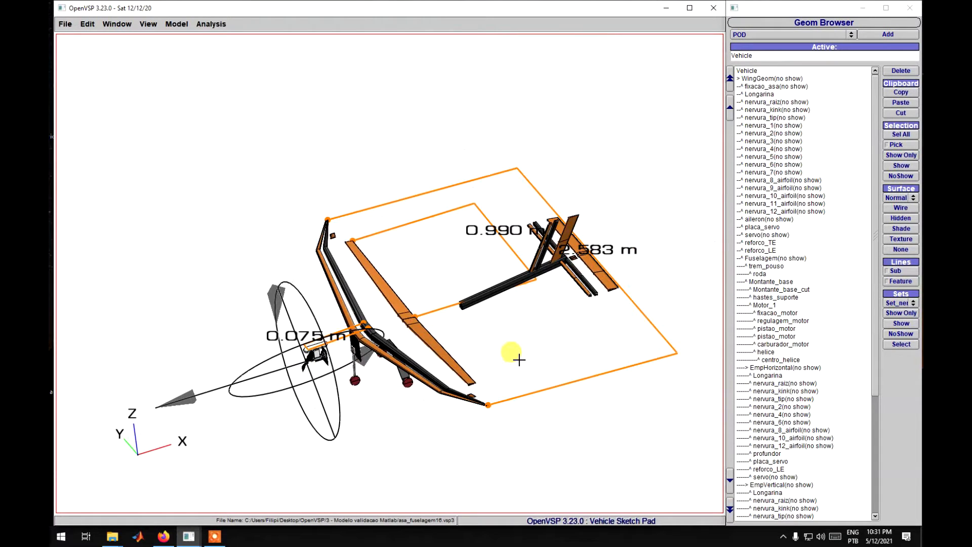
Copy the members of the Shown set into Set_1, rename it Set_conjunto1 and close the Set Editor
{"action": "left_click", "coordinate": [175, 24]}
{"action": "left_click", "coordinate": [179, 49]}
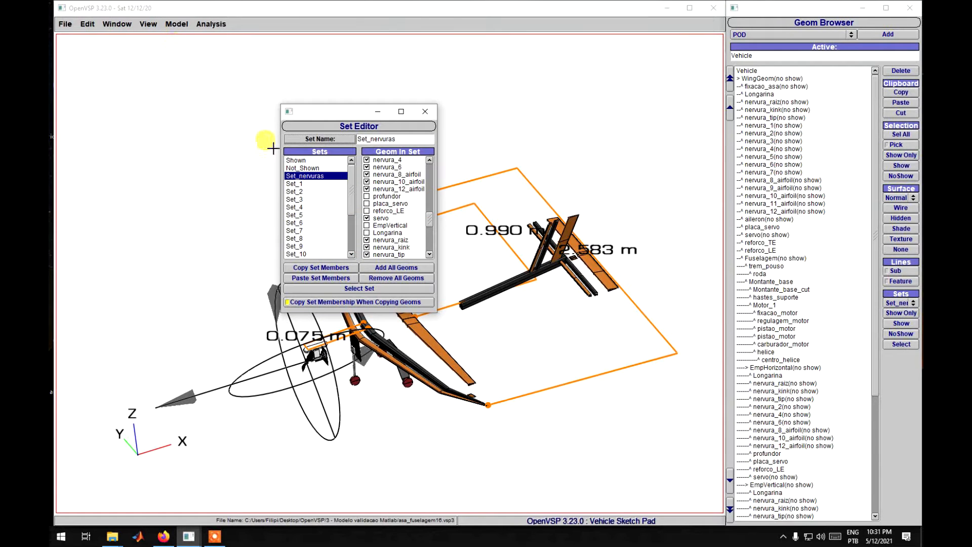
{"action": "left_click", "coordinate": [310, 161]}
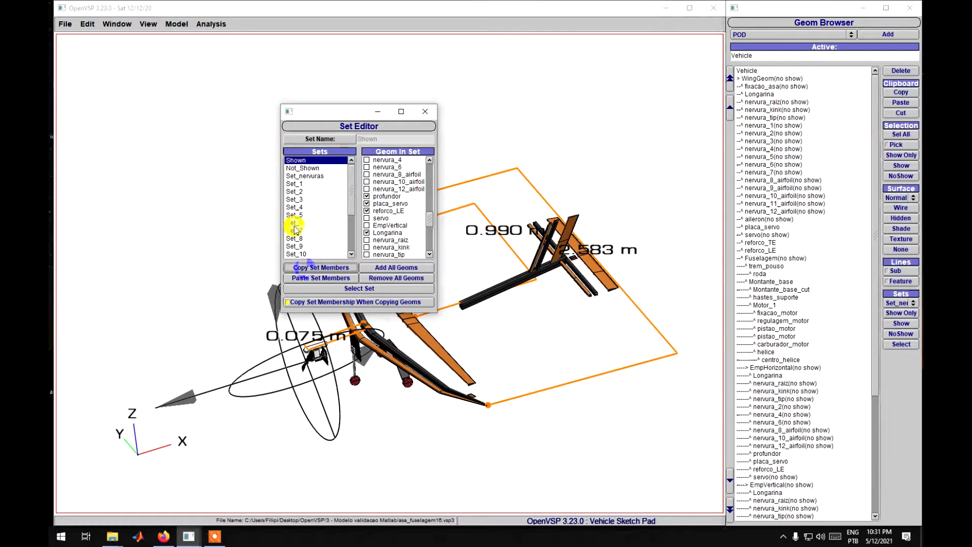
{"action": "left_click", "coordinate": [299, 184]}
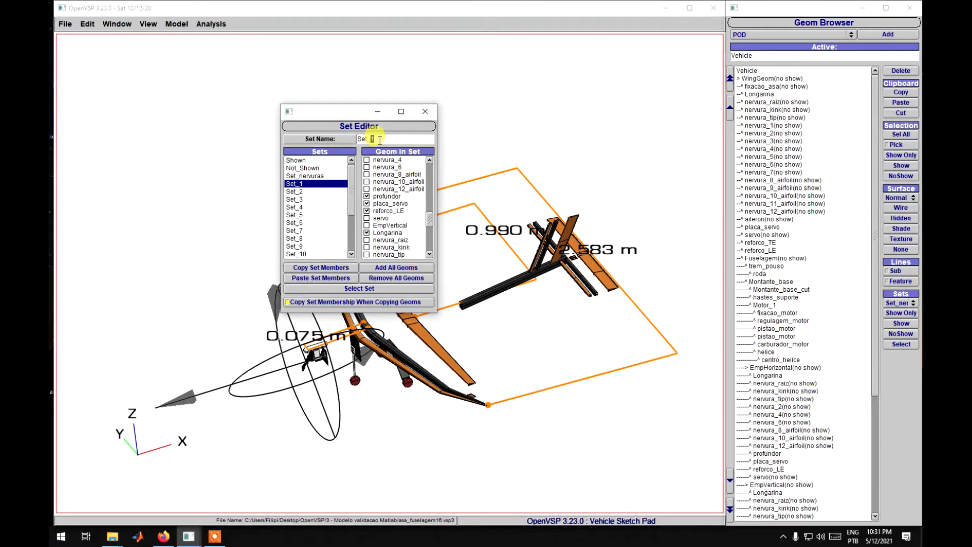
{"action": "type", "text": "conjunto"}
{"action": "key", "text": "Return"}
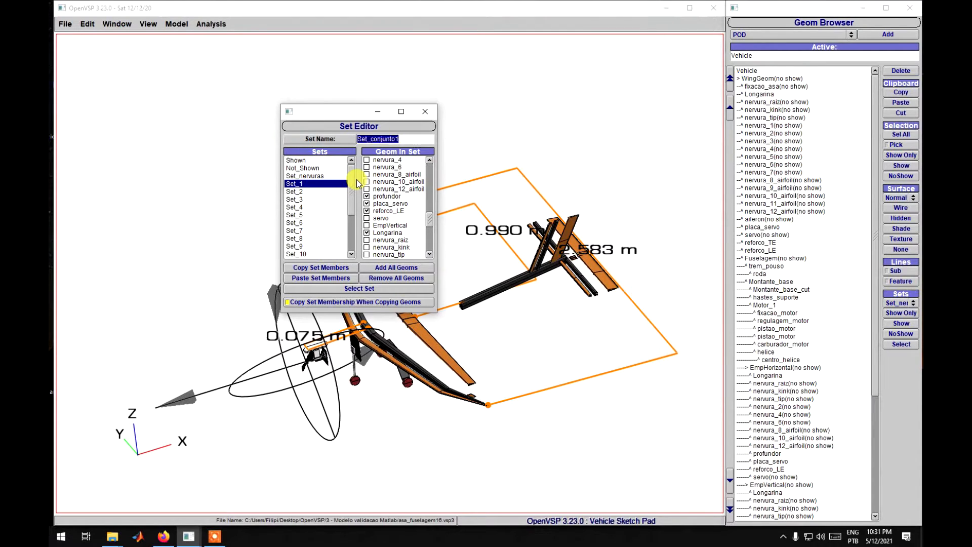
{"action": "left_click", "coordinate": [425, 111]}
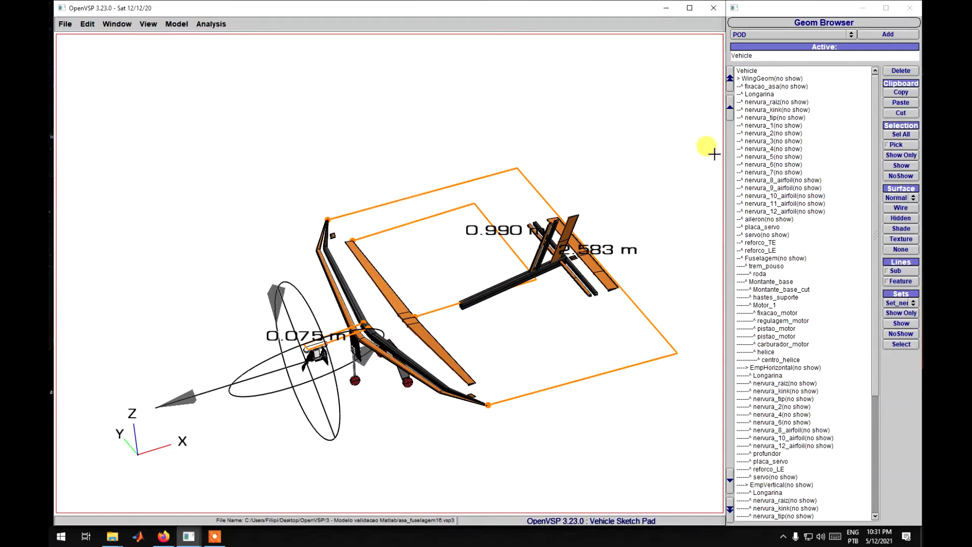
Show every component of the vehicle, close the group settings and clear the selection
{"action": "left_click", "coordinate": [755, 73]}
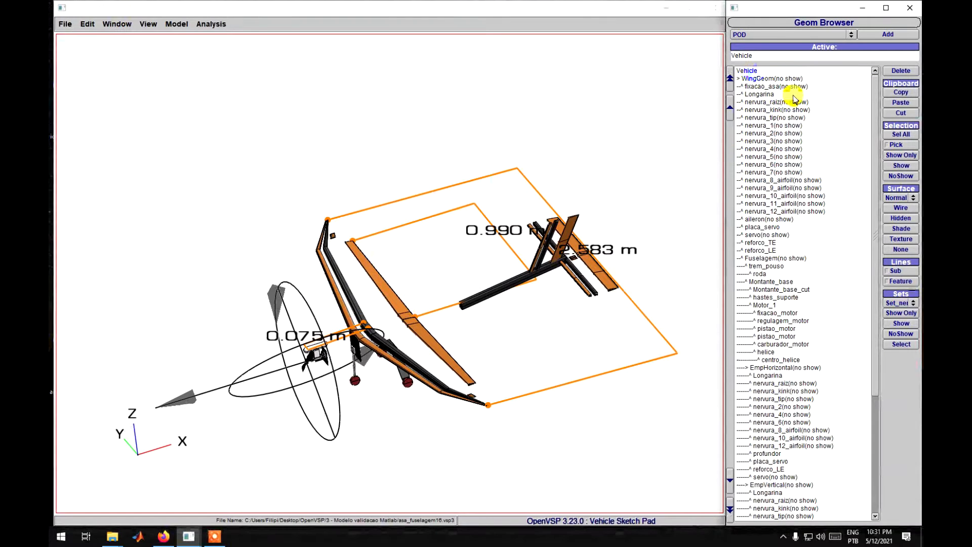
{"action": "left_click", "coordinate": [906, 135]}
{"action": "left_click", "coordinate": [901, 166]}
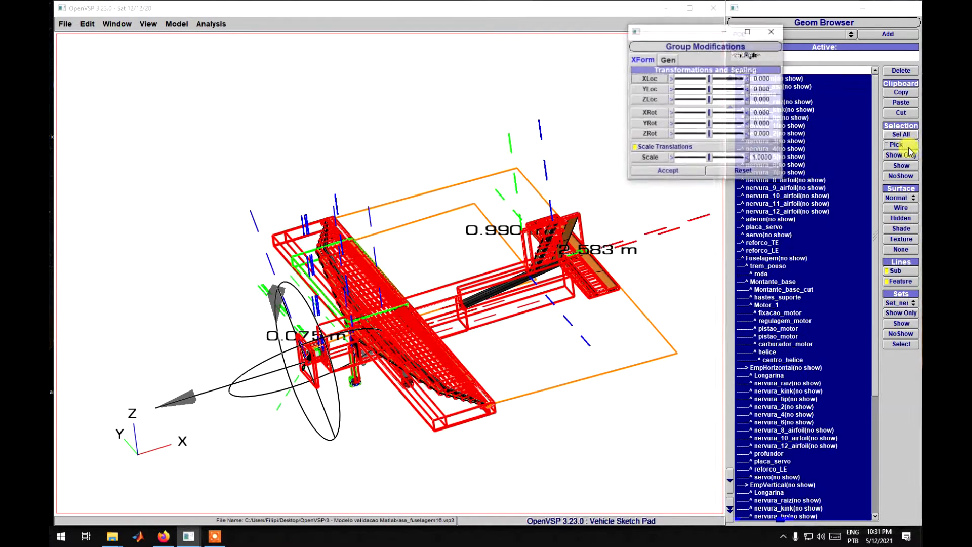
{"action": "left_click", "coordinate": [771, 32]}
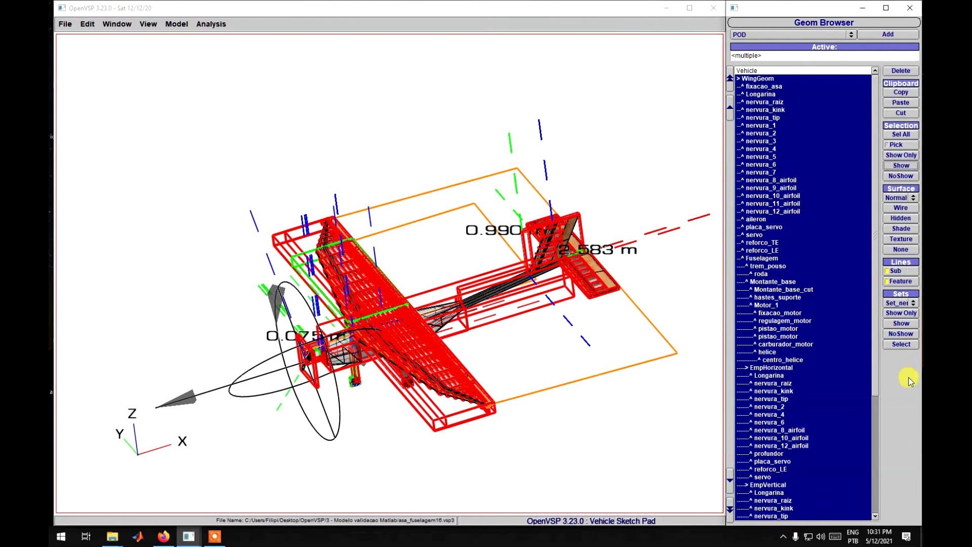
{"action": "left_click", "coordinate": [764, 72]}
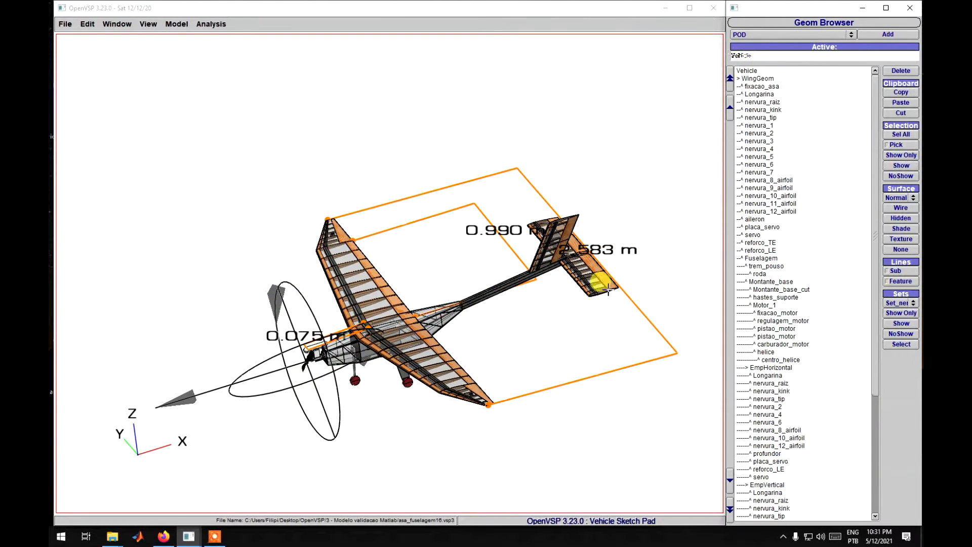
Hide all members of Set_nervuras
{"action": "left_click", "coordinate": [900, 302]}
{"action": "left_click", "coordinate": [900, 303]}
{"action": "left_click", "coordinate": [907, 335]}
Hide all members of Set_conjunto1 and inspect the remaining components around the fuselage
{"action": "left_click", "coordinate": [900, 302]}
{"action": "left_click", "coordinate": [903, 314]}
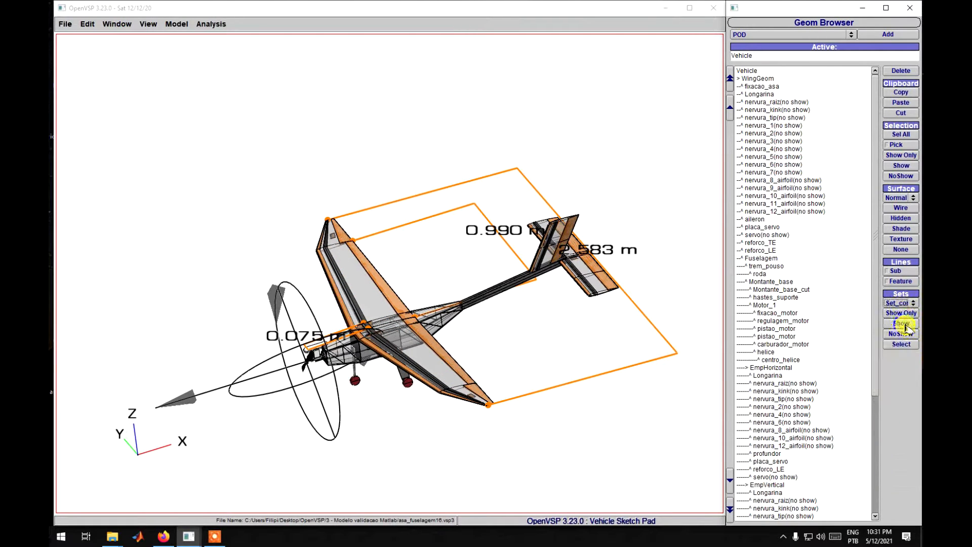
{"action": "left_click", "coordinate": [904, 334]}
{"action": "right_click_drag", "start_coordinate": [569, 369], "coordinate": [584, 333]}
{"action": "scroll", "coordinate": [584, 333], "scroll_direction": "up", "scroll_amount": 4}
{"action": "mouse_move", "coordinate": [505, 310]}
{"action": "left_mouse_down"}
{"action": "mouse_move", "coordinate": [503, 288]}
{"action": "mouse_move", "coordinate": [514, 311]}
{"action": "left_mouse_up"}
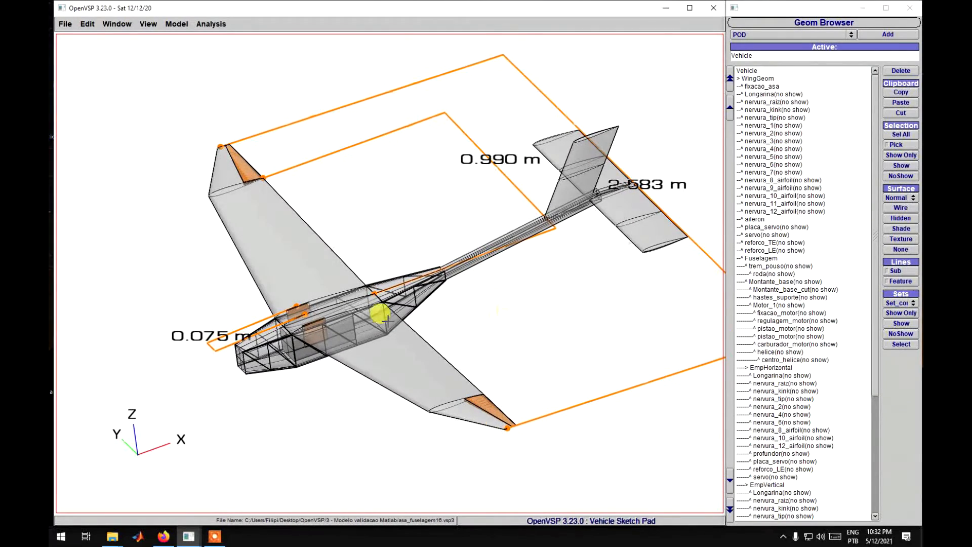
{"action": "left_click_drag", "start_coordinate": [323, 326], "coordinate": [390, 304]}
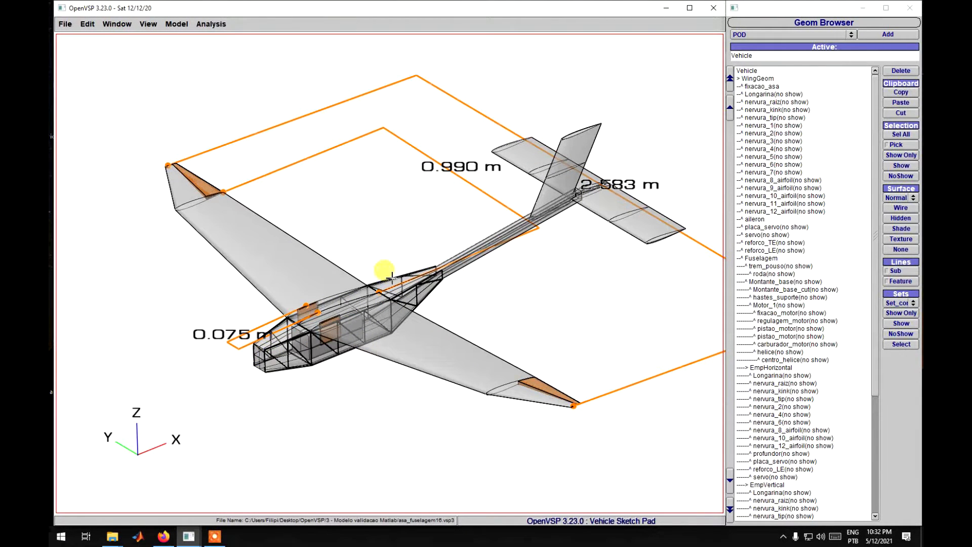
Turn on pick mode, pick the carbon rod frame along the fuselage's lower edge (Vareta_carbono_1) and hide it
{"action": "right_click_drag", "start_coordinate": [201, 185], "coordinate": [147, 24]}
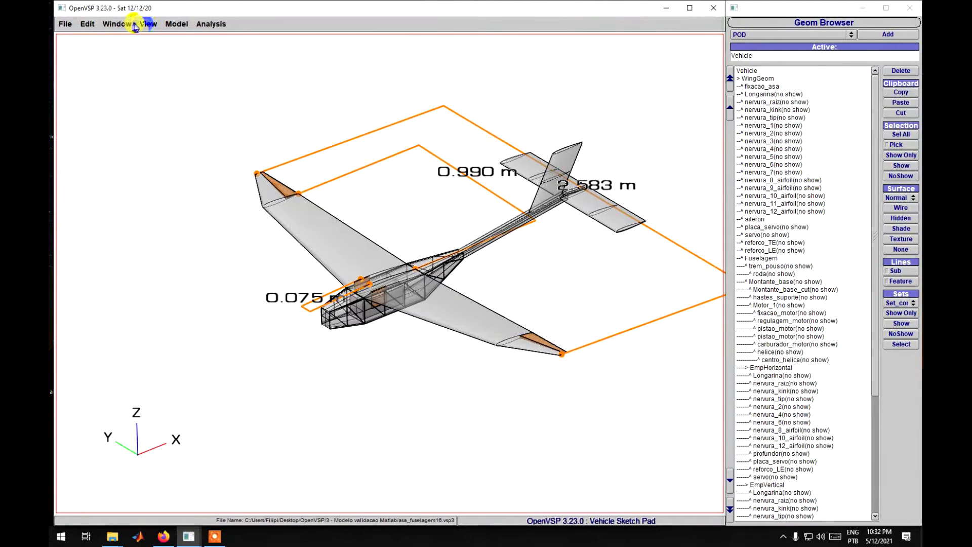
{"action": "left_click", "coordinate": [85, 26]}
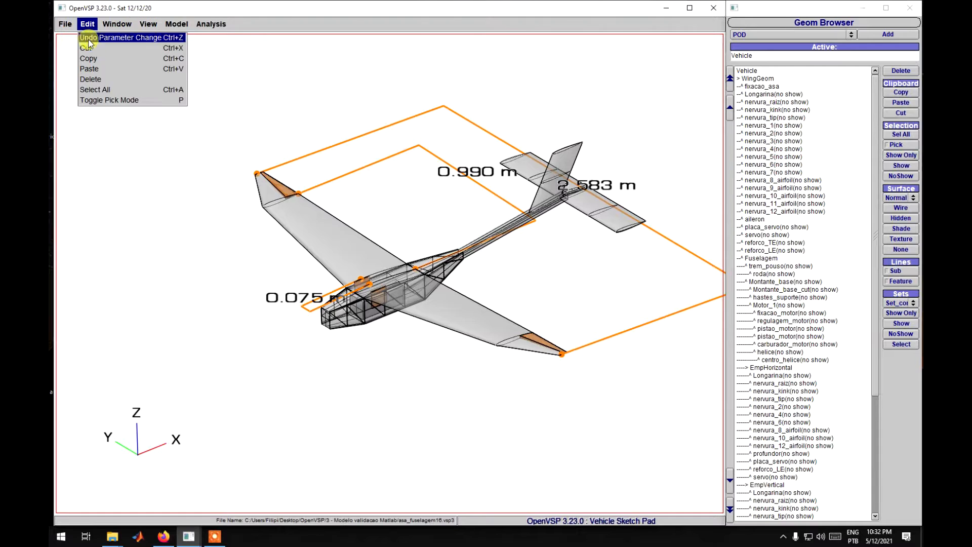
{"action": "left_click", "coordinate": [109, 100]}
{"action": "left_click", "coordinate": [340, 324]}
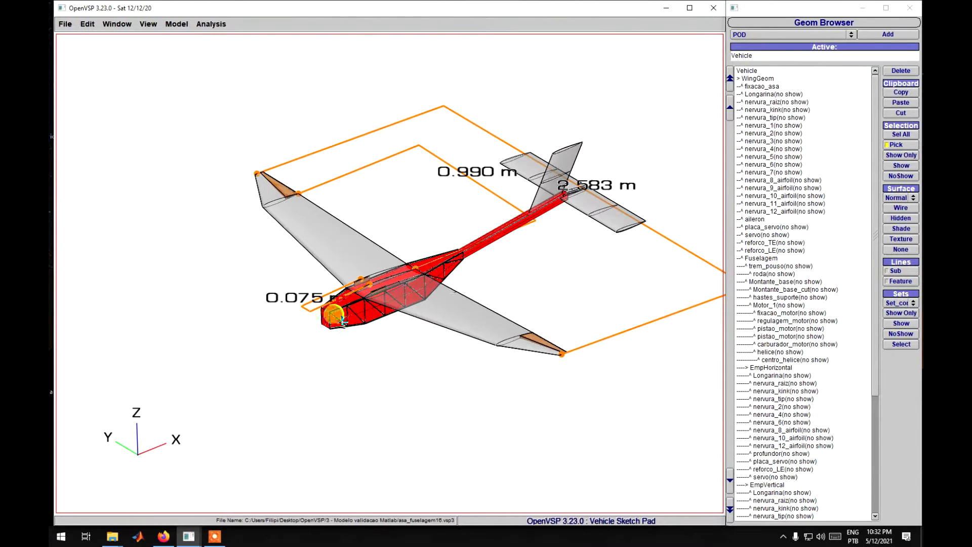
{"action": "left_click", "coordinate": [349, 333]}
{"action": "scroll", "coordinate": [350, 334], "scroll_direction": "up", "scroll_amount": 5}
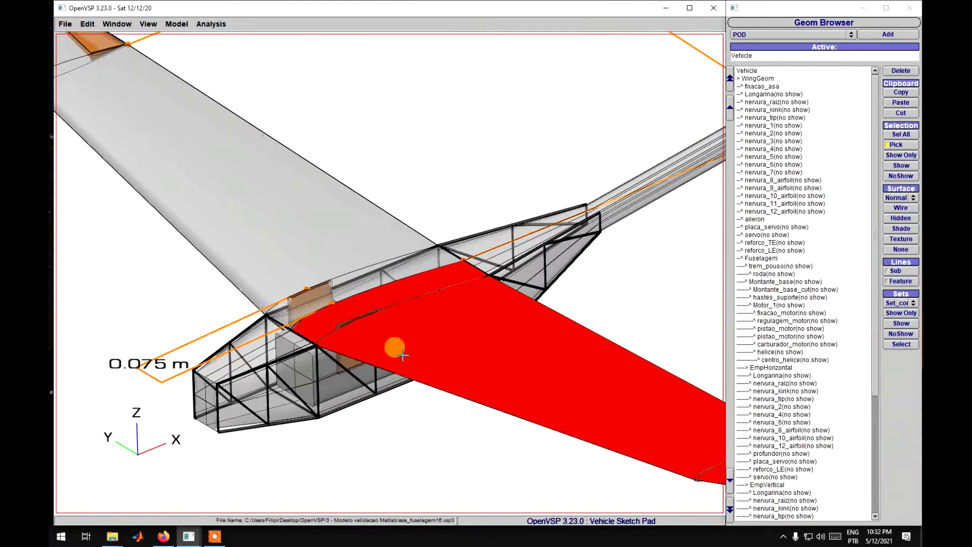
{"action": "double_click", "coordinate": [322, 414]}
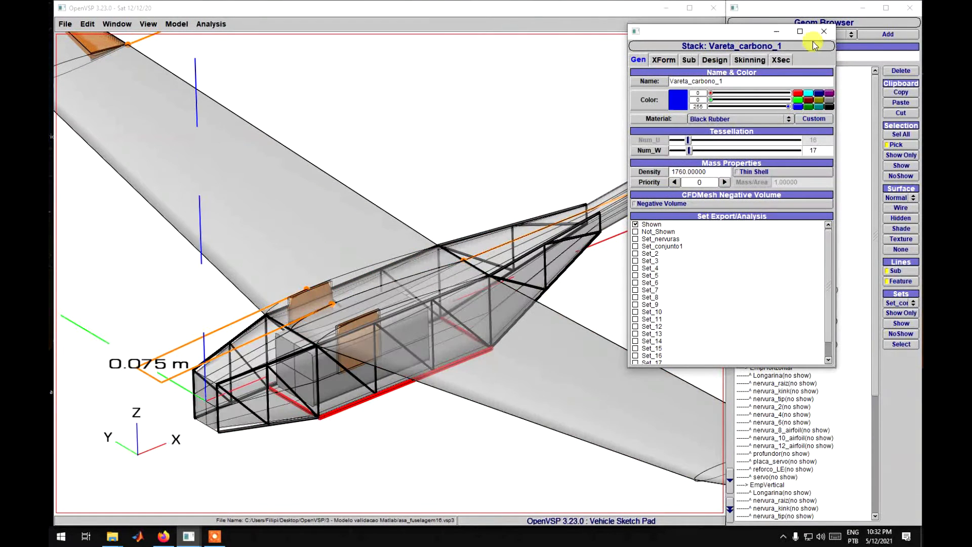
{"action": "left_click_drag", "start_coordinate": [746, 31], "coordinate": [671, 47]}
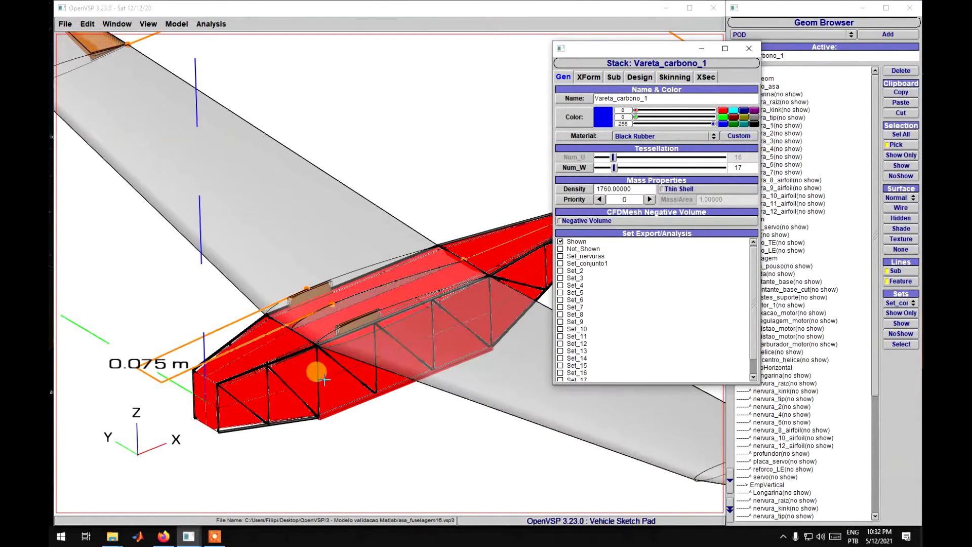
{"action": "left_click", "coordinate": [895, 177]}
Pick and hide the carbon rod frames Vareta_carbono_3 at the fuselage nose and Vareta_carbono_4 at its rear
{"action": "left_click", "coordinate": [287, 415]}
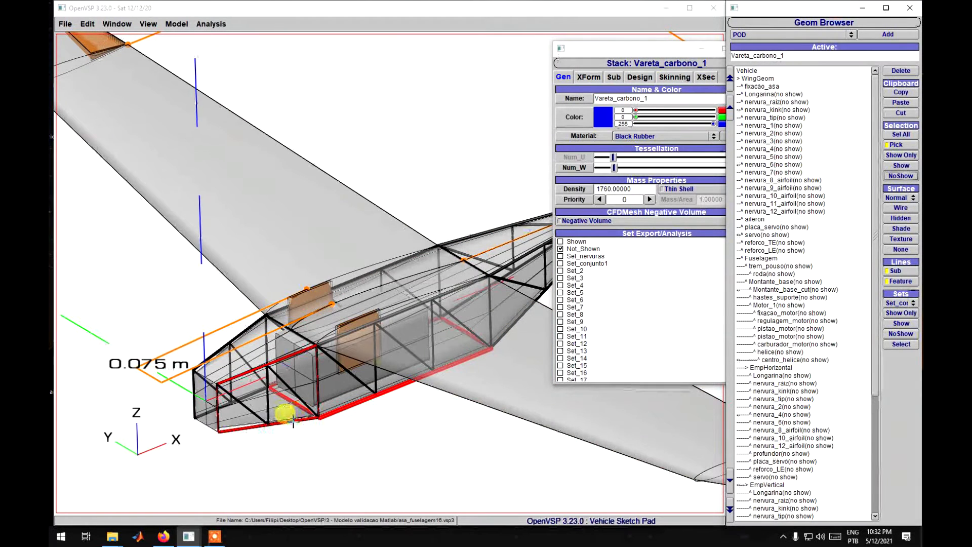
{"action": "left_click", "coordinate": [900, 175]}
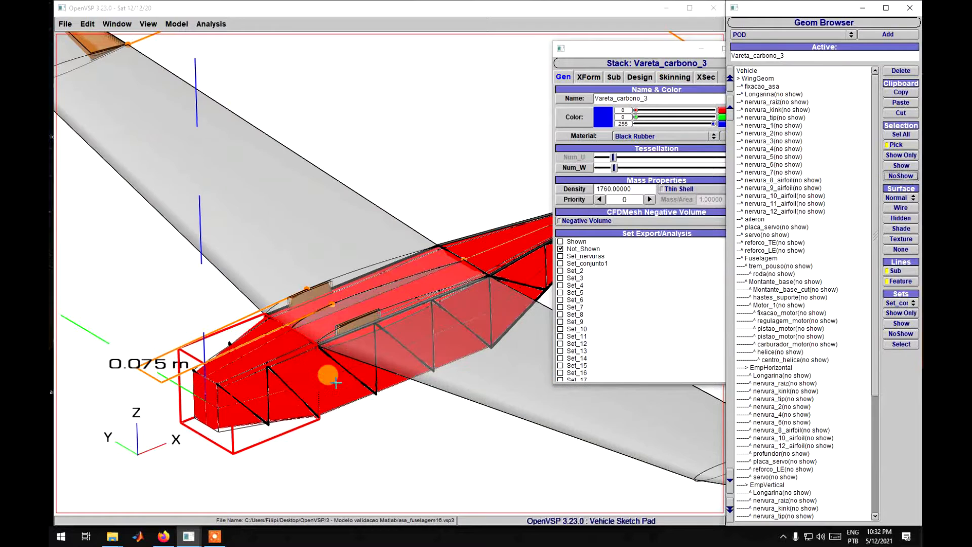
{"action": "left_click", "coordinate": [348, 435]}
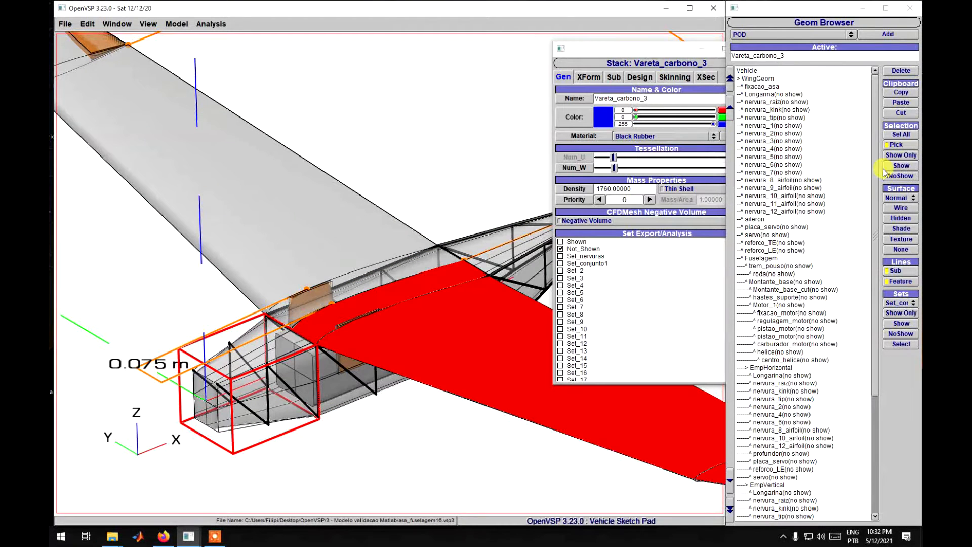
{"action": "right_click_drag", "start_coordinate": [410, 407], "coordinate": [325, 459]}
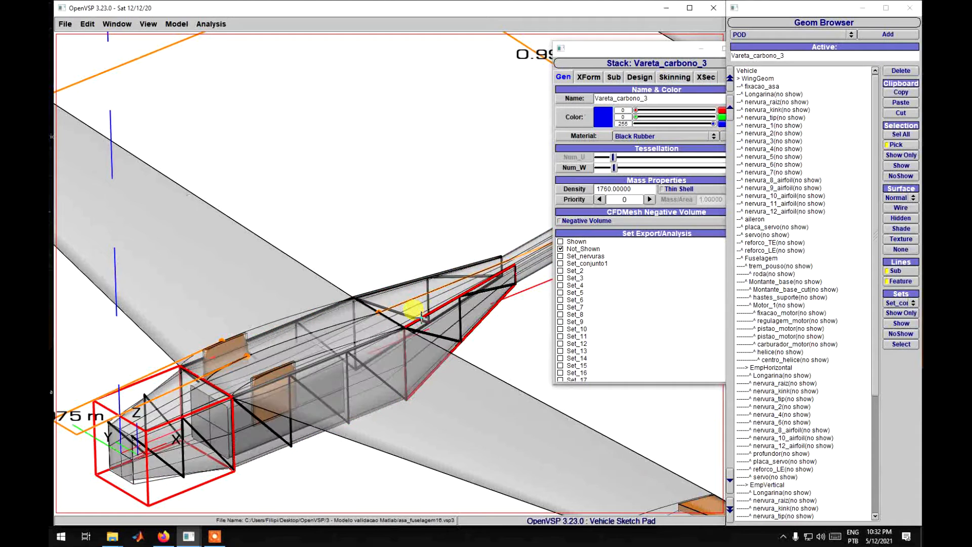
{"action": "left_click", "coordinate": [415, 310]}
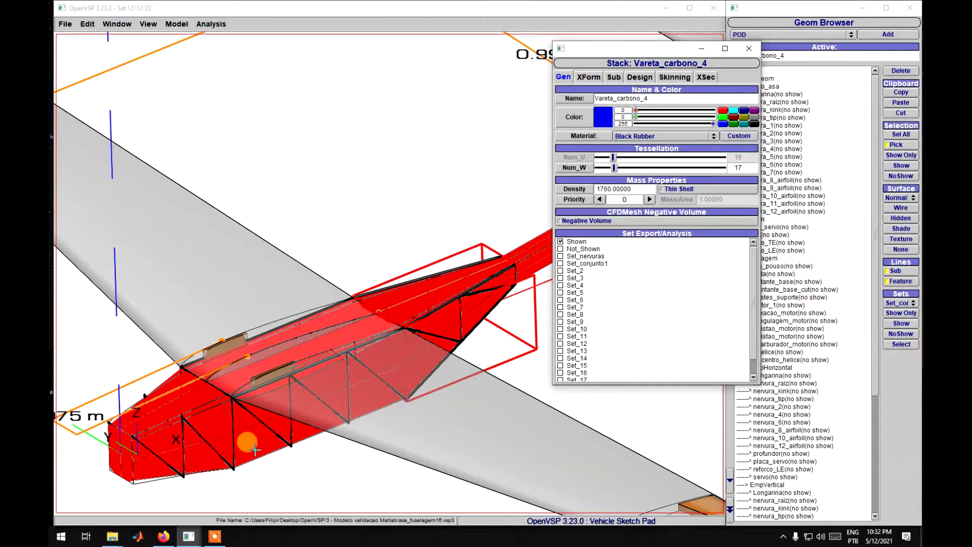
{"action": "left_click", "coordinate": [901, 176]}
Examine the remaining fuselage rods and close the settings of Vareta_carbono_4
{"action": "left_click_drag", "start_coordinate": [378, 206], "coordinate": [403, 219]}
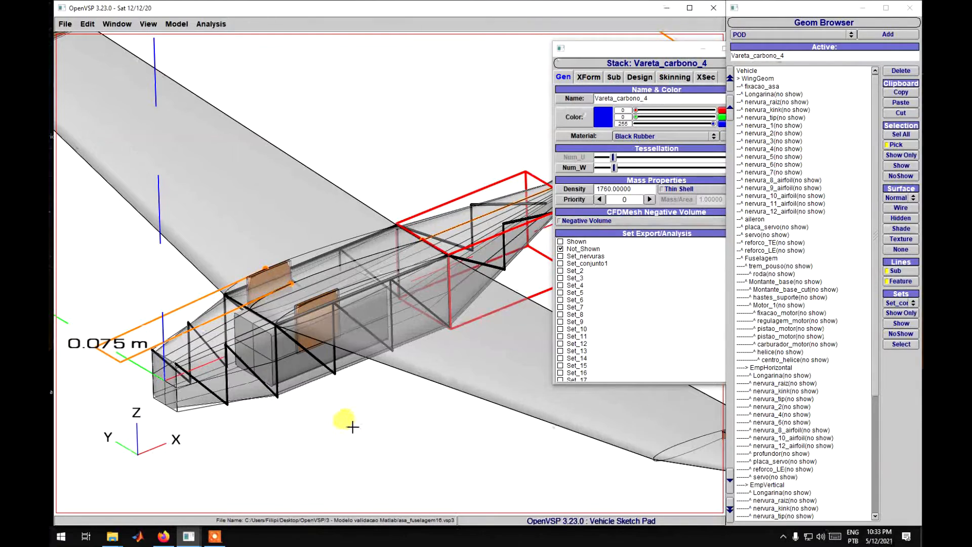
{"action": "scroll", "coordinate": [354, 425], "scroll_direction": "down", "scroll_amount": 3}
{"action": "scroll", "coordinate": [356, 421], "scroll_direction": "up", "scroll_amount": 1}
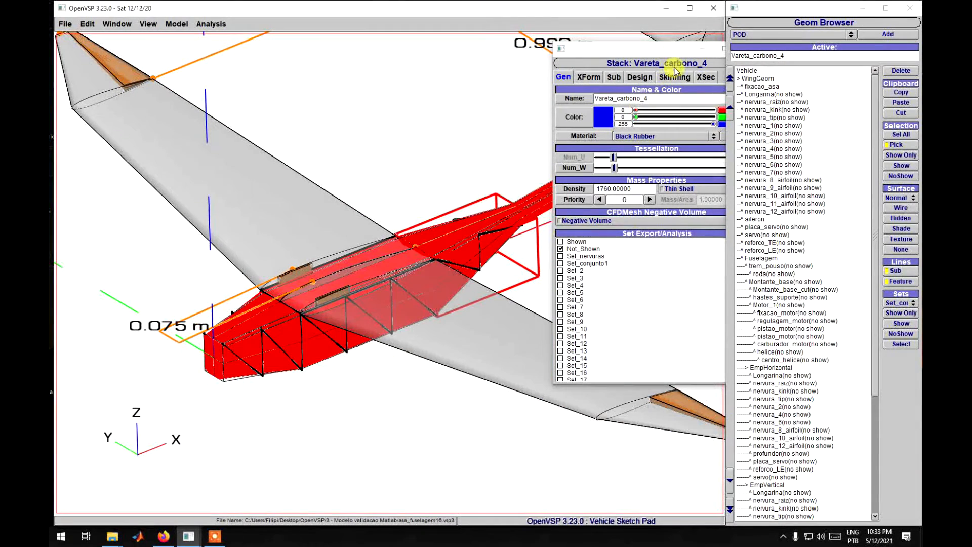
{"action": "left_click_drag", "start_coordinate": [665, 52], "coordinate": [606, 107]}
{"action": "left_click", "coordinate": [696, 101]}
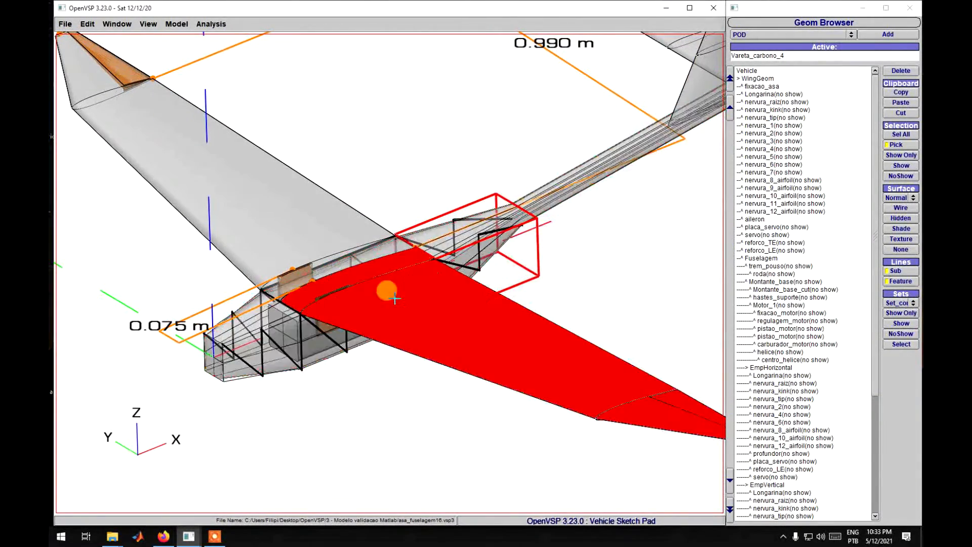
Try to pick another carbon rod in the fuselage, close the component settings and turn off pick mode
{"action": "scroll", "coordinate": [316, 311], "scroll_direction": "up", "scroll_amount": 3}
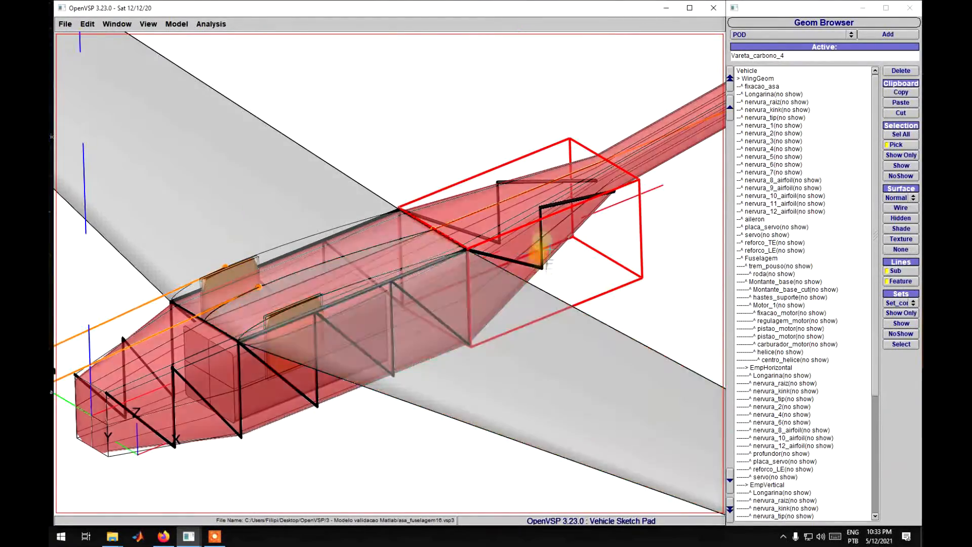
{"action": "left_click_drag", "start_coordinate": [346, 431], "coordinate": [324, 347]}
{"action": "scroll", "coordinate": [354, 228], "scroll_direction": "up", "scroll_amount": 5}
{"action": "scroll", "coordinate": [360, 218], "scroll_direction": "down", "scroll_amount": 4}
{"action": "scroll", "coordinate": [326, 342], "scroll_direction": "down", "scroll_amount": 4}
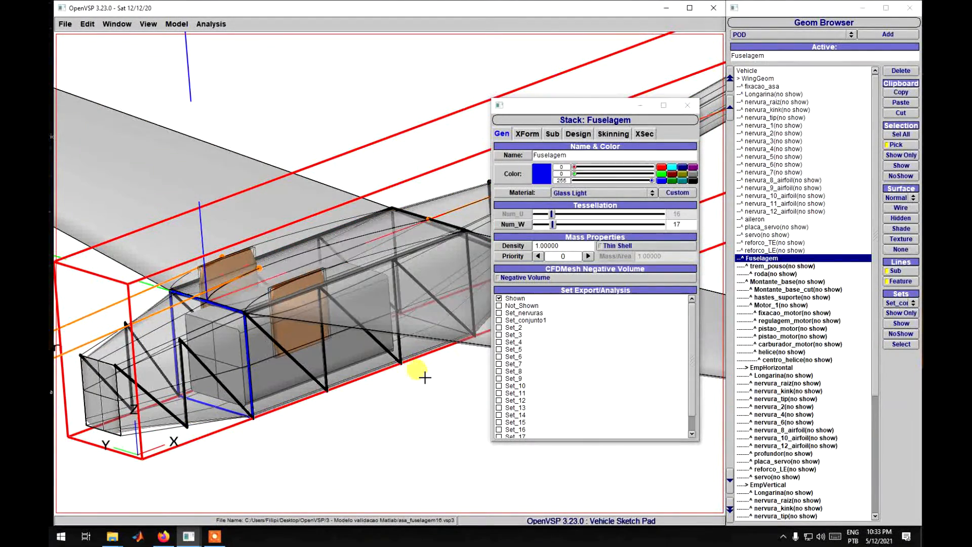
{"action": "left_click", "coordinate": [687, 105]}
{"action": "left_click", "coordinate": [87, 24]}
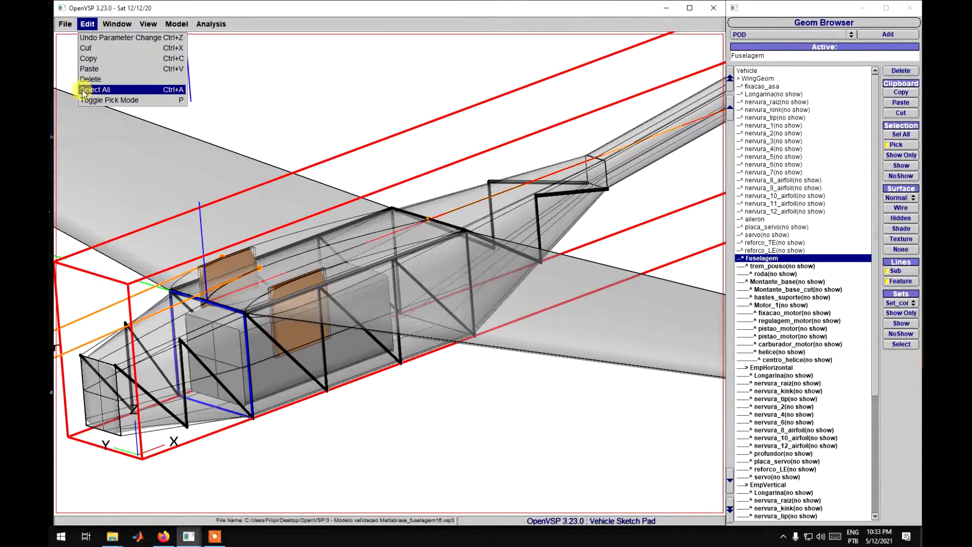
{"action": "left_click", "coordinate": [83, 99]}
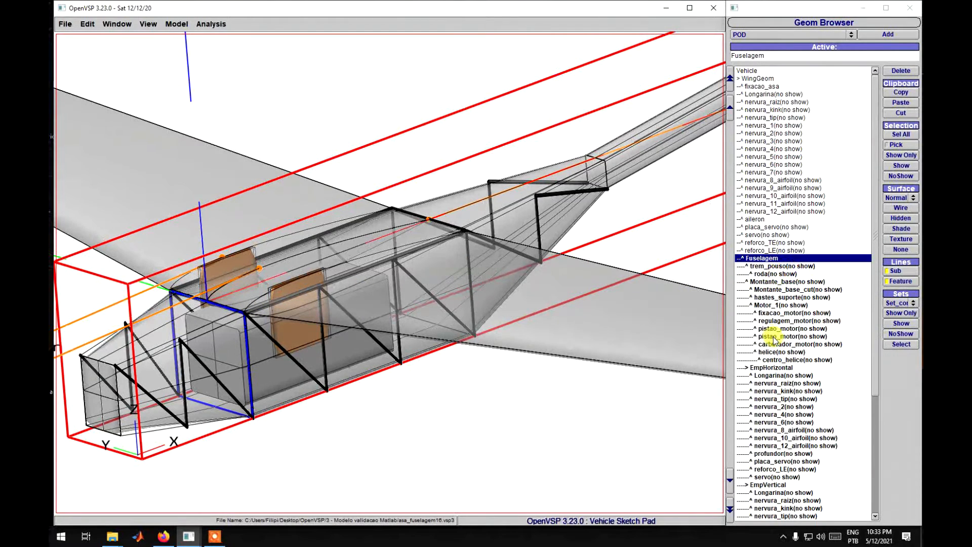
Hide the carbon rod frame Vareta_carbono_2 along the fuselage's upper edge and close its settings
{"action": "scroll", "coordinate": [775, 350], "scroll_direction": "down", "scroll_amount": 5}
{"action": "scroll", "coordinate": [783, 384], "scroll_direction": "down", "scroll_amount": 2}
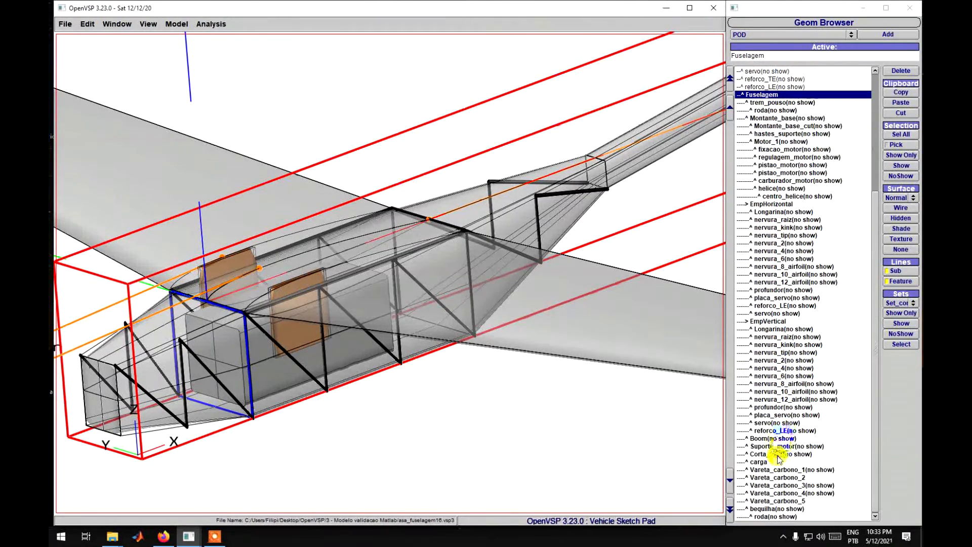
{"action": "left_click", "coordinate": [767, 471]}
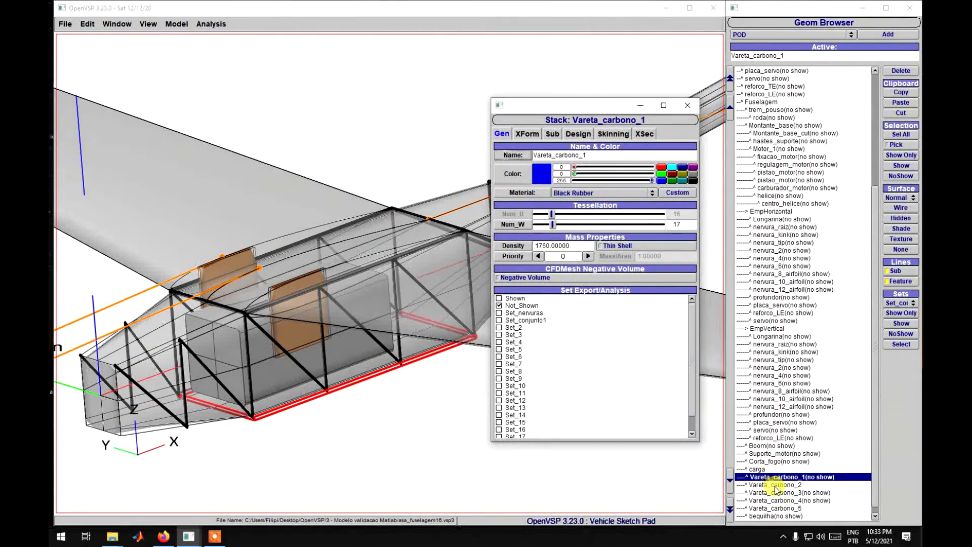
{"action": "left_click", "coordinate": [775, 486]}
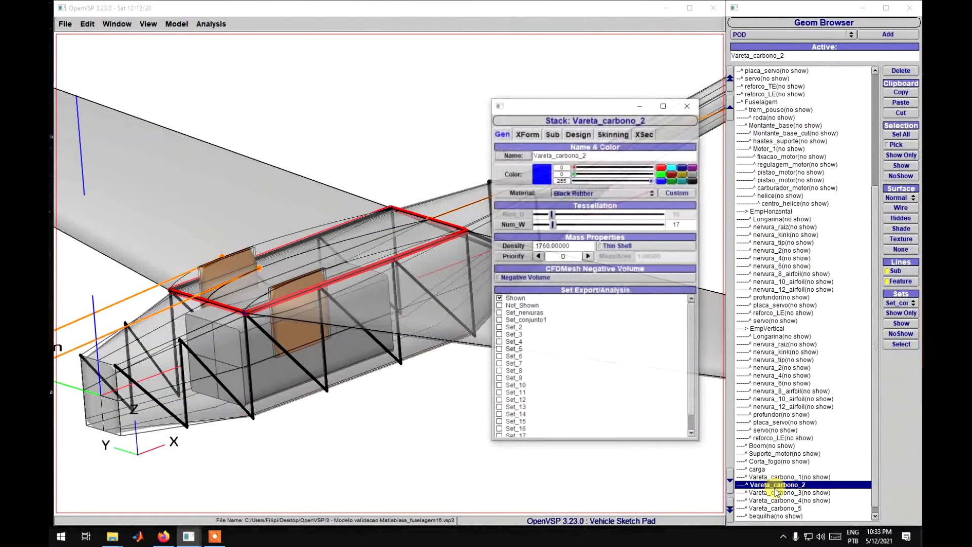
{"action": "left_click", "coordinate": [902, 176]}
{"action": "left_click", "coordinate": [688, 106]}
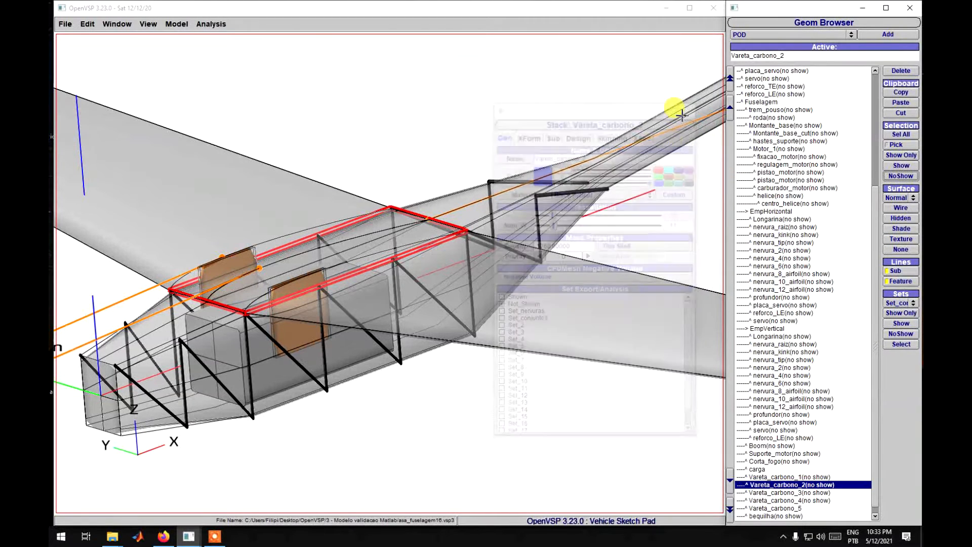
{"action": "left_click", "coordinate": [531, 452]}
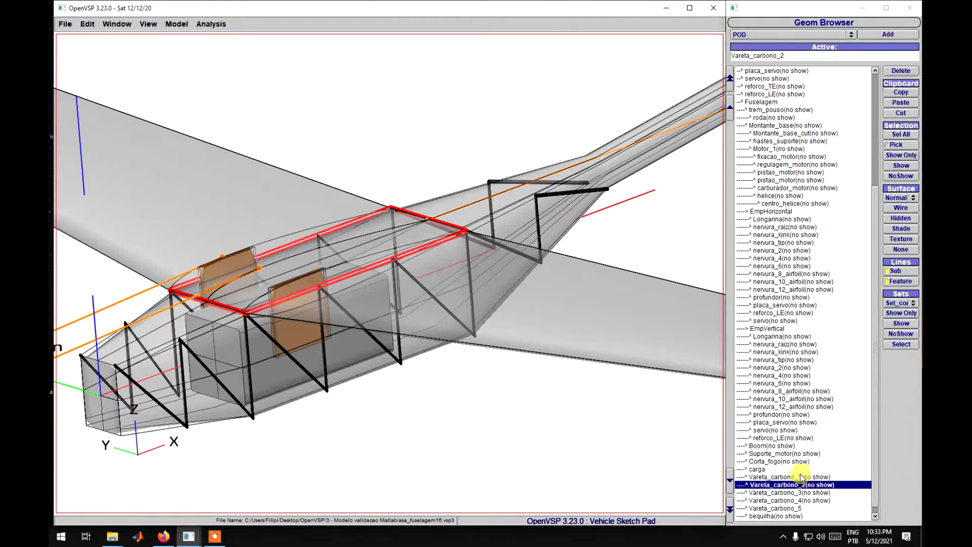
Clear the component selection and examine the parts still visible across the whole aircraft
{"action": "scroll", "coordinate": [793, 304], "scroll_direction": "up", "scroll_amount": 7}
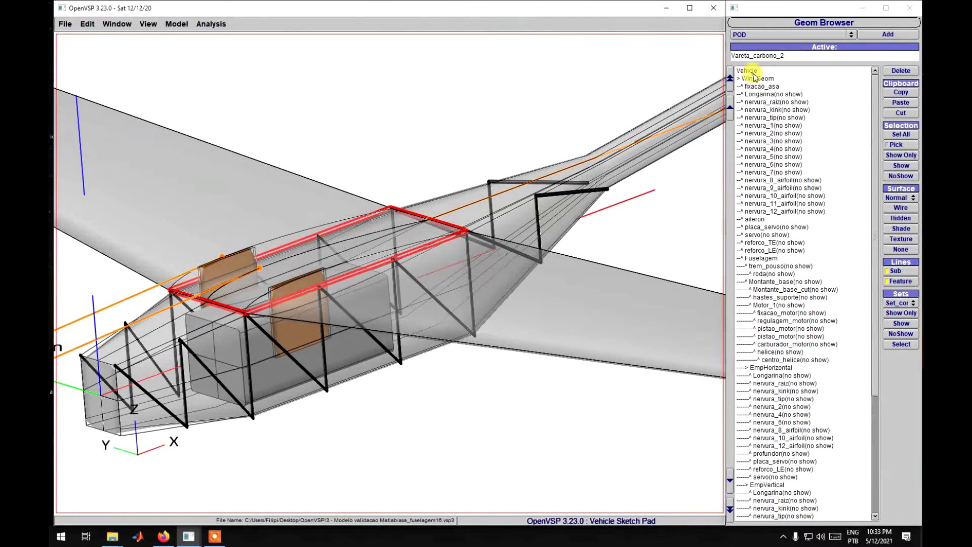
{"action": "left_click", "coordinate": [753, 73]}
{"action": "scroll", "coordinate": [552, 297], "scroll_direction": "down", "scroll_amount": 6}
{"action": "right_click_drag", "start_coordinate": [525, 297], "coordinate": [567, 289]}
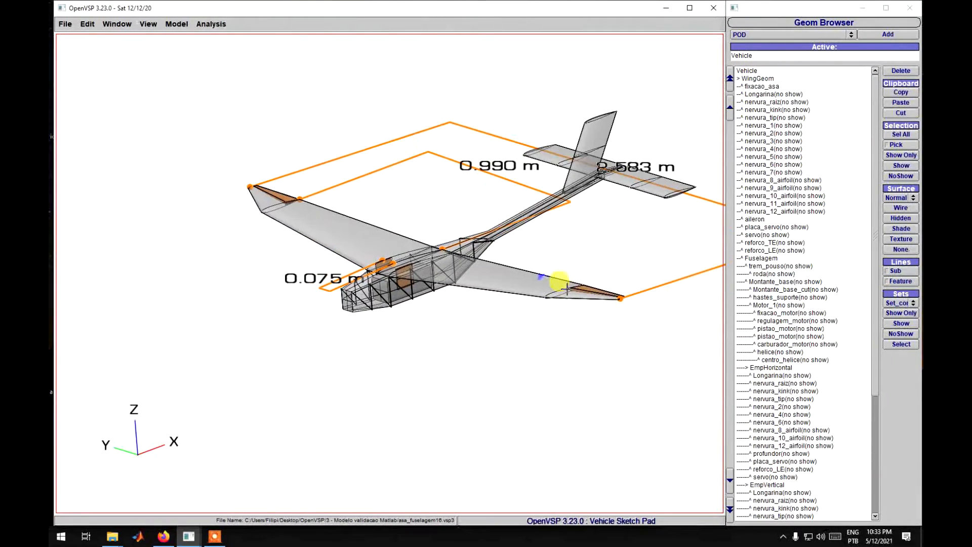
{"action": "mouse_move", "coordinate": [567, 289]}
{"action": "left_mouse_down"}
{"action": "mouse_move", "coordinate": [532, 382]}
{"action": "mouse_move", "coordinate": [424, 299]}
{"action": "mouse_move", "coordinate": [373, 300]}
{"action": "mouse_move", "coordinate": [431, 350]}
{"action": "mouse_move", "coordinate": [309, 104]}
{"action": "left_mouse_up"}
Open the Set Editor and rename Set_2 as Set_conjunto2
{"action": "left_click", "coordinate": [187, 24]}
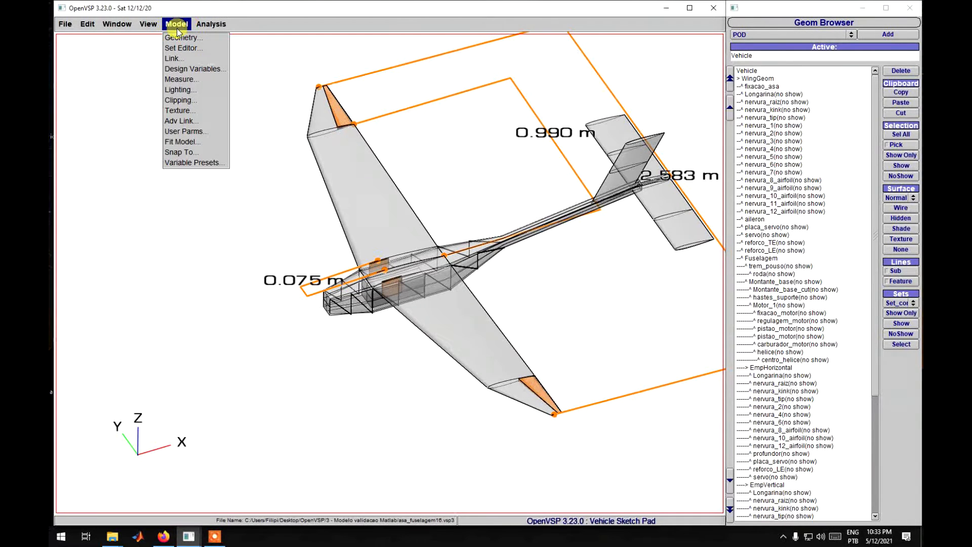
{"action": "left_click", "coordinate": [182, 48]}
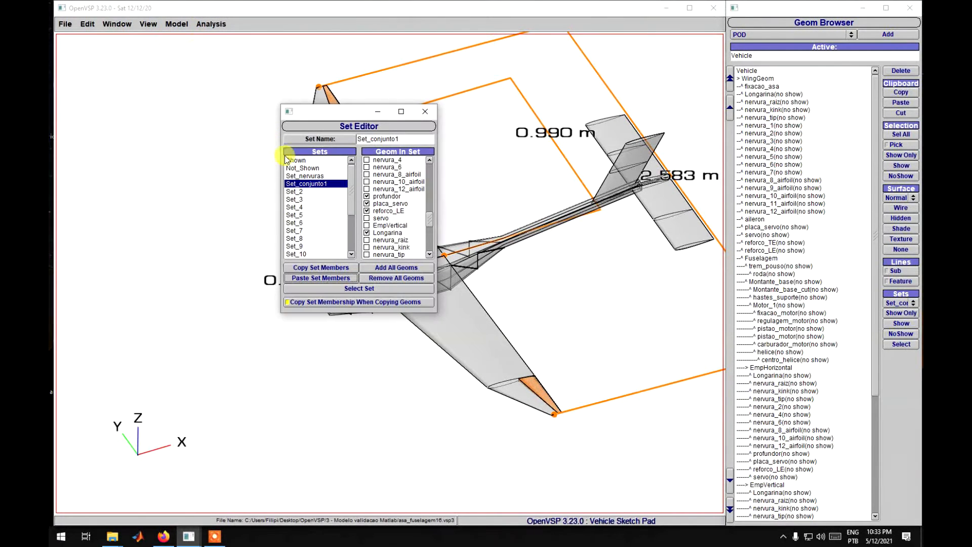
{"action": "left_click", "coordinate": [301, 193]}
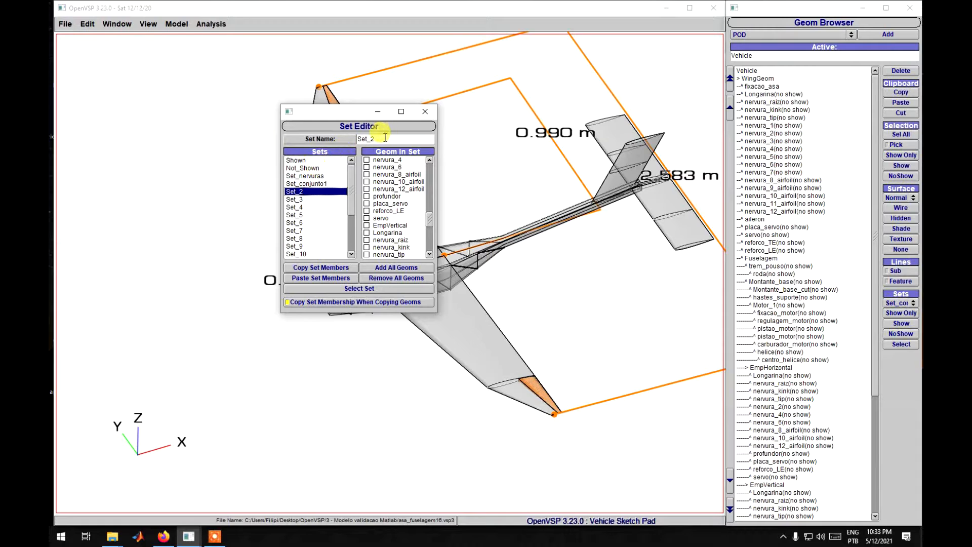
{"action": "key", "text": "Left"}
{"action": "type", "text": "c"}
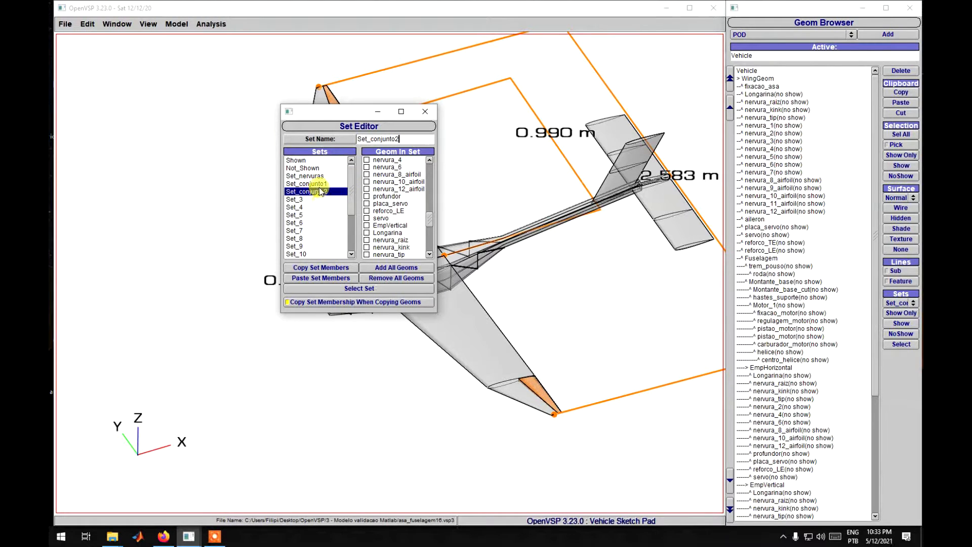
Copy the members of the Shown set into Set_conjunto2 and close the Set Editor
{"action": "left_click", "coordinate": [292, 161]}
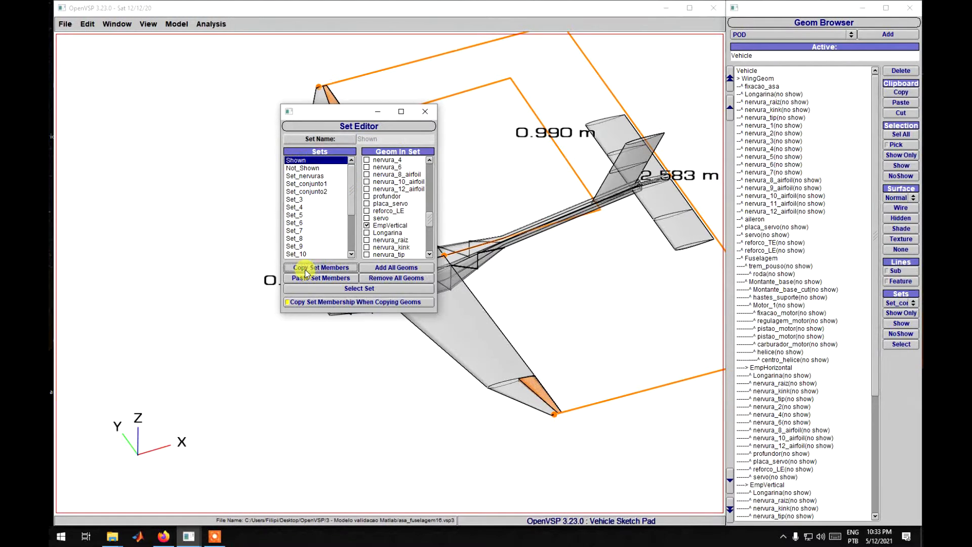
{"action": "left_click", "coordinate": [313, 192]}
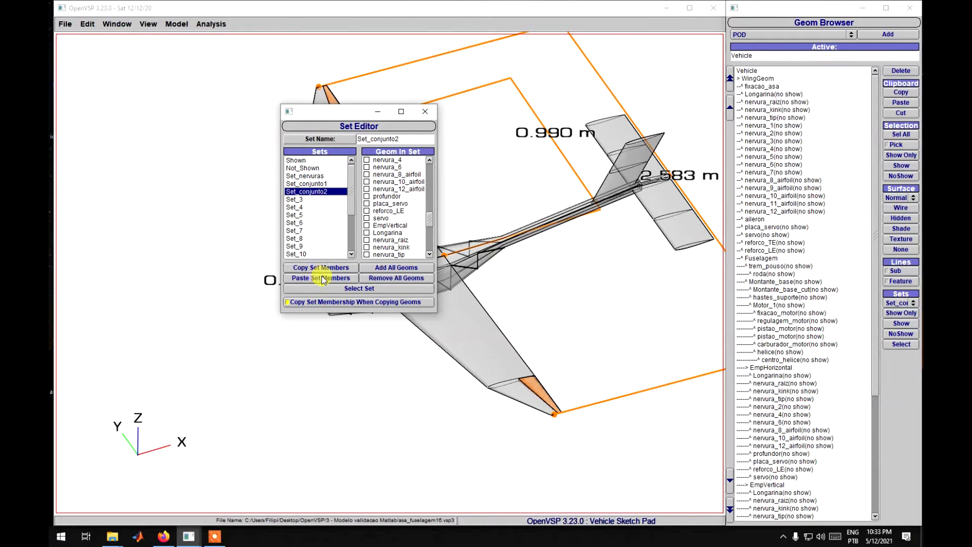
{"action": "left_click", "coordinate": [323, 280]}
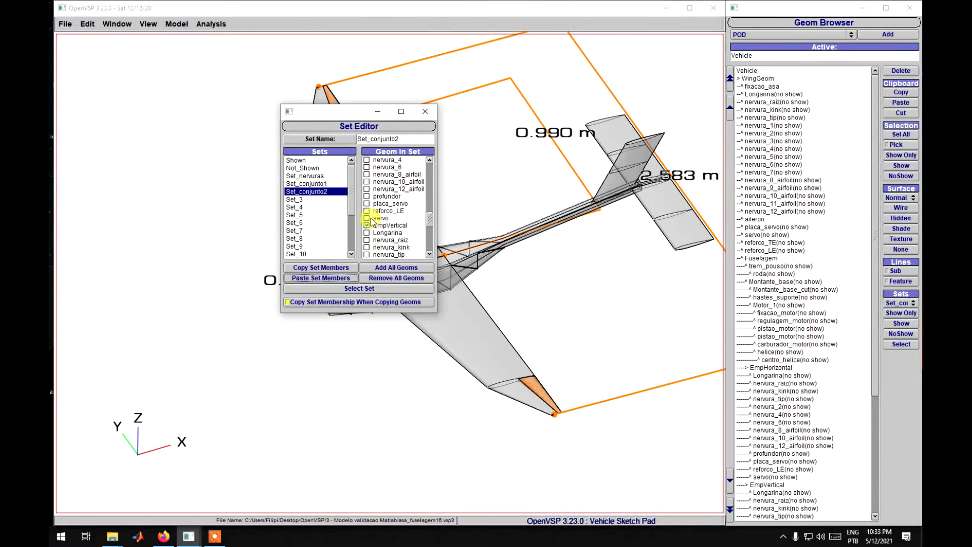
{"action": "left_click", "coordinate": [424, 111]}
Select all components of the aircraft and show them
{"action": "middle_click_drag", "start_coordinate": [609, 334], "coordinate": [597, 375]}
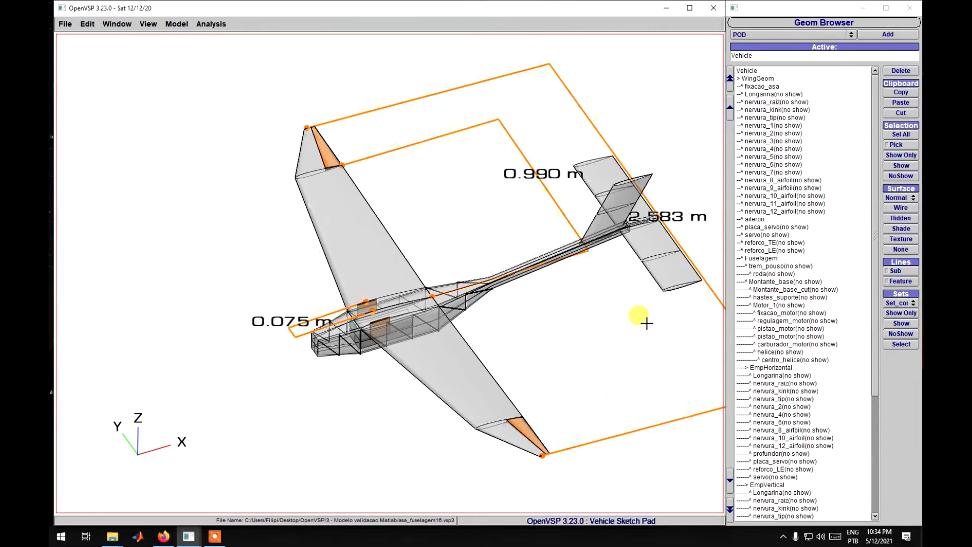
{"action": "left_click", "coordinate": [901, 135]}
{"action": "left_click", "coordinate": [902, 165]}
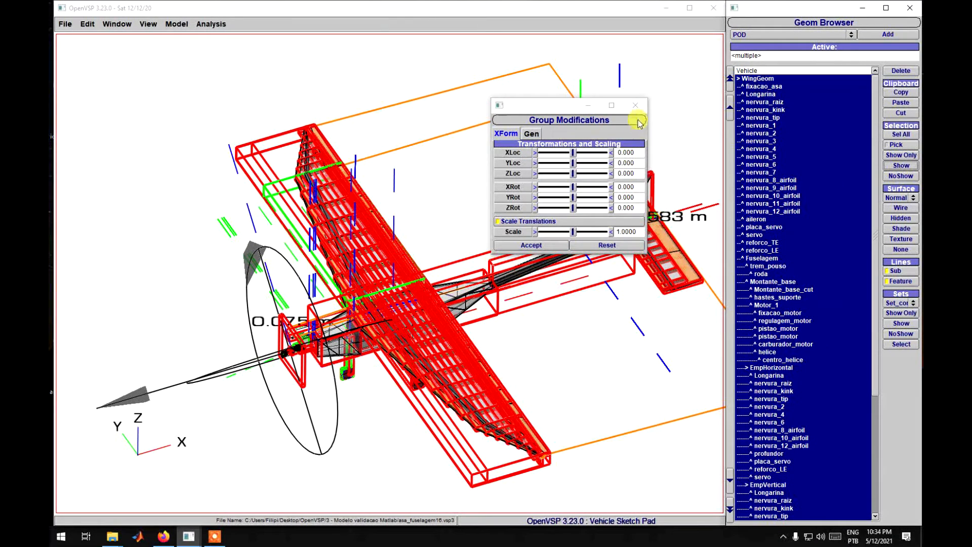
Hide the members of Set_nervuras, Set_conjunto1 and Set_conjunto2 and close the carburador_motor properties
{"action": "left_click", "coordinate": [803, 344]}
{"action": "left_click", "coordinate": [901, 303]}
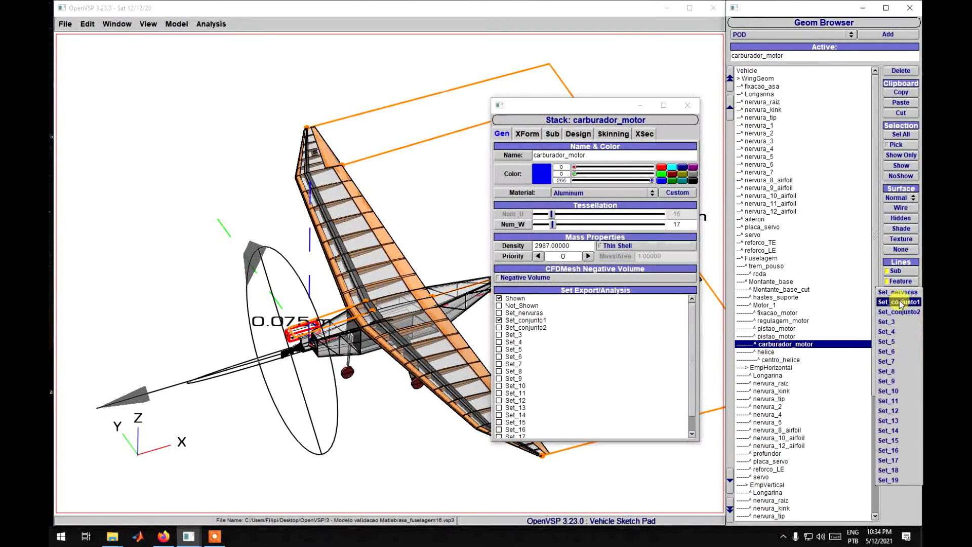
{"action": "left_click", "coordinate": [896, 292]}
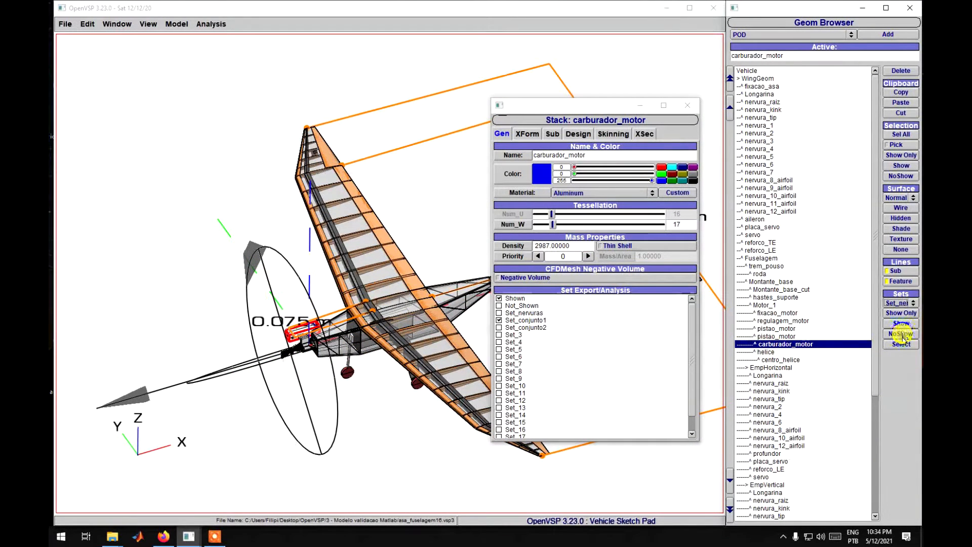
{"action": "left_click", "coordinate": [904, 337]}
{"action": "left_click", "coordinate": [900, 303]}
{"action": "left_click", "coordinate": [899, 311]}
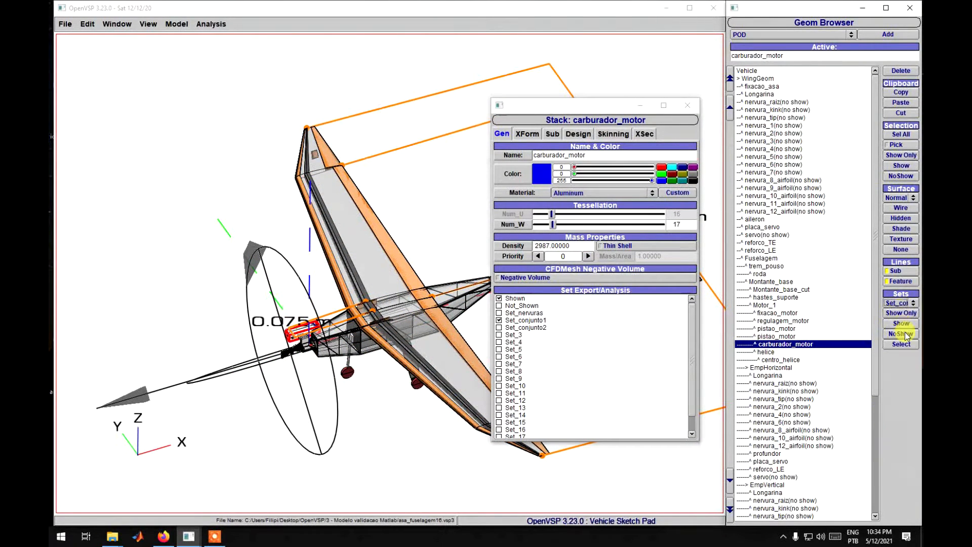
{"action": "left_click", "coordinate": [905, 334]}
{"action": "left_click", "coordinate": [901, 303]}
{"action": "left_click", "coordinate": [900, 313]}
{"action": "left_click", "coordinate": [901, 334]}
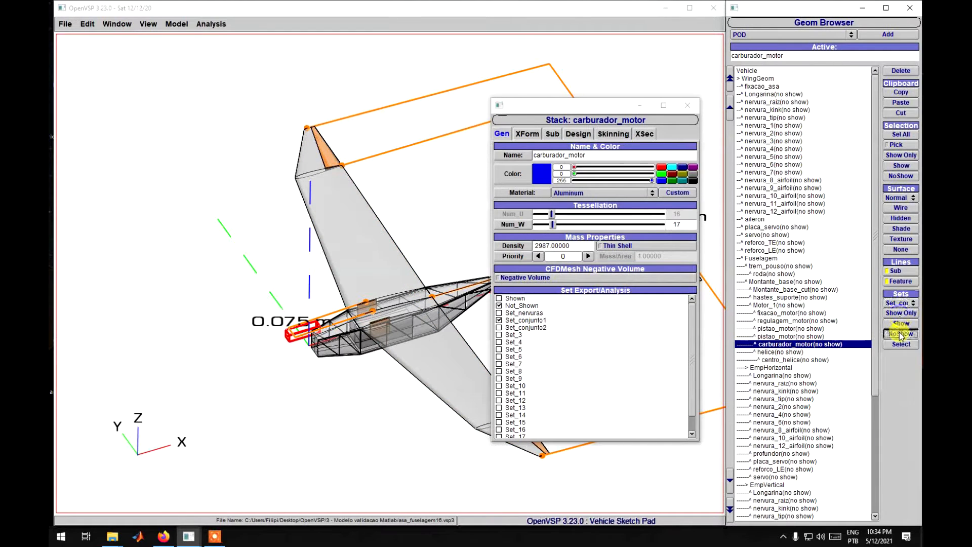
{"action": "left_click", "coordinate": [687, 105]}
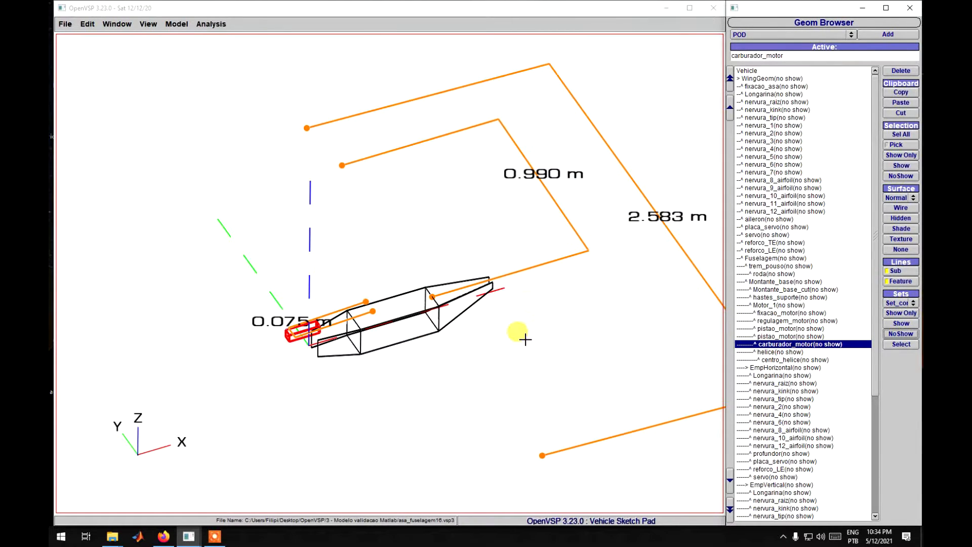
Examine the parts still visible from several angles and check the component list for geometry outside the three hidden sets
{"action": "left_click_drag", "start_coordinate": [521, 333], "coordinate": [591, 310]}
{"action": "left_click", "coordinate": [784, 376]}
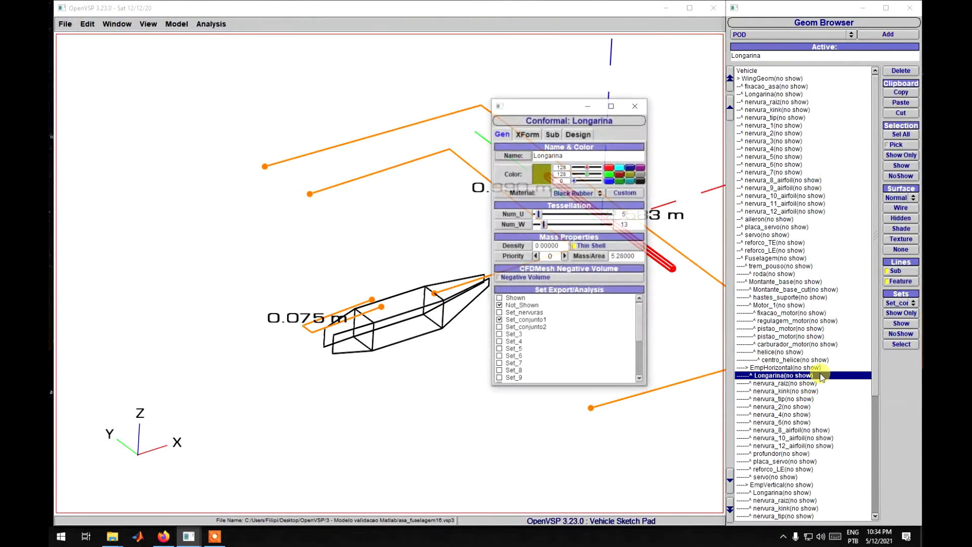
{"action": "left_click", "coordinate": [635, 105]}
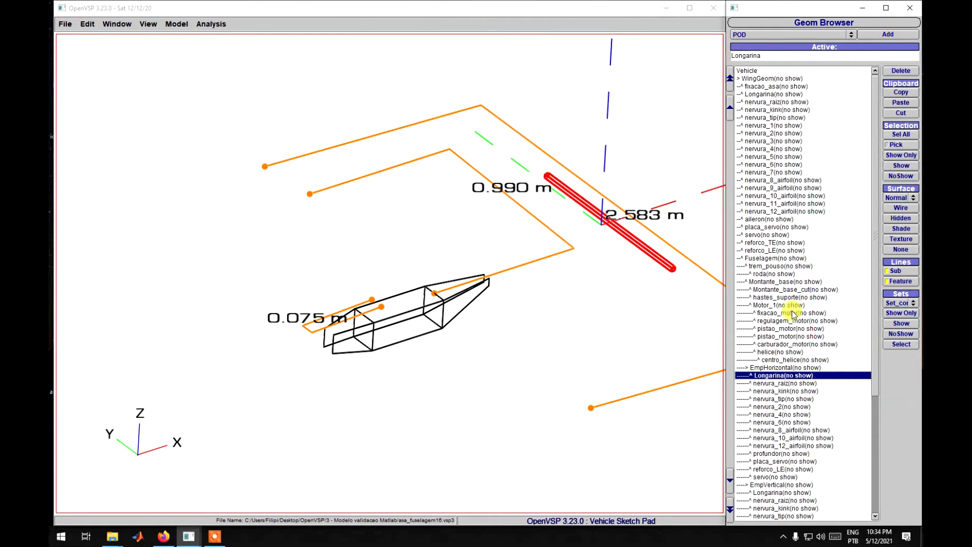
{"action": "scroll", "coordinate": [798, 332], "scroll_direction": "down", "scroll_amount": 3}
{"action": "scroll", "coordinate": [491, 354], "scroll_direction": "up", "scroll_amount": 2}
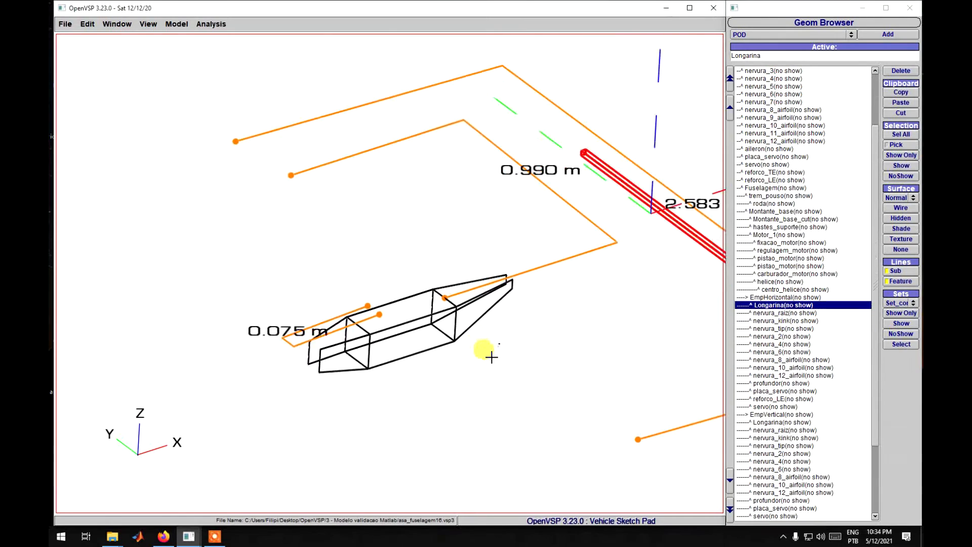
{"action": "scroll", "coordinate": [492, 358], "scroll_direction": "down", "scroll_amount": 2}
{"action": "left_click_drag", "start_coordinate": [341, 380], "coordinate": [463, 397]}
{"action": "scroll", "coordinate": [796, 384], "scroll_direction": "up", "scroll_amount": 3}
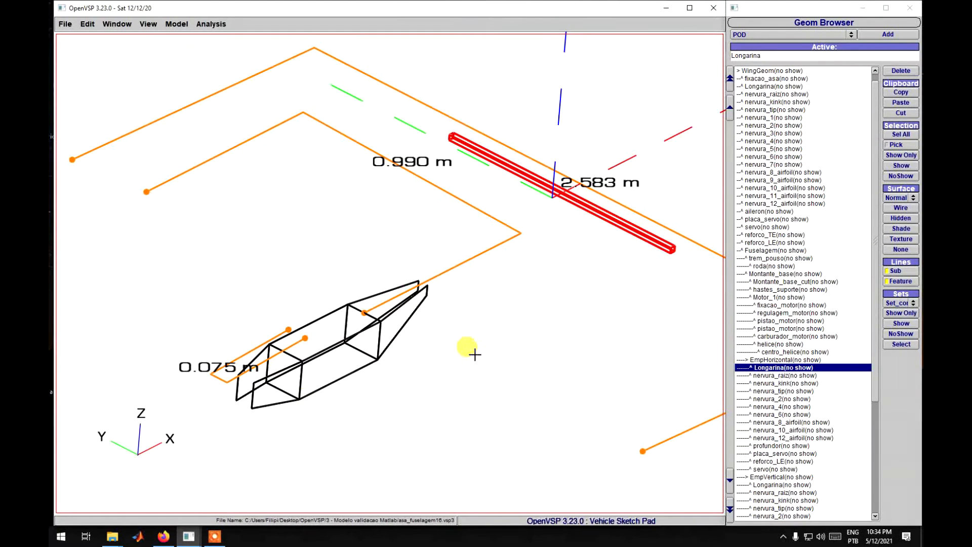
{"action": "left_click_drag", "start_coordinate": [474, 355], "coordinate": [557, 354]}
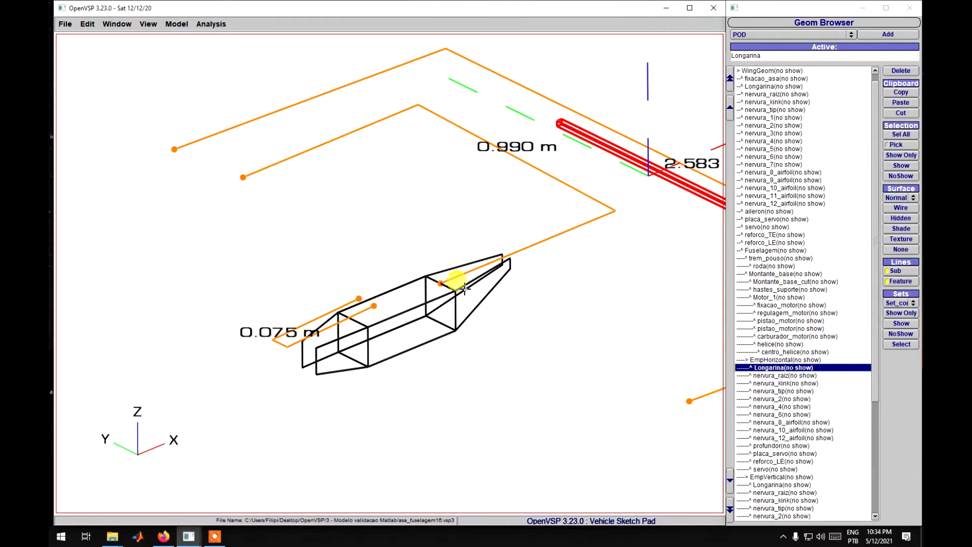
{"action": "right_click_drag", "start_coordinate": [465, 289], "coordinate": [465, 310]}
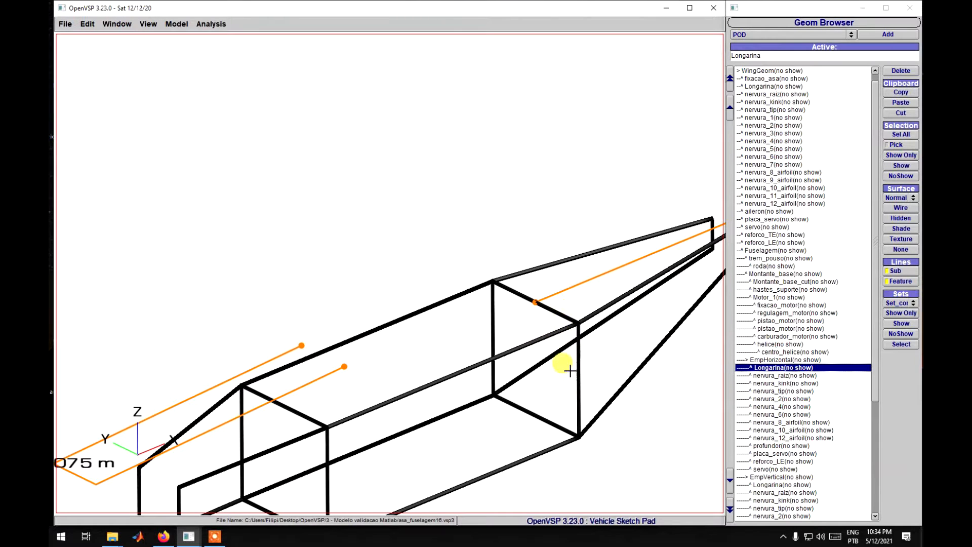
{"action": "right_click_drag", "start_coordinate": [571, 402], "coordinate": [562, 387]}
{"action": "left_click_drag", "start_coordinate": [409, 325], "coordinate": [432, 375]}
{"action": "left_click_drag", "start_coordinate": [471, 313], "coordinate": [446, 354]}
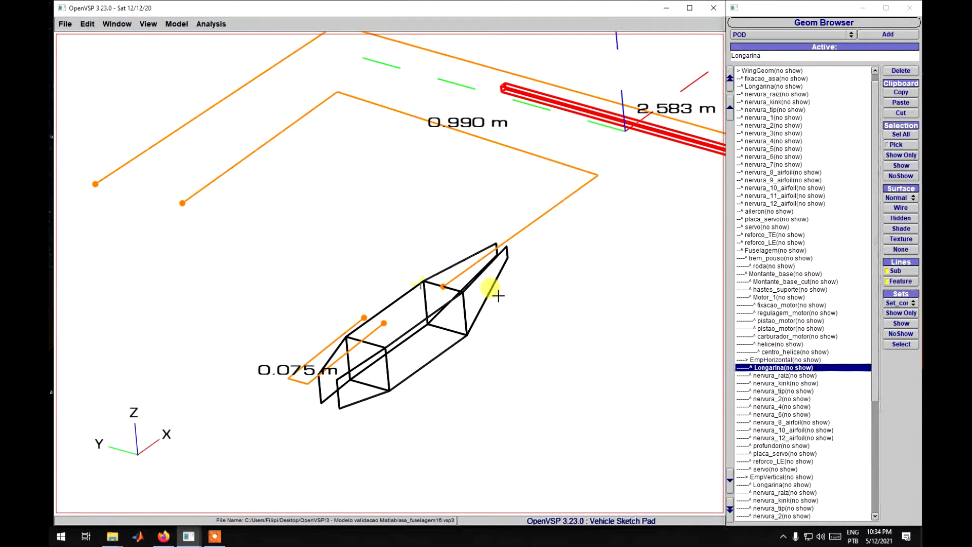
{"action": "scroll", "coordinate": [777, 369], "scroll_direction": "down", "scroll_amount": 5}
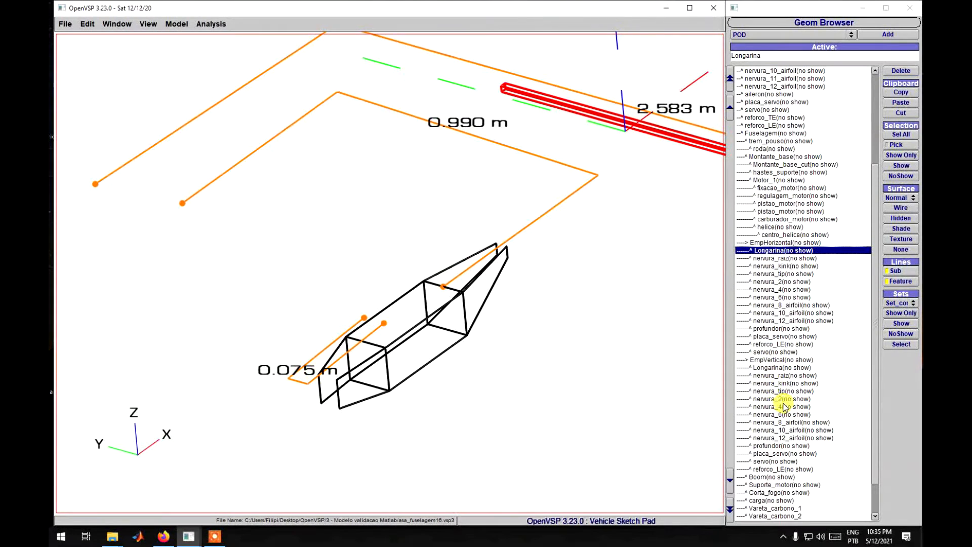
{"action": "left_click_drag", "start_coordinate": [784, 399], "coordinate": [785, 385]}
{"action": "left_click", "coordinate": [773, 305]}
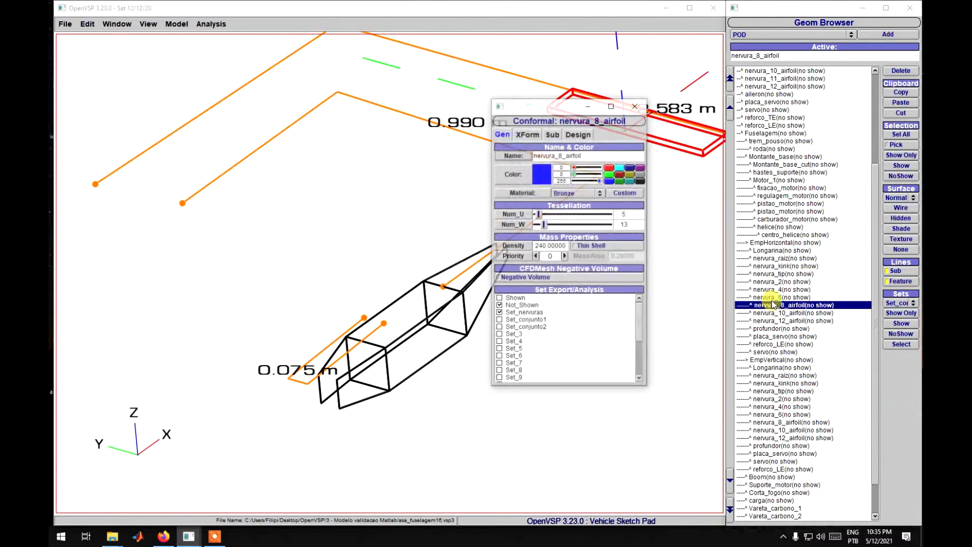
{"action": "left_click", "coordinate": [634, 106]}
{"action": "scroll", "coordinate": [840, 255], "scroll_direction": "up", "scroll_amount": 3}
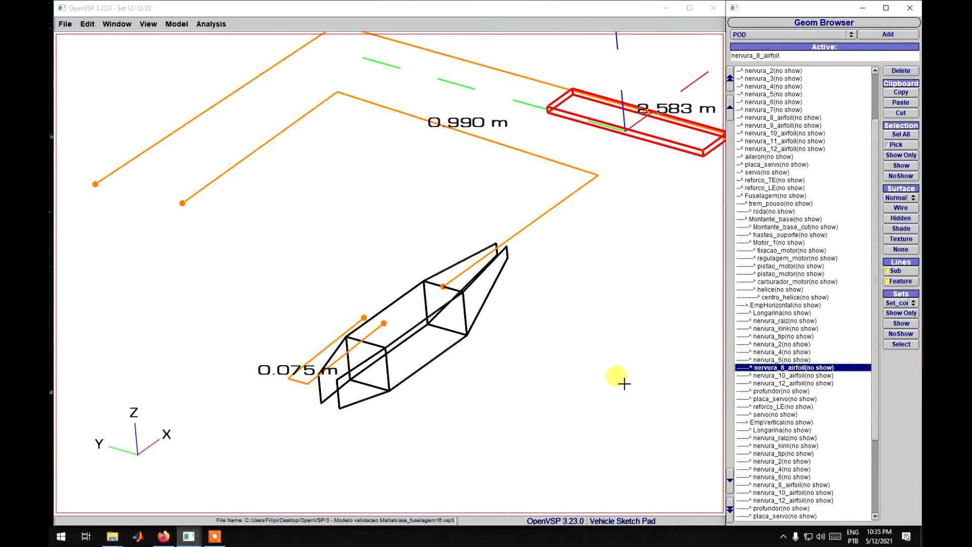
{"action": "scroll", "coordinate": [803, 406], "scroll_direction": "up", "scroll_amount": 5}
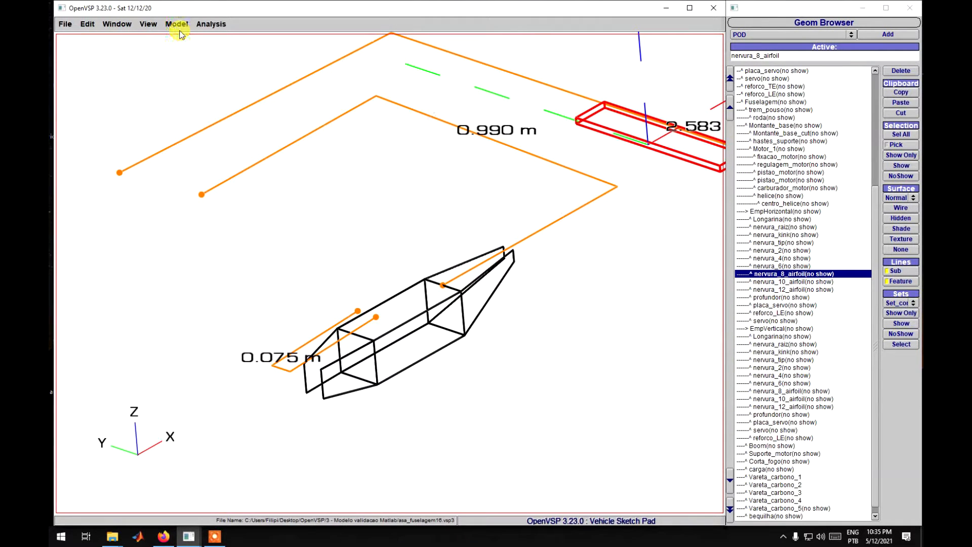
Open the Set Editor and rename Set_3 as Set_excluido
{"action": "left_click", "coordinate": [177, 24]}
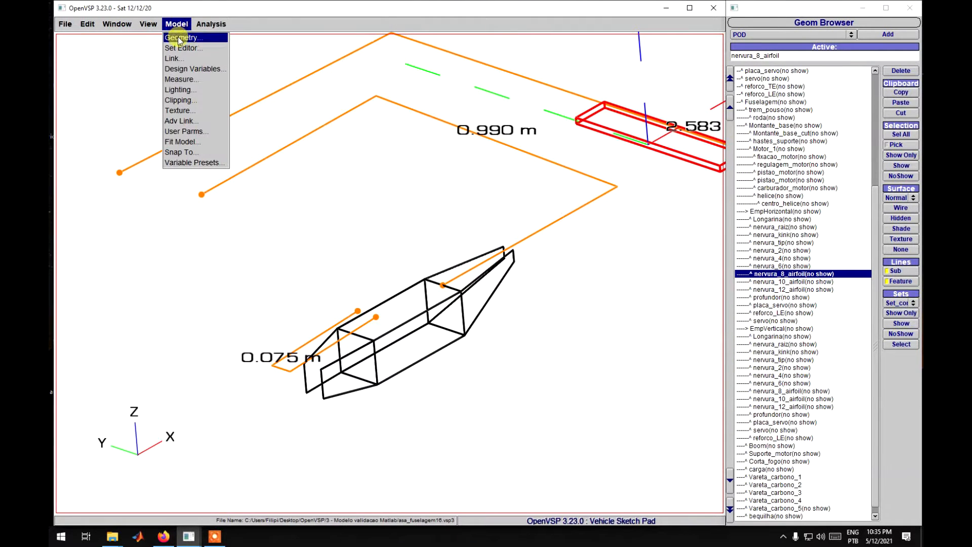
{"action": "left_click", "coordinate": [181, 48]}
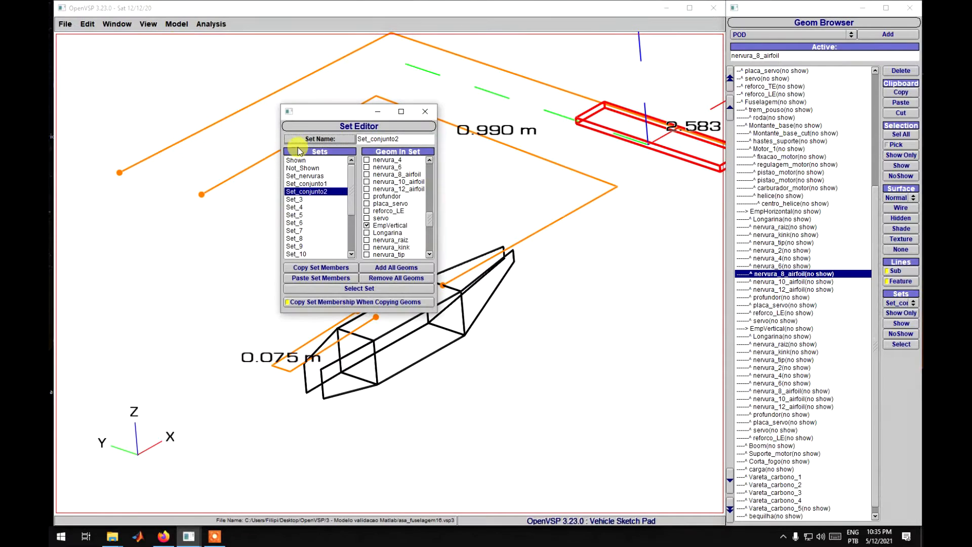
{"action": "left_click", "coordinate": [302, 200]}
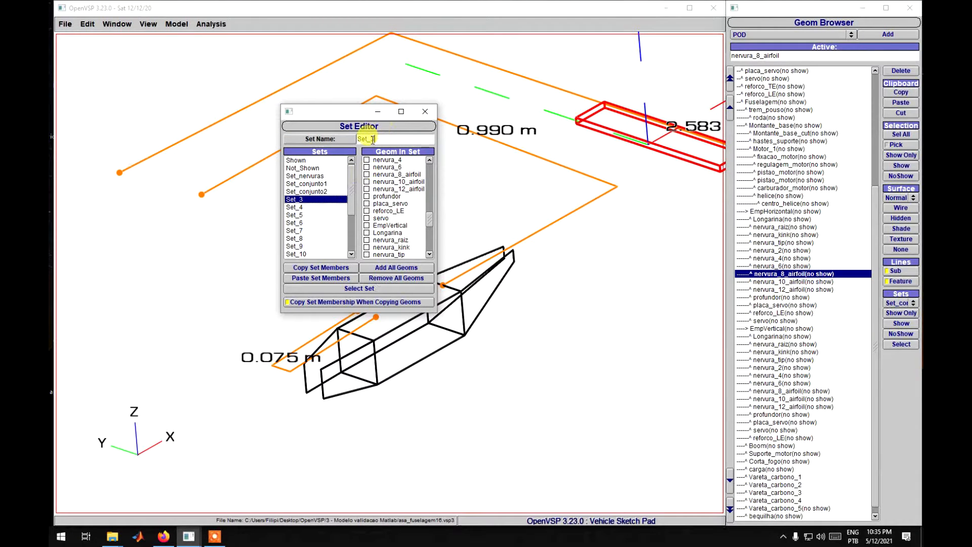
{"action": "key", "text": "BackSpace"}
{"action": "type", "text": "excluido"}
{"action": "key", "text": "Return"}
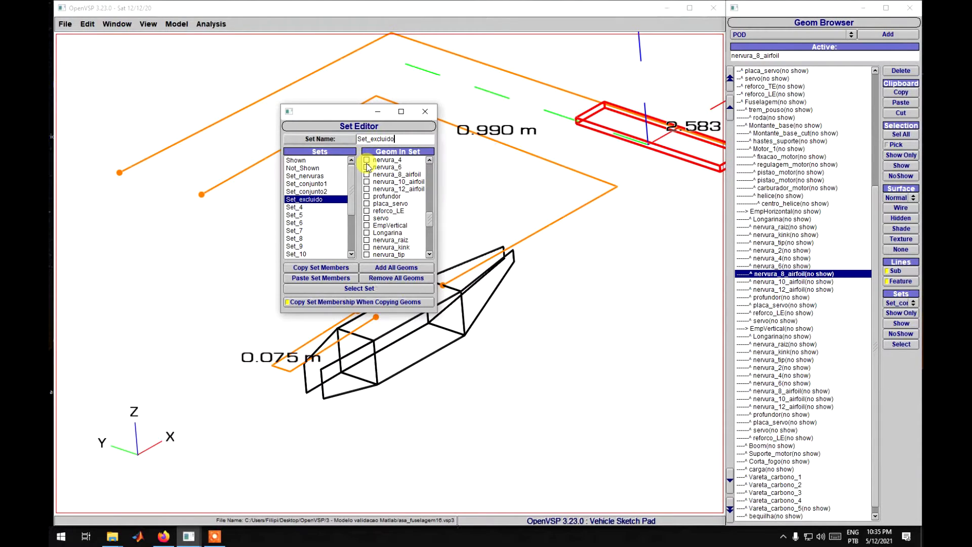
Copy the members of the Shown set into Set_excluido and close the Set Editor
{"action": "left_click", "coordinate": [293, 160]}
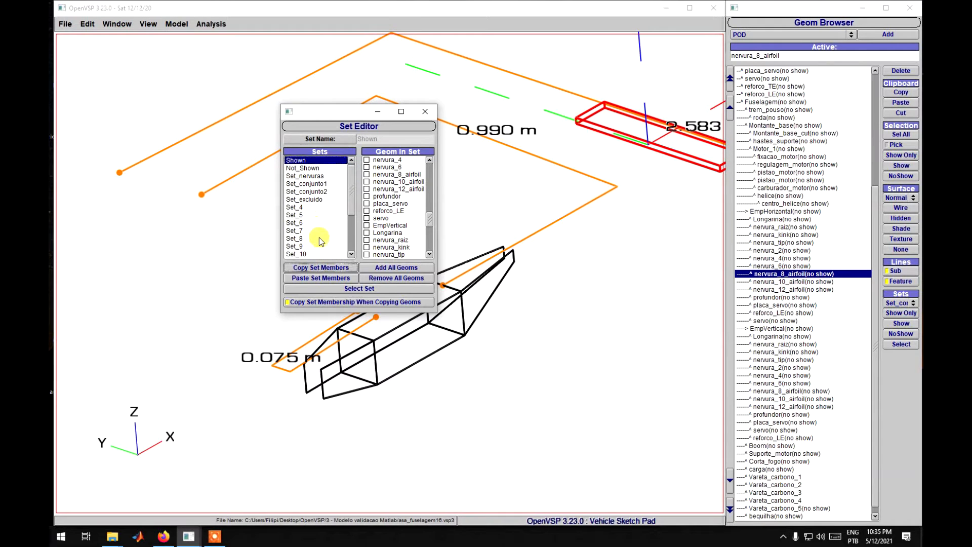
{"action": "left_click", "coordinate": [307, 200]}
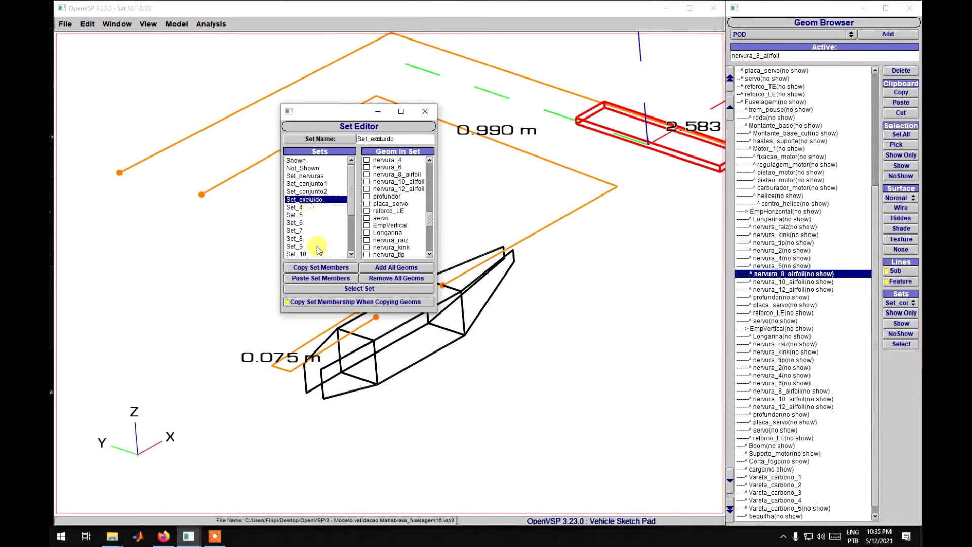
{"action": "left_click", "coordinate": [321, 278]}
{"action": "left_click", "coordinate": [426, 119]}
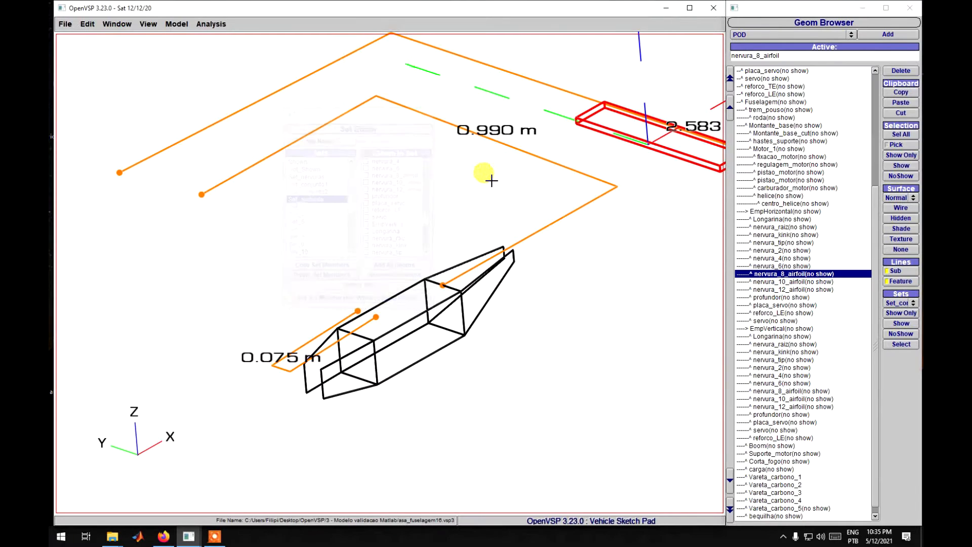
Select all components of the aircraft, show them and close the group modifications window
{"action": "left_click", "coordinate": [901, 135]}
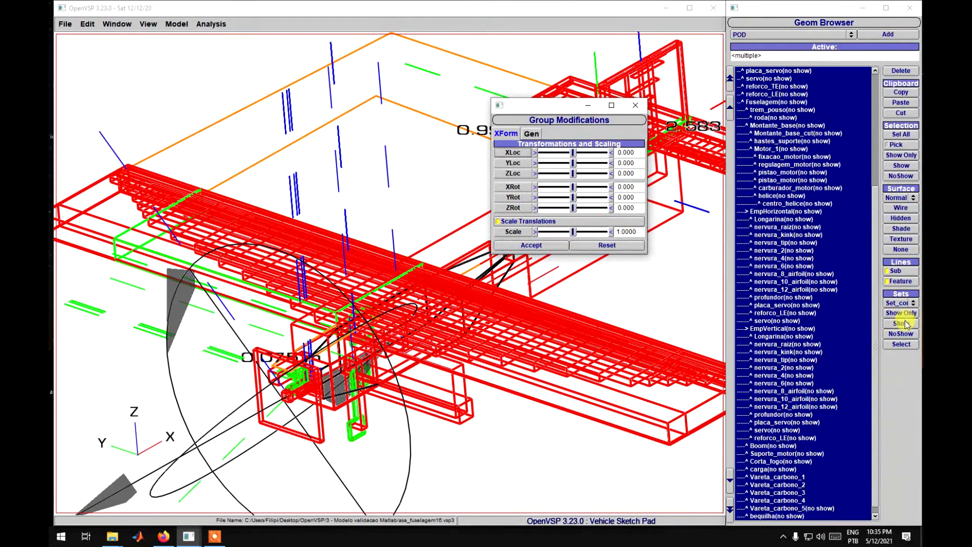
{"action": "left_click", "coordinate": [901, 165]}
{"action": "left_click", "coordinate": [635, 105]}
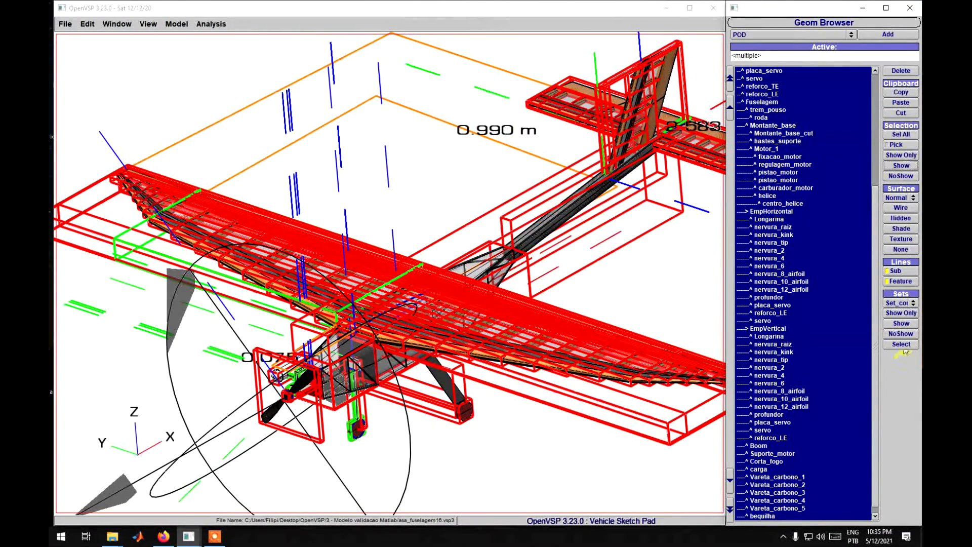
Hide the members of Set_excluido and clear the component selection to view the remaining aircraft from the side
{"action": "left_click", "coordinate": [902, 306]}
{"action": "left_click", "coordinate": [902, 316]}
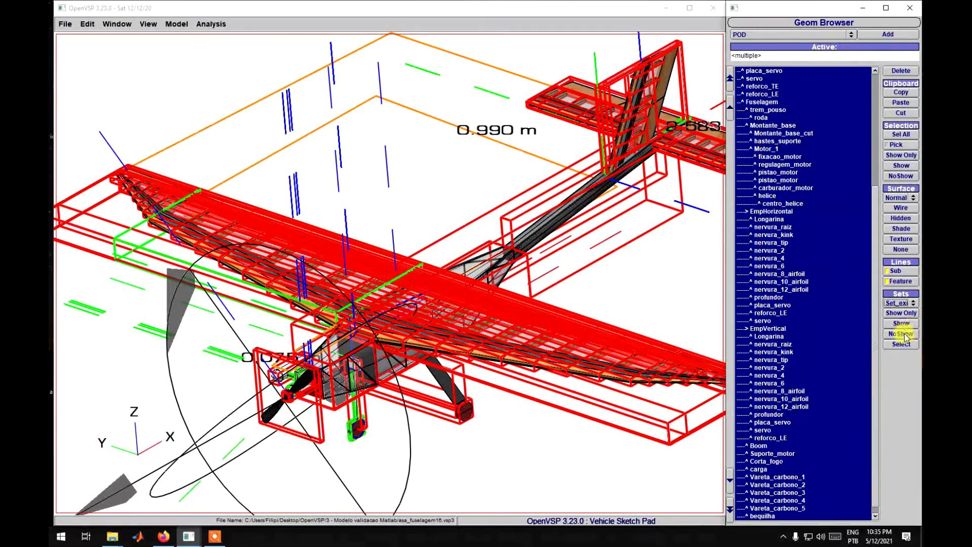
{"action": "left_click", "coordinate": [901, 334]}
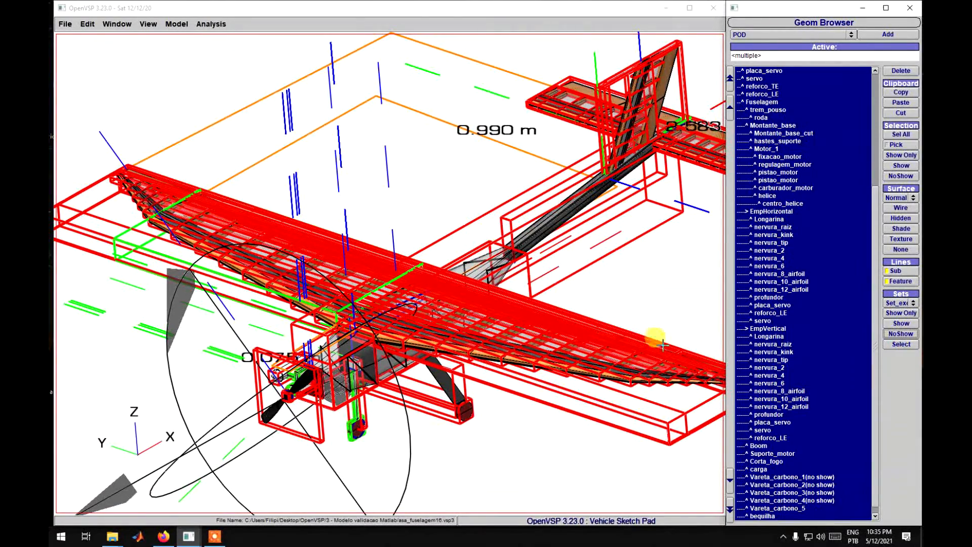
{"action": "left_click_drag", "start_coordinate": [631, 366], "coordinate": [621, 372]}
{"action": "scroll", "coordinate": [750, 354], "scroll_direction": "up", "scroll_amount": 7}
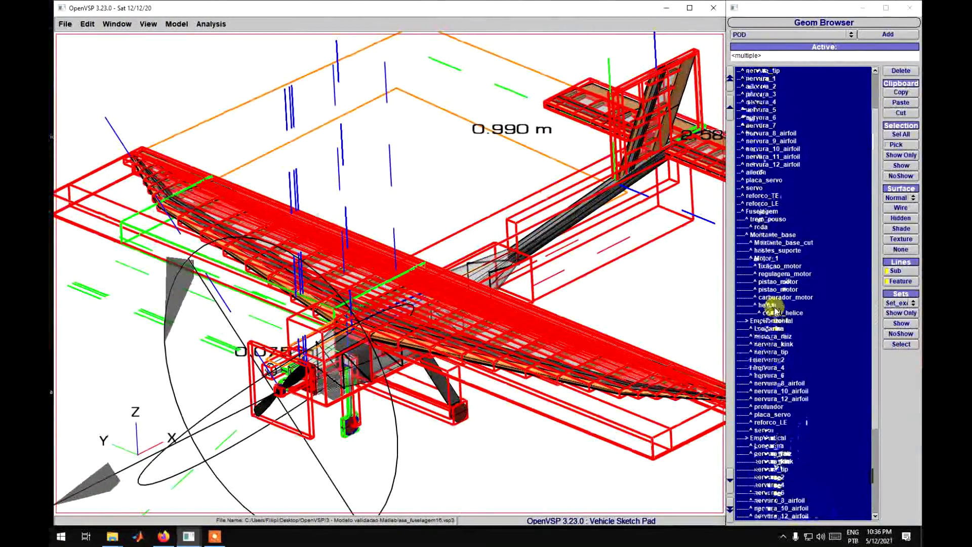
{"action": "left_click", "coordinate": [748, 71]}
{"action": "left_click_drag", "start_coordinate": [582, 309], "coordinate": [360, 318]}
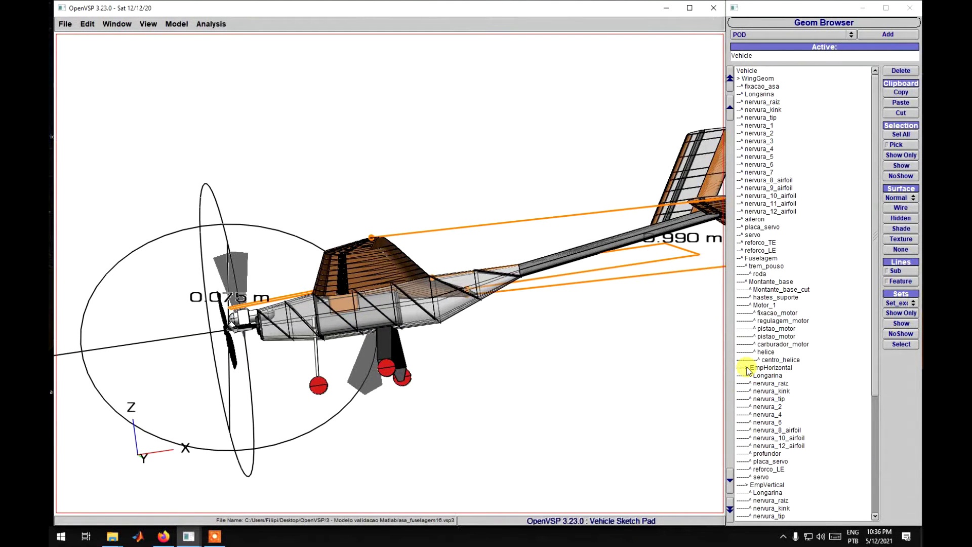
Hide Set_nervuras, Set_conjunto1 and Set_conjunto2 one after another to check that the sets cover the whole aircraft
{"action": "left_click", "coordinate": [904, 303]}
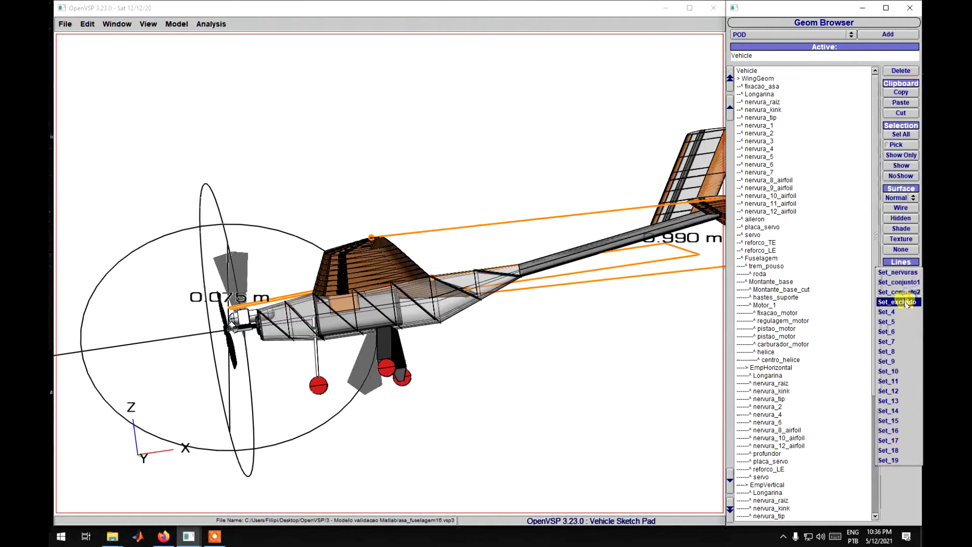
{"action": "left_click", "coordinate": [898, 273]}
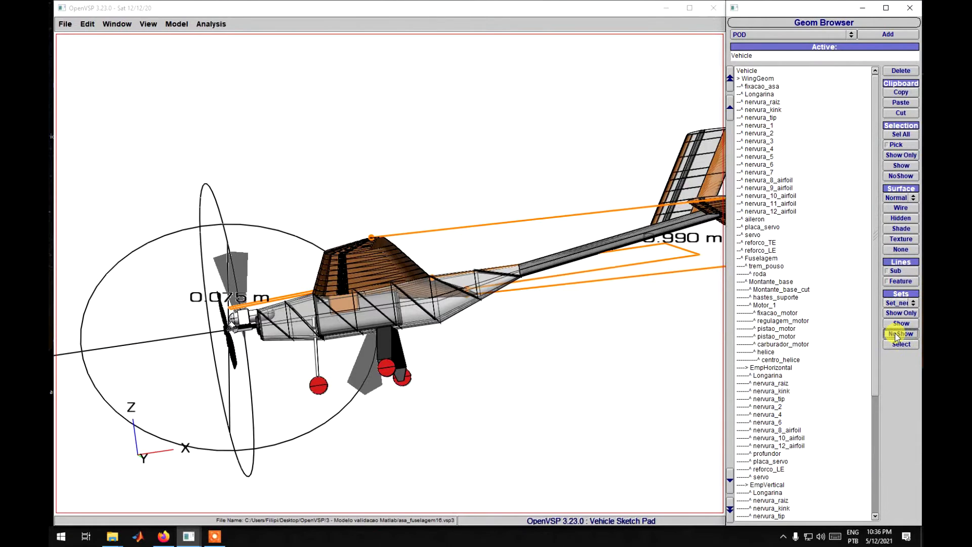
{"action": "left_click", "coordinate": [897, 335]}
{"action": "left_click", "coordinate": [897, 302]}
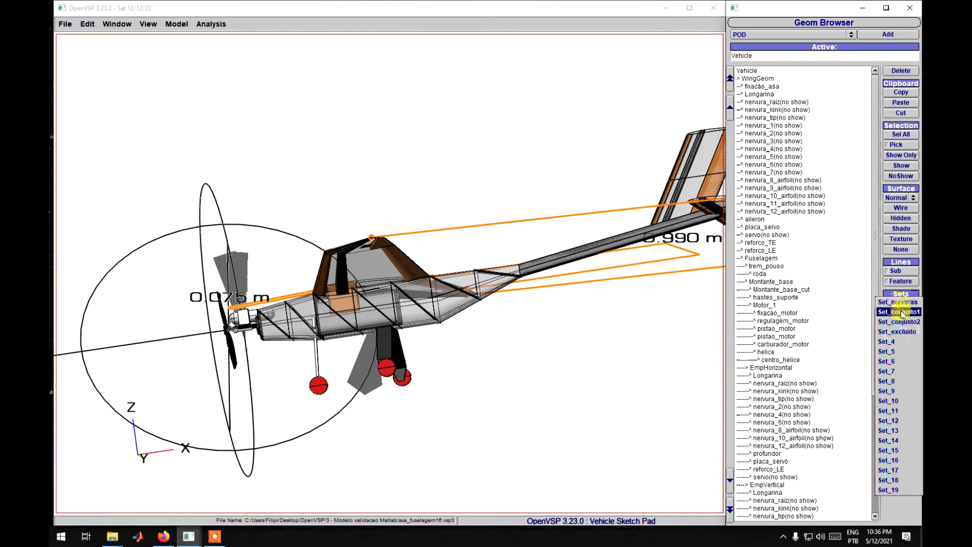
{"action": "left_click", "coordinate": [897, 310]}
{"action": "left_click", "coordinate": [904, 335]}
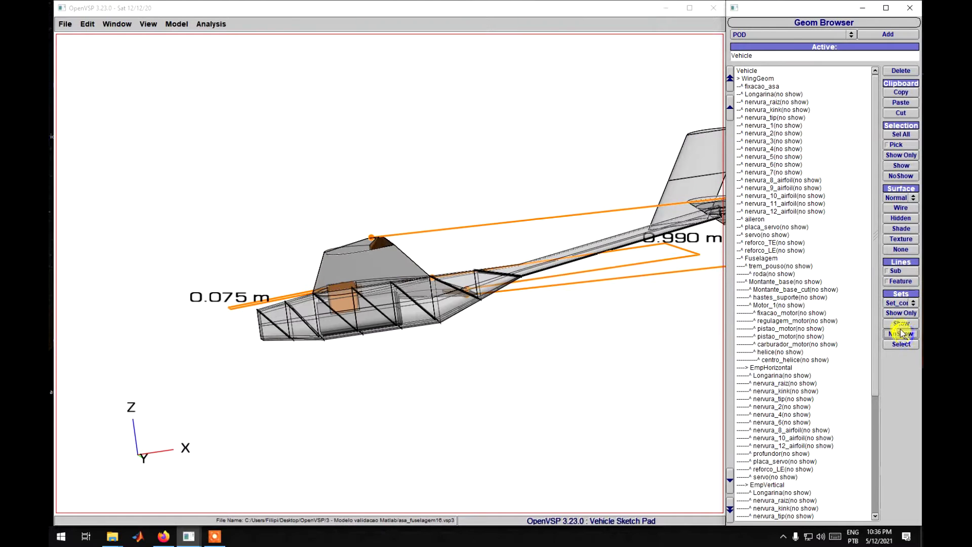
{"action": "left_click", "coordinate": [898, 303]}
{"action": "left_click", "coordinate": [900, 315]}
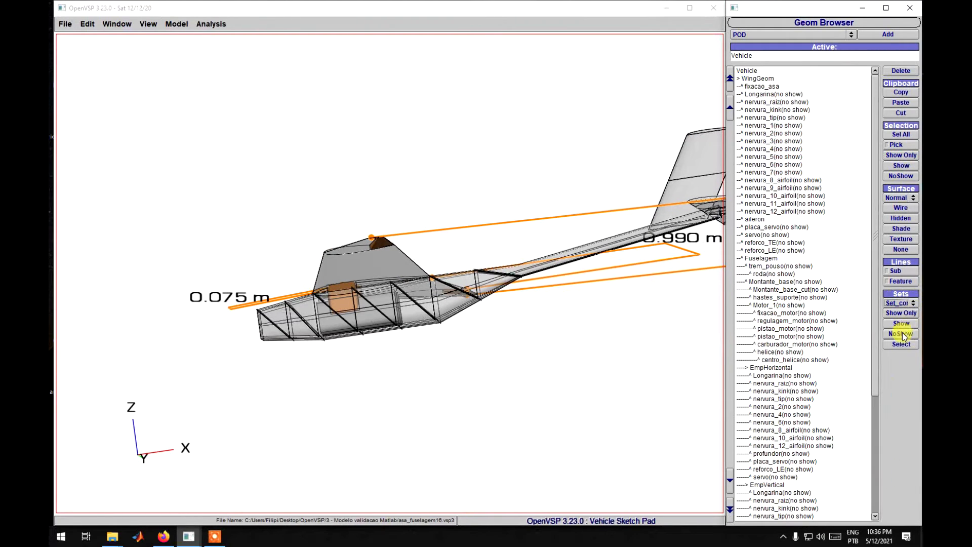
{"action": "left_click", "coordinate": [902, 334]}
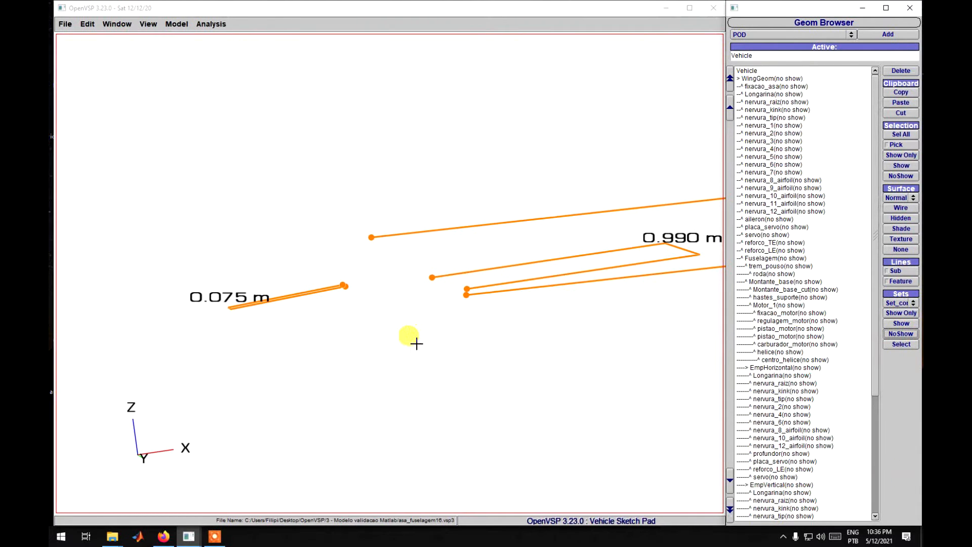
Show only the conjunto set that holds the wing, ailerons, fuselage and tail surfaces, and view the aircraft in perspective
{"action": "left_click_drag", "start_coordinate": [417, 343], "coordinate": [442, 336]}
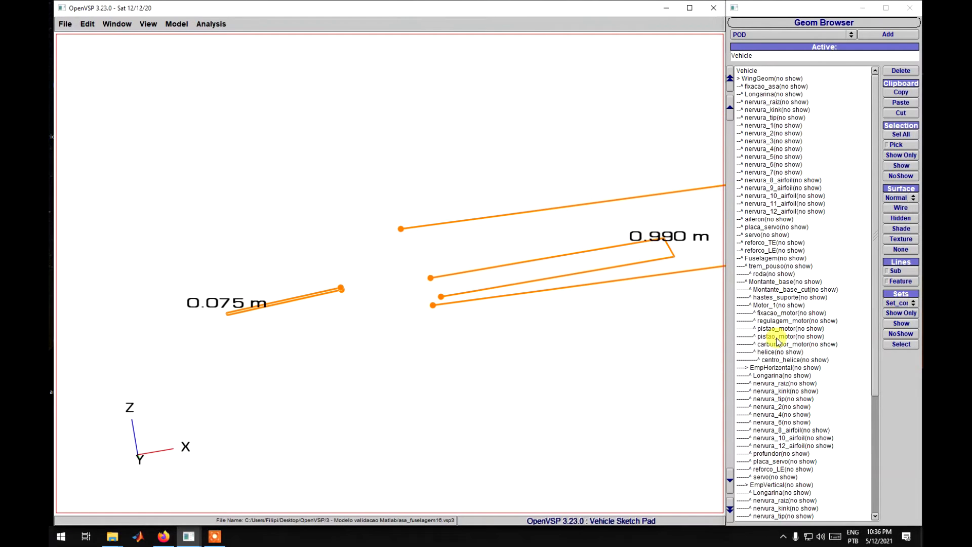
{"action": "left_click", "coordinate": [899, 307]}
{"action": "left_click", "coordinate": [898, 307]}
{"action": "left_click", "coordinate": [901, 325]}
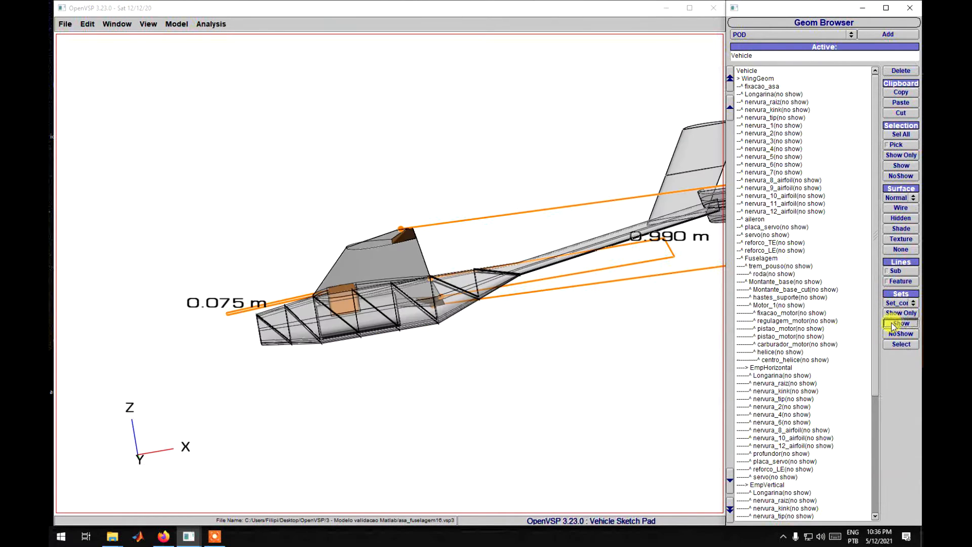
{"action": "left_click_drag", "start_coordinate": [418, 412], "coordinate": [512, 412]}
{"action": "left_click_drag", "start_coordinate": [539, 345], "coordinate": [412, 378]}
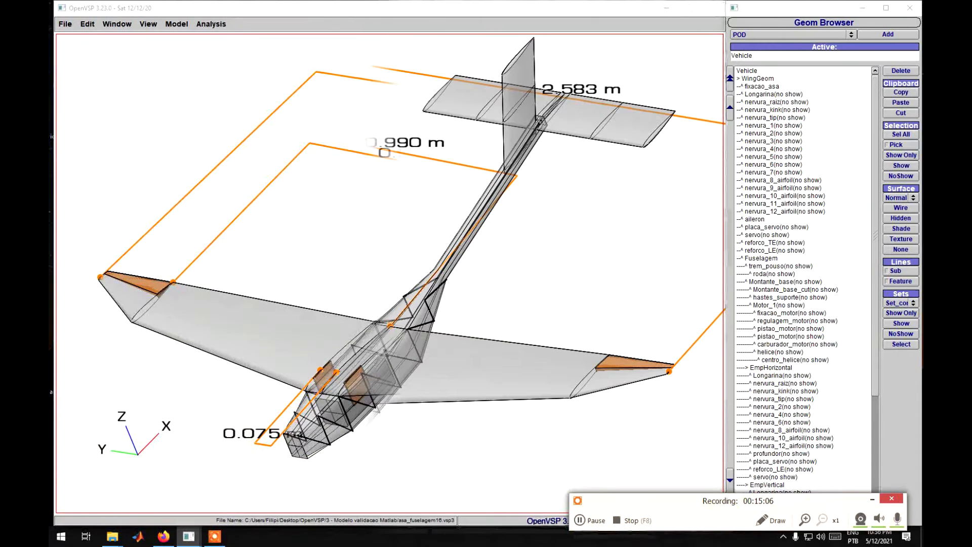
{"action": "left_click_drag", "start_coordinate": [373, 152], "coordinate": [456, 355]}
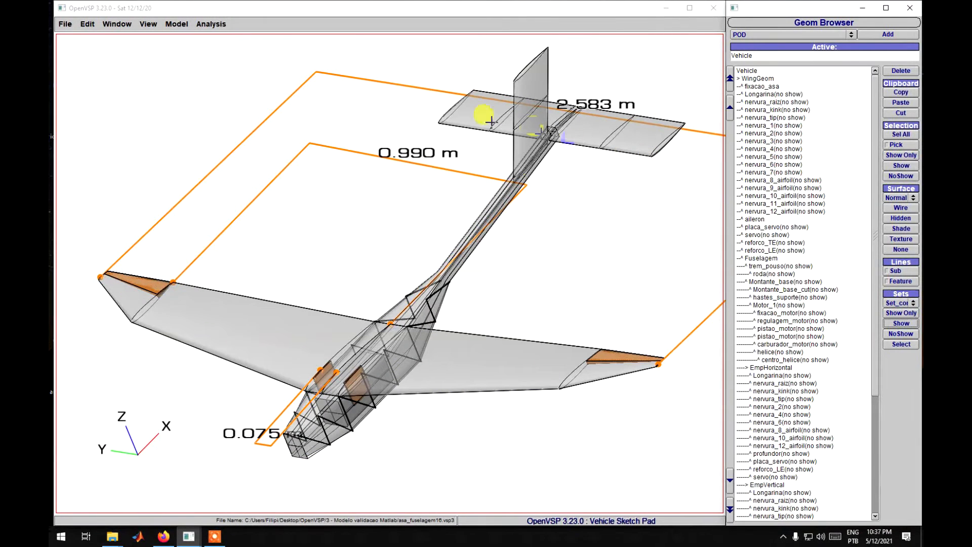
Save the model as a new file named asa_fuselagem17.vsp3 in the same folder
{"action": "left_click", "coordinate": [65, 24]}
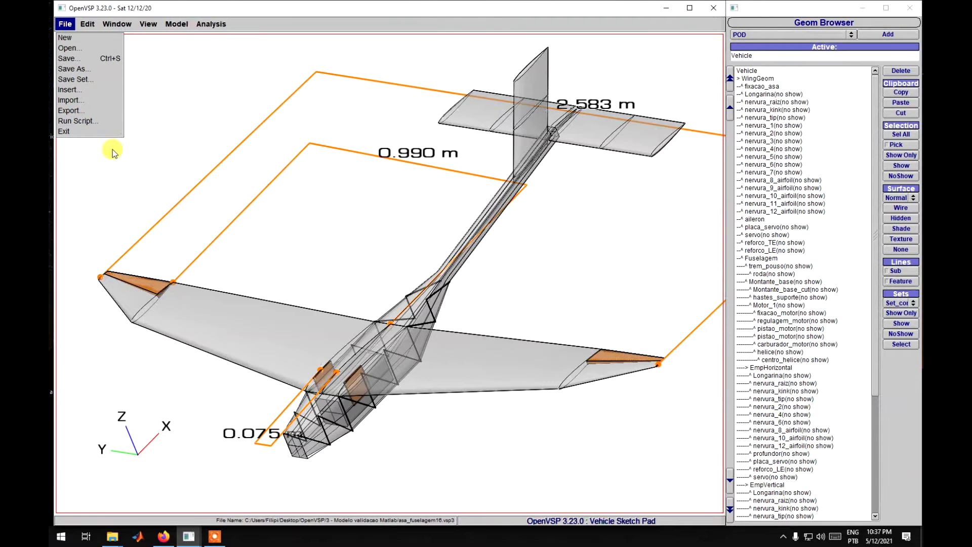
{"action": "left_click", "coordinate": [76, 70]}
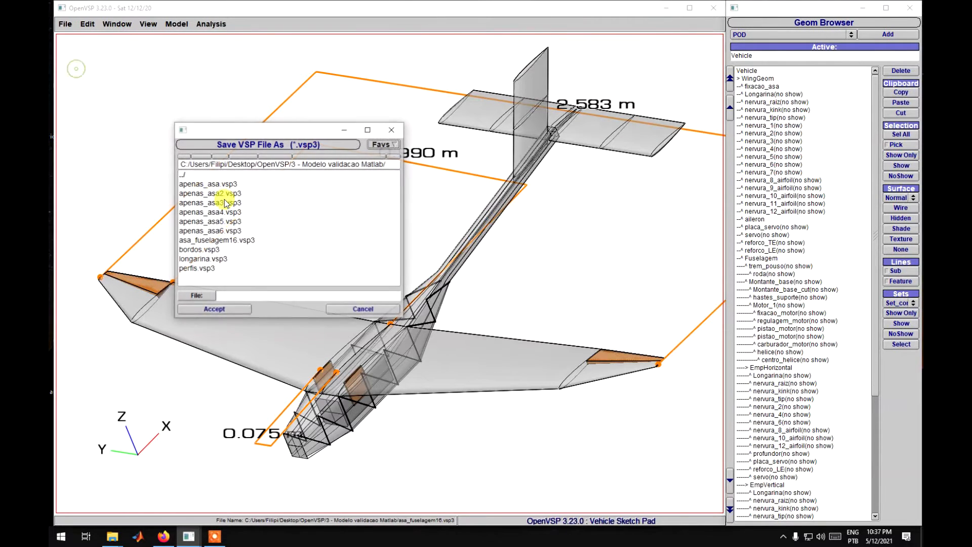
{"action": "left_click", "coordinate": [226, 240]}
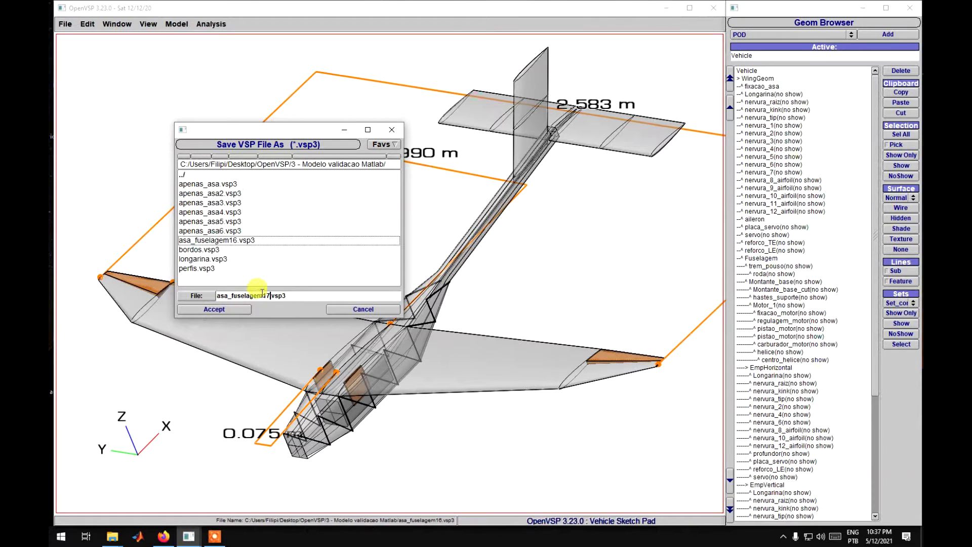
{"action": "left_click", "coordinate": [214, 309]}
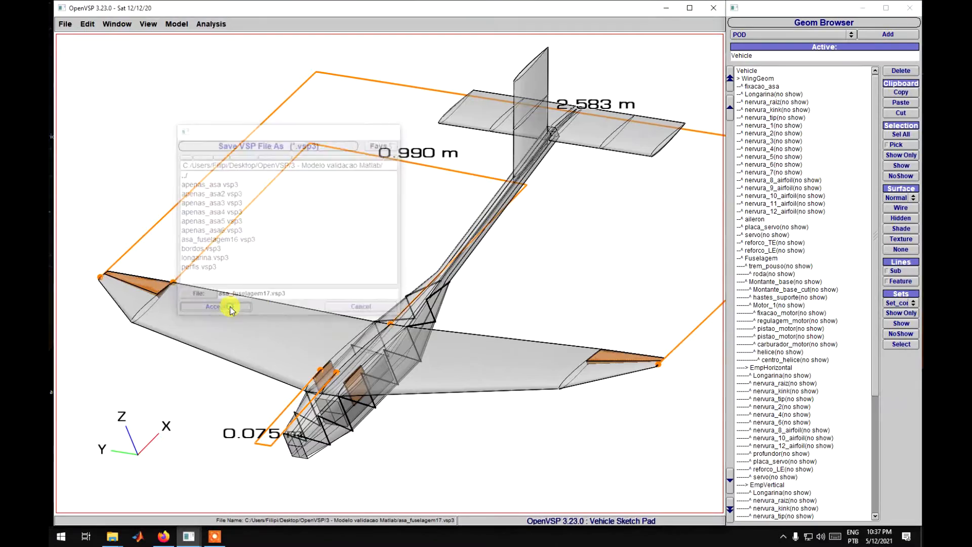
Bring up the Mass Properties analysis and place its window clear of the aircraft's nose and fuselage
{"action": "left_click_drag", "start_coordinate": [347, 286], "coordinate": [386, 277]}
{"action": "left_click_drag", "start_coordinate": [504, 343], "coordinate": [618, 234]}
{"action": "right_click_drag", "start_coordinate": [617, 234], "coordinate": [593, 319]}
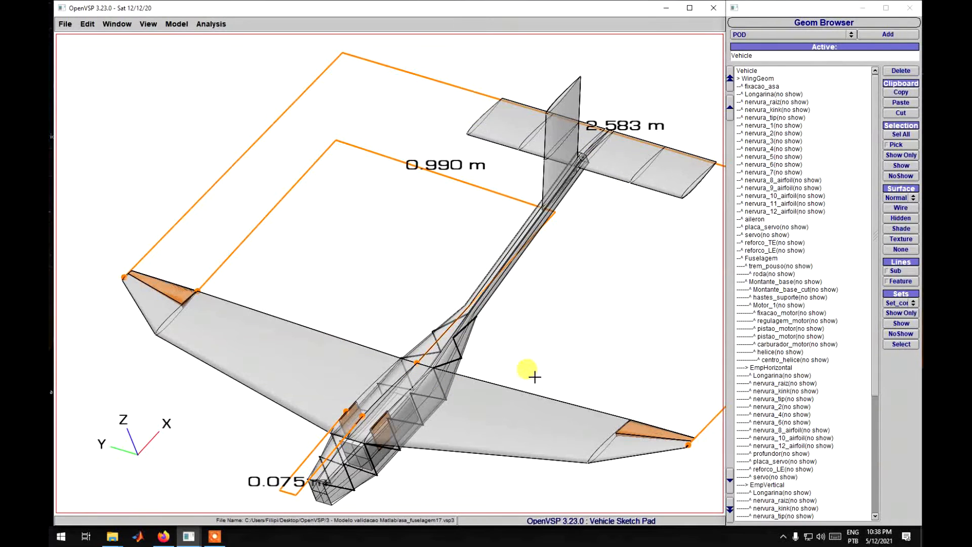
{"action": "right_click_drag", "start_coordinate": [532, 373], "coordinate": [623, 338]}
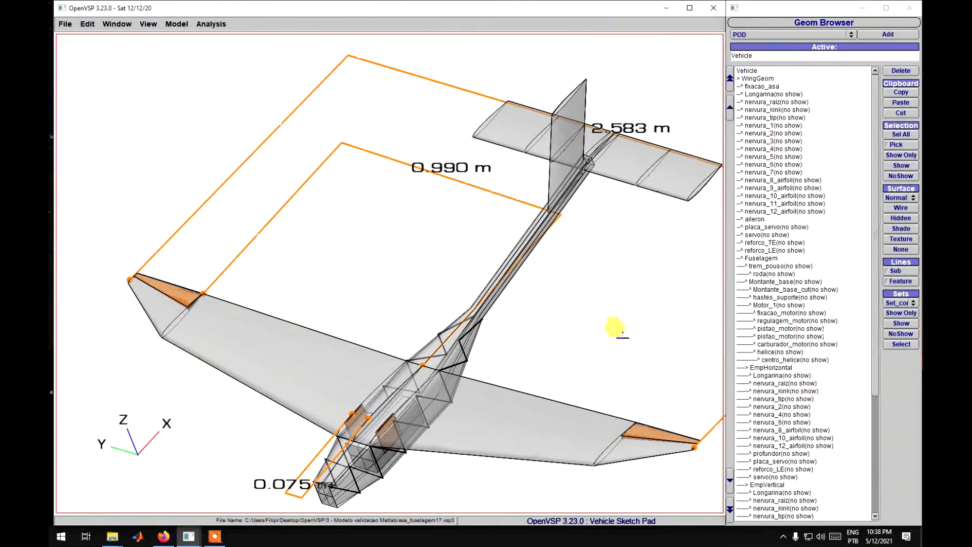
{"action": "left_click", "coordinate": [212, 25]}
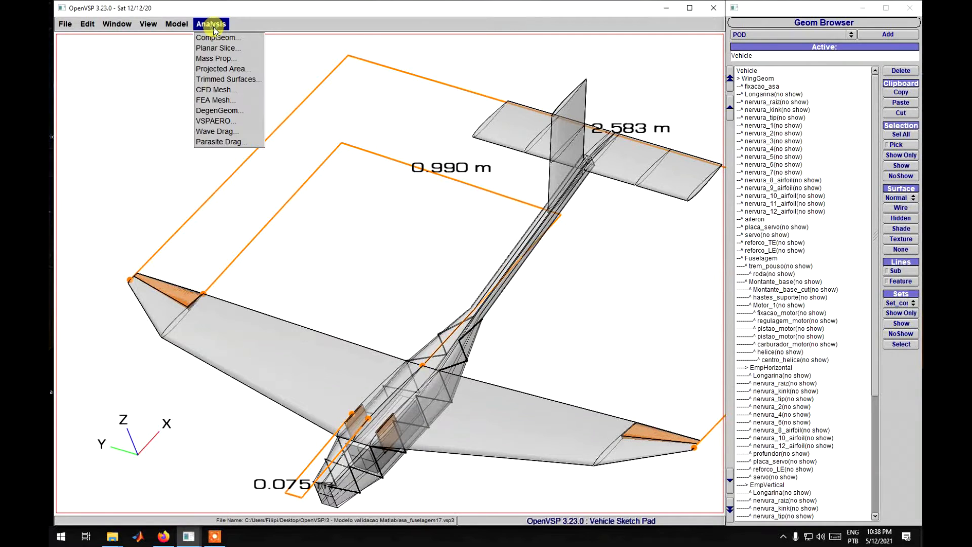
{"action": "left_click", "coordinate": [215, 59]}
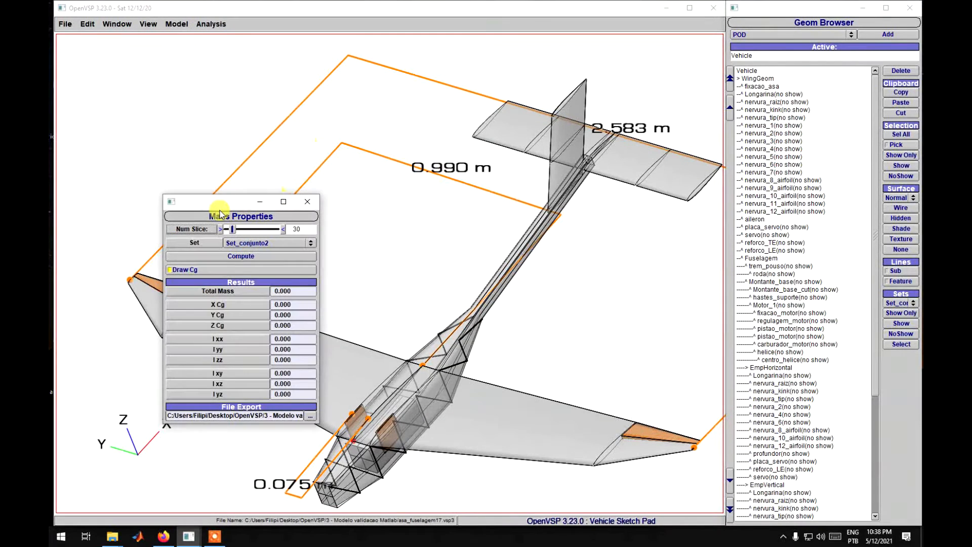
{"action": "left_click_drag", "start_coordinate": [212, 212], "coordinate": [596, 190]}
Go through Shown, Set_nervuras, Set_conjunto1 and Set_conjunto2 as the set for the Mass Properties analysis
{"action": "left_click", "coordinate": [627, 227]}
{"action": "left_click", "coordinate": [630, 181]}
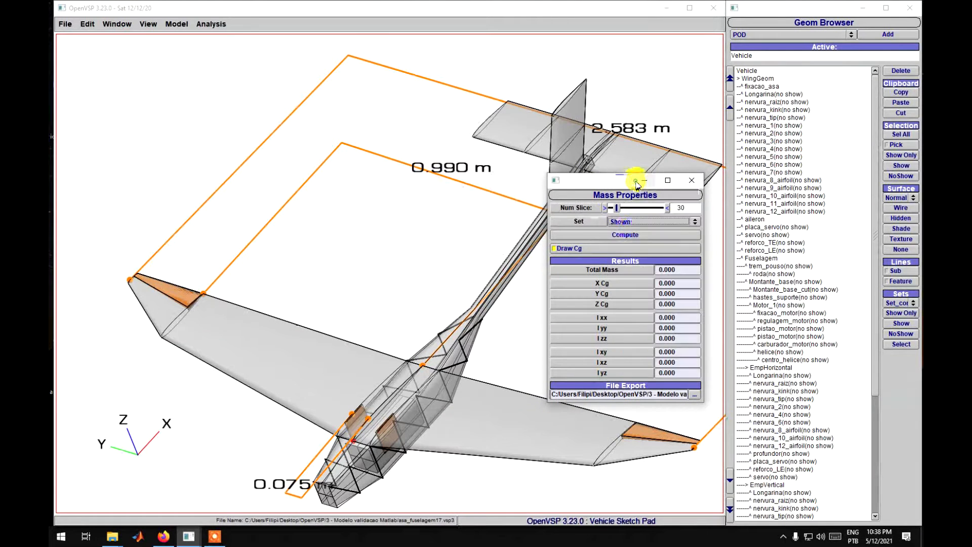
{"action": "left_click", "coordinate": [628, 224]}
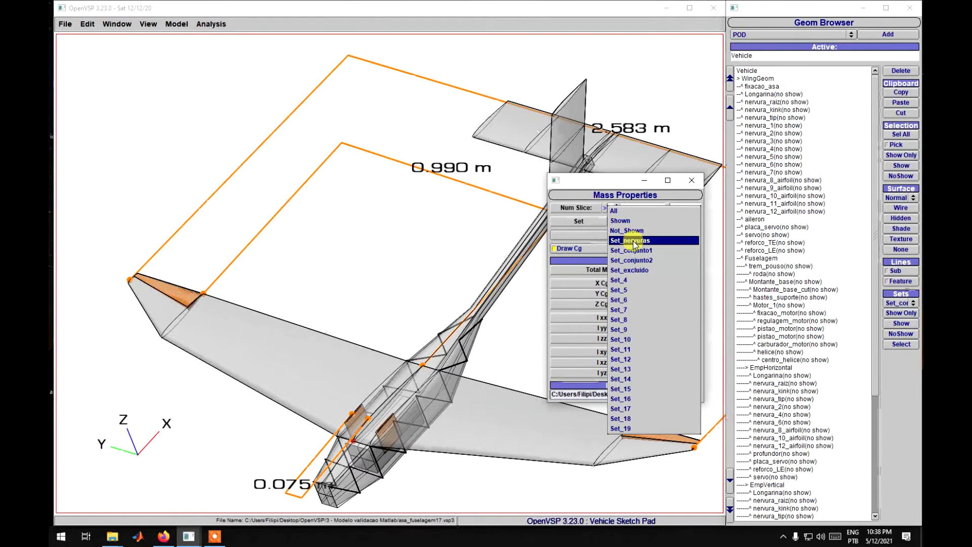
{"action": "left_click", "coordinate": [633, 242]}
{"action": "left_click", "coordinate": [633, 223]}
{"action": "left_click", "coordinate": [637, 232]}
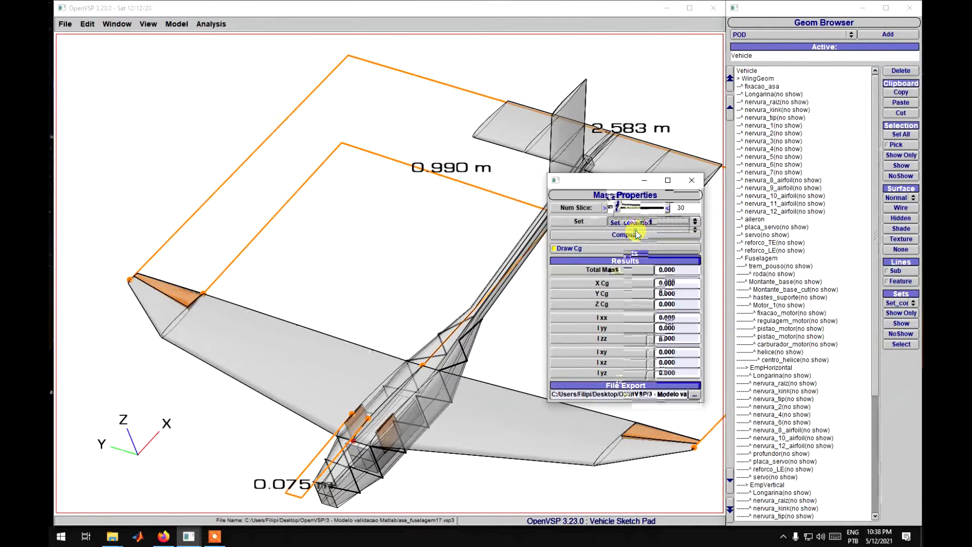
{"action": "left_click", "coordinate": [636, 222]}
{"action": "left_click", "coordinate": [638, 231]}
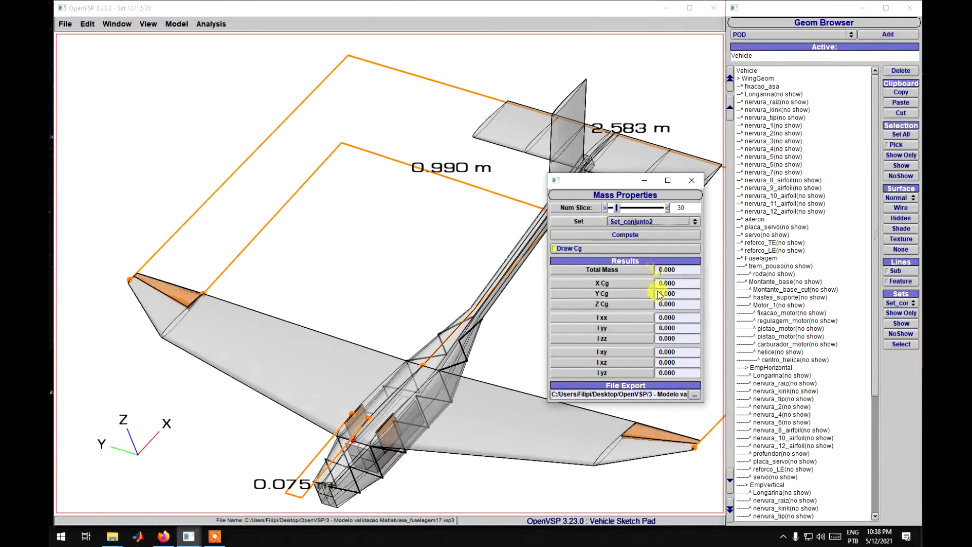
{"action": "left_click", "coordinate": [637, 221]}
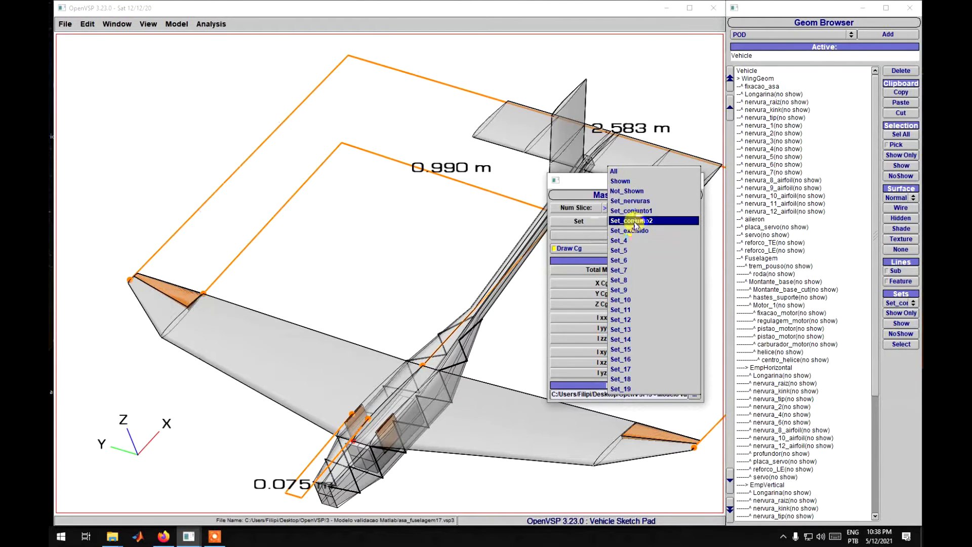
{"action": "left_click", "coordinate": [584, 290]}
{"action": "left_click", "coordinate": [665, 282]}
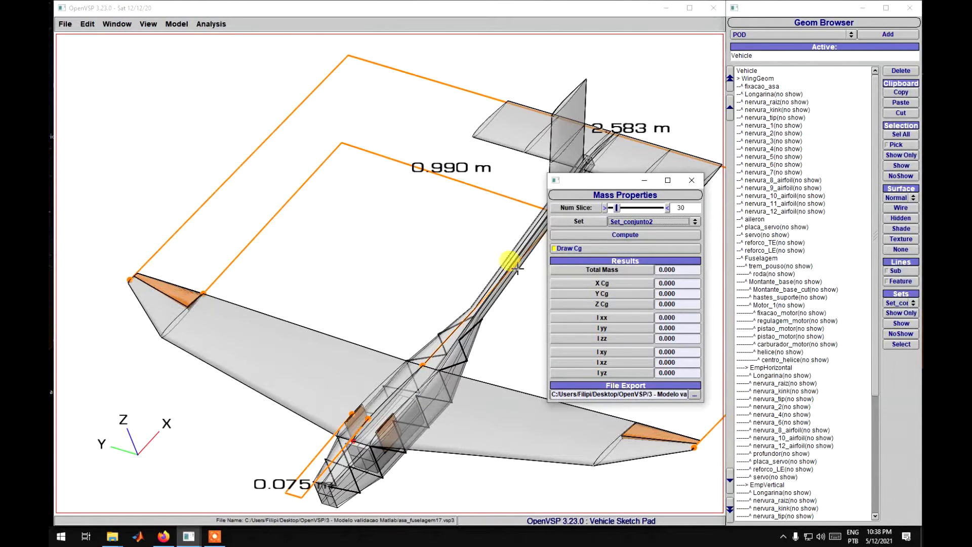
Choose Set_nervuras as the set for the Mass Properties analysis
{"action": "left_click", "coordinate": [643, 222]}
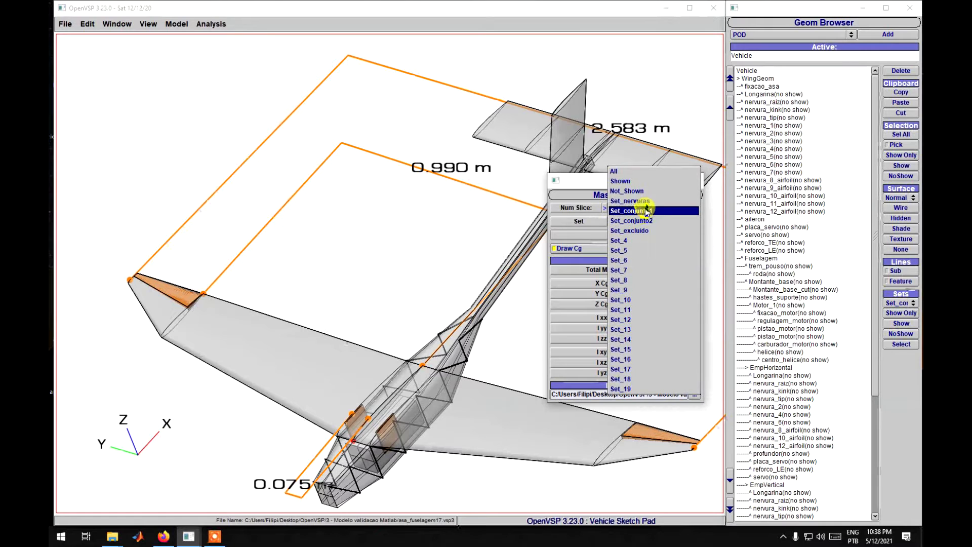
{"action": "left_click", "coordinate": [647, 202]}
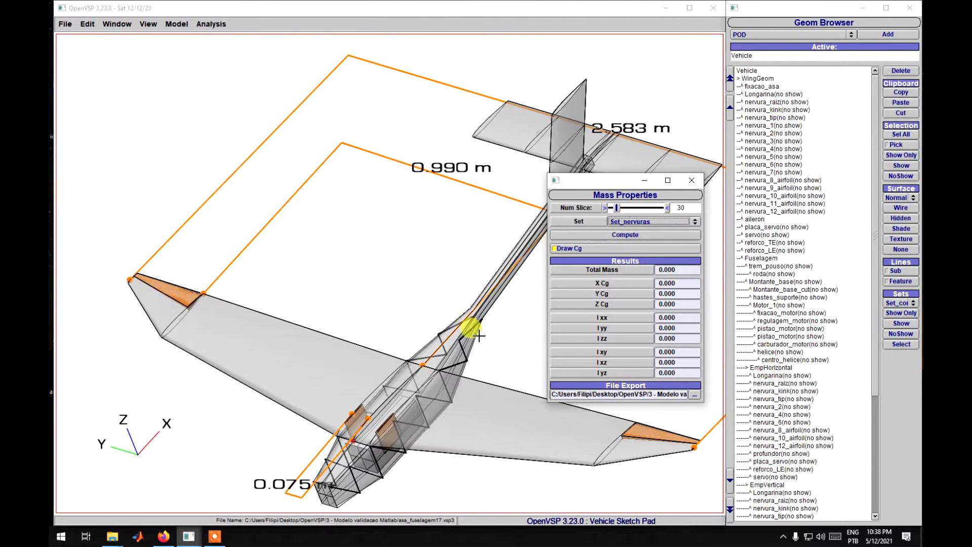
Switch to the Google Sheets mass properties table and inspect the Total row formulas for Xcg, Ixx and Iyy
{"action": "left_click", "coordinate": [159, 541]}
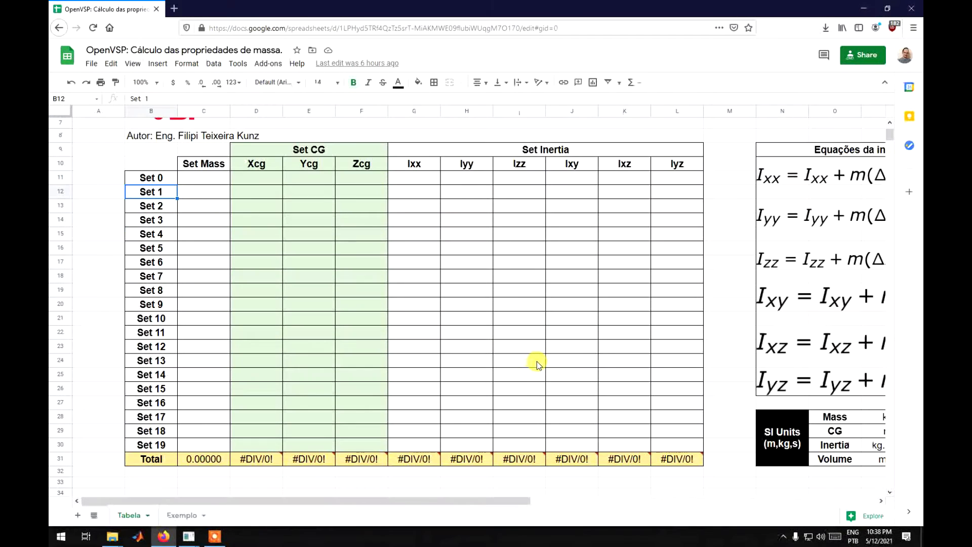
{"action": "scroll", "coordinate": [538, 365], "scroll_direction": "down", "scroll_amount": 1}
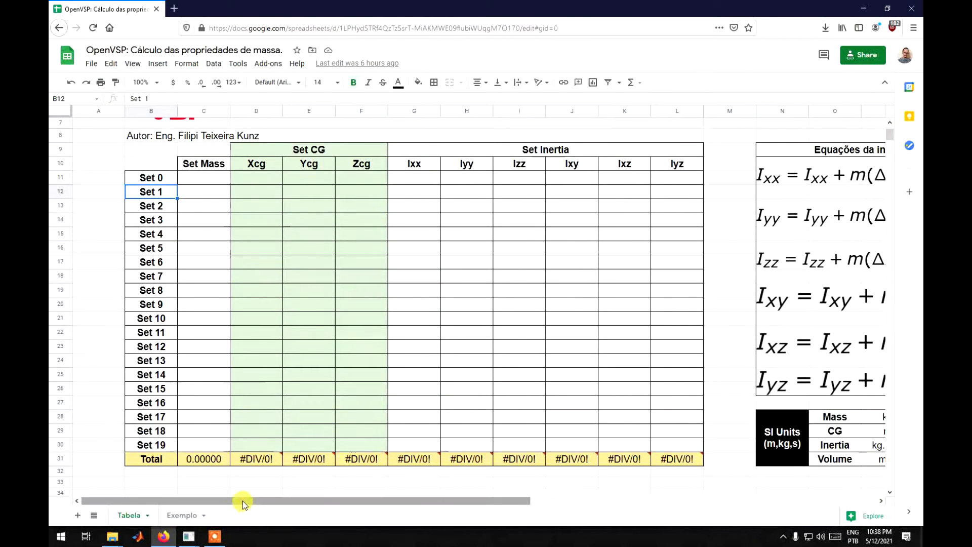
{"action": "left_click_drag", "start_coordinate": [243, 501], "coordinate": [268, 501]}
{"action": "left_click", "coordinate": [296, 466]}
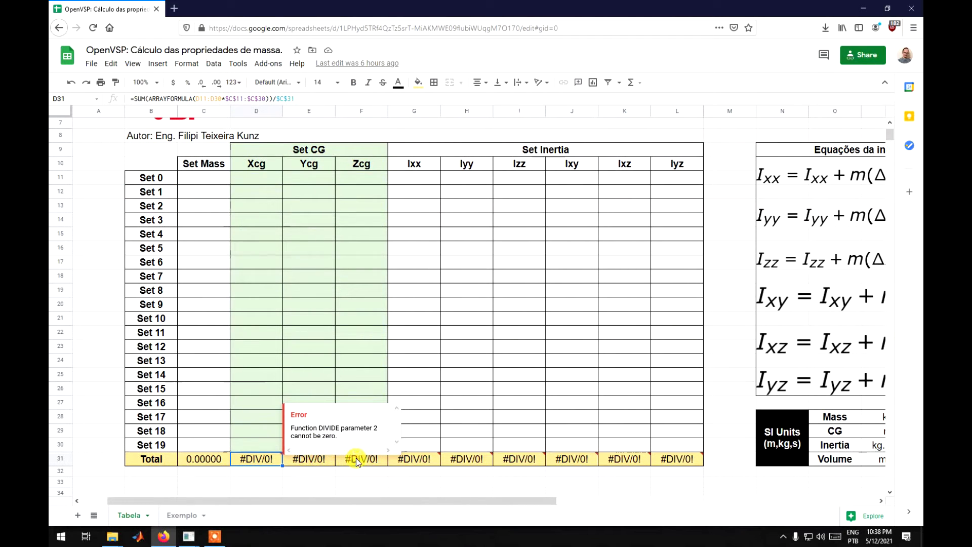
{"action": "left_click", "coordinate": [419, 460]}
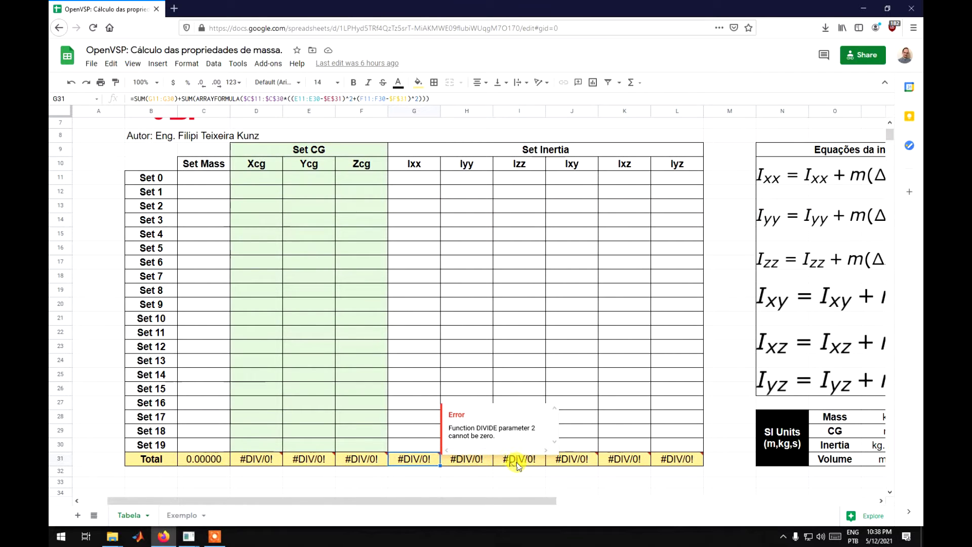
{"action": "left_click", "coordinate": [464, 462]}
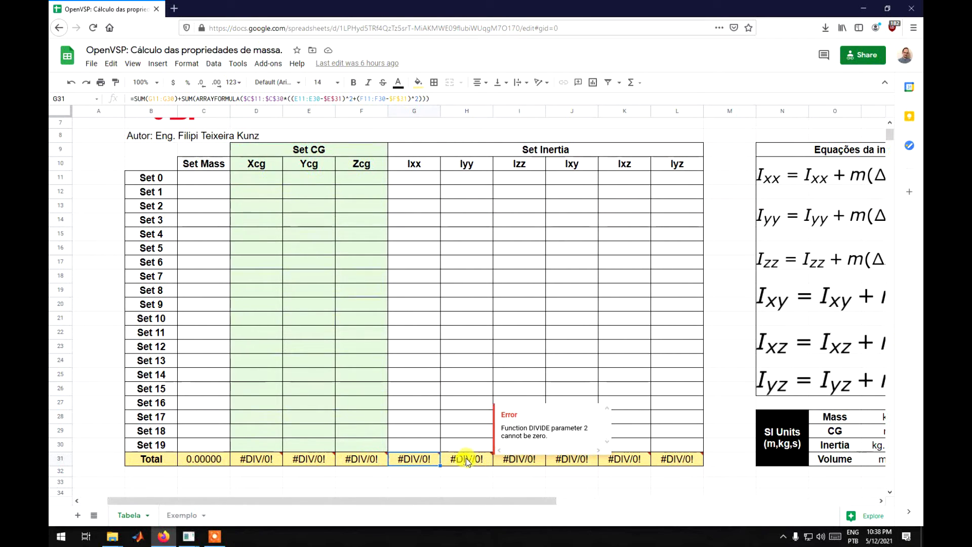
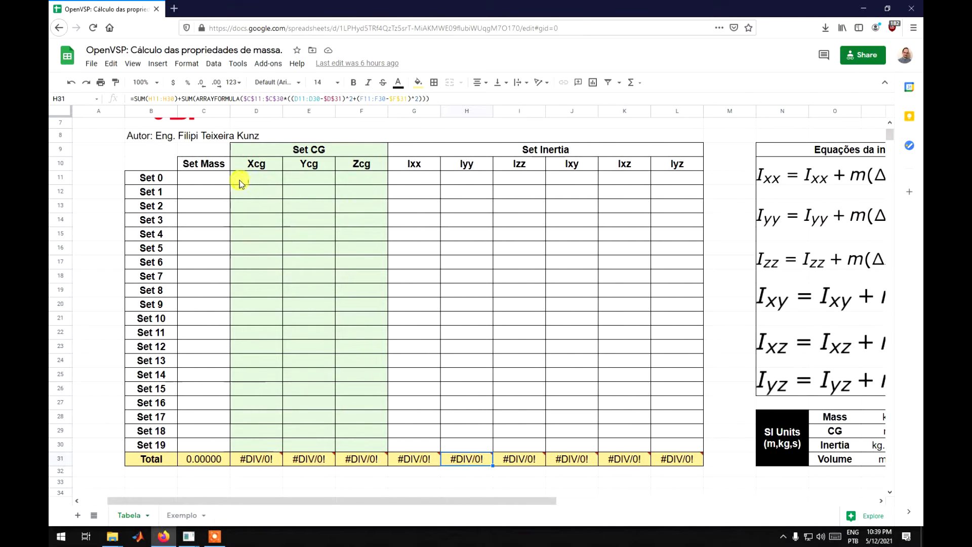
Review the Set 0 row's cells for mass, the three CG coordinates and the six inertia values
{"action": "left_click", "coordinate": [193, 181]}
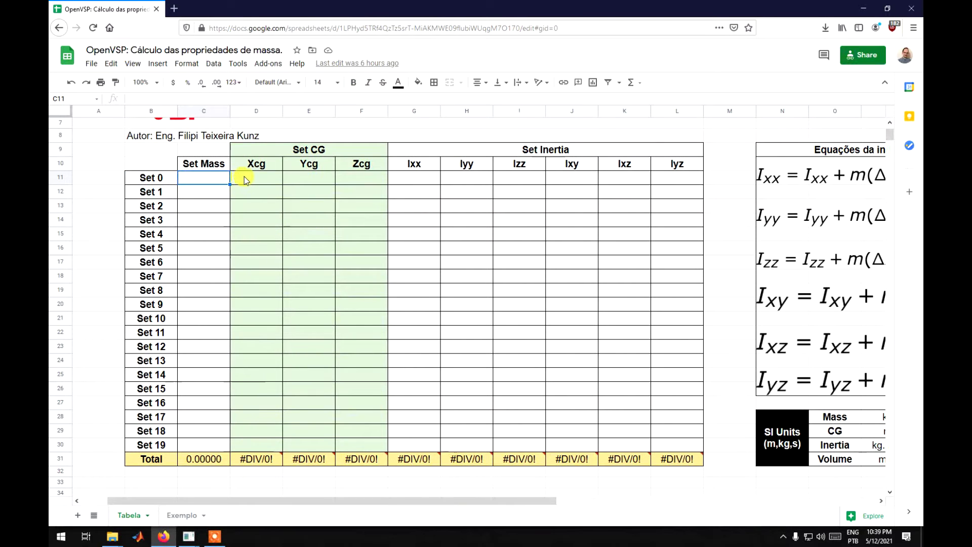
{"action": "left_click_drag", "start_coordinate": [245, 181], "coordinate": [341, 177]}
{"action": "left_click_drag", "start_coordinate": [405, 182], "coordinate": [662, 181]}
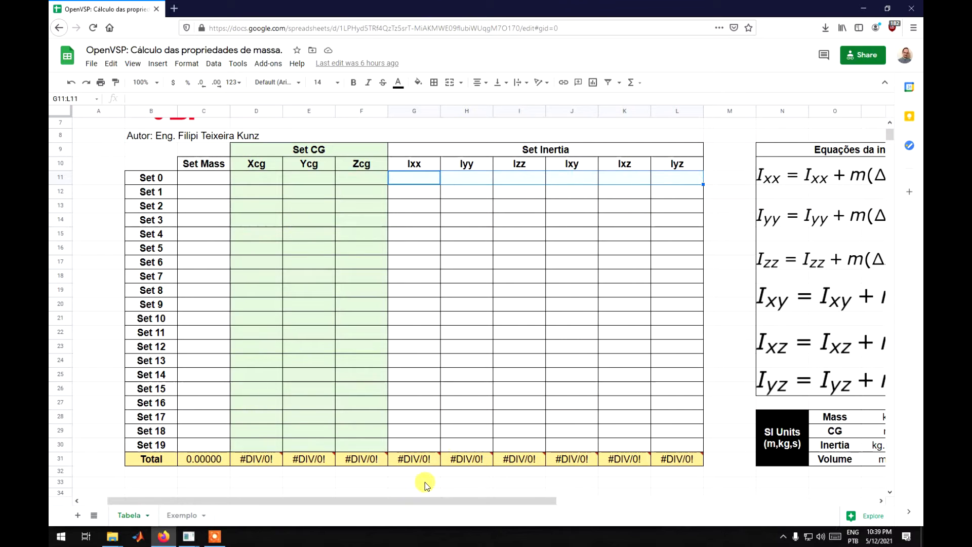
Examine the inertia equations and the SI units table beside the Set Inertia columns, and return to the sheet's beginning
{"action": "left_click_drag", "start_coordinate": [430, 500], "coordinate": [491, 499]}
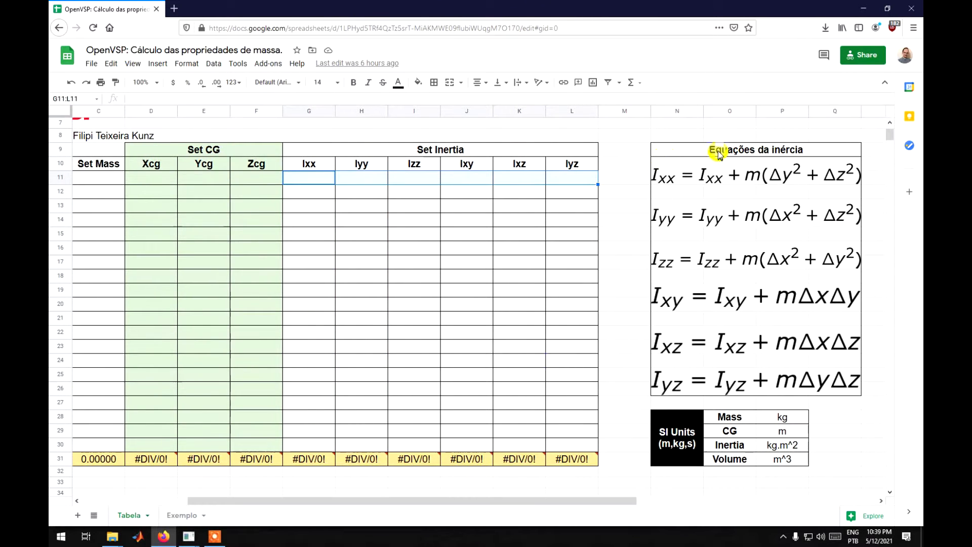
{"action": "left_click_drag", "start_coordinate": [719, 154], "coordinate": [726, 367]}
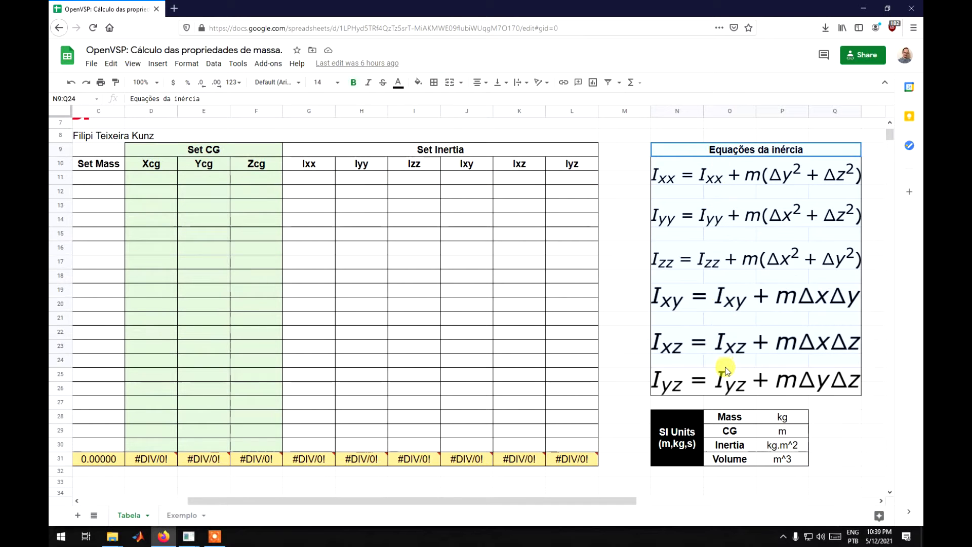
{"action": "left_click_drag", "start_coordinate": [695, 436], "coordinate": [789, 433]}
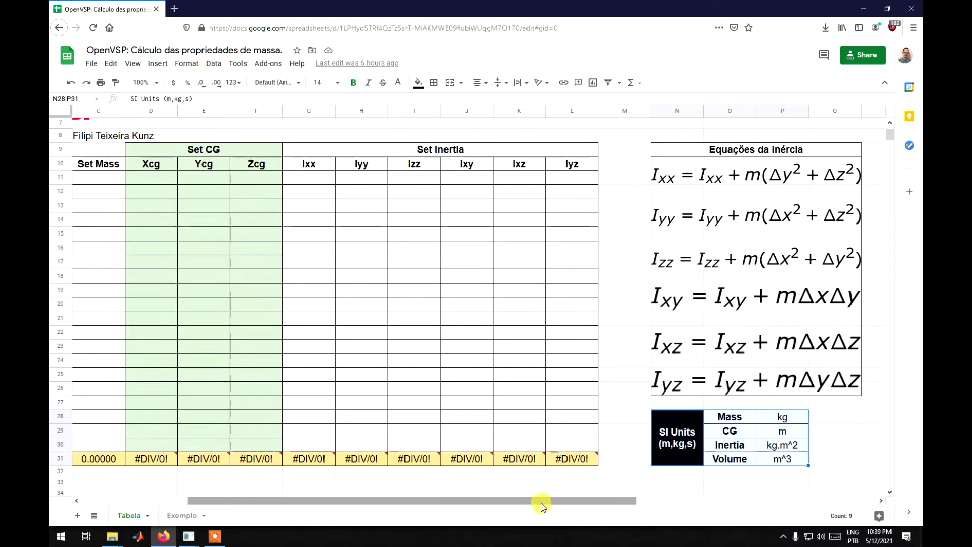
{"action": "left_click_drag", "start_coordinate": [543, 502], "coordinate": [441, 504]}
{"action": "scroll", "coordinate": [396, 436], "scroll_direction": "up", "scroll_amount": 1}
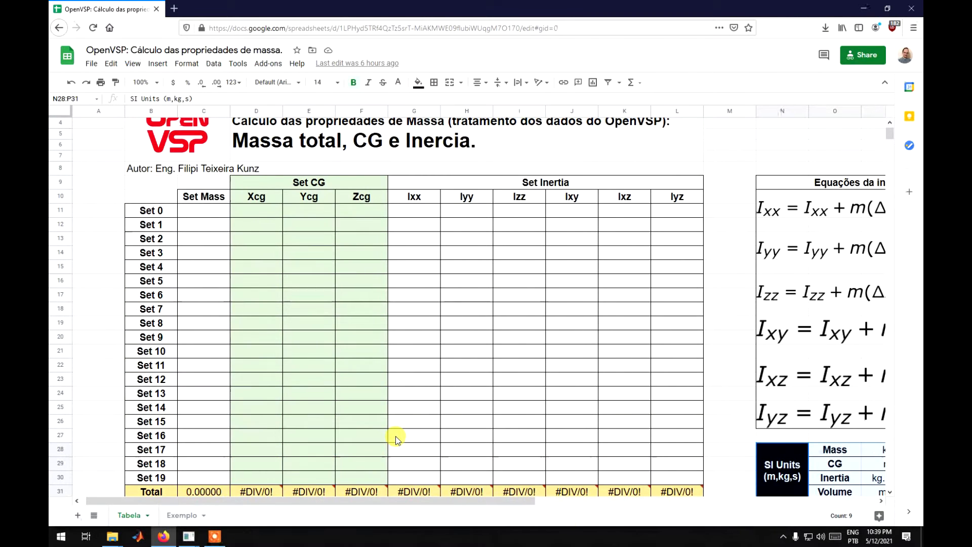
{"action": "scroll", "coordinate": [370, 397], "scroll_direction": "up", "scroll_amount": 1}
{"action": "scroll", "coordinate": [371, 398], "scroll_direction": "down", "scroll_amount": 1}
{"action": "scroll", "coordinate": [291, 346], "scroll_direction": "up", "scroll_amount": 1}
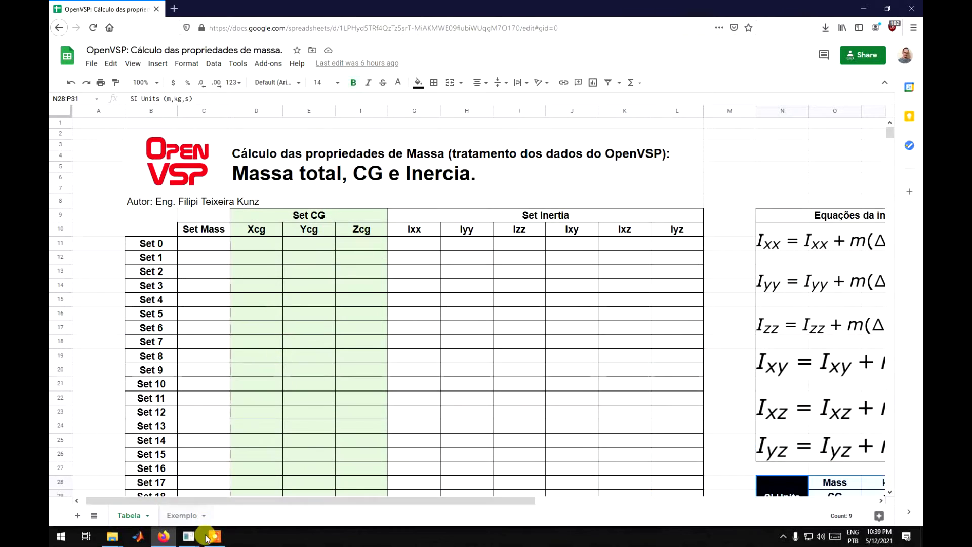
Switch back to OpenVSP and compute the mass properties of Set_nervuras with 30 slices
{"action": "mouse_move", "coordinate": [189, 537]}
{"action": "left_click", "coordinate": [390, 497]}
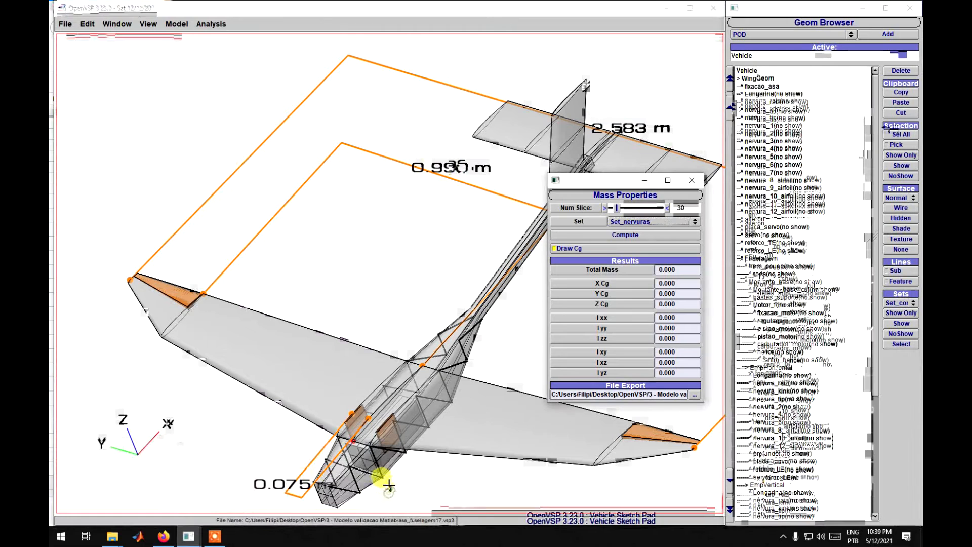
{"action": "left_click", "coordinate": [626, 236]}
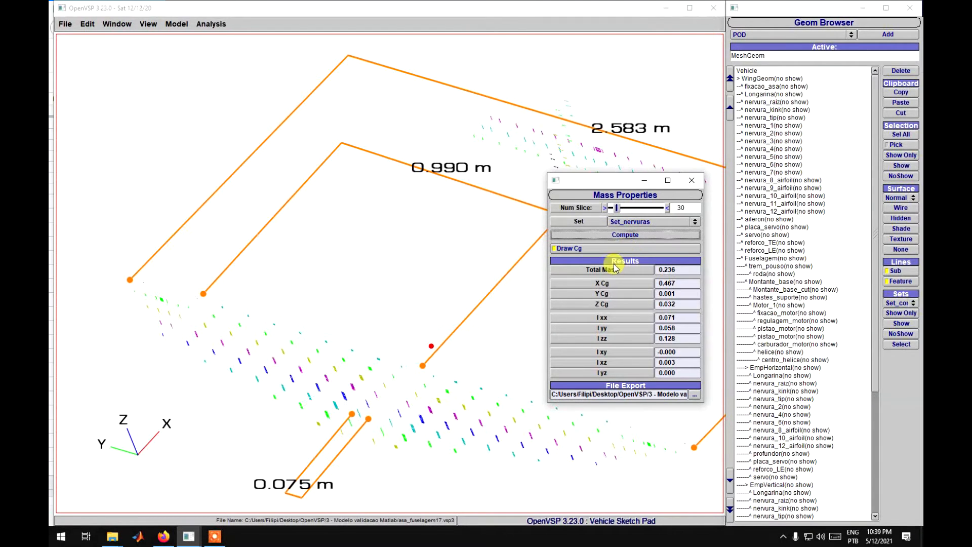
Switch to the Google Sheets mass properties table and arrange it side by side with the OpenVSP mass results
{"action": "left_click_drag", "start_coordinate": [680, 272], "coordinate": [652, 270]}
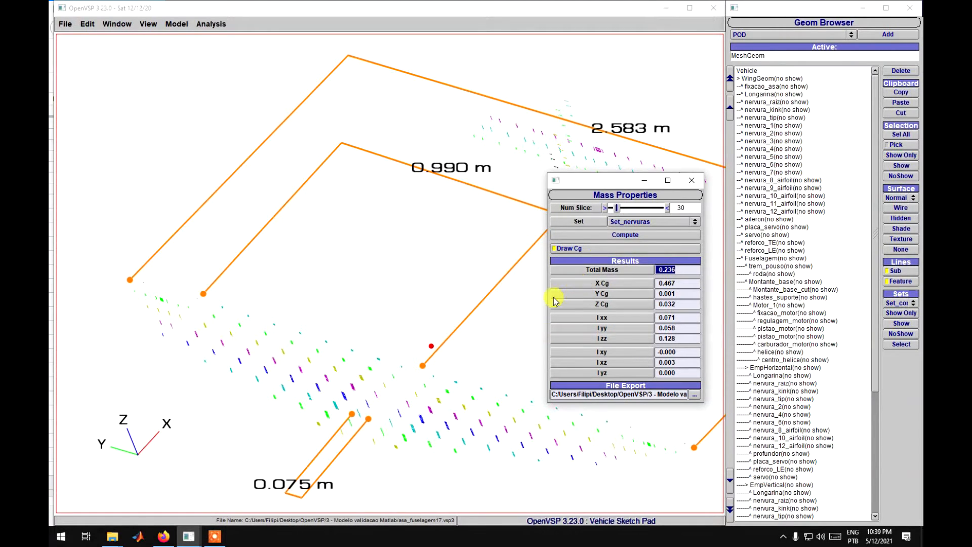
{"action": "left_click", "coordinate": [163, 536]}
{"action": "left_click_drag", "start_coordinate": [304, 8], "coordinate": [49, 102]}
{"action": "left_click", "coordinate": [563, 133]}
Fill the Set 0 row with mass 0.236, Xcg 0.467, Ycg 0.001 and Zcg 0.032
{"action": "left_click", "coordinate": [205, 251]}
{"action": "type", "text": "0."}
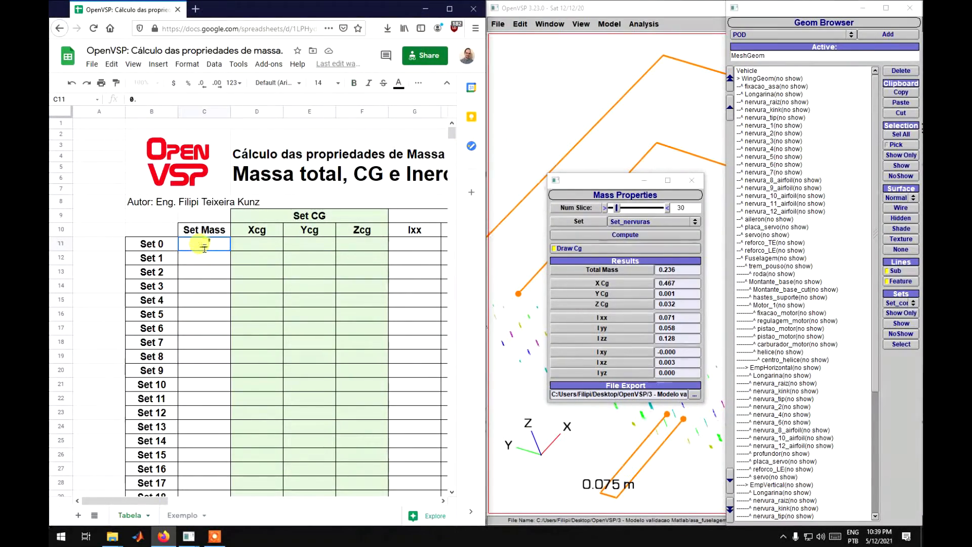
{"action": "type", "text": "236"}
{"action": "key", "text": "Tab"}
{"action": "type", "text": "0.467"}
{"action": "key", "text": "Tab"}
{"action": "type", "text": "0.00"}
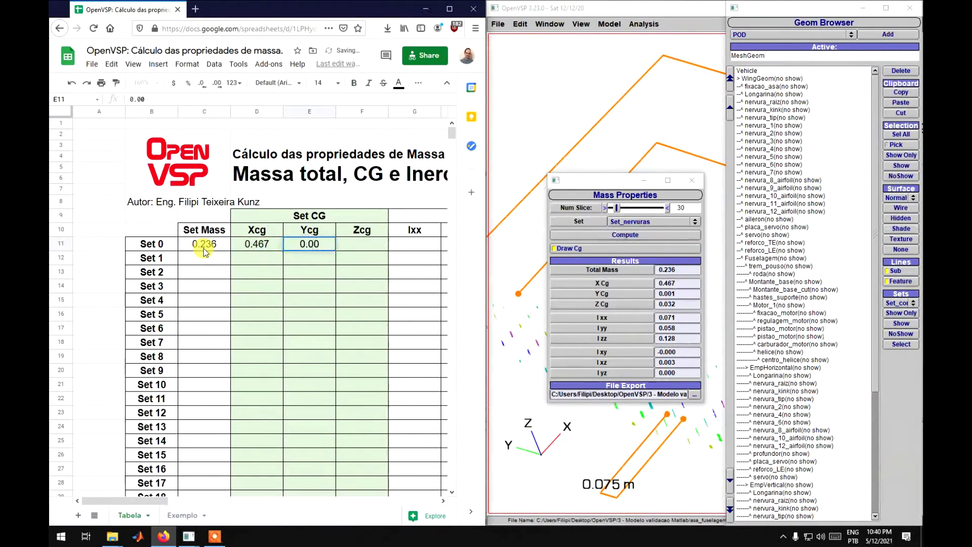
{"action": "type", "text": "1"}
{"action": "key", "text": "Tab"}
{"action": "type", "text": "0.032"}
{"action": "key", "text": "Tab"}
Complete the Set 0 inertias with Ixx 0.071, Iyy 0.058, Izz 0.128, Ixy 0, Ixz 0.003 and Iyz 0
{"action": "type", "text": "0.071"}
{"action": "key", "text": "Tab"}
{"action": "type", "text": "0.0"}
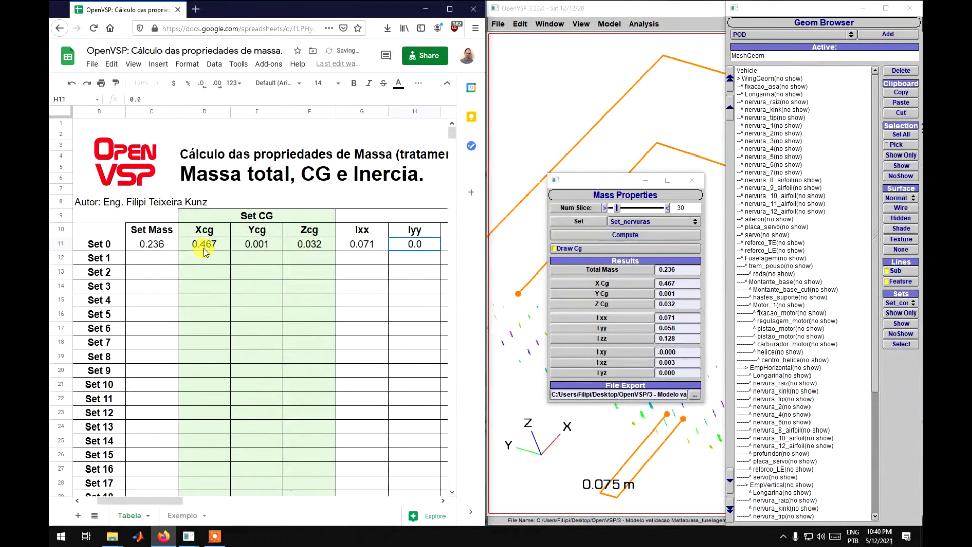
{"action": "type", "text": "58"}
{"action": "key", "text": "Tab"}
{"action": "type", "text": "0.128"}
{"action": "key", "text": "Tab"}
{"action": "type", "text": "0"}
{"action": "key", "text": "Tab"}
{"action": "type", "text": "0.003"}
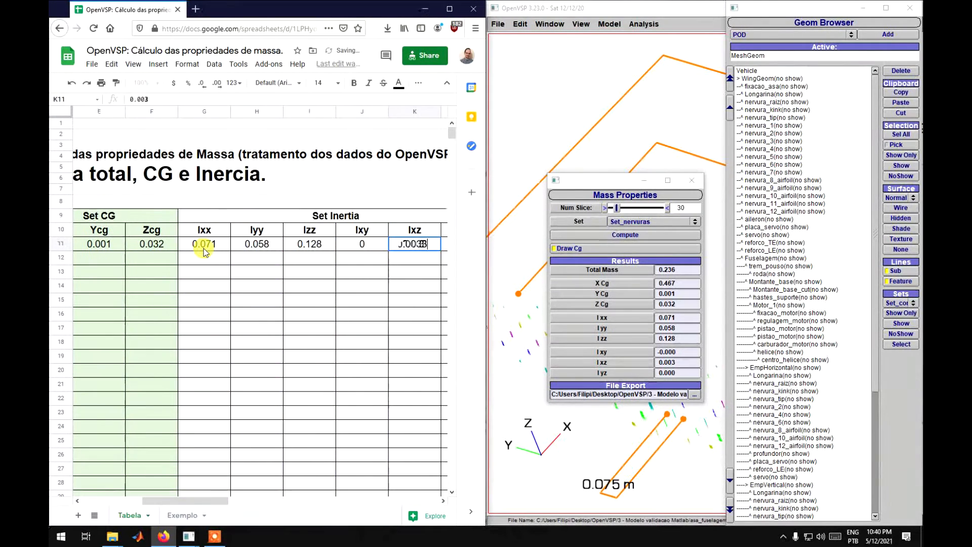
{"action": "key", "text": "Tab"}
{"action": "type", "text": "0"}
{"action": "key", "text": "Return"}
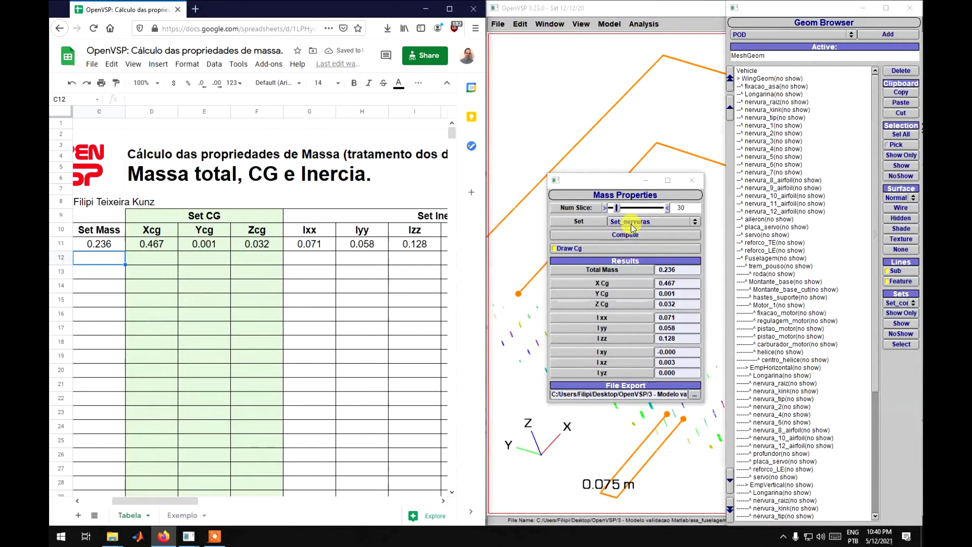
Compute the mass properties of Set_conjunto1 in OpenVSP with 30 slices
{"action": "left_click", "coordinate": [631, 223]}
{"action": "left_click", "coordinate": [634, 231]}
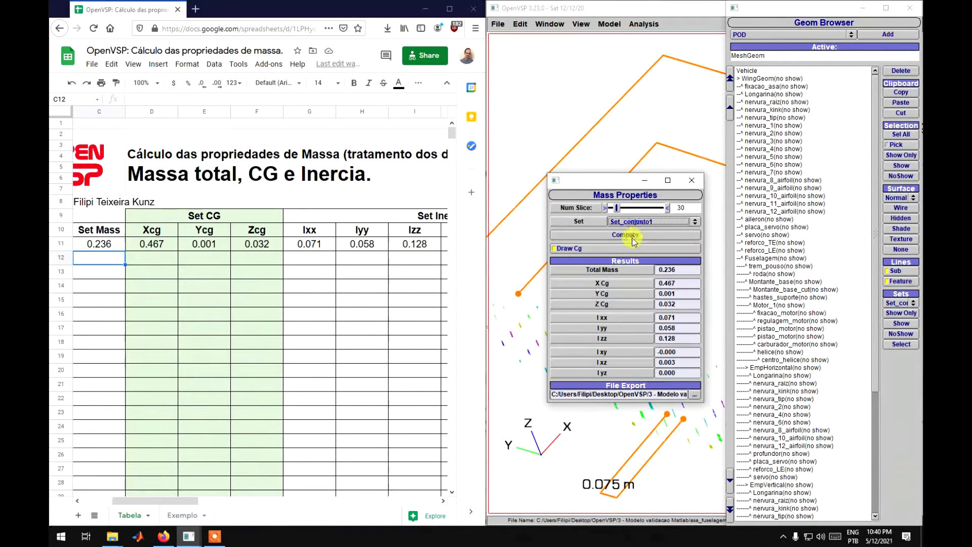
{"action": "left_click", "coordinate": [628, 236]}
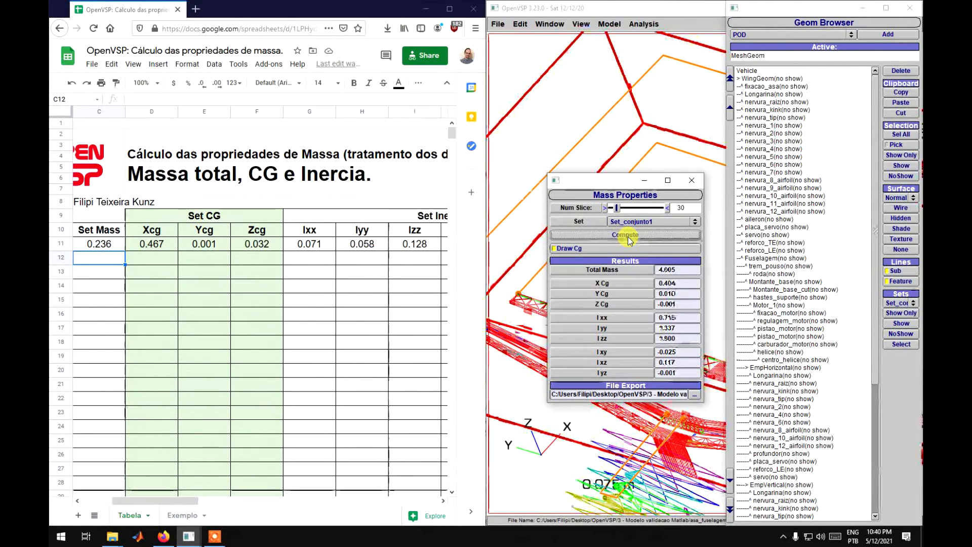
Fill the Set 1 row in Google Sheets with mass 4.005, Xcg 0.404, Ycg 0.01 and Zcg -0.001
{"action": "left_click", "coordinate": [94, 264]}
{"action": "type", "text": "4.005"}
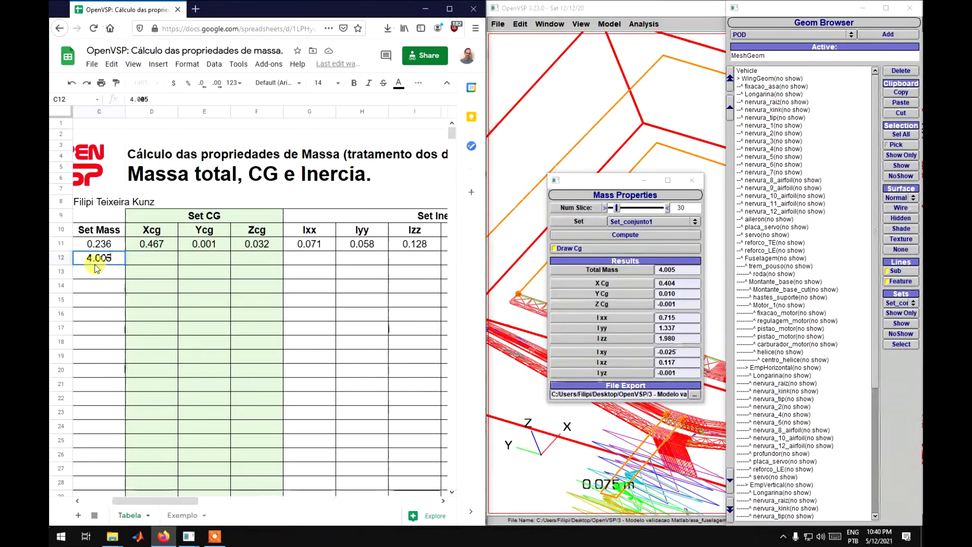
{"action": "key", "text": "Tab"}
{"action": "type", "text": "0.404"}
{"action": "key", "text": "Tab"}
{"action": "type", "text": "0.01"}
{"action": "key", "text": "Tab"}
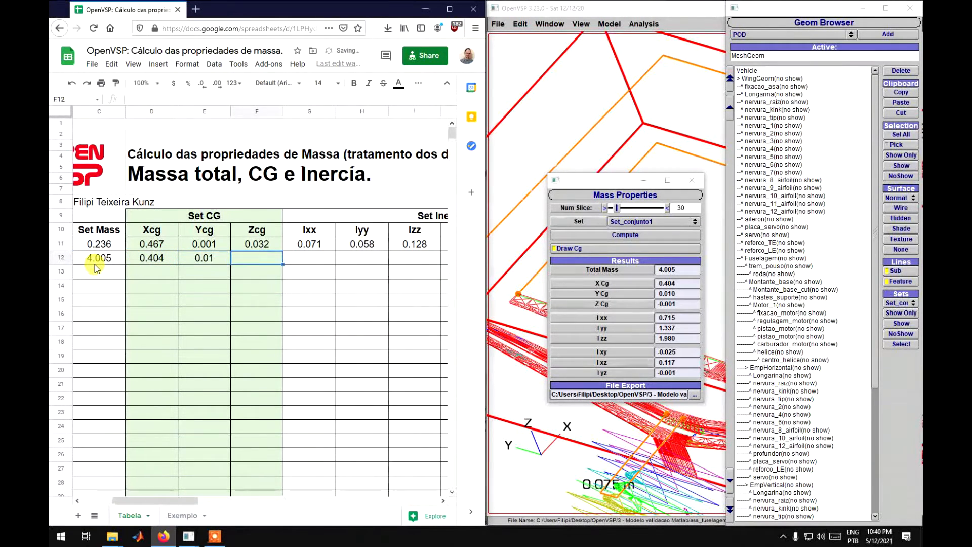
{"action": "type", "text": "-0.001"}
{"action": "key", "text": "Tab"}
Complete the Set 1 inertias with Ixx 0.715, Iyy 1.337, Izz 1.98, Ixy -0.025, Ixz 0.117 and Iyz -0.001
{"action": "type", "text": "0.715"}
{"action": "key", "text": "Tab"}
{"action": "type", "text": "1."}
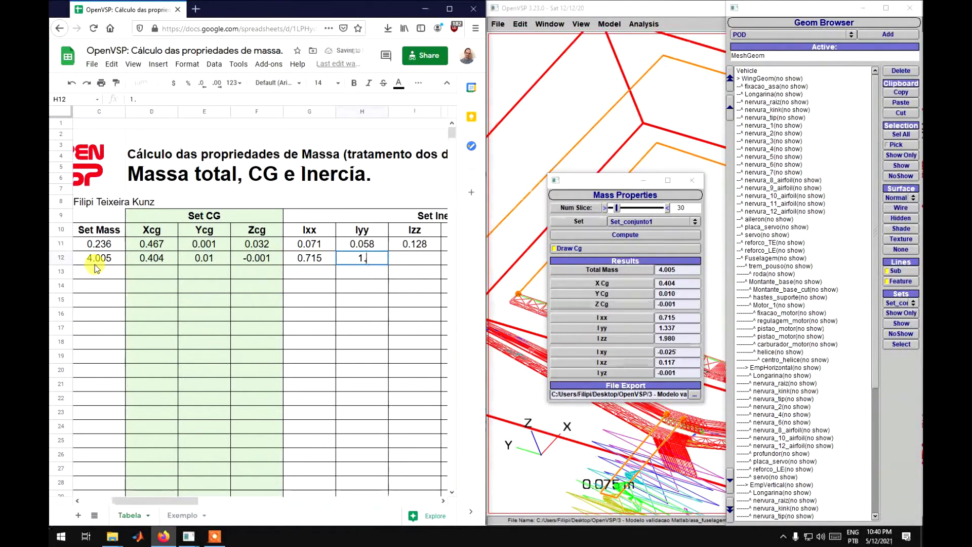
{"action": "type", "text": "337"}
{"action": "key", "text": "Tab"}
{"action": "type", "text": "1.98"}
{"action": "key", "text": "Tab"}
{"action": "type", "text": "-0.025"}
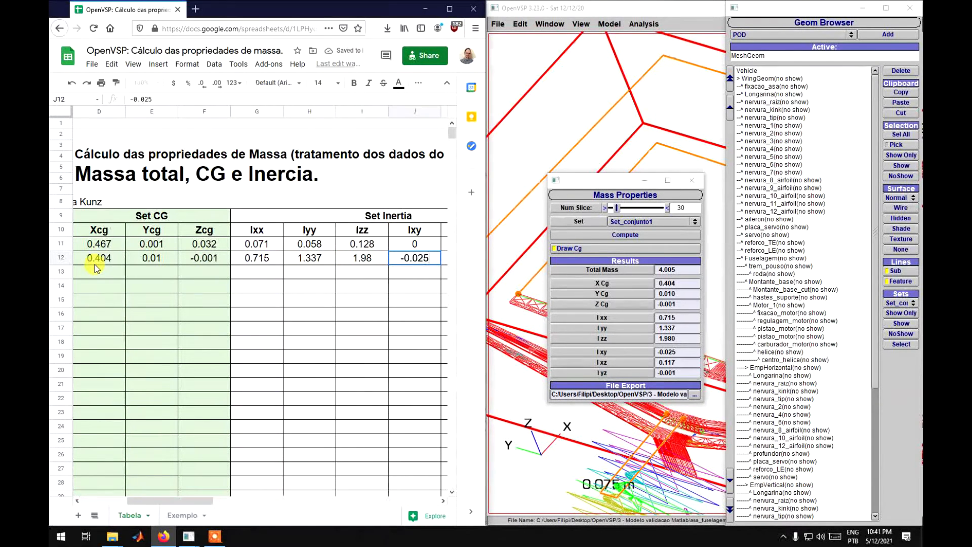
{"action": "key", "text": "Return"}
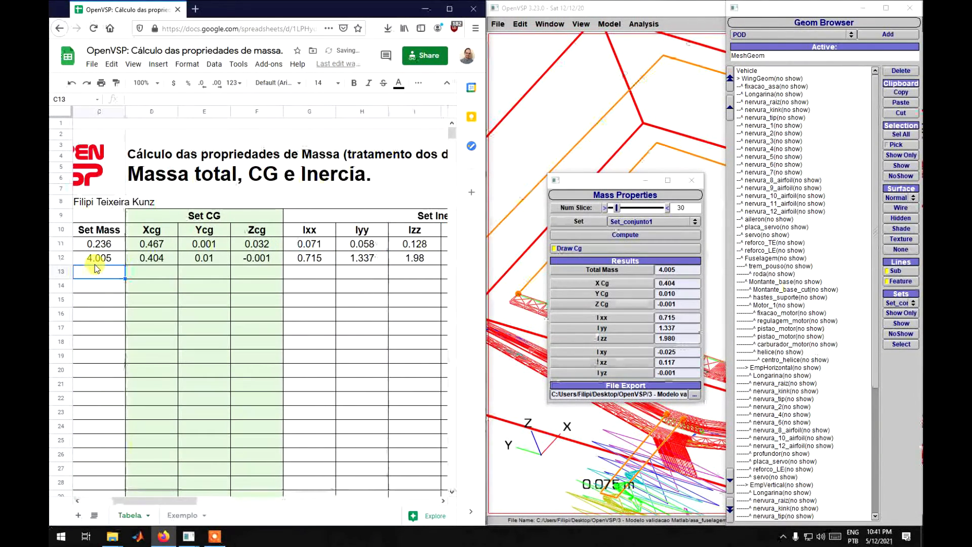
Compute the mass properties of Set_conjunto2 in OpenVSP with 30 slices
{"action": "left_click", "coordinate": [624, 221]}
{"action": "left_click", "coordinate": [627, 232]}
{"action": "left_click", "coordinate": [627, 234]}
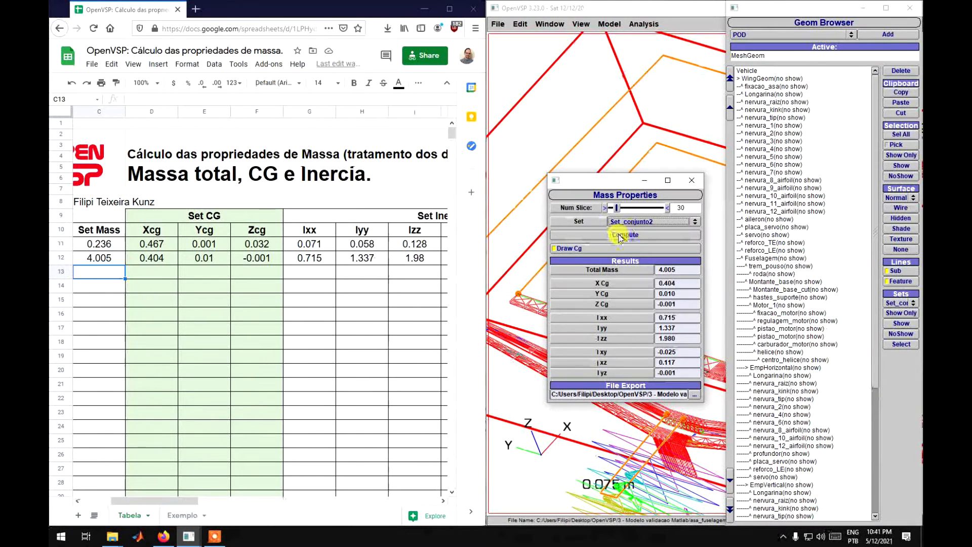
{"action": "left_click", "coordinate": [620, 236]}
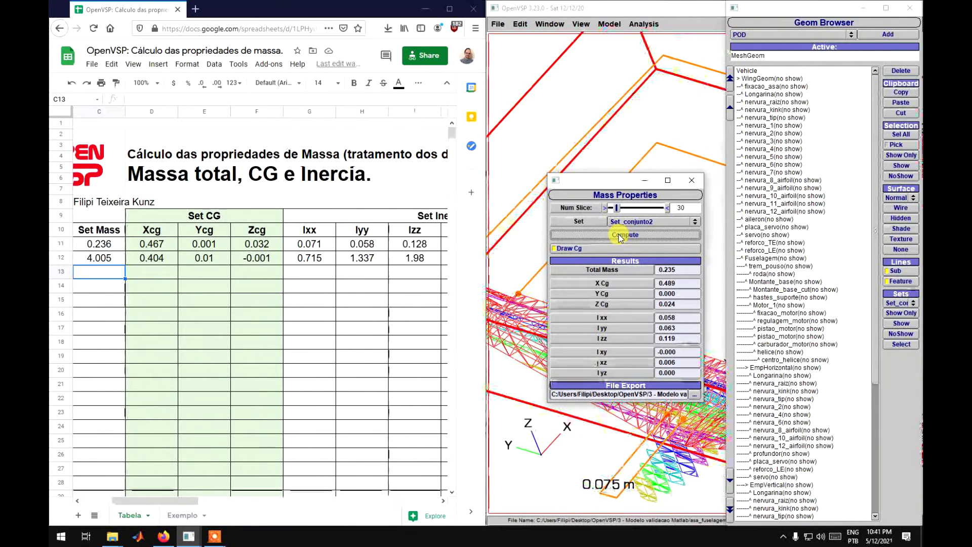
Fill the Set 2 row in Google Sheets with mass 0.235, Xcg 0.489, Ycg 0 and Zcg 0.024
{"action": "left_click", "coordinate": [105, 273]}
{"action": "type", "text": "0.235"}
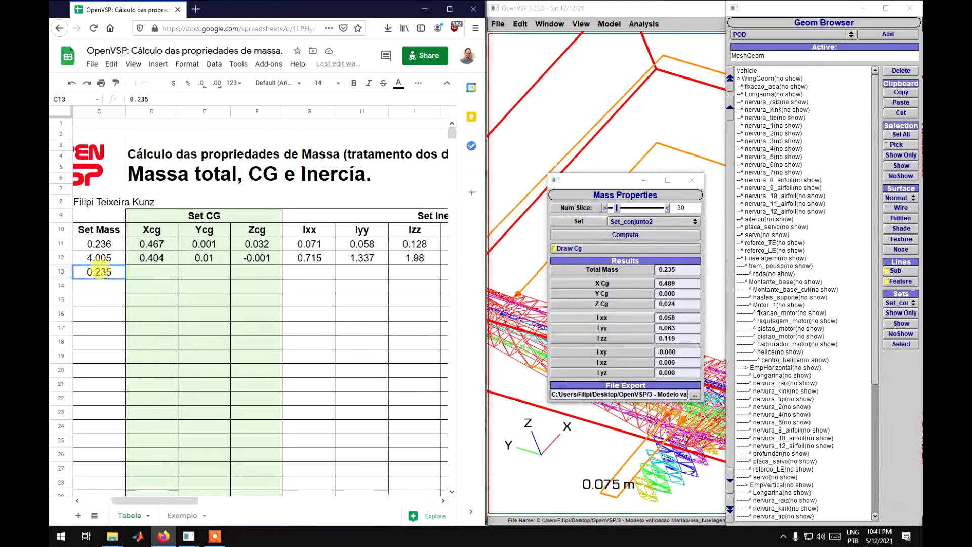
{"action": "key", "text": "Tab"}
{"action": "type", "text": "0."}
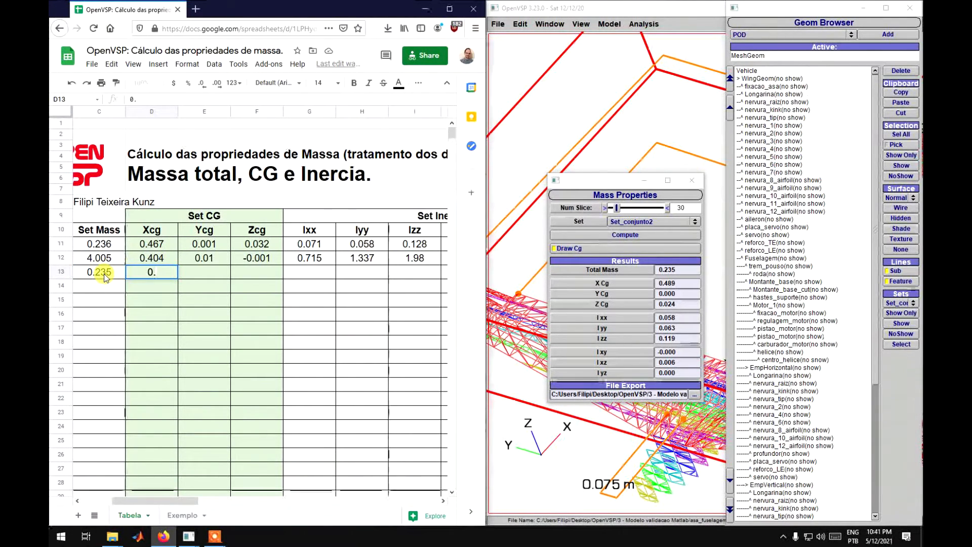
{"action": "type", "text": "489"}
{"action": "key", "text": "Tab"}
{"action": "type", "text": "0"}
{"action": "key", "text": "Tab"}
{"action": "type", "text": "0.00"}
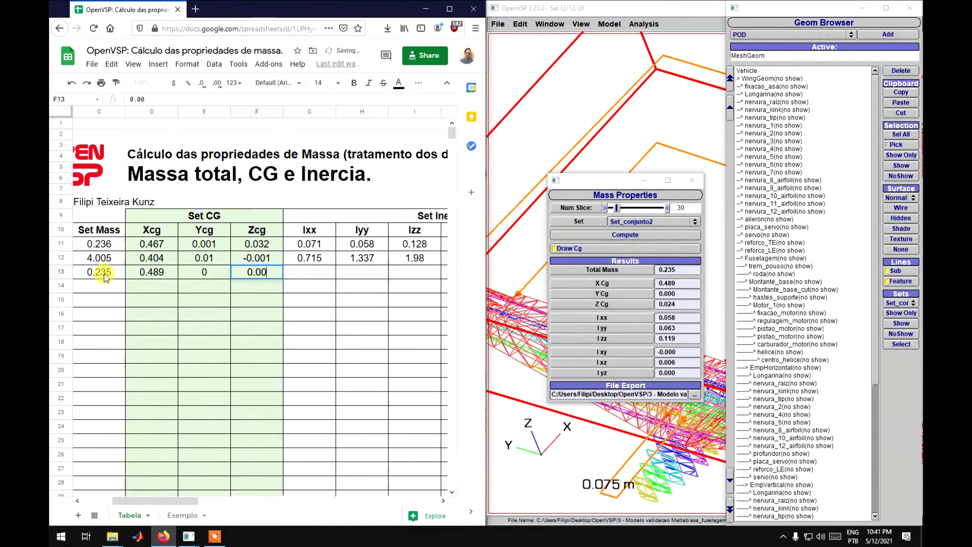
{"action": "type", "text": "24"}
{"action": "key", "text": "Tab"}
Complete the Set 2 inertias with Ixx 0.058, Iyy 0.063, Izz 0.119, Ixy 0, Ixz 0.006 and Iyz 0.119
{"action": "type", "text": "0.058"}
{"action": "key", "text": "Tab"}
{"action": "type", "text": "0."}
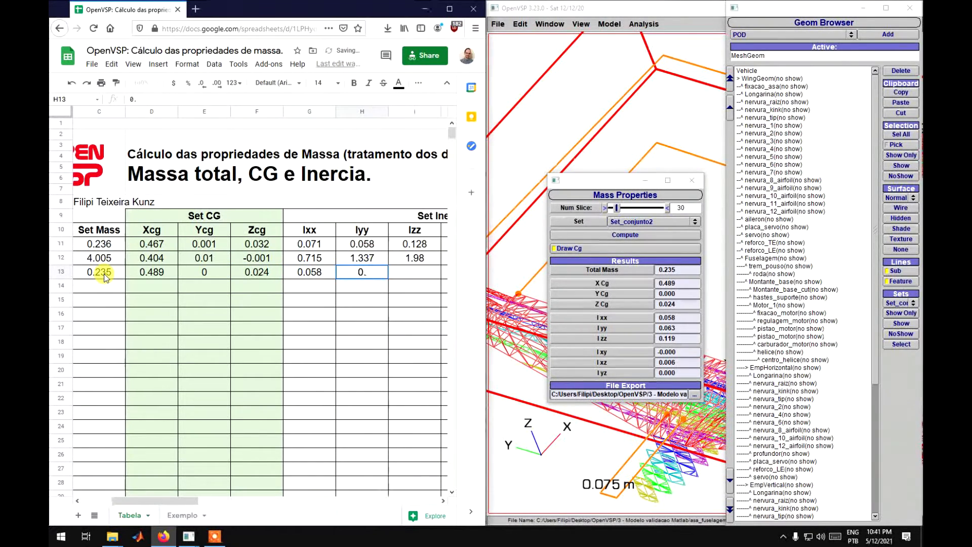
{"action": "type", "text": "063"}
{"action": "key", "text": "Tab"}
{"action": "type", "text": "0.119"}
{"action": "key", "text": "Tab"}
{"action": "type", "text": "0"}
{"action": "key", "text": "Tab"}
{"action": "type", "text": "0.006"}
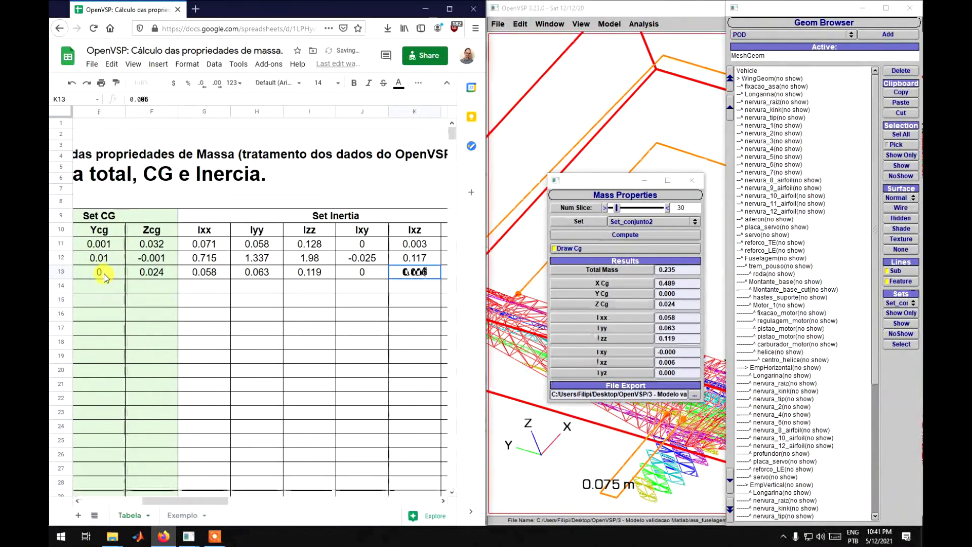
{"action": "key", "text": "Tab"}
{"action": "type", "text": "0"}
{"action": "key", "text": "Return"}
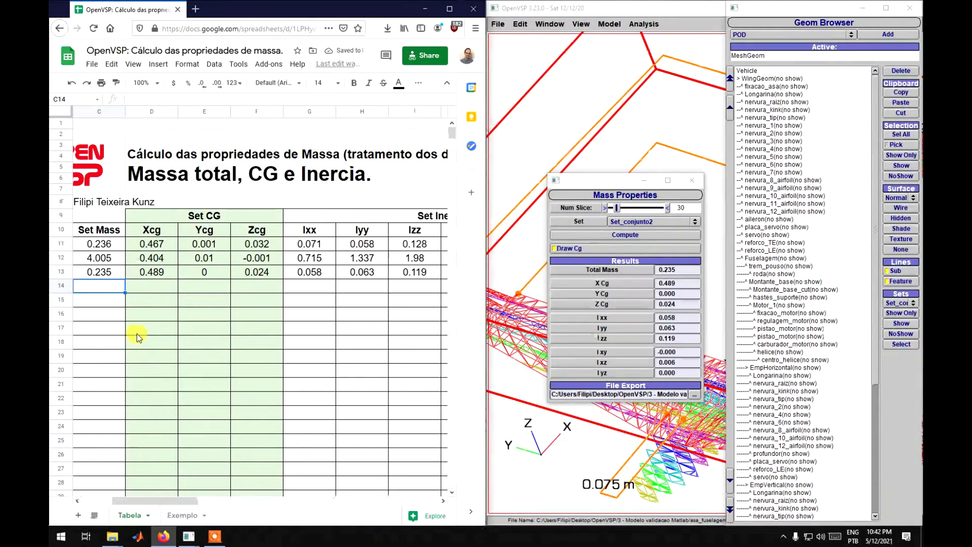
Maximize the spreadsheet window and inspect the Total row formulas for Set Mass and Xcg
{"action": "left_click", "coordinate": [449, 8]}
{"action": "scroll", "coordinate": [423, 263], "scroll_direction": "down", "scroll_amount": 5}
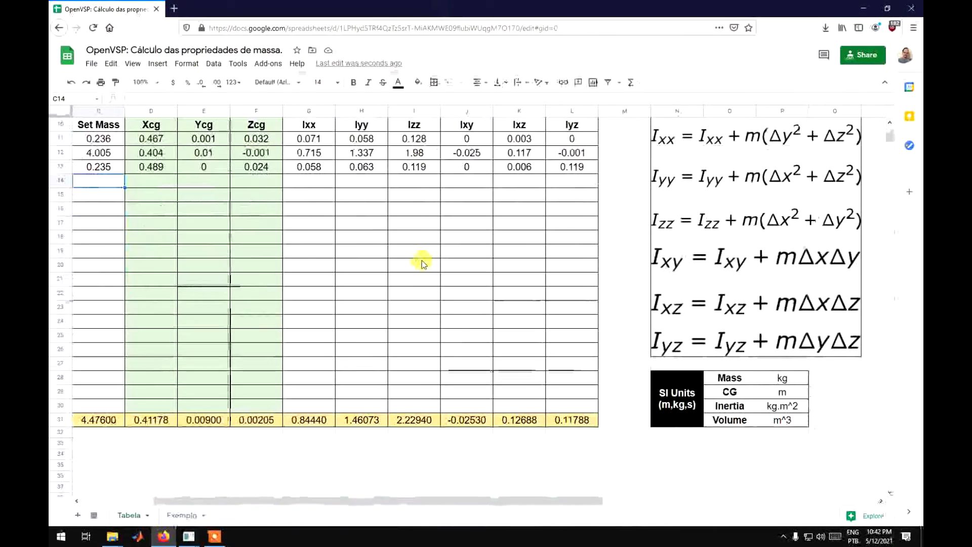
{"action": "scroll", "coordinate": [425, 261], "scroll_direction": "up", "scroll_amount": 2}
{"action": "left_click_drag", "start_coordinate": [254, 499], "coordinate": [180, 502]}
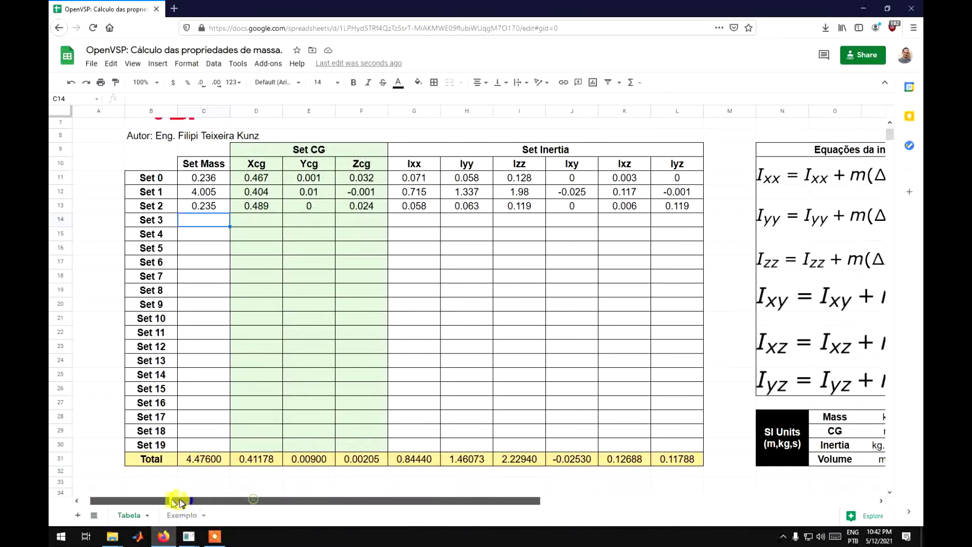
{"action": "left_click", "coordinate": [225, 459]}
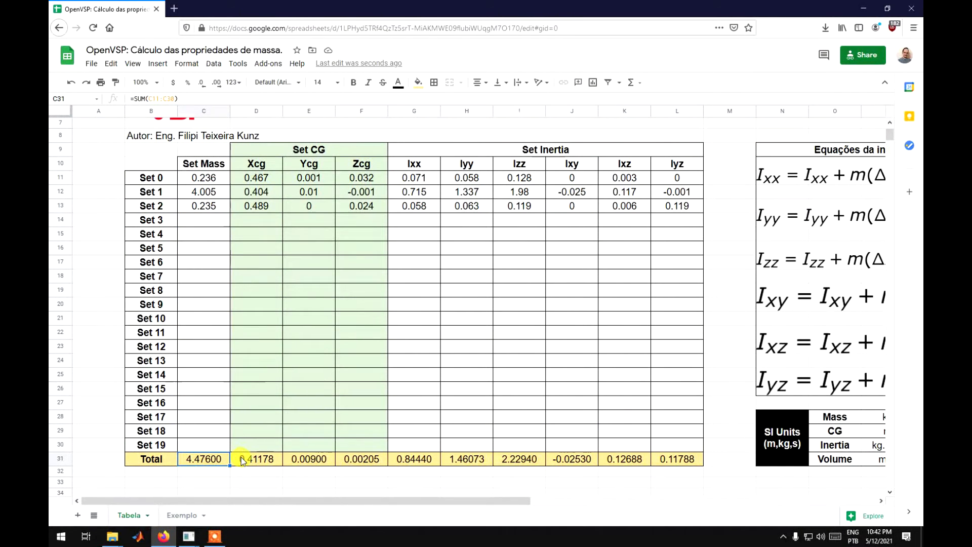
{"action": "left_click", "coordinate": [242, 459]}
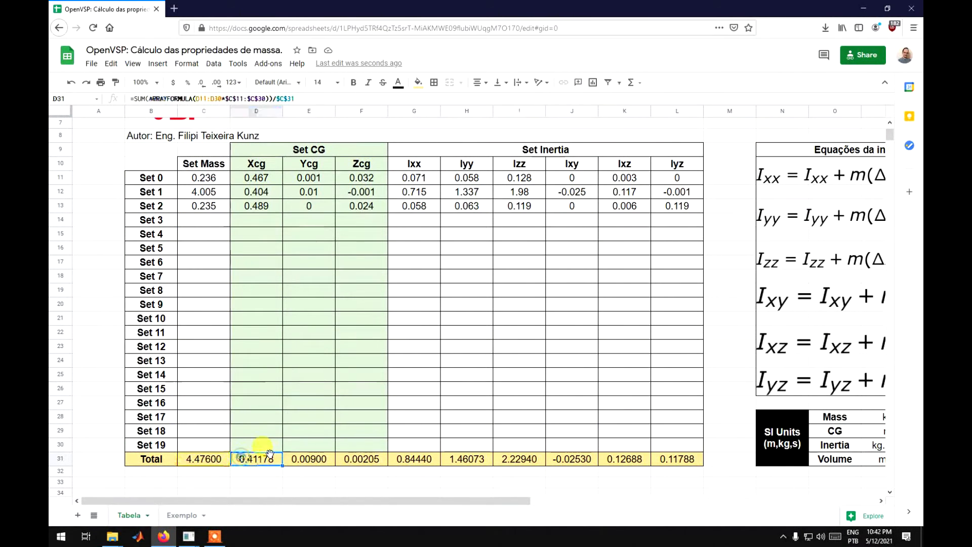
{"action": "left_click", "coordinate": [207, 461]}
Review the Total row's mass, CG and inertia values and the inertia equations beside the table
{"action": "left_click_drag", "start_coordinate": [683, 459], "coordinate": [206, 463]}
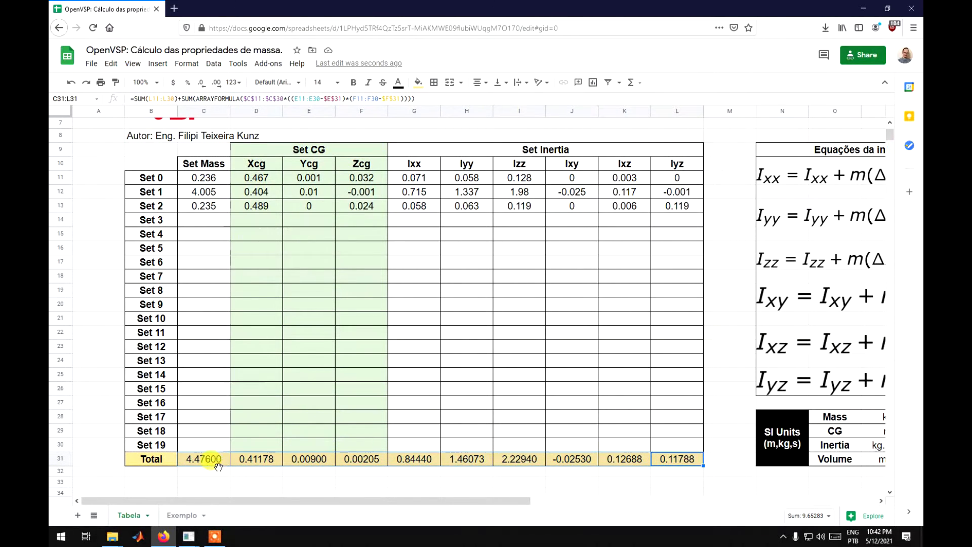
{"action": "left_click", "coordinate": [202, 455]}
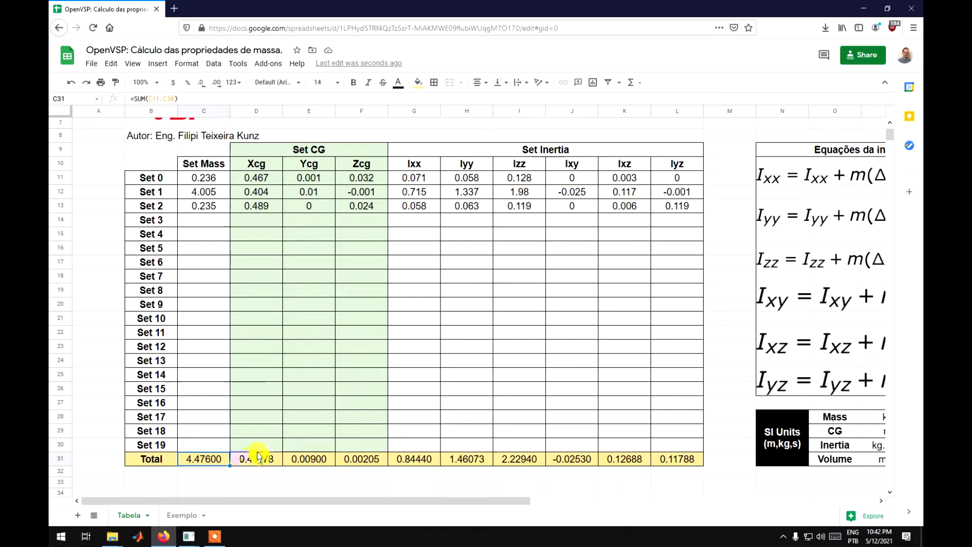
{"action": "left_click_drag", "start_coordinate": [259, 456], "coordinate": [333, 460]}
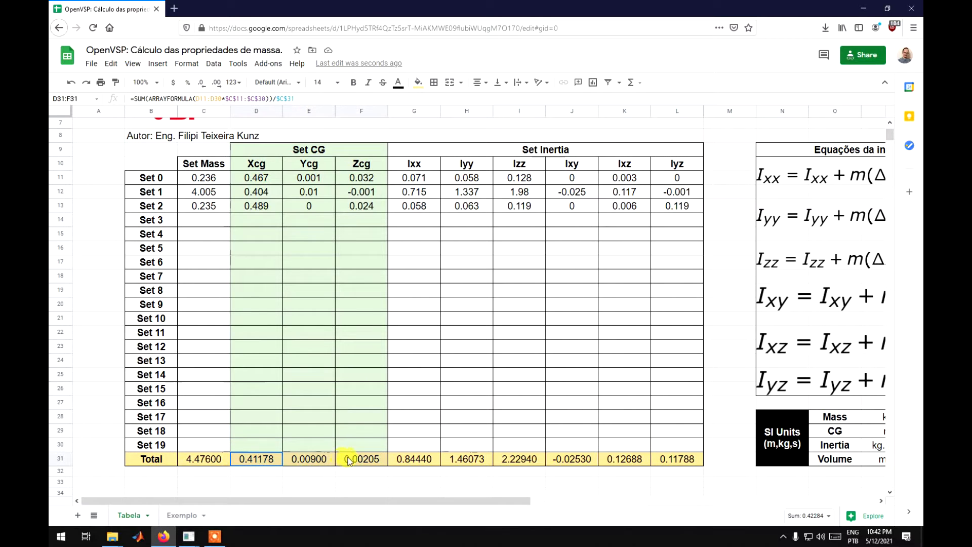
{"action": "left_click_drag", "start_coordinate": [416, 458], "coordinate": [669, 459]}
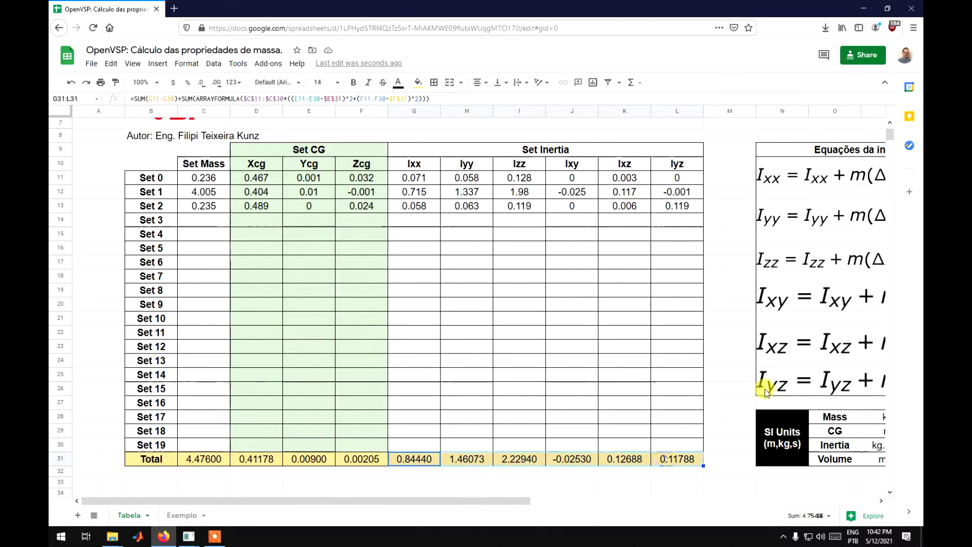
{"action": "left_click_drag", "start_coordinate": [815, 202], "coordinate": [805, 388]}
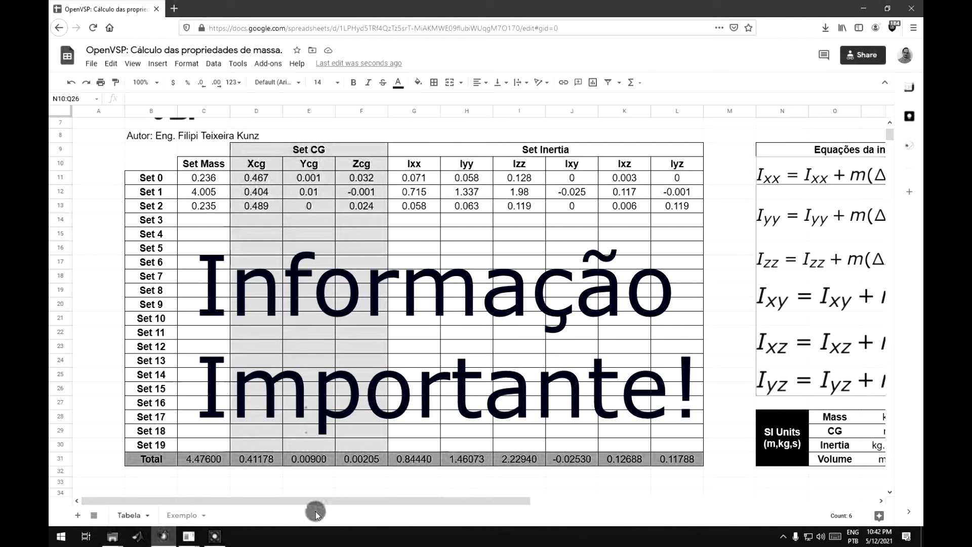
Switch to OpenVSP, enlarge its window over the spreadsheet, and examine the sliced Set_conjunto2 mesh from different angles
{"action": "mouse_move", "coordinate": [189, 537]}
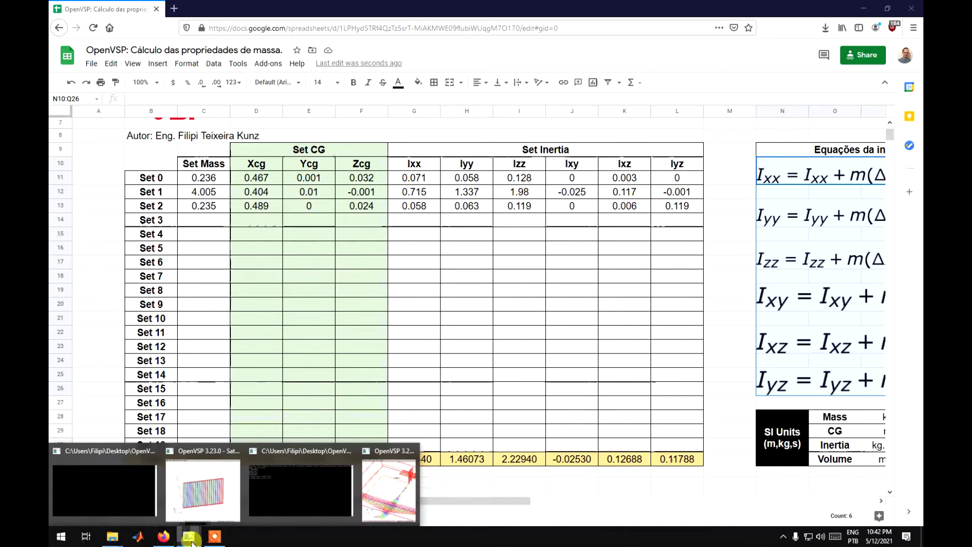
{"action": "left_click", "coordinate": [308, 522]}
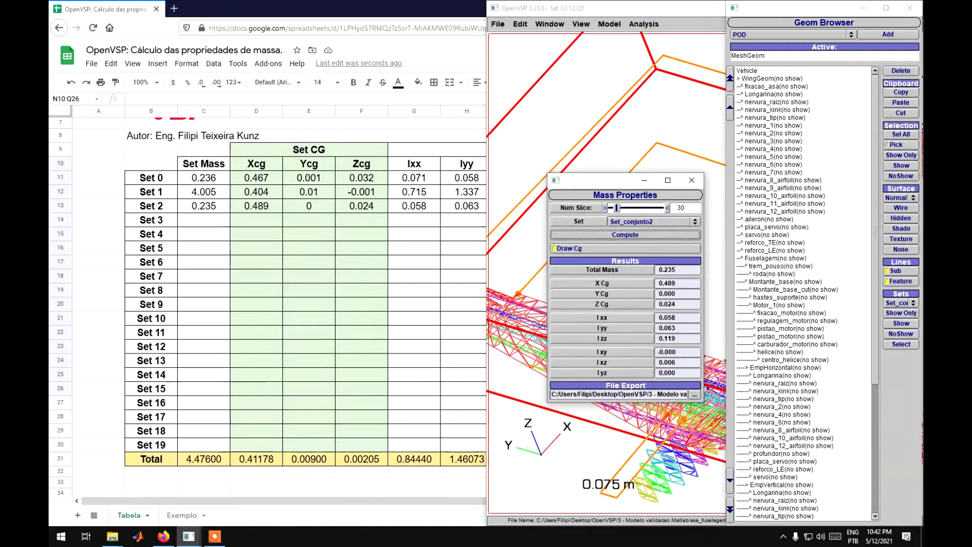
{"action": "double_click", "coordinate": [662, 6]}
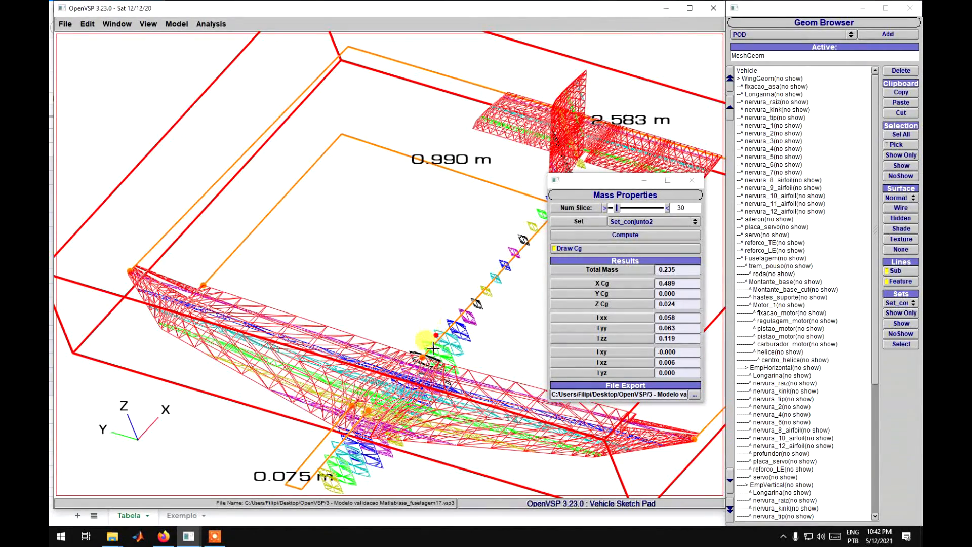
{"action": "mouse_move", "coordinate": [412, 402]}
{"action": "left_mouse_down"}
{"action": "mouse_move", "coordinate": [417, 280]}
{"action": "mouse_move", "coordinate": [310, 343]}
{"action": "left_mouse_up"}
{"action": "left_click", "coordinate": [664, 276]}
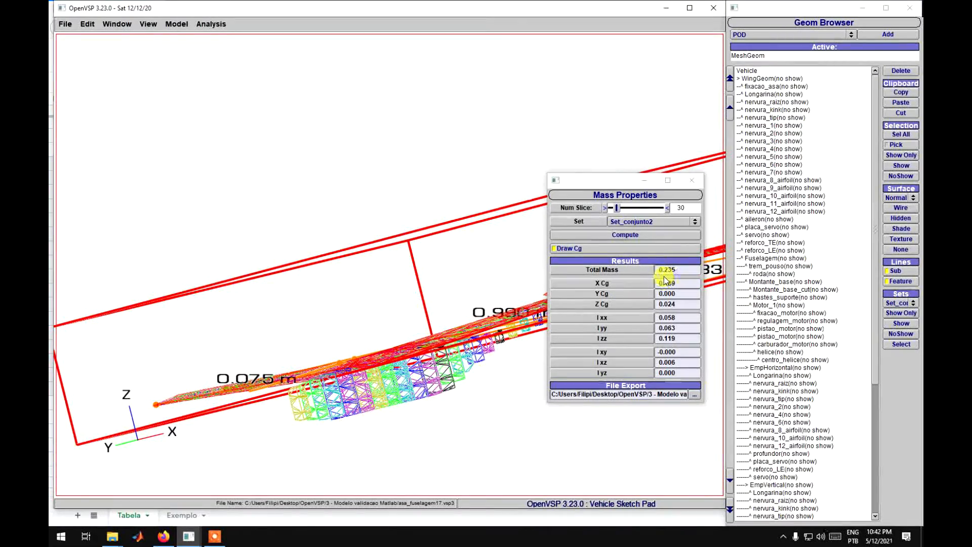
{"action": "left_click_drag", "start_coordinate": [448, 327], "coordinate": [456, 386]}
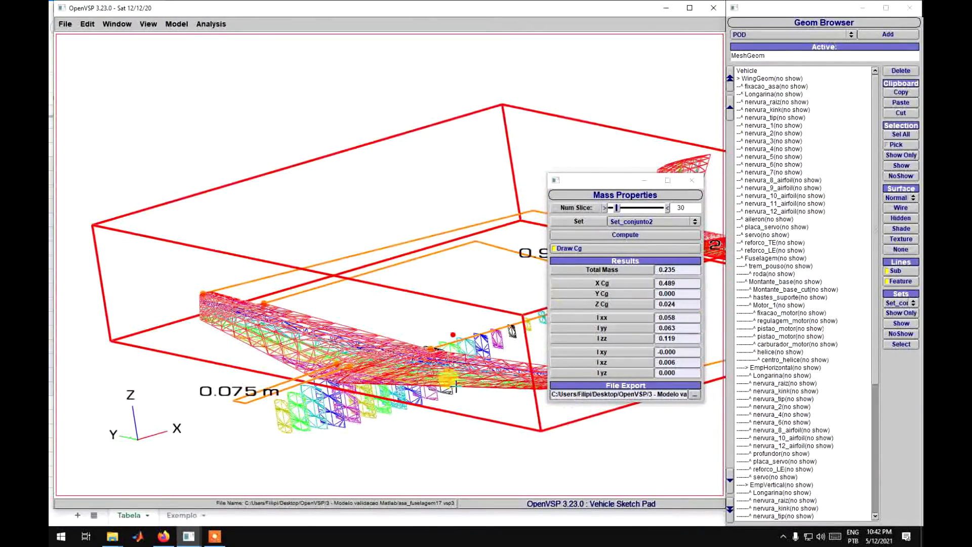
Close the Mass Properties results and hide every component in the model, including the generated meshes
{"action": "left_click", "coordinate": [692, 180]}
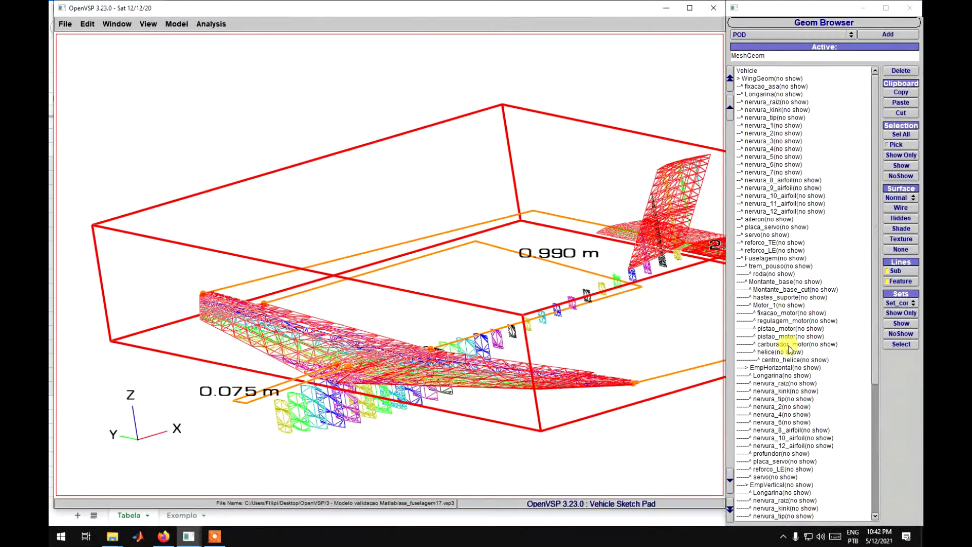
{"action": "scroll", "coordinate": [792, 350], "scroll_direction": "down", "scroll_amount": 8}
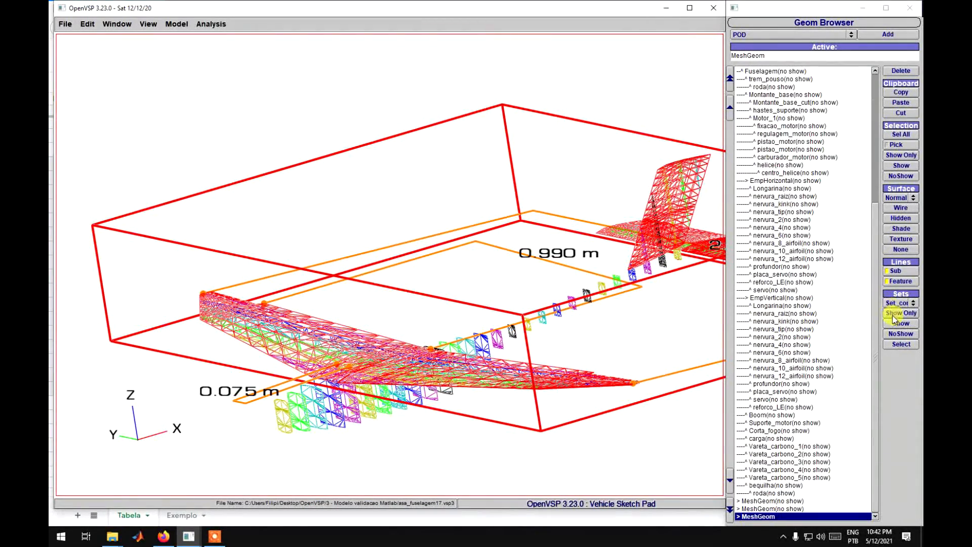
{"action": "left_click", "coordinate": [902, 134]}
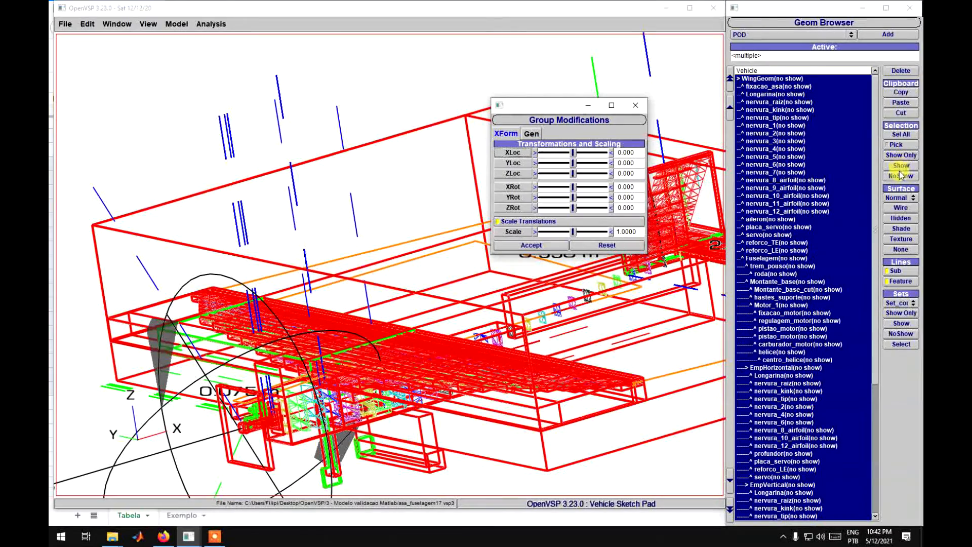
{"action": "left_click", "coordinate": [901, 176]}
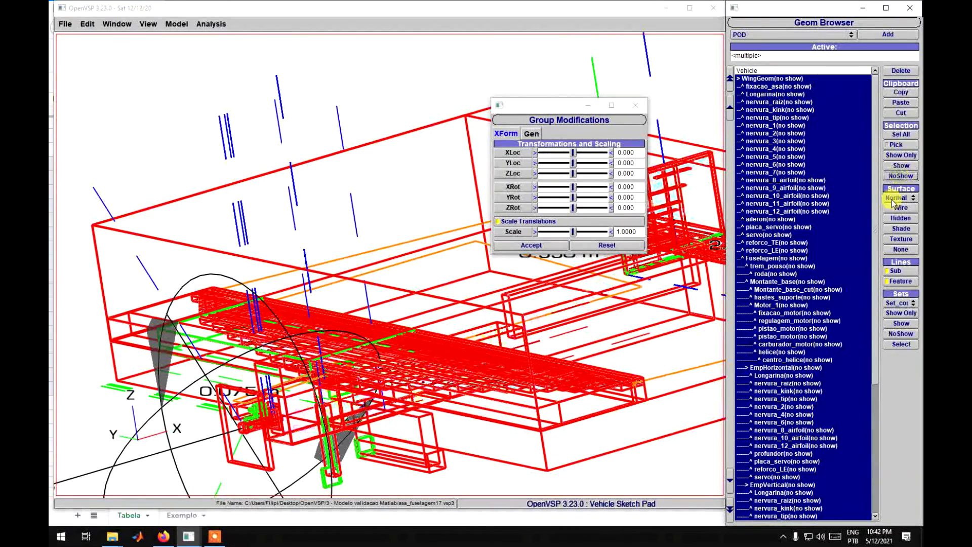
{"action": "left_click", "coordinate": [635, 104]}
Show the components of Set_conjunto2 and view the aircraft from a lower angle
{"action": "left_click", "coordinate": [902, 303]}
{"action": "left_click", "coordinate": [907, 304]}
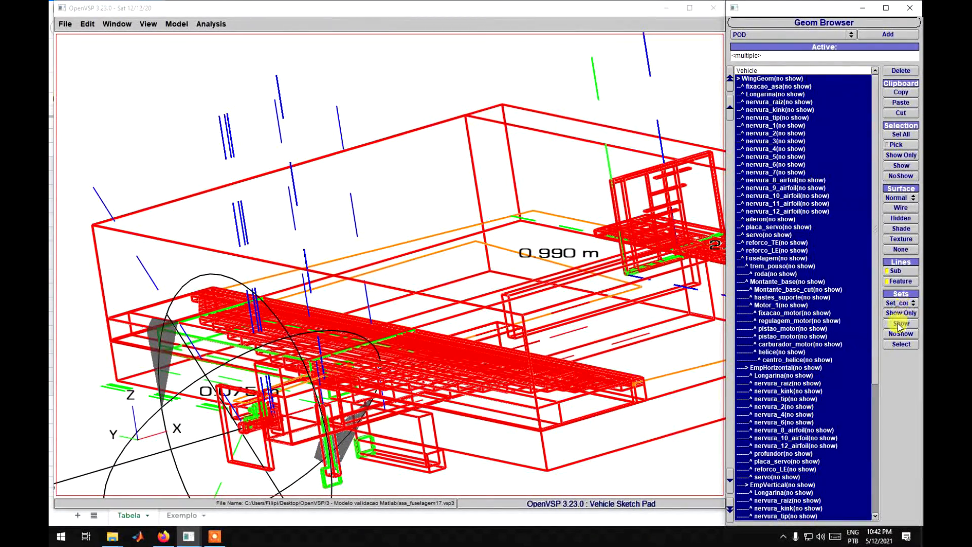
{"action": "left_click", "coordinate": [902, 323]}
{"action": "left_click", "coordinate": [861, 407]}
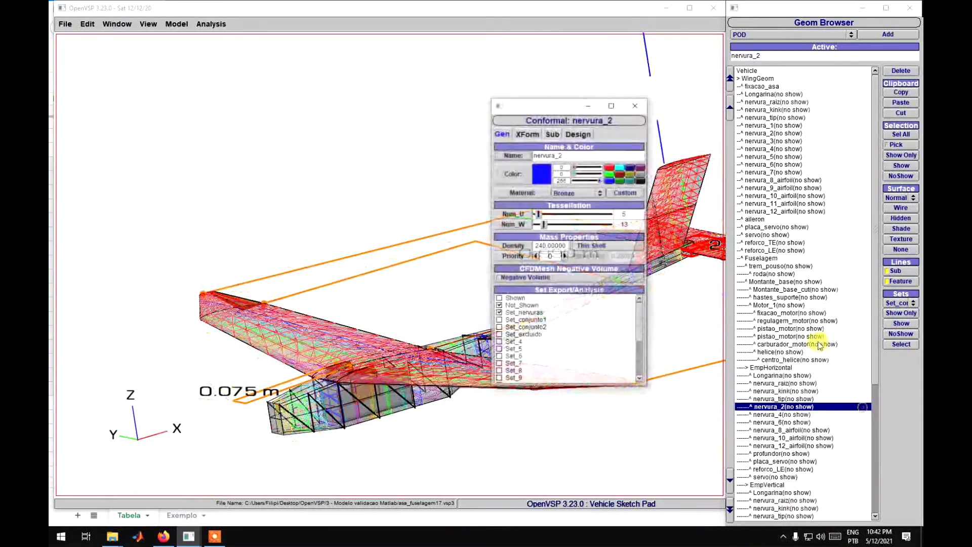
{"action": "left_click", "coordinate": [635, 105]}
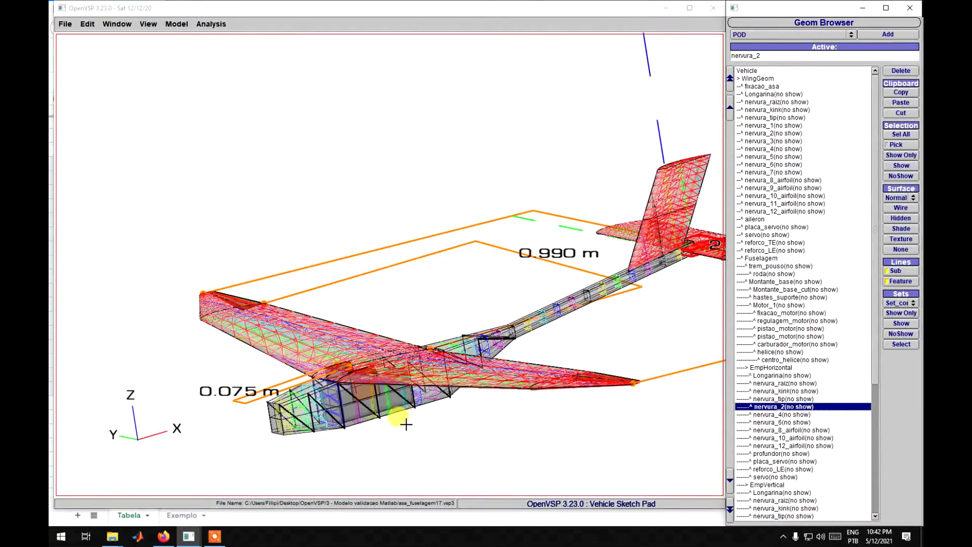
{"action": "left_click_drag", "start_coordinate": [403, 423], "coordinate": [349, 398]}
Open the carga component's properties and check its density setting
{"action": "scroll", "coordinate": [787, 418], "scroll_direction": "down", "scroll_amount": 6}
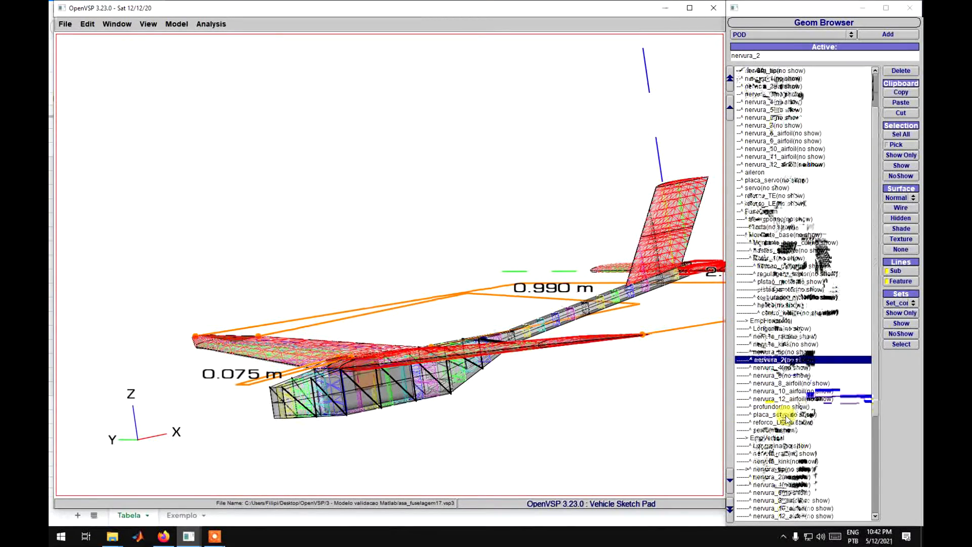
{"action": "scroll", "coordinate": [817, 399], "scroll_direction": "down", "scroll_amount": 2}
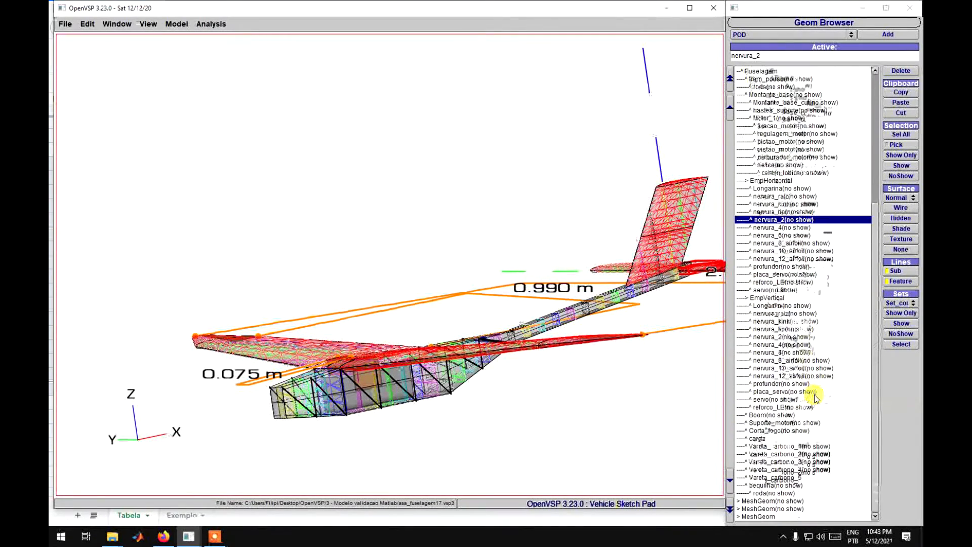
{"action": "left_click", "coordinate": [758, 439]}
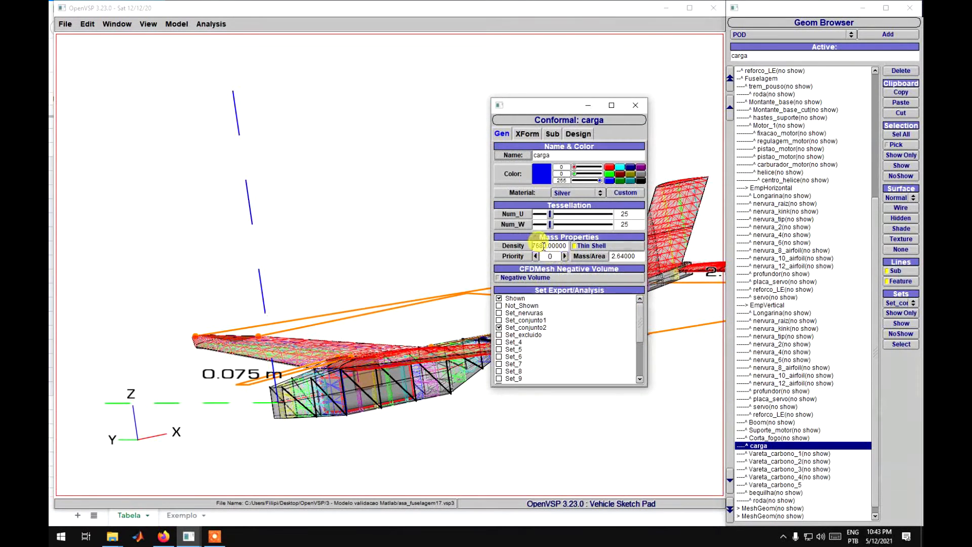
{"action": "left_click_drag", "start_coordinate": [542, 246], "coordinate": [527, 245]}
{"action": "double_click", "coordinate": [543, 246]}
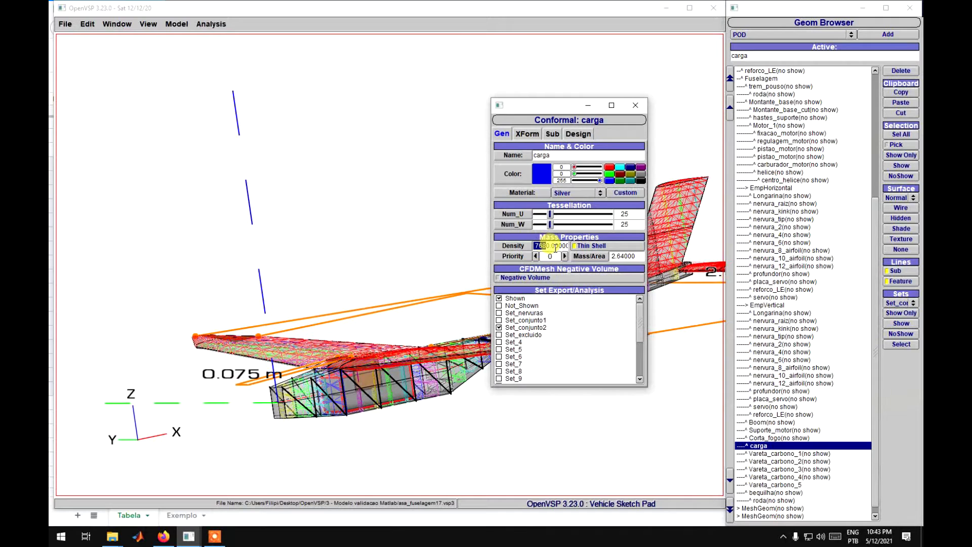
{"action": "left_click_drag", "start_coordinate": [564, 246], "coordinate": [513, 248]}
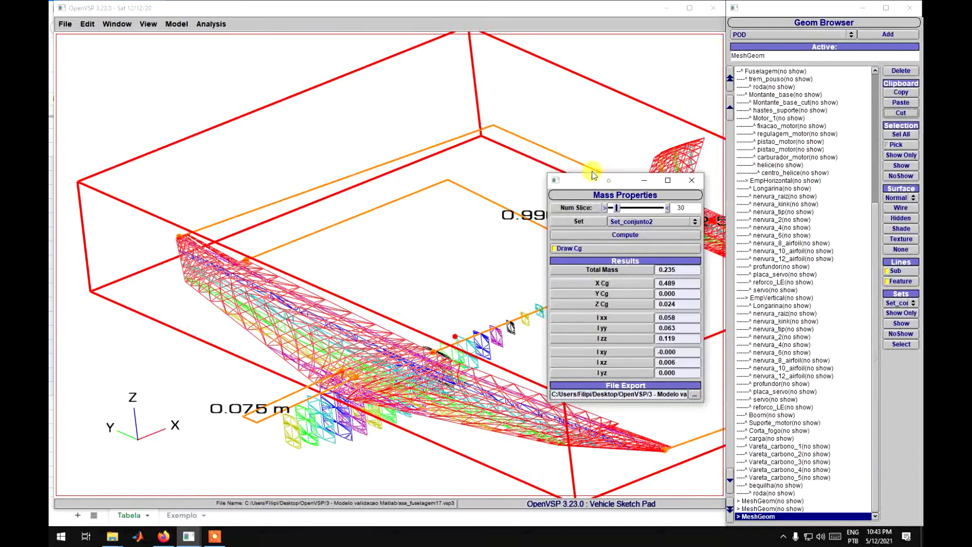
Move the Mass Properties window clear of the tail and cut the sliced MeshGeom from the model
{"action": "left_click_drag", "start_coordinate": [633, 173], "coordinate": [474, 84]}
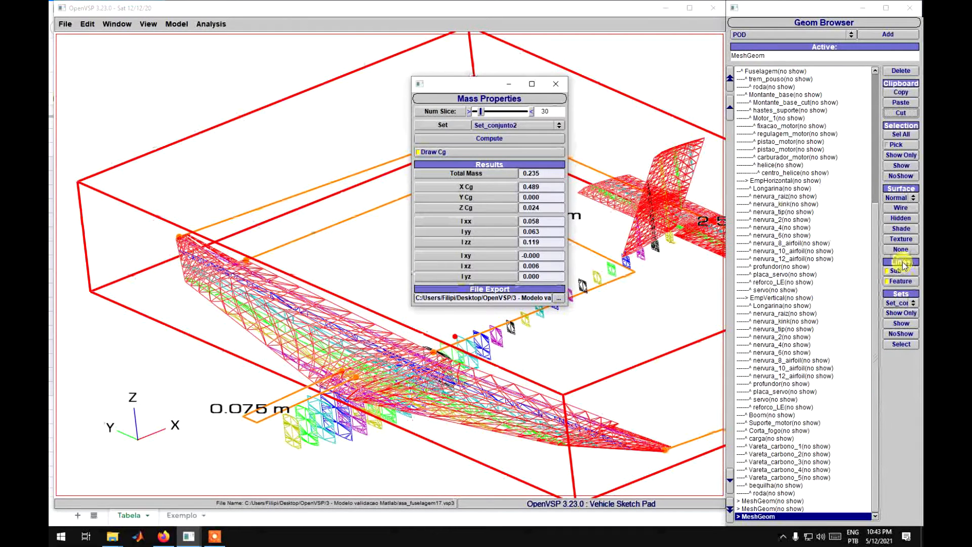
{"action": "left_click", "coordinate": [902, 114]}
{"action": "scroll", "coordinate": [808, 449], "scroll_direction": "down", "scroll_amount": 5}
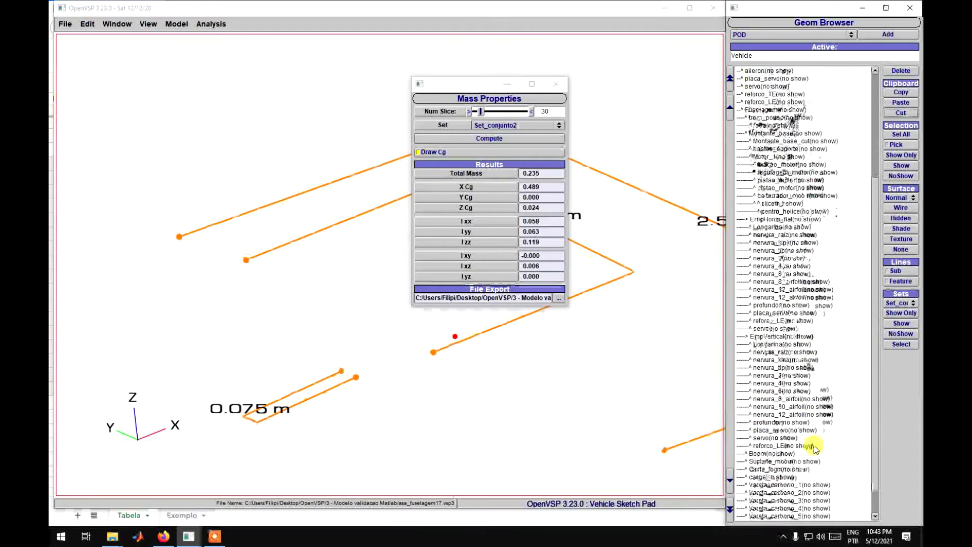
{"action": "scroll", "coordinate": [814, 449], "scroll_direction": "down", "scroll_amount": 1}
{"action": "left_click", "coordinate": [900, 303]}
{"action": "left_click", "coordinate": [901, 304]}
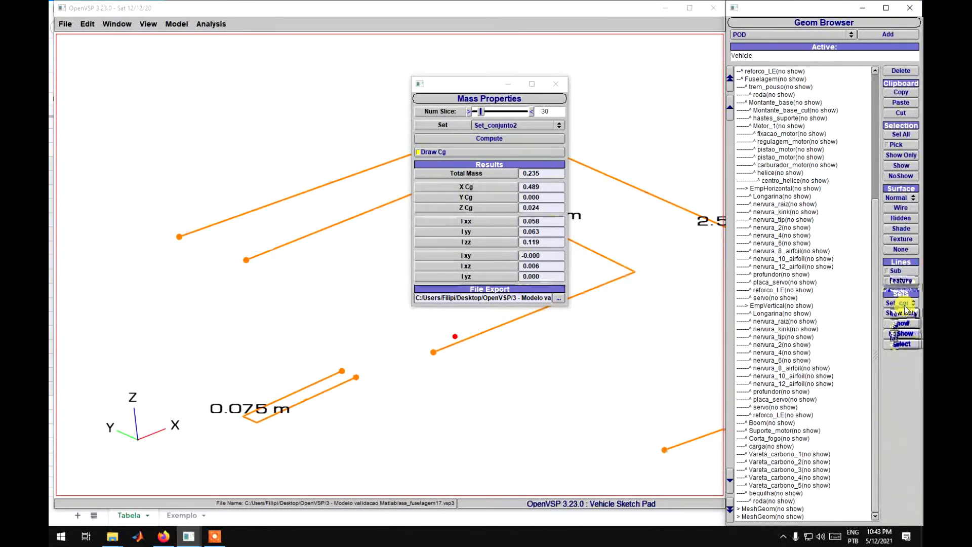
Recompute the mass properties of Set_conjunto2 with 100 slices
{"action": "double_click", "coordinate": [543, 110]}
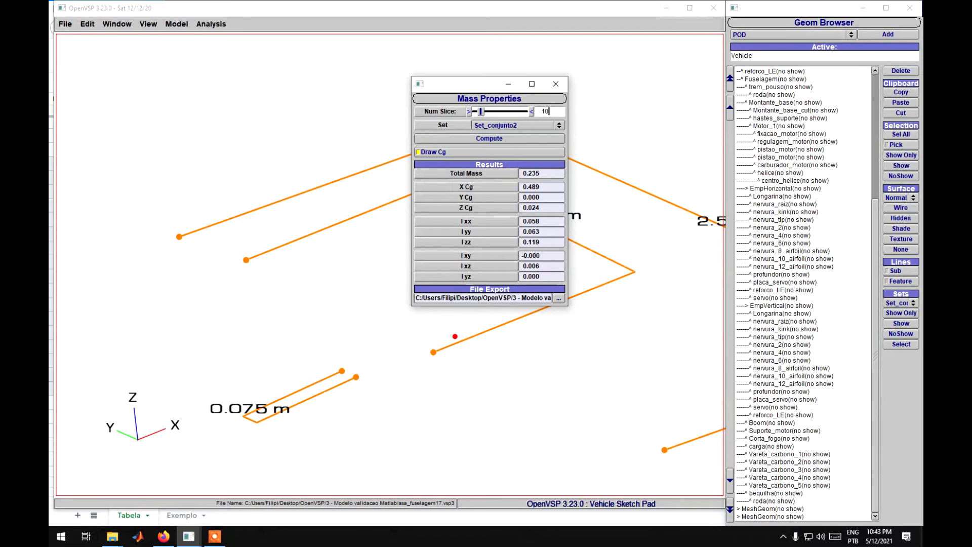
{"action": "type", "text": "100"}
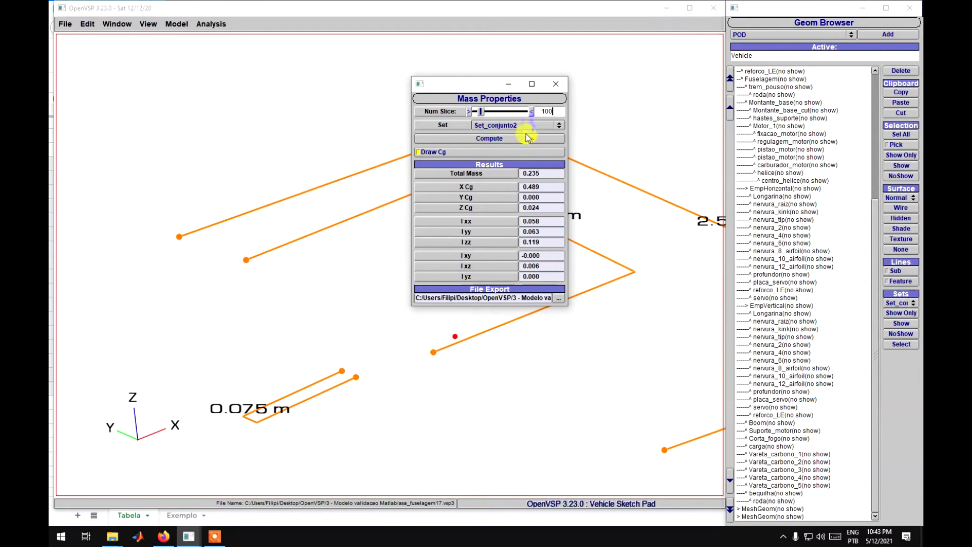
{"action": "left_click", "coordinate": [494, 139]}
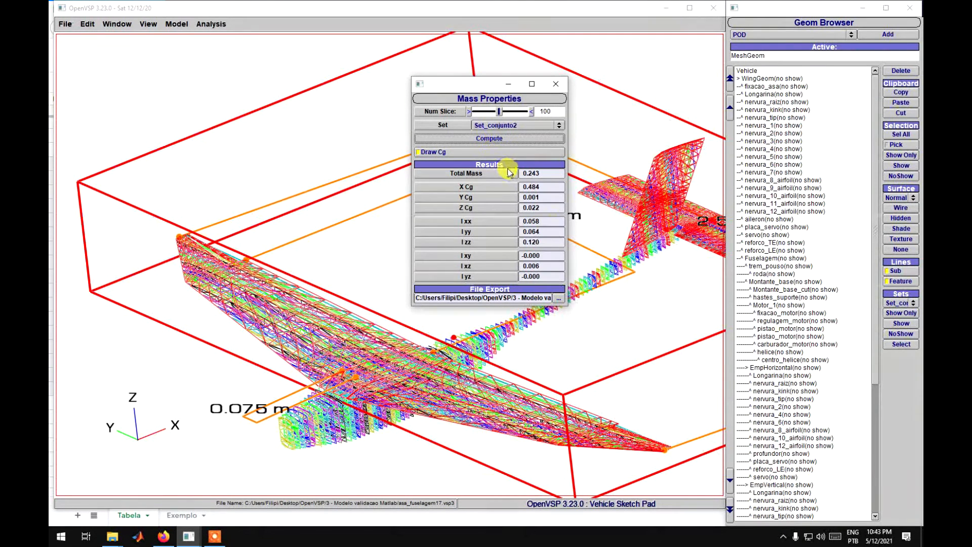
Check the recomputed total mass, close the Mass Properties window and examine the finer sliced mesh from different angles
{"action": "left_click_drag", "start_coordinate": [394, 343], "coordinate": [381, 310]}
{"action": "left_click", "coordinate": [456, 271]}
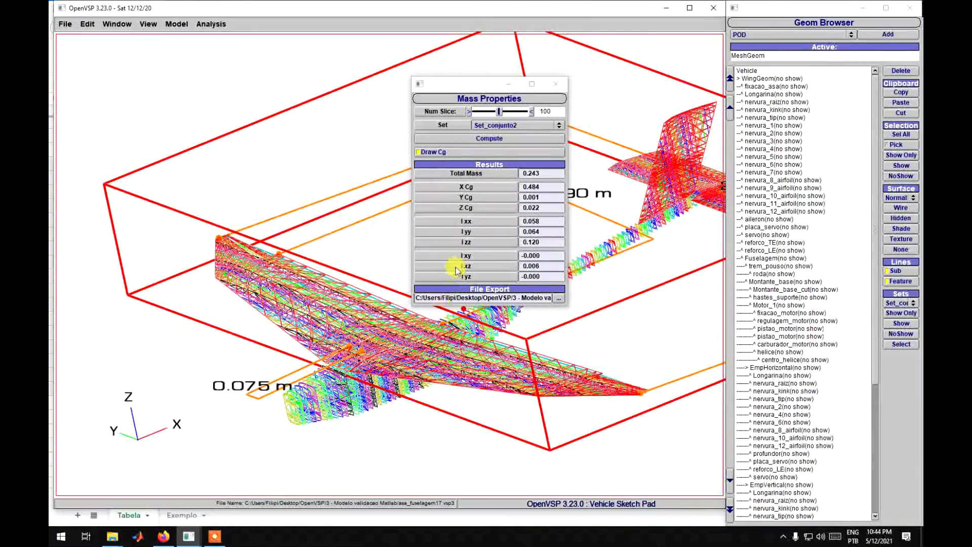
{"action": "left_click", "coordinate": [464, 177]}
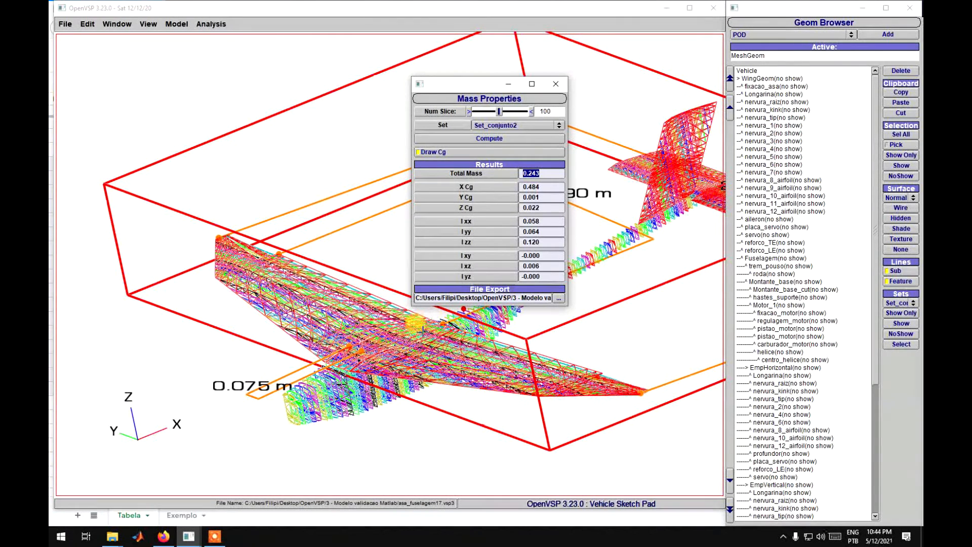
{"action": "left_click", "coordinate": [557, 85]}
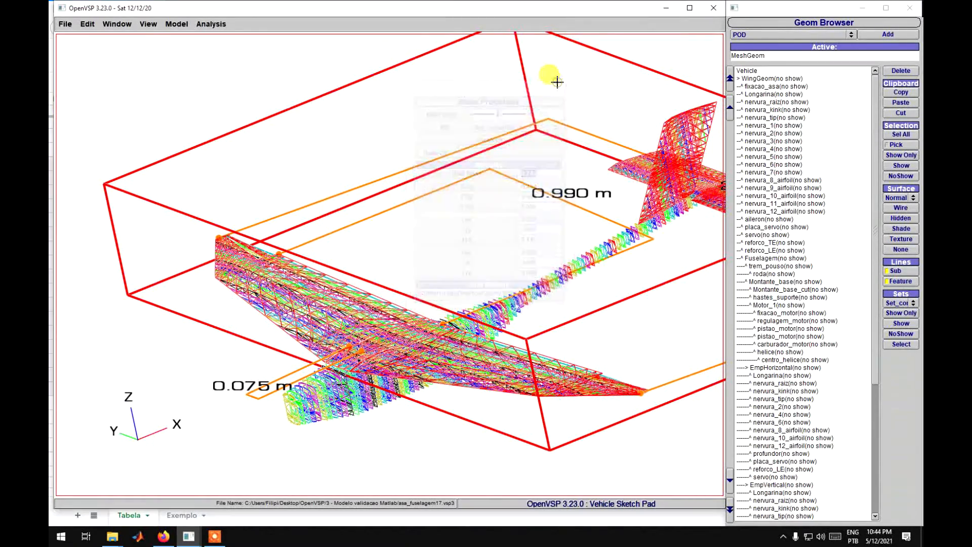
{"action": "left_click_drag", "start_coordinate": [499, 377], "coordinate": [466, 382]}
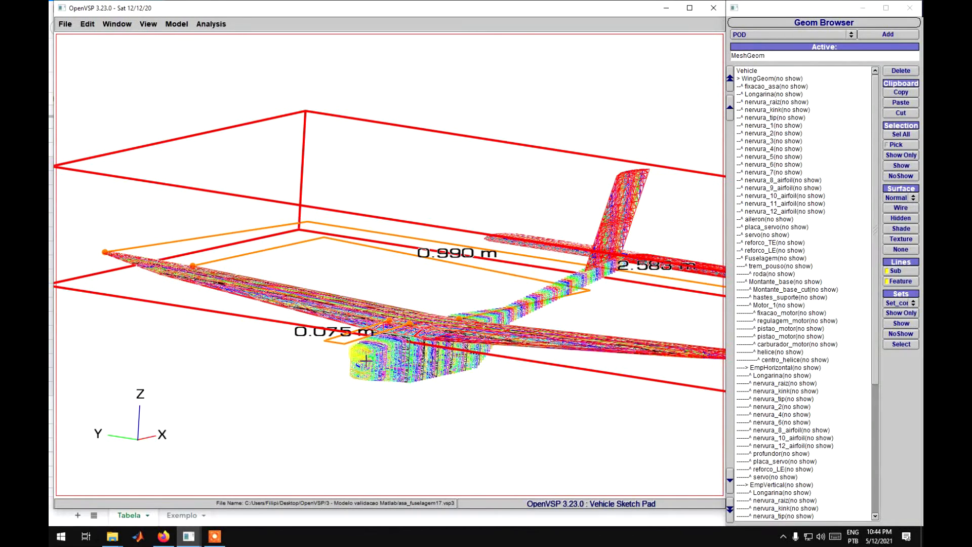
{"action": "left_click_drag", "start_coordinate": [375, 363], "coordinate": [359, 365]}
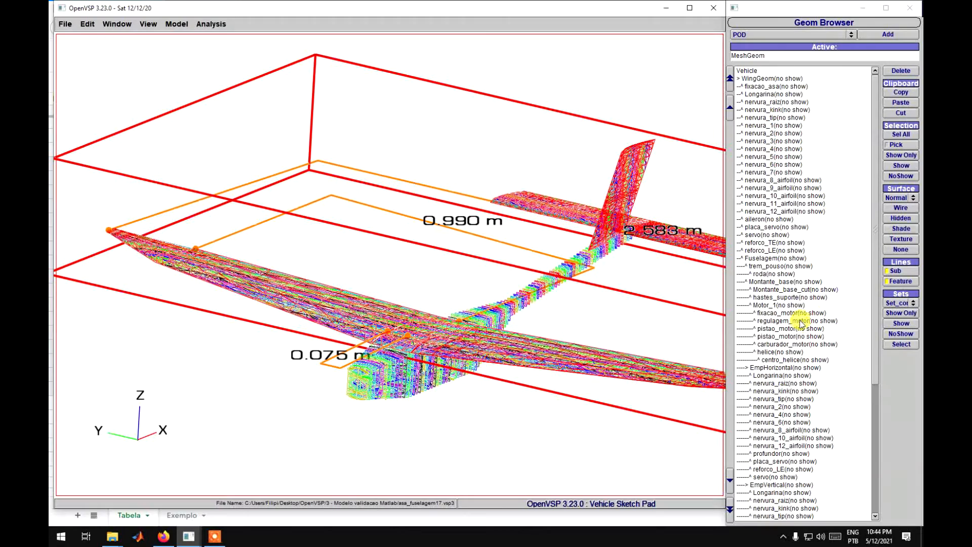
Locate the helice and centro_helice components on the aircraft and check helice's mass properties and set assignment
{"action": "left_click_drag", "start_coordinate": [801, 352], "coordinate": [803, 359]}
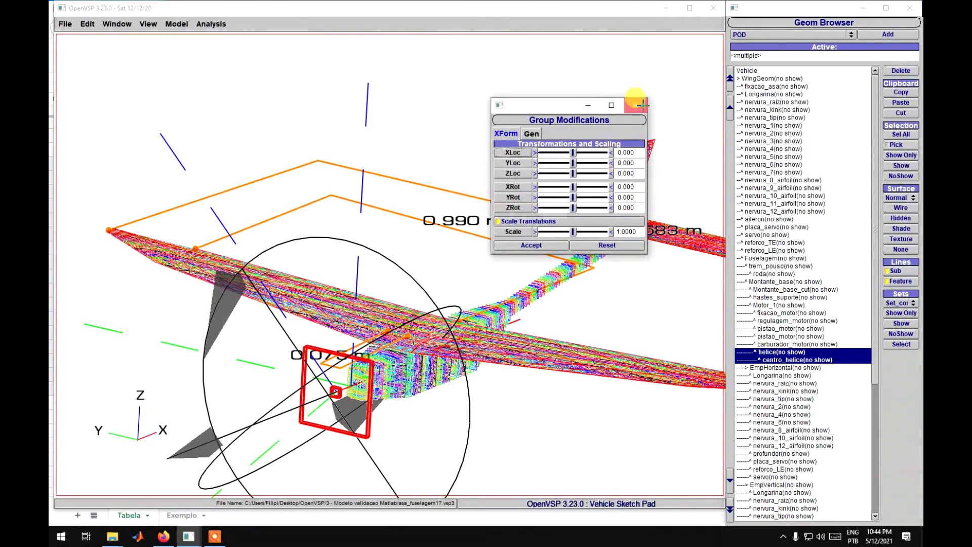
{"action": "left_click", "coordinate": [643, 105]}
{"action": "left_click_drag", "start_coordinate": [514, 365], "coordinate": [493, 351]}
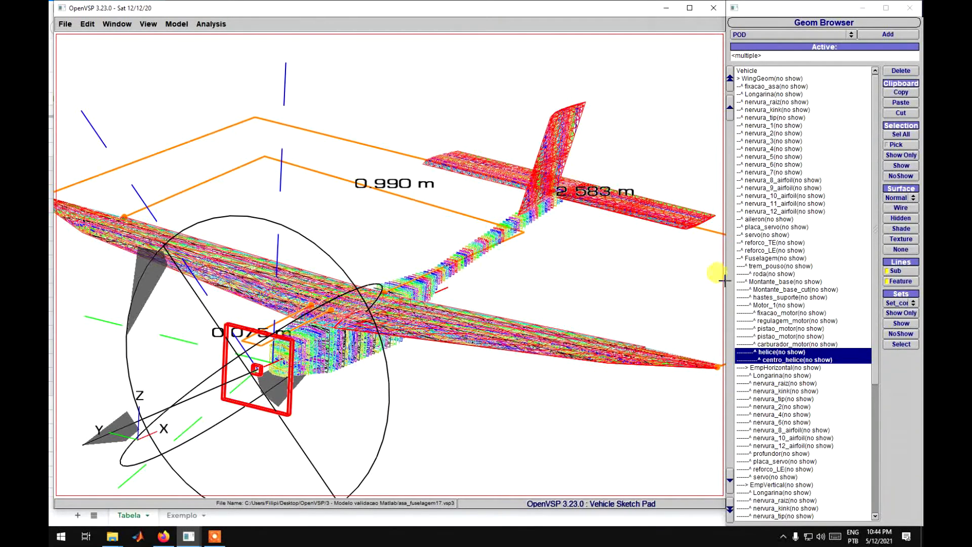
{"action": "left_click", "coordinate": [784, 353]}
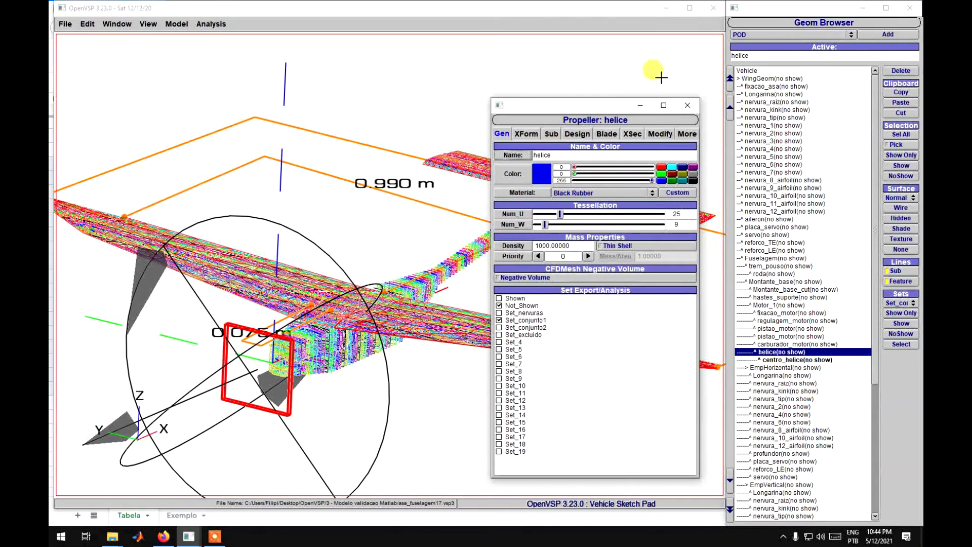
{"action": "left_click", "coordinate": [688, 105]}
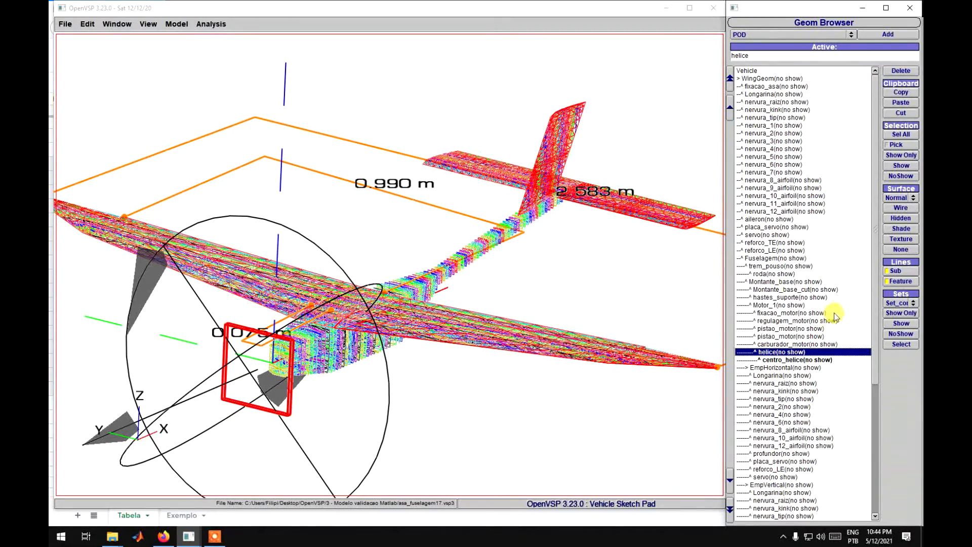
Select the newest MeshGeom at the end of the component list and hide it
{"action": "scroll", "coordinate": [801, 369], "scroll_direction": "down", "scroll_amount": 1}
{"action": "scroll", "coordinate": [800, 370], "scroll_direction": "down", "scroll_amount": 7}
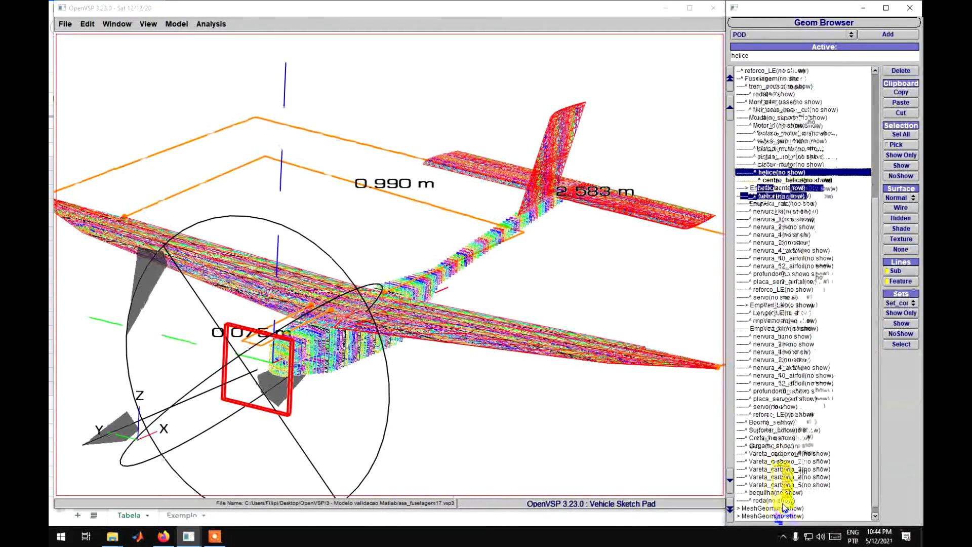
{"action": "left_click", "coordinate": [772, 517]}
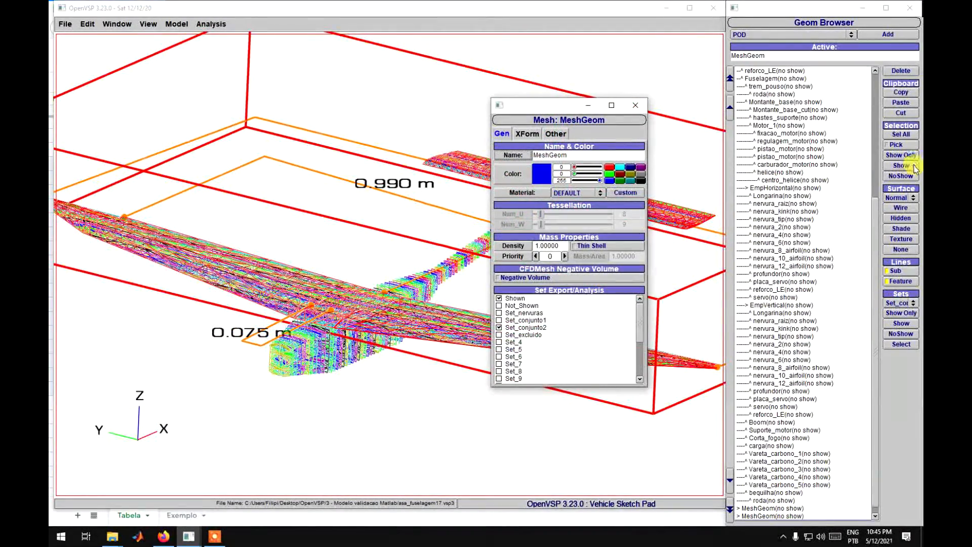
{"action": "left_click", "coordinate": [901, 175]}
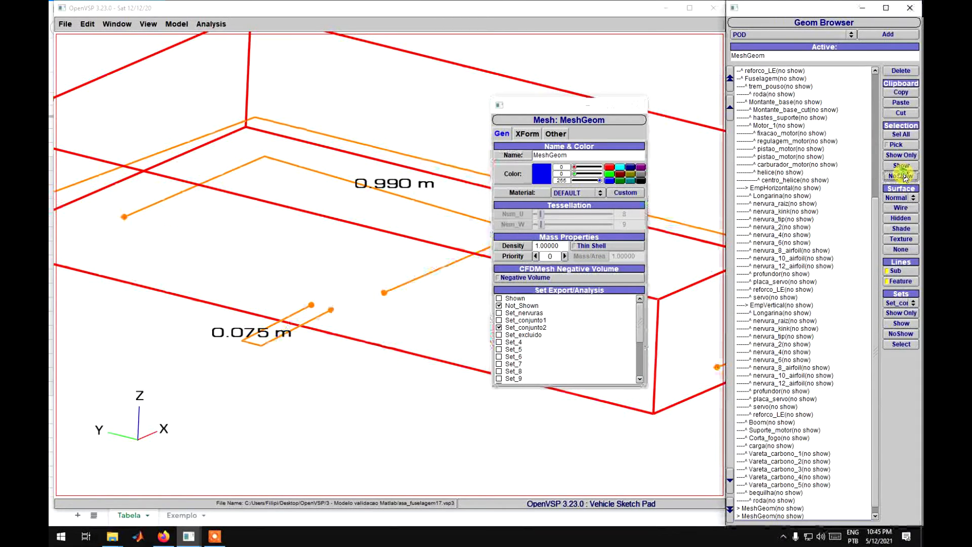
{"action": "left_click", "coordinate": [636, 106]}
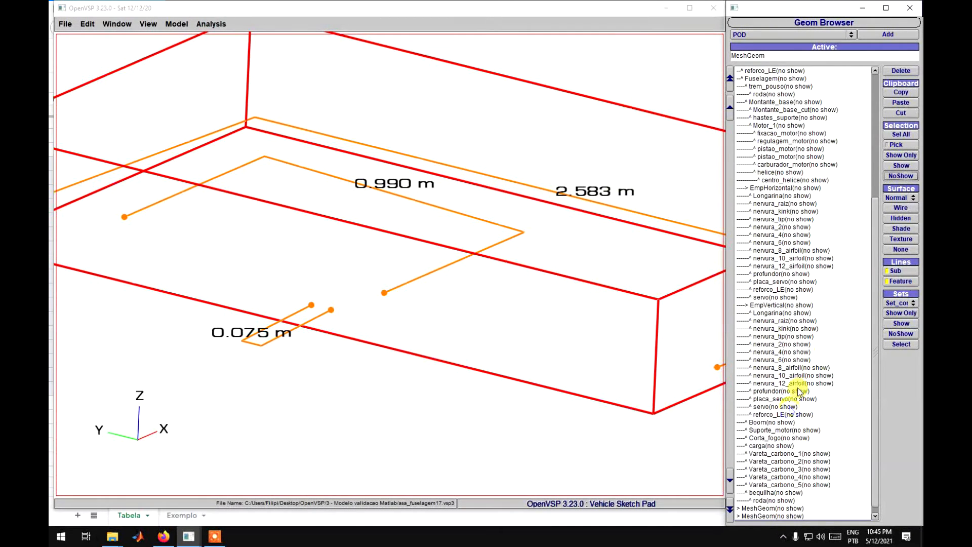
Show Set_conjunto2 again, cut the selected MeshGeom and view the clean aircraft geometry
{"action": "left_click", "coordinate": [905, 306]}
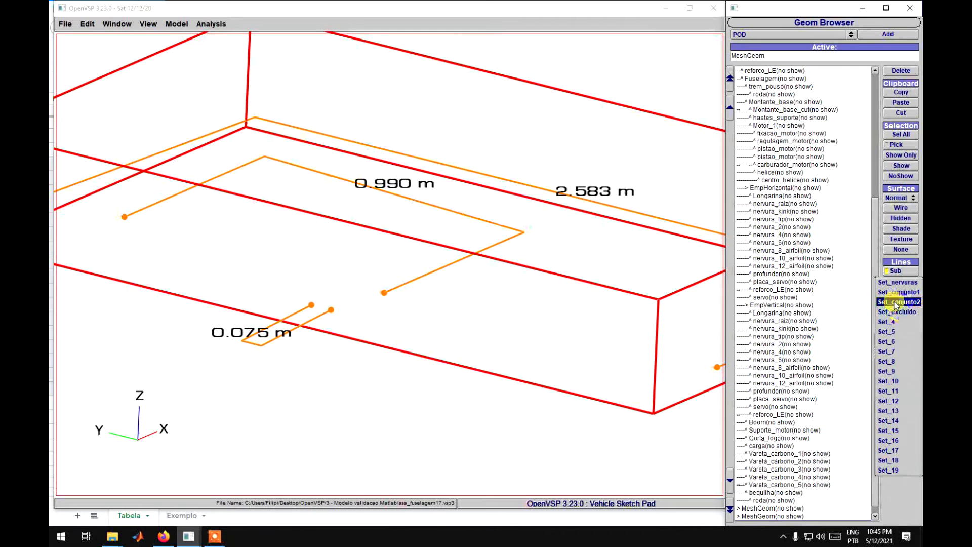
{"action": "left_click", "coordinate": [895, 306]}
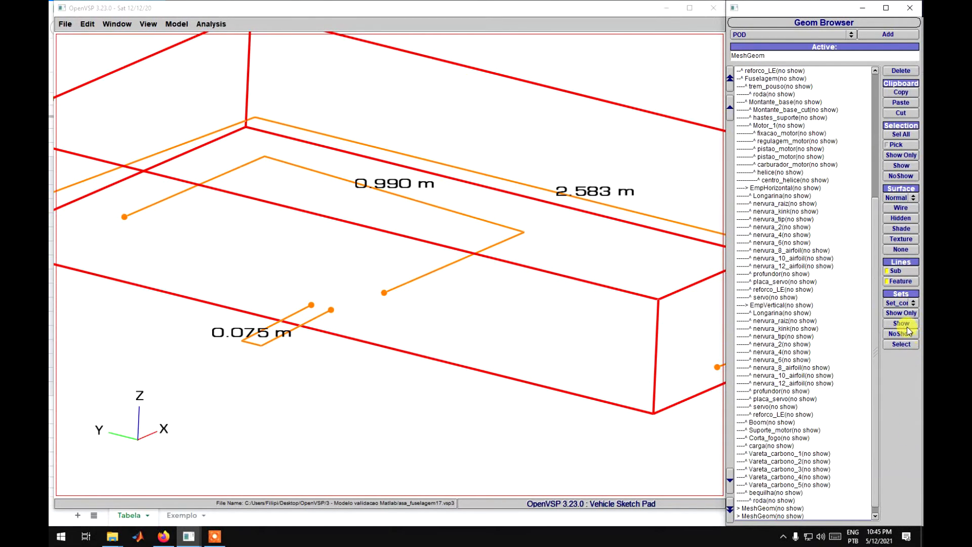
{"action": "left_click", "coordinate": [903, 324]}
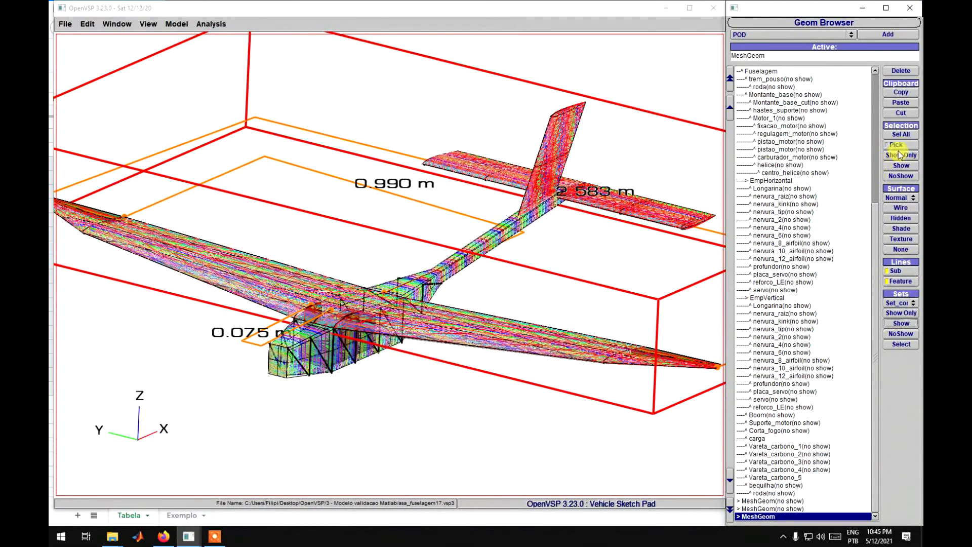
{"action": "left_click", "coordinate": [901, 112]}
{"action": "left_click_drag", "start_coordinate": [616, 173], "coordinate": [507, 316]}
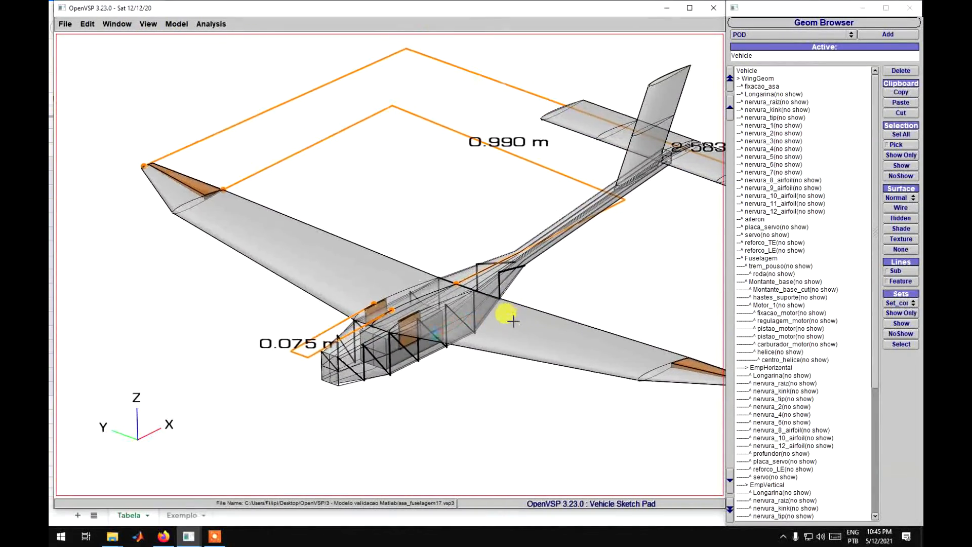
Open the set editor and review which geoms belong to Set_conjunto2
{"action": "left_click_drag", "start_coordinate": [452, 397], "coordinate": [380, 397]}
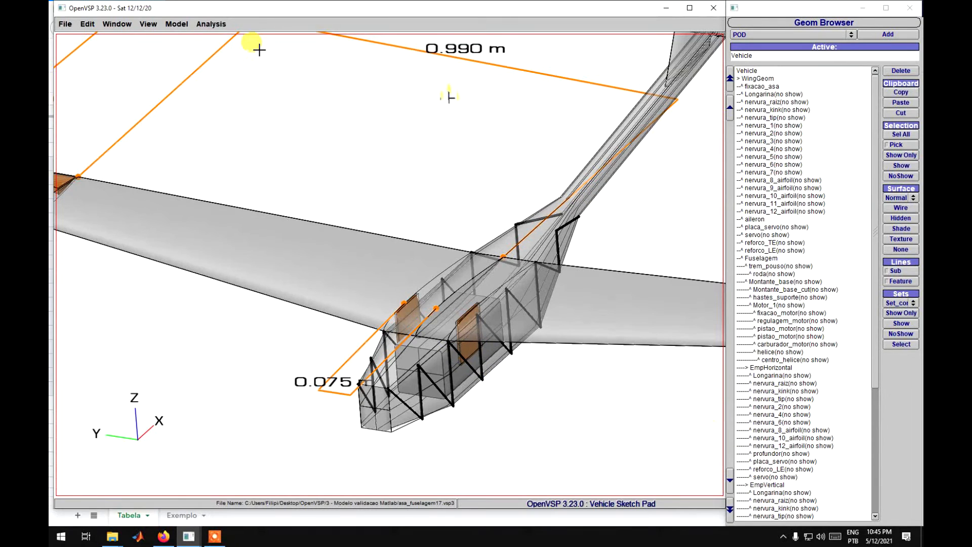
{"action": "left_click", "coordinate": [175, 24]}
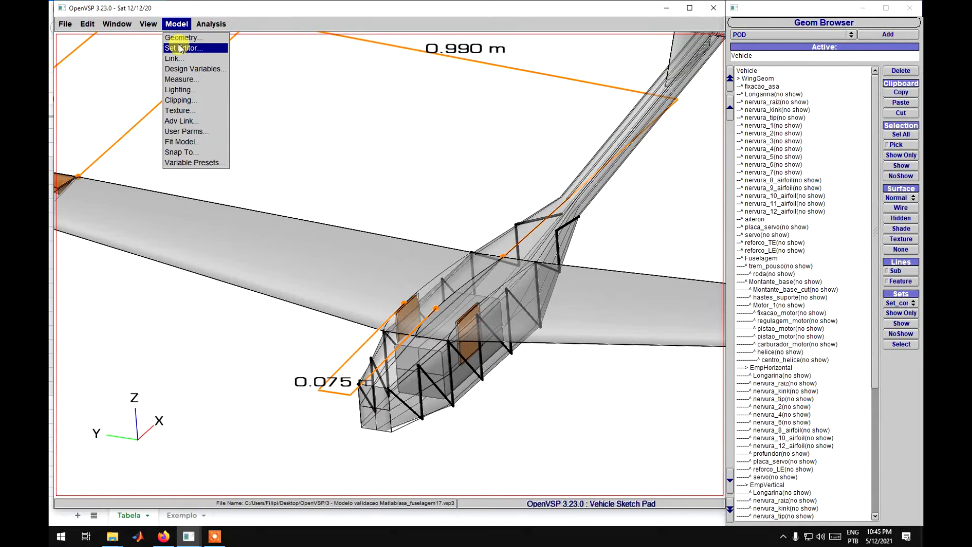
{"action": "left_click", "coordinate": [180, 48]}
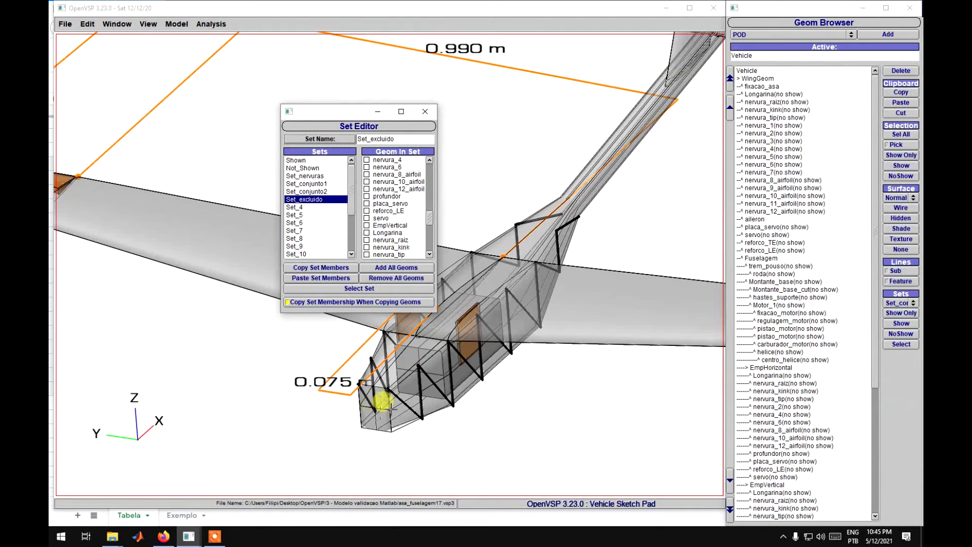
{"action": "left_click", "coordinate": [311, 191]}
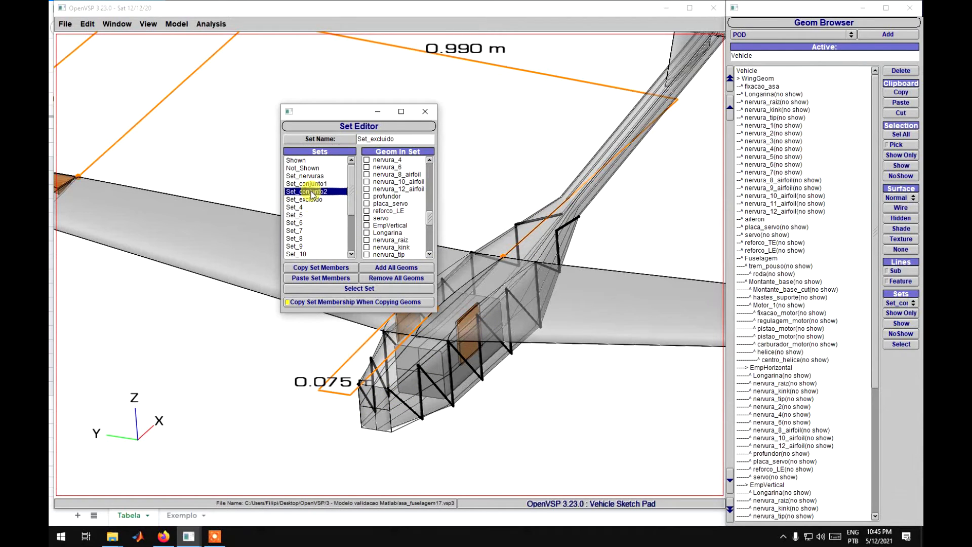
{"action": "scroll", "coordinate": [390, 223], "scroll_direction": "down", "scroll_amount": 5}
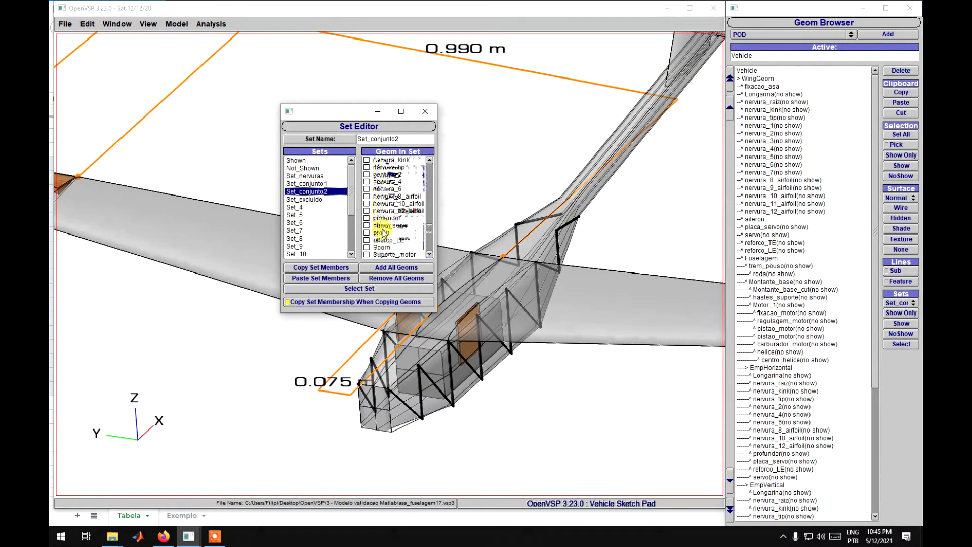
{"action": "scroll", "coordinate": [428, 245], "scroll_direction": "down", "scroll_amount": 1}
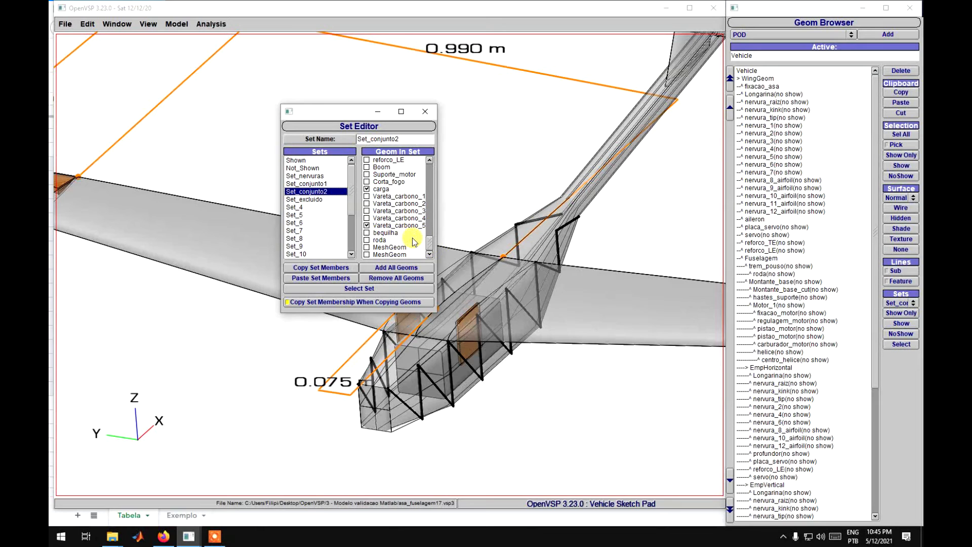
{"action": "left_click_drag", "start_coordinate": [430, 248], "coordinate": [429, 202]}
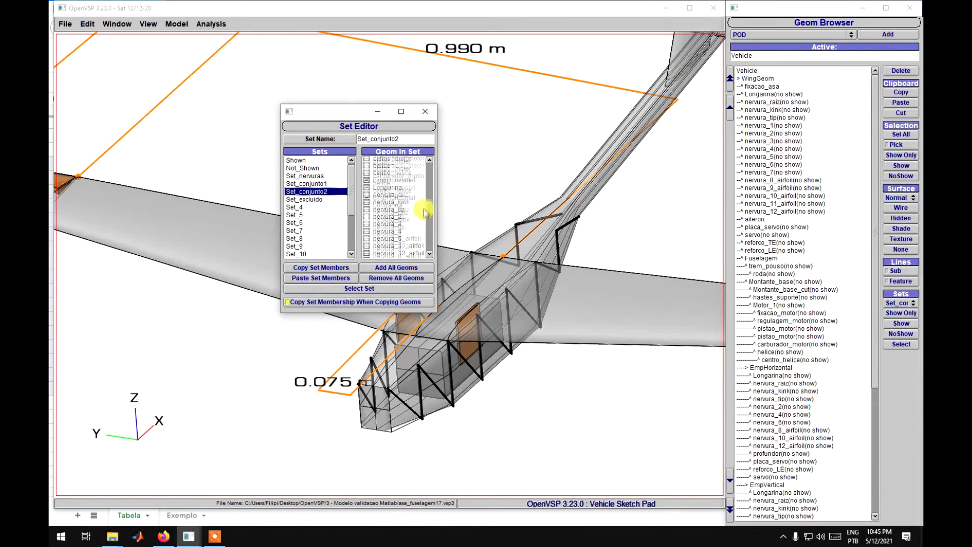
Close the set editor, show only the Set_conjunto2 components and examine them from several angles
{"action": "left_click", "coordinate": [344, 289]}
{"action": "left_click", "coordinate": [425, 112]}
{"action": "left_click", "coordinate": [902, 323]}
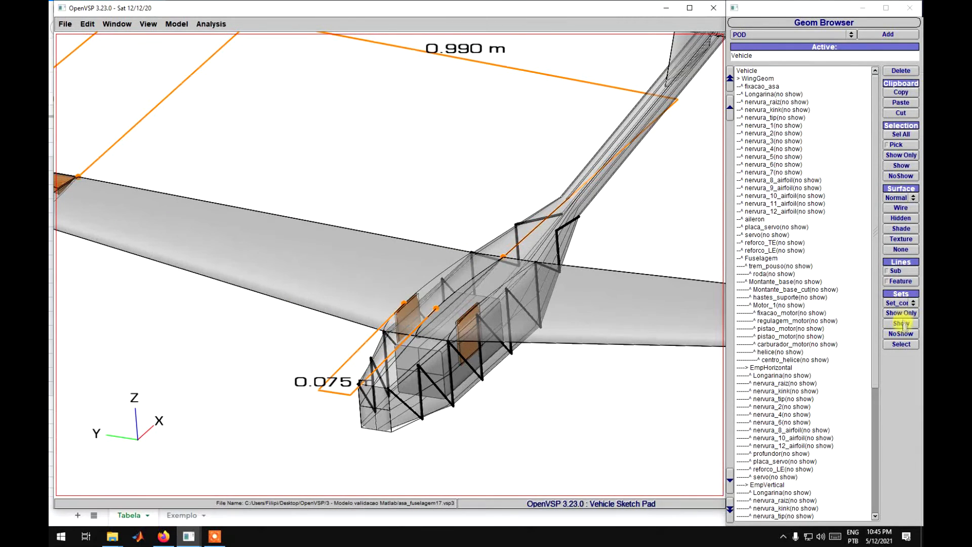
{"action": "left_click", "coordinate": [900, 323]}
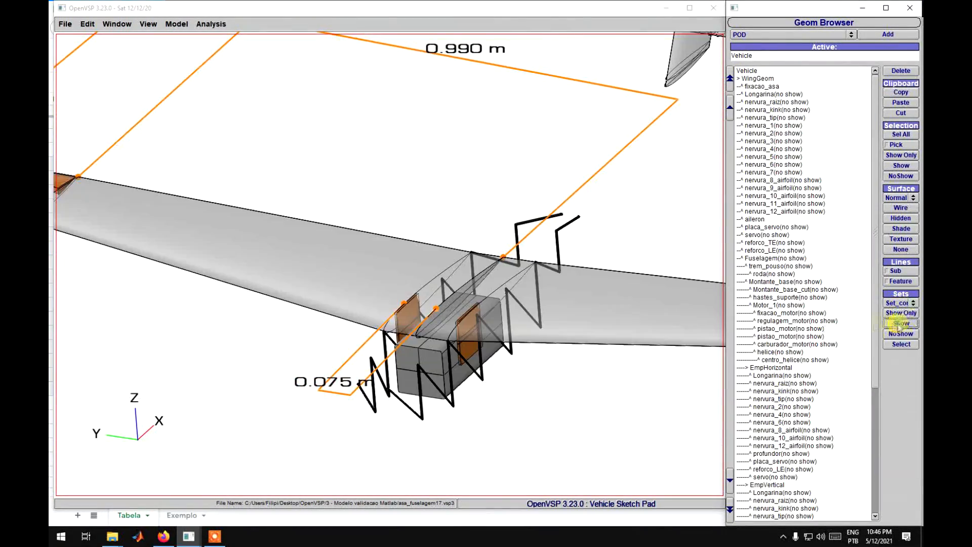
{"action": "left_click", "coordinate": [613, 360]}
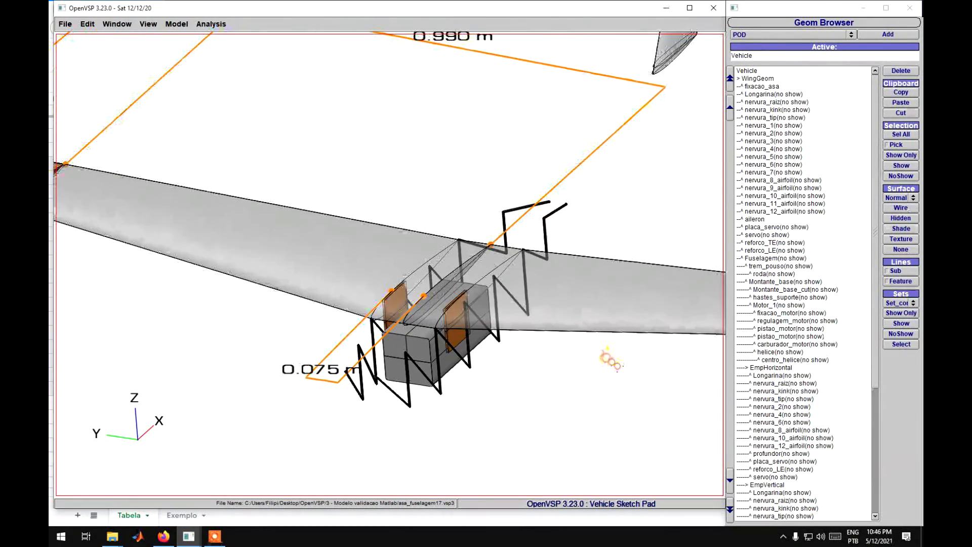
{"action": "scroll", "coordinate": [615, 354], "scroll_direction": "down", "scroll_amount": 5}
{"action": "left_click_drag", "start_coordinate": [614, 347], "coordinate": [335, 264]}
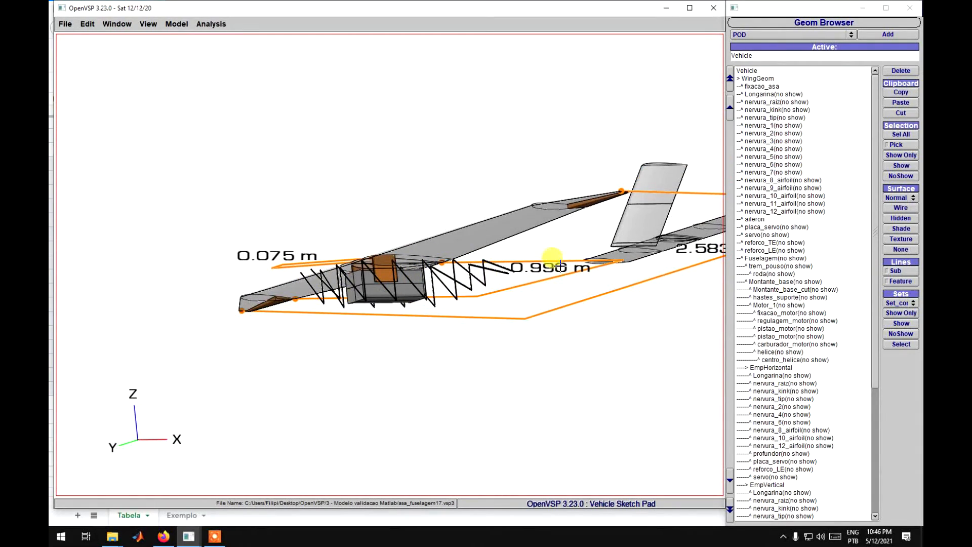
{"action": "left_click_drag", "start_coordinate": [561, 262], "coordinate": [261, 252]}
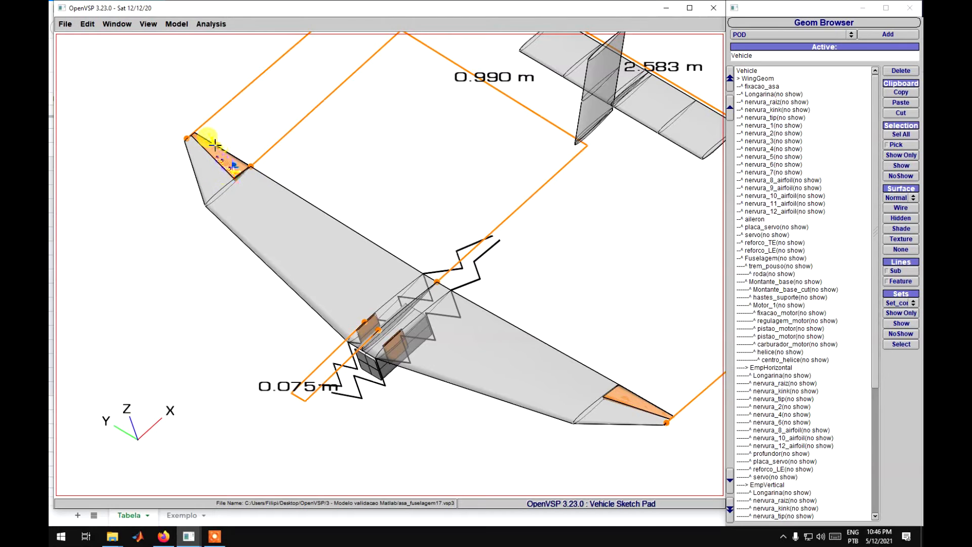
{"action": "mouse_move", "coordinate": [513, 400]}
{"action": "left_mouse_down"}
{"action": "mouse_move", "coordinate": [479, 350]}
{"action": "mouse_move", "coordinate": [505, 401]}
{"action": "mouse_move", "coordinate": [342, 300]}
{"action": "left_mouse_up"}
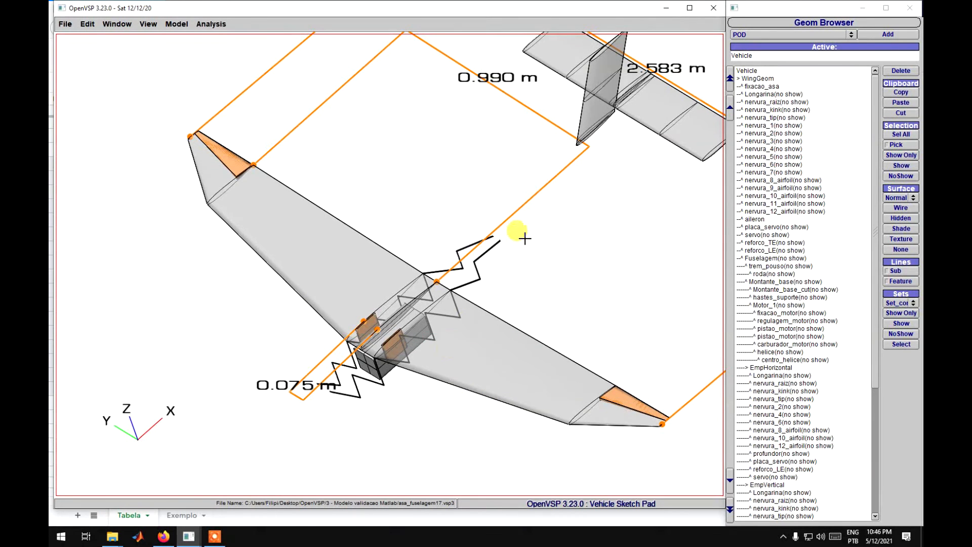
{"action": "mouse_move", "coordinate": [371, 306]}
{"action": "left_mouse_down"}
{"action": "mouse_move", "coordinate": [337, 304]}
{"action": "mouse_move", "coordinate": [412, 185]}
{"action": "mouse_move", "coordinate": [406, 284]}
{"action": "mouse_move", "coordinate": [418, 309]}
{"action": "left_mouse_up"}
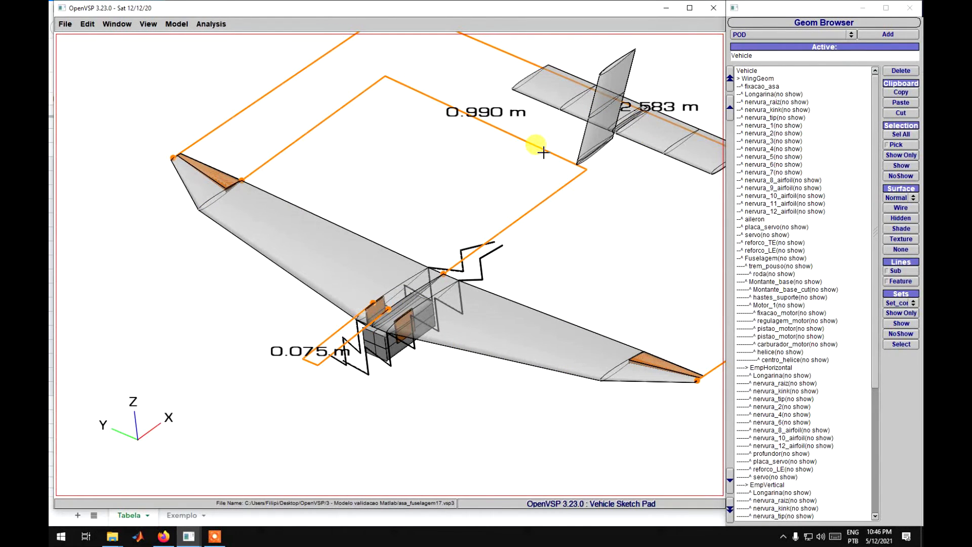
Compute the mass properties of Set_conjunto2 with 100 slices, check the total mass and close the Mass Properties window
{"action": "left_click", "coordinate": [211, 24]}
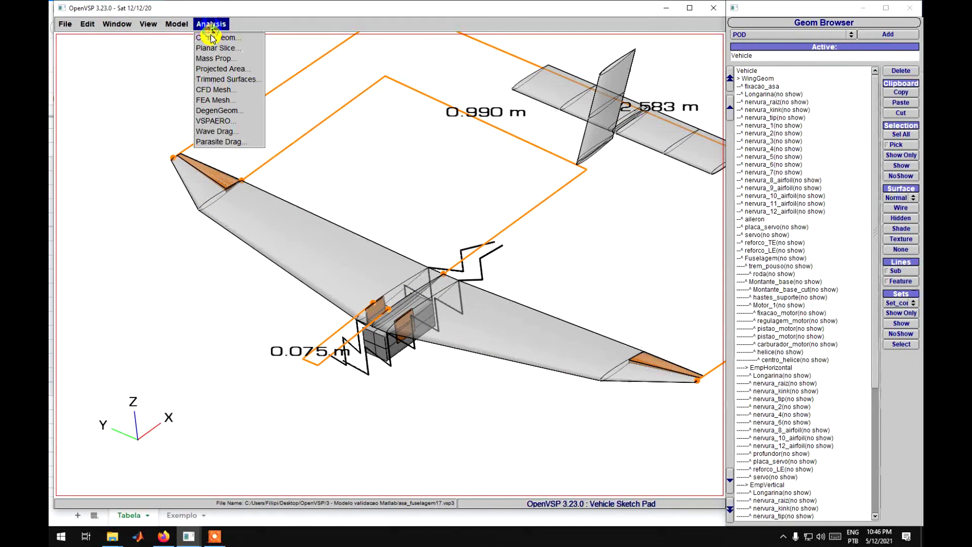
{"action": "left_click", "coordinate": [215, 58]}
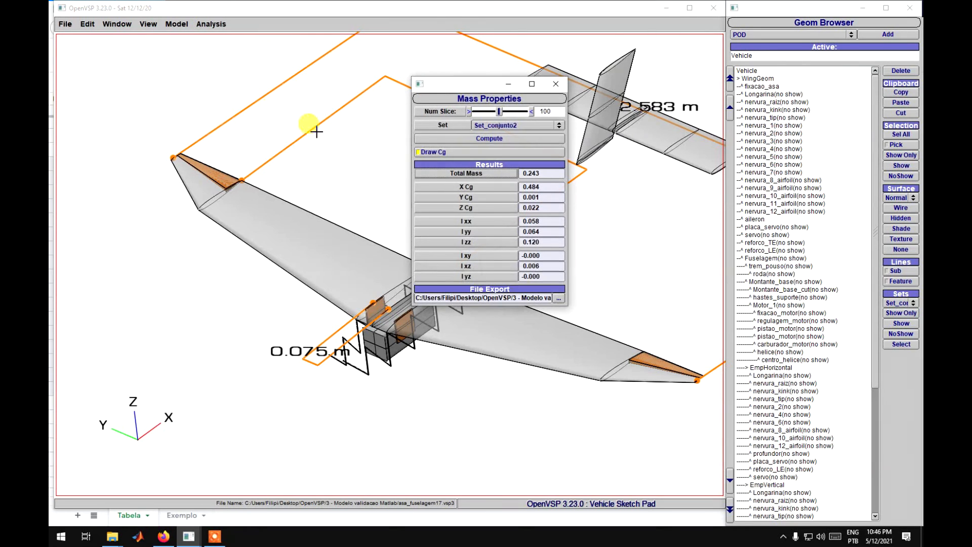
{"action": "left_click", "coordinate": [490, 141]}
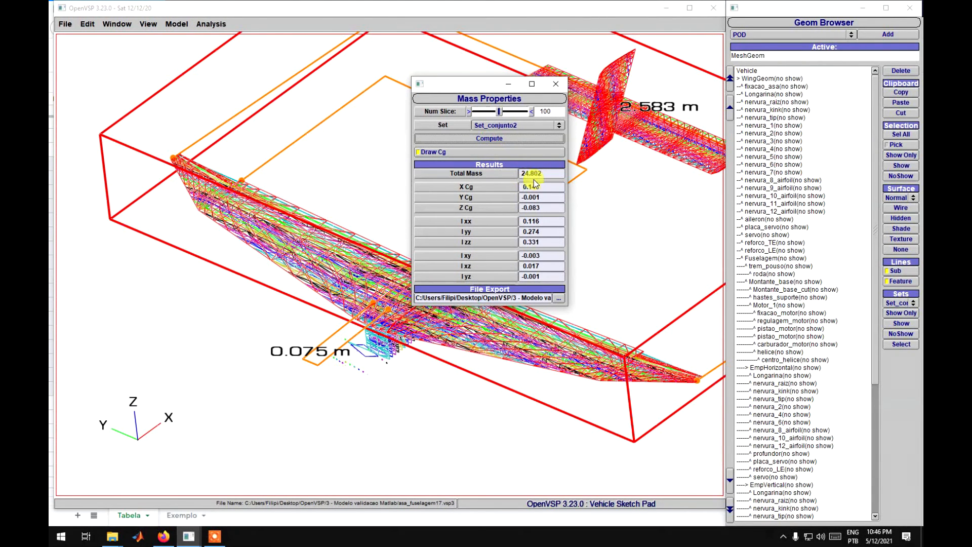
{"action": "left_click_drag", "start_coordinate": [549, 173], "coordinate": [513, 173]}
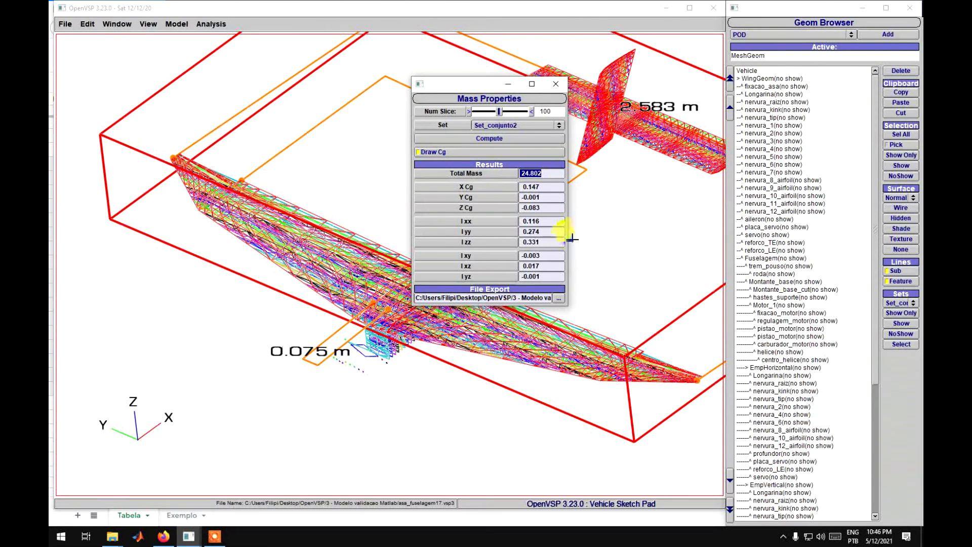
{"action": "left_click_drag", "start_coordinate": [531, 170], "coordinate": [516, 173]}
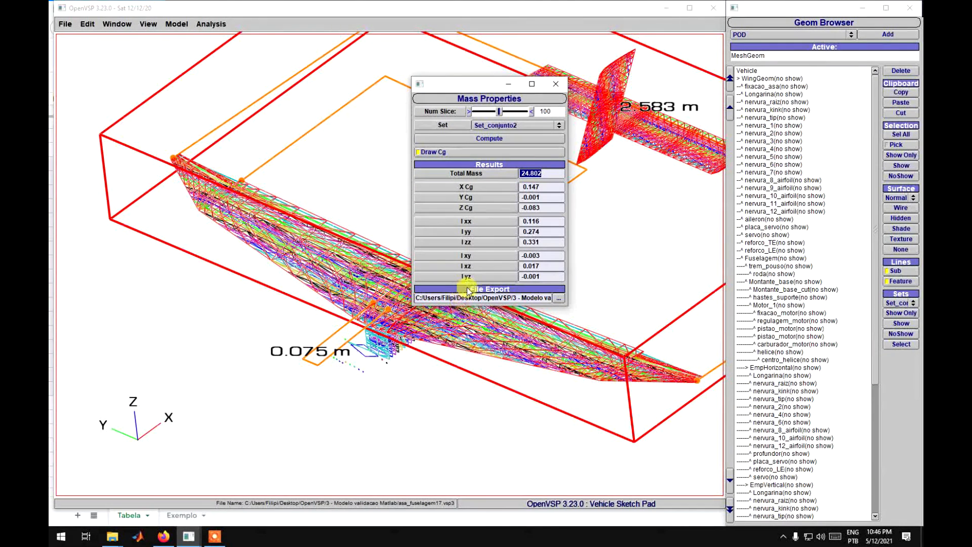
{"action": "left_click", "coordinate": [552, 87]}
Examine the sliced mesh of Set_conjunto2 around the wing, tail and payload from different angles
{"action": "left_click_drag", "start_coordinate": [614, 275], "coordinate": [550, 316]}
{"action": "right_click_drag", "start_coordinate": [549, 315], "coordinate": [561, 320]}
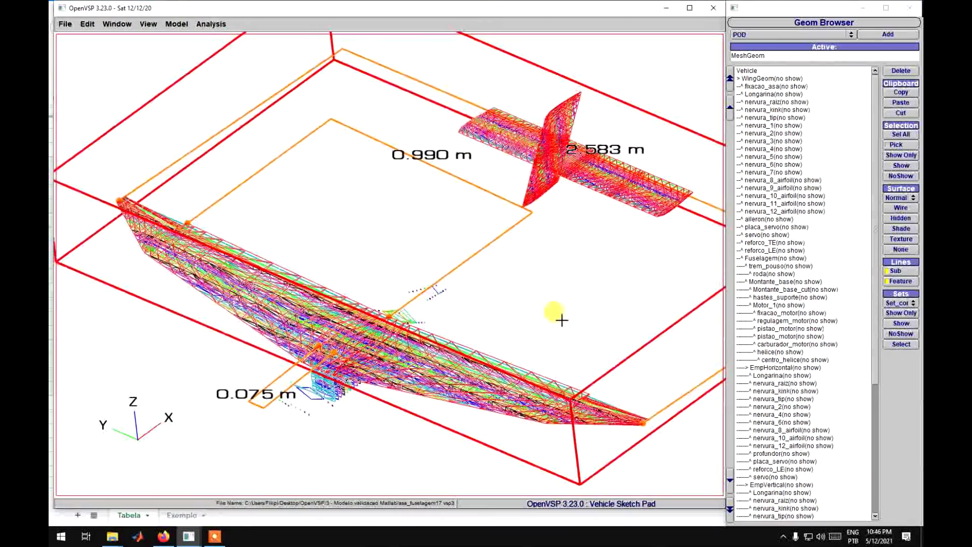
{"action": "scroll", "coordinate": [410, 368], "scroll_direction": "down", "scroll_amount": 3}
{"action": "scroll", "coordinate": [411, 369], "scroll_direction": "up", "scroll_amount": 5}
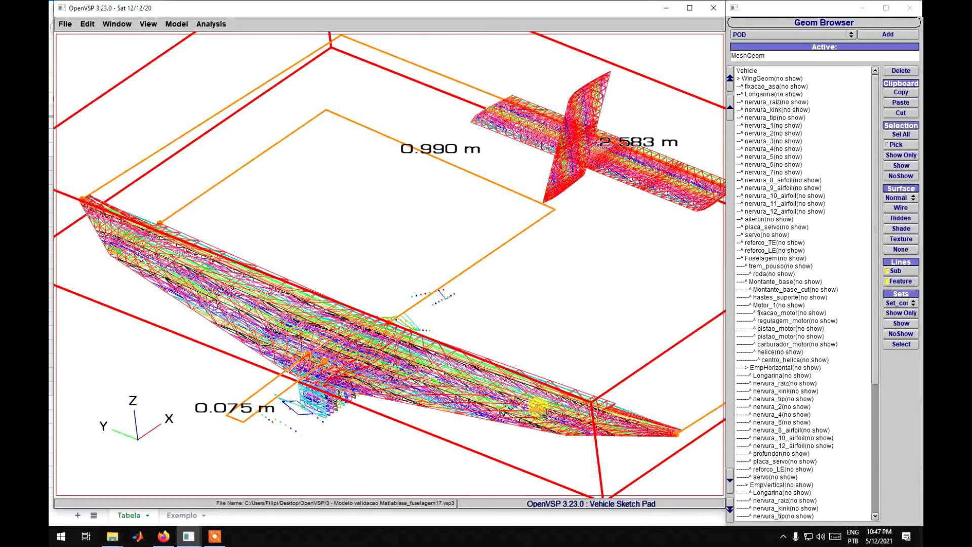
{"action": "left_click_drag", "start_coordinate": [407, 441], "coordinate": [373, 373]}
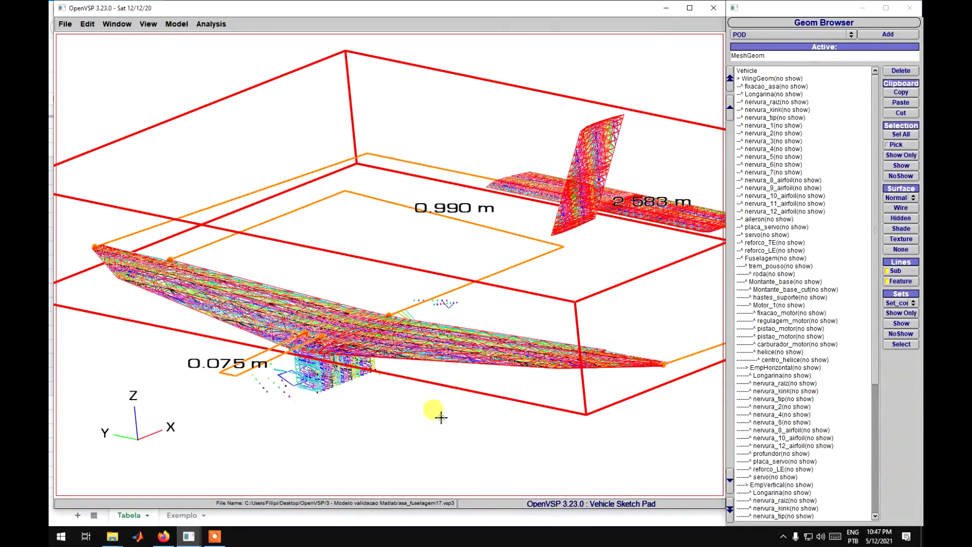
{"action": "left_click_drag", "start_coordinate": [441, 417], "coordinate": [397, 392]}
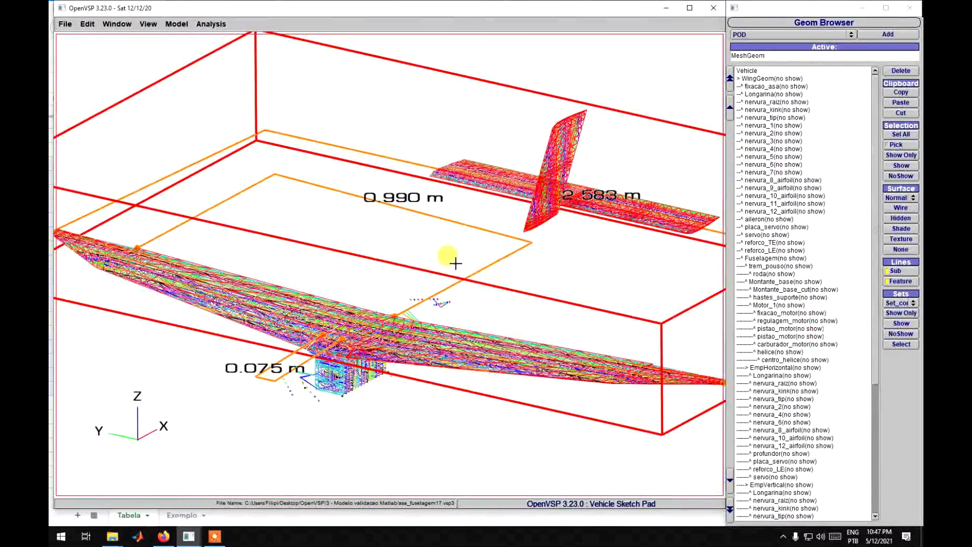
Switch to the spreadsheet, review the Total row of combined mass, CG and inertia, and return to the OpenVSP model
{"action": "left_click", "coordinate": [163, 537]}
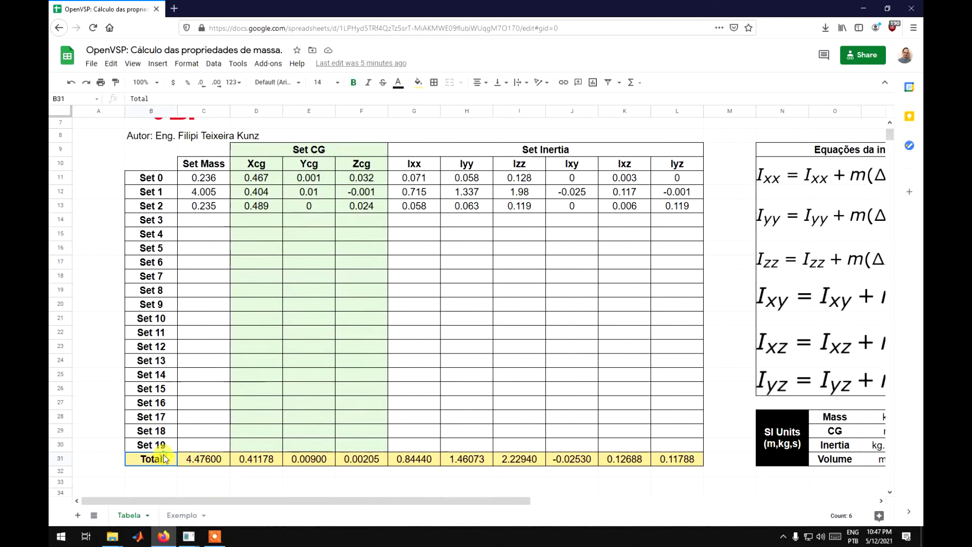
{"action": "left_click_drag", "start_coordinate": [166, 457], "coordinate": [679, 459]}
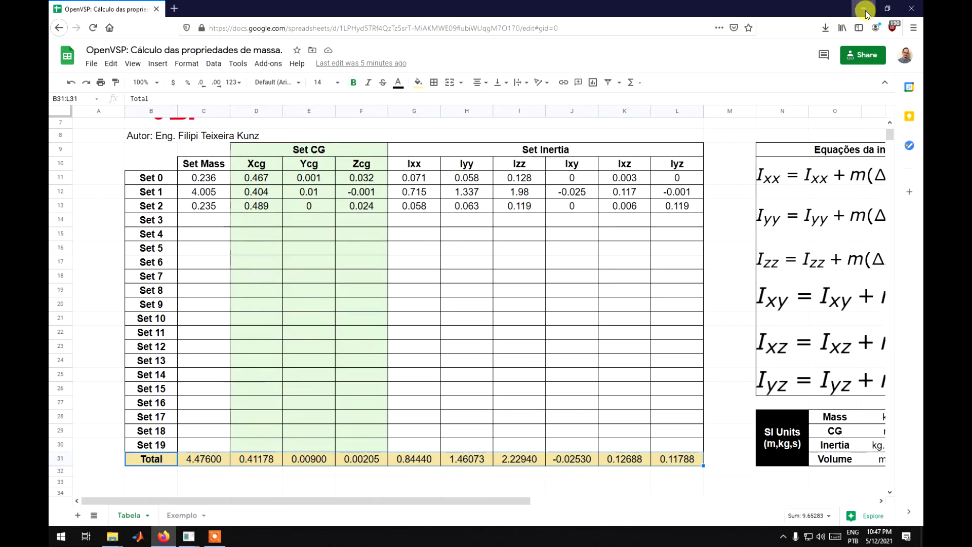
{"action": "left_click", "coordinate": [865, 9]}
{"action": "left_click_drag", "start_coordinate": [532, 250], "coordinate": [458, 238]}
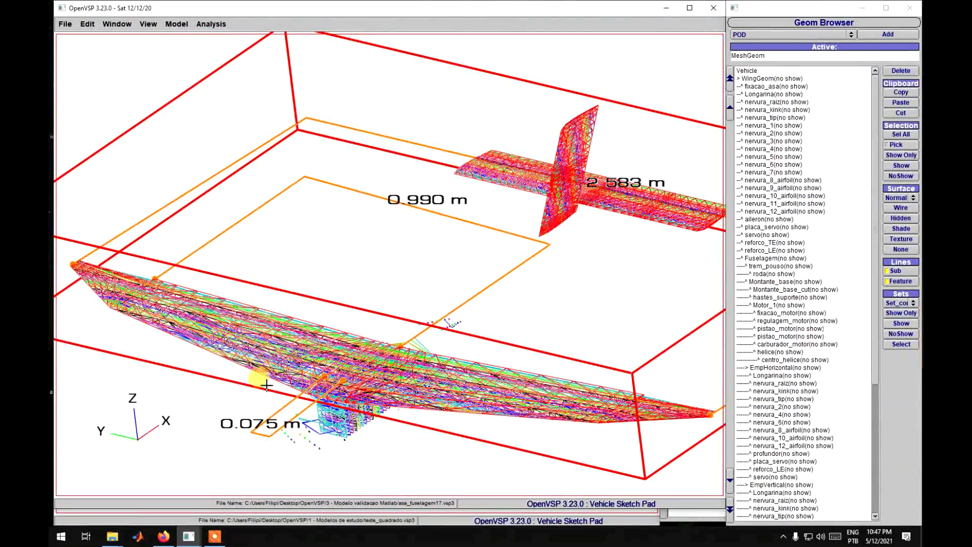